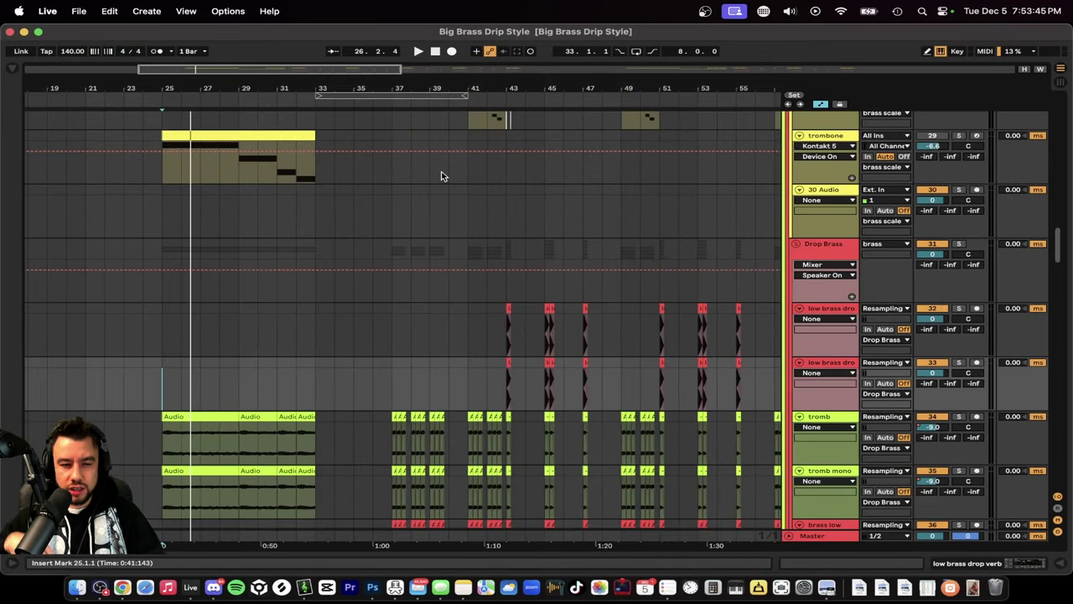
Step: Place the insert marker at bar 25 on the 30 Audio track and look over the brass MIDI tracks above it
{"action": "left_click", "coordinate": [164, 220]}
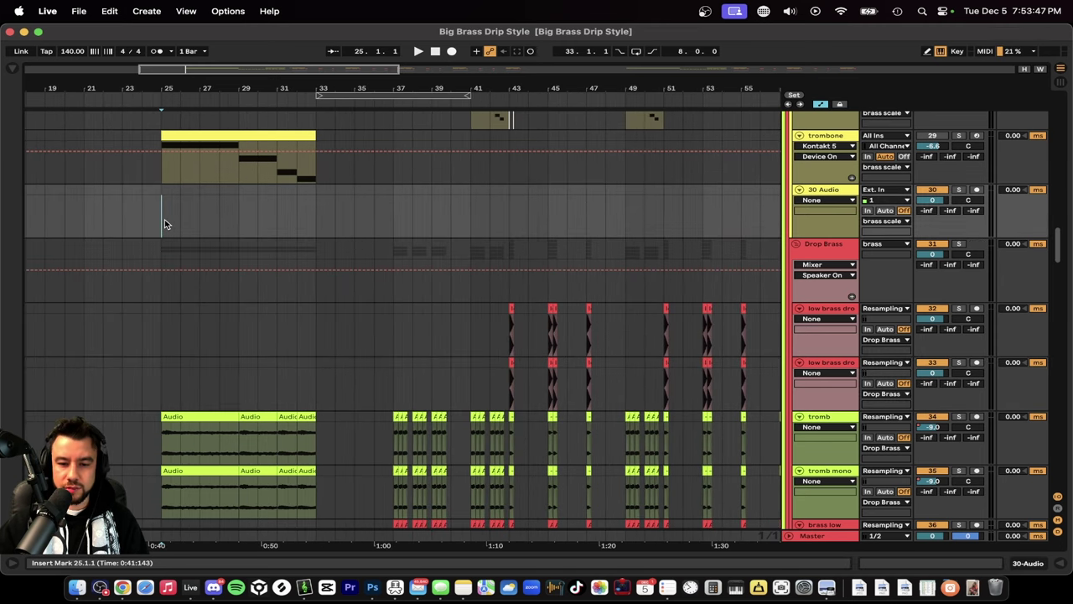
{"action": "scroll", "coordinate": [164, 219], "scroll_direction": "up", "scroll_amount": 2}
{"action": "scroll", "coordinate": [164, 219], "scroll_direction": "up", "scroll_amount": 3}
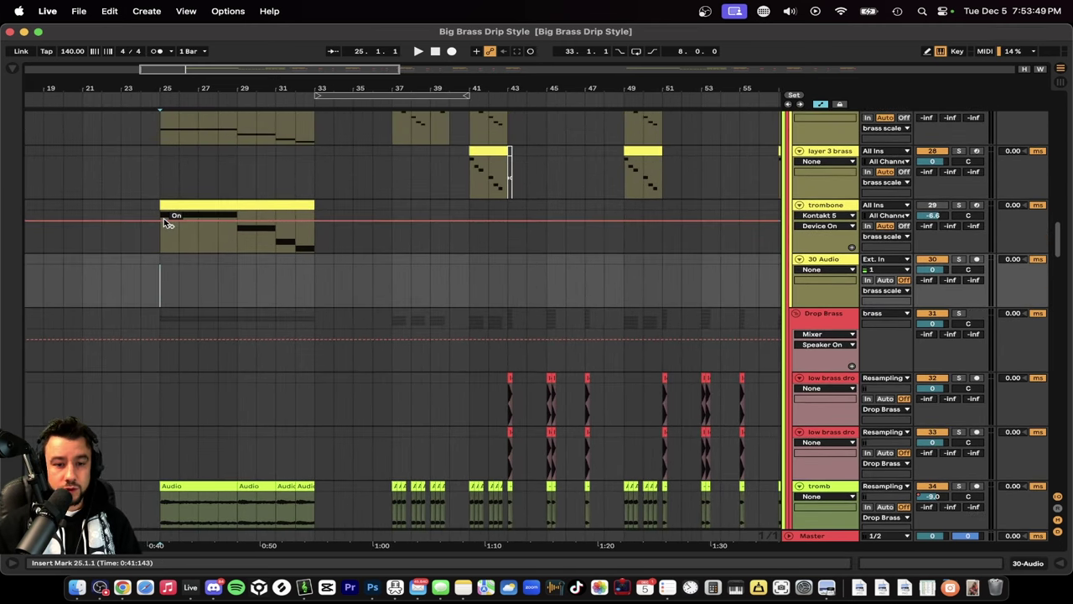
{"action": "scroll", "coordinate": [165, 219], "scroll_direction": "up", "scroll_amount": 3}
{"action": "scroll", "coordinate": [164, 219], "scroll_direction": "up", "scroll_amount": 1}
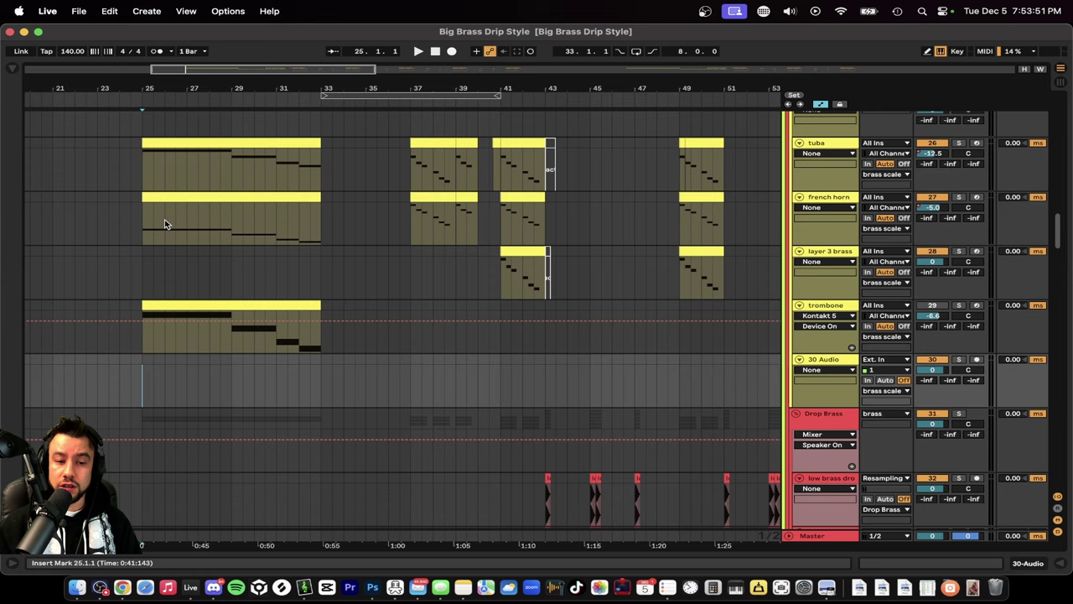
{"action": "scroll", "coordinate": [165, 218], "scroll_direction": "down", "scroll_amount": 2}
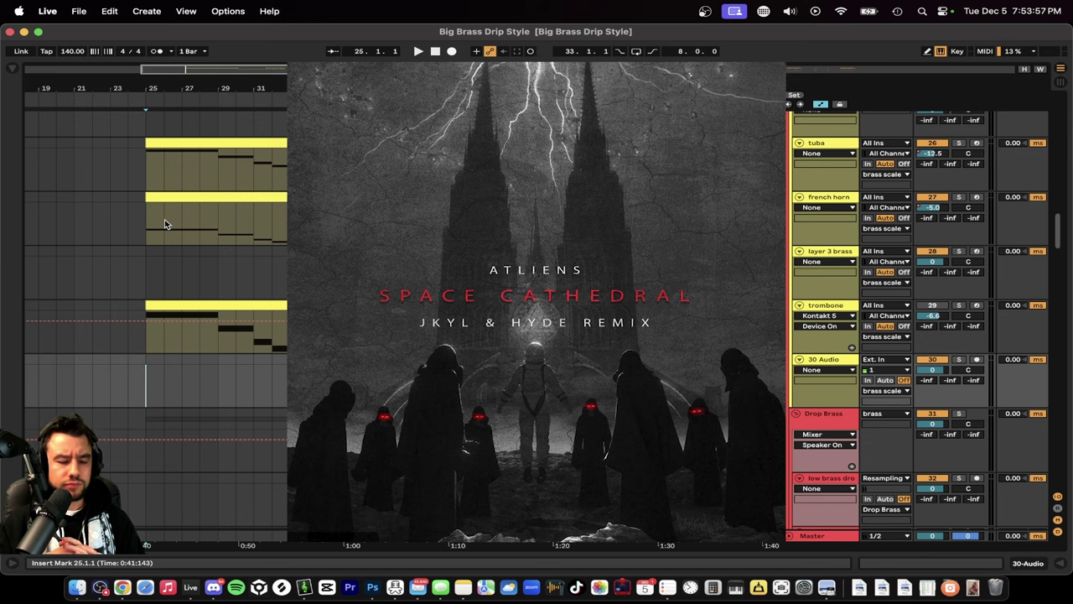
Step: Play the tuba clip from bar 37 and solo the tuba and french horn tracks to hear the layers
{"action": "left_click", "coordinate": [377, 148]}
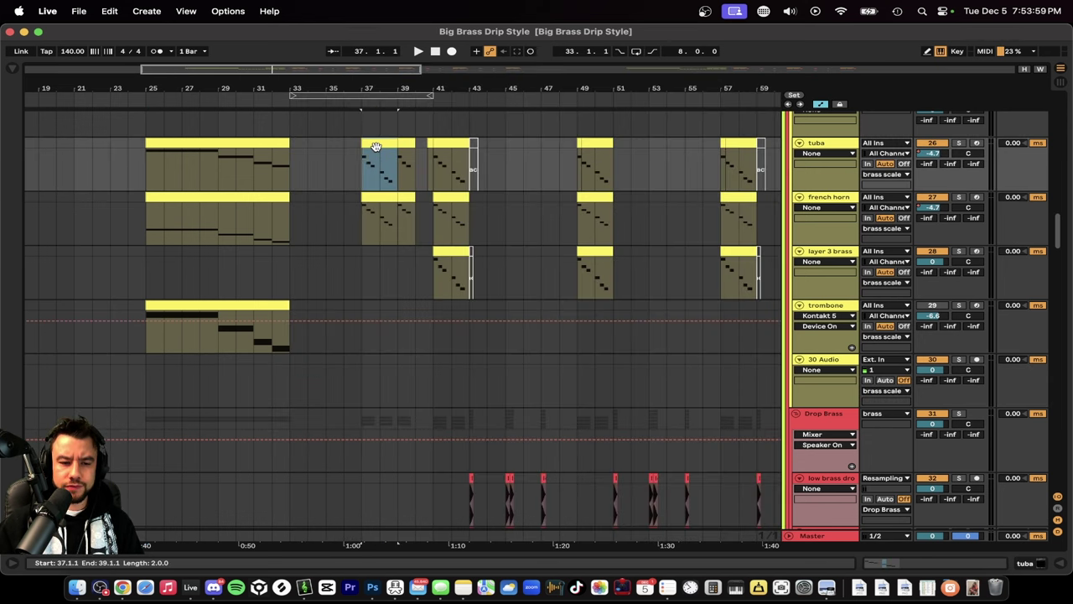
{"action": "left_click", "coordinate": [959, 143]}
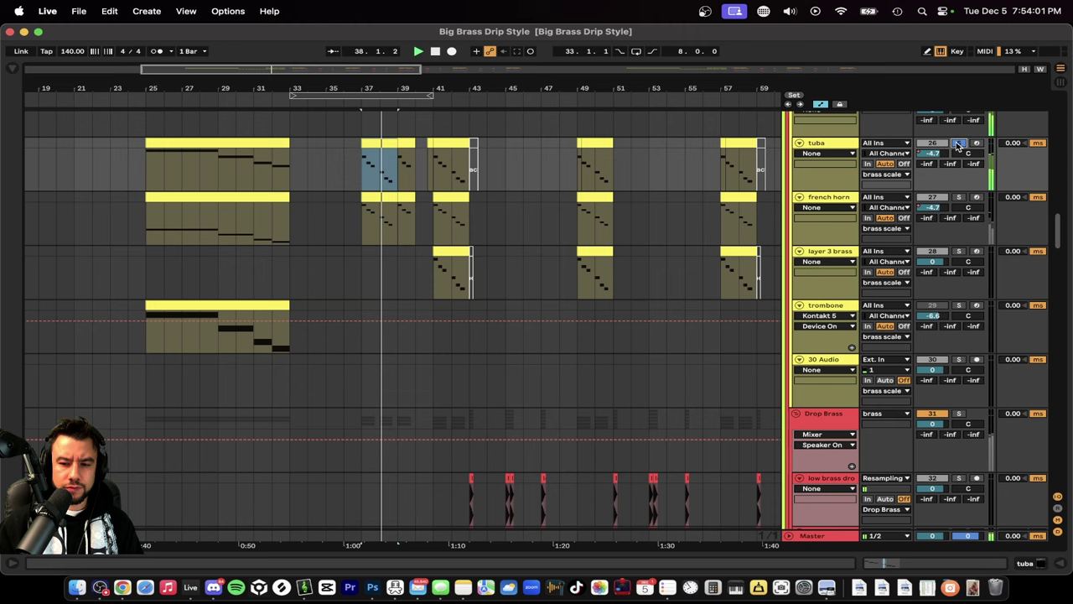
{"action": "left_click", "coordinate": [958, 197]}
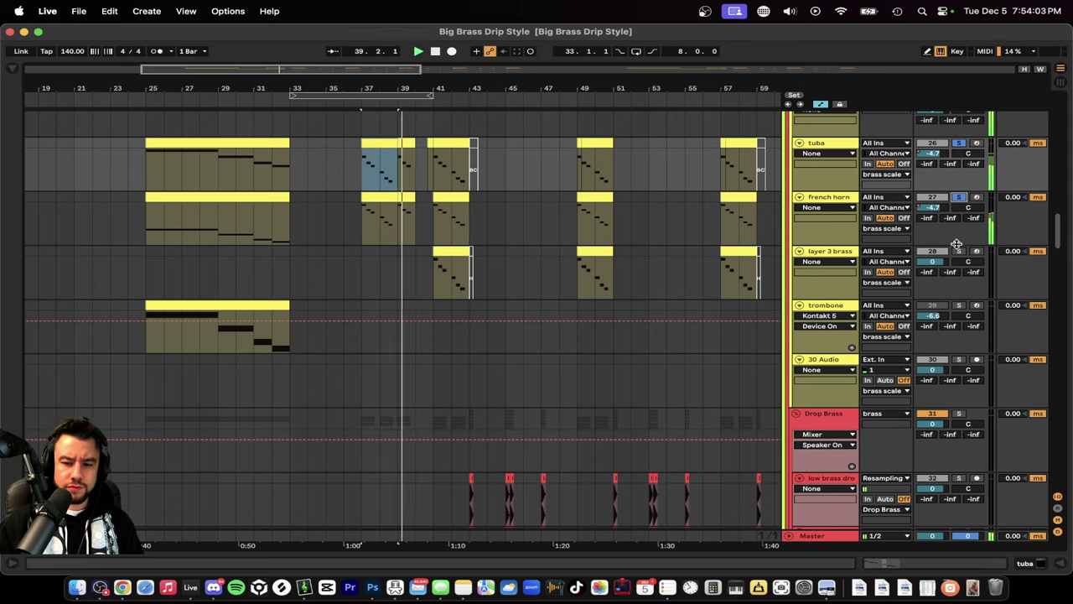
Step: Select the long tuba clip at bar 25 and play the sustained brass section from there without solos
{"action": "left_click", "coordinate": [160, 151]}
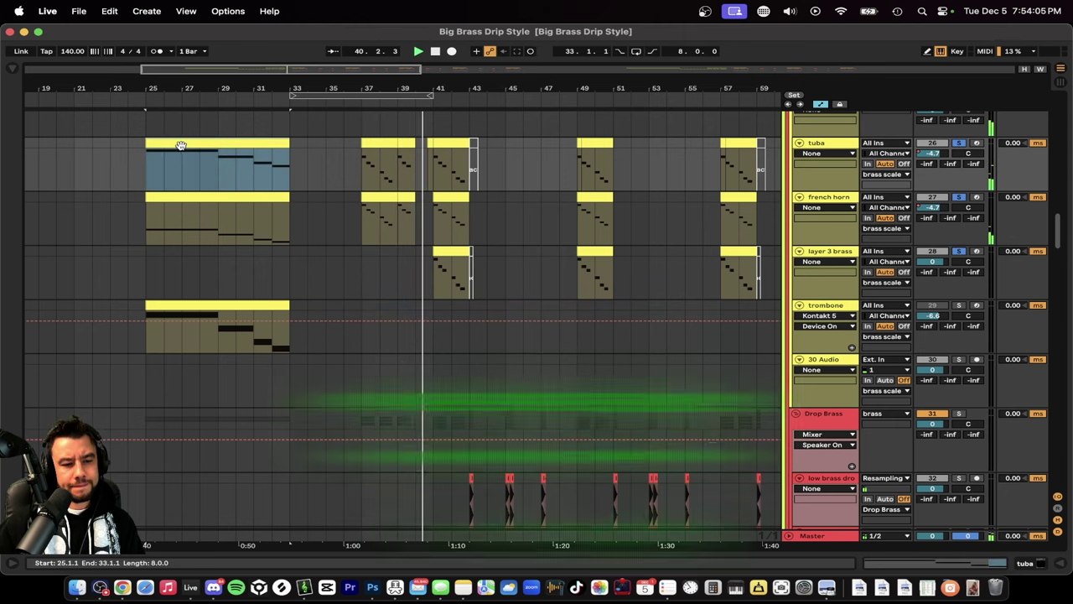
{"action": "scroll", "coordinate": [512, 304], "scroll_direction": "up", "scroll_amount": 1}
{"action": "scroll", "coordinate": [512, 303], "scroll_direction": "up", "scroll_amount": 2}
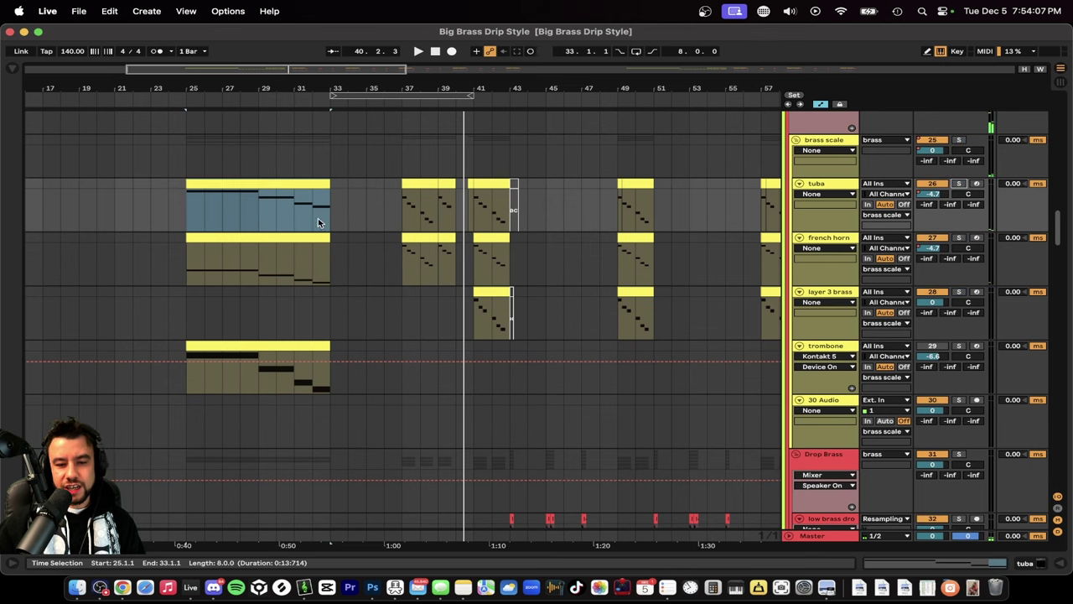
{"action": "key", "text": "space"}
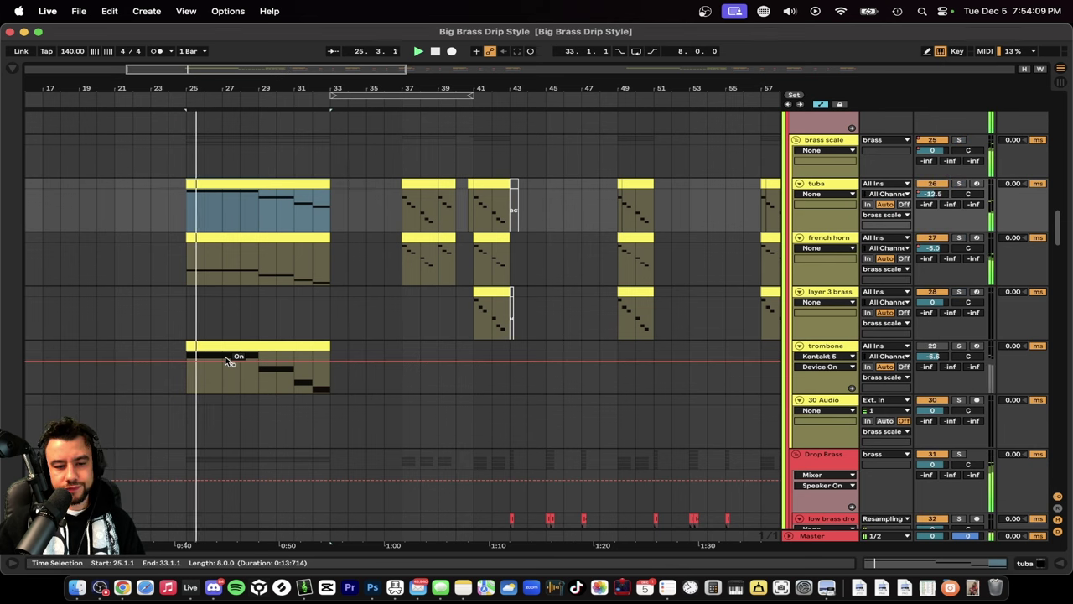
{"action": "scroll", "coordinate": [227, 408], "scroll_direction": "up", "scroll_amount": 3}
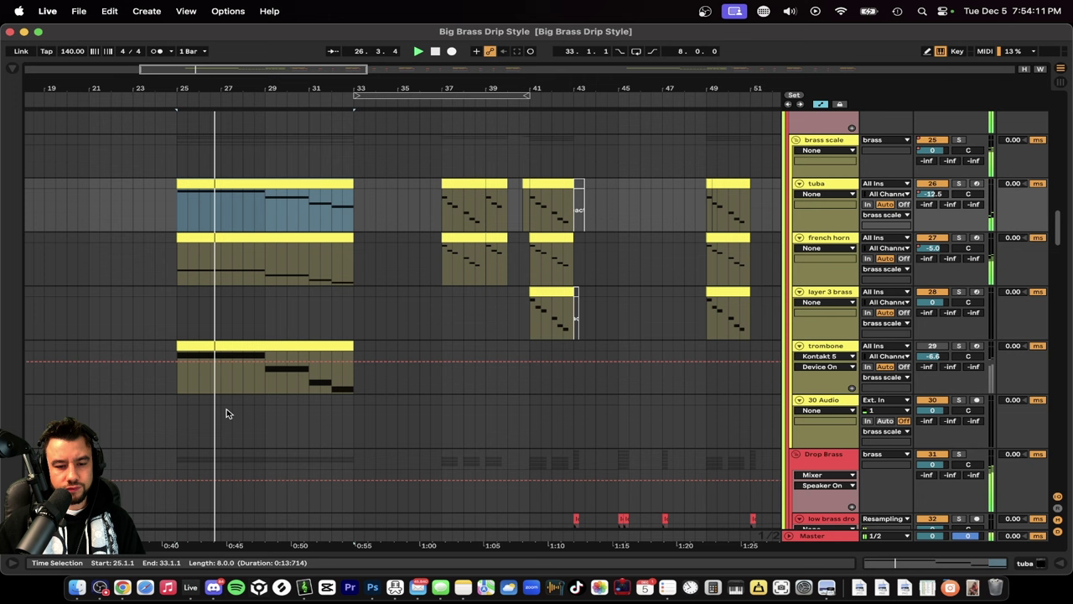
{"action": "scroll", "coordinate": [227, 414], "scroll_direction": "down", "scroll_amount": 2}
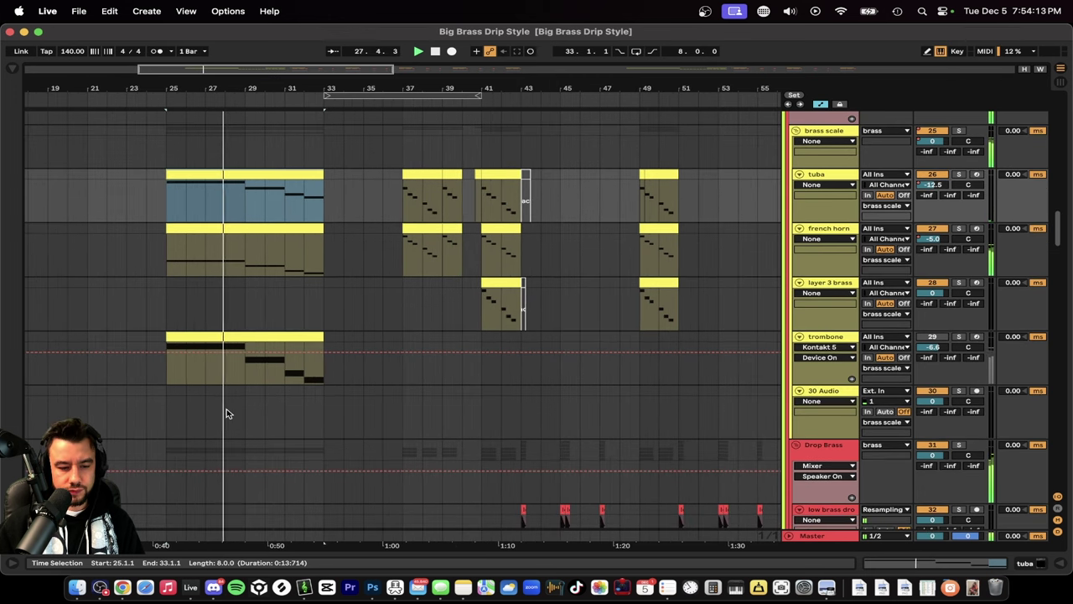
{"action": "scroll", "coordinate": [227, 413], "scroll_direction": "up", "scroll_amount": 3}
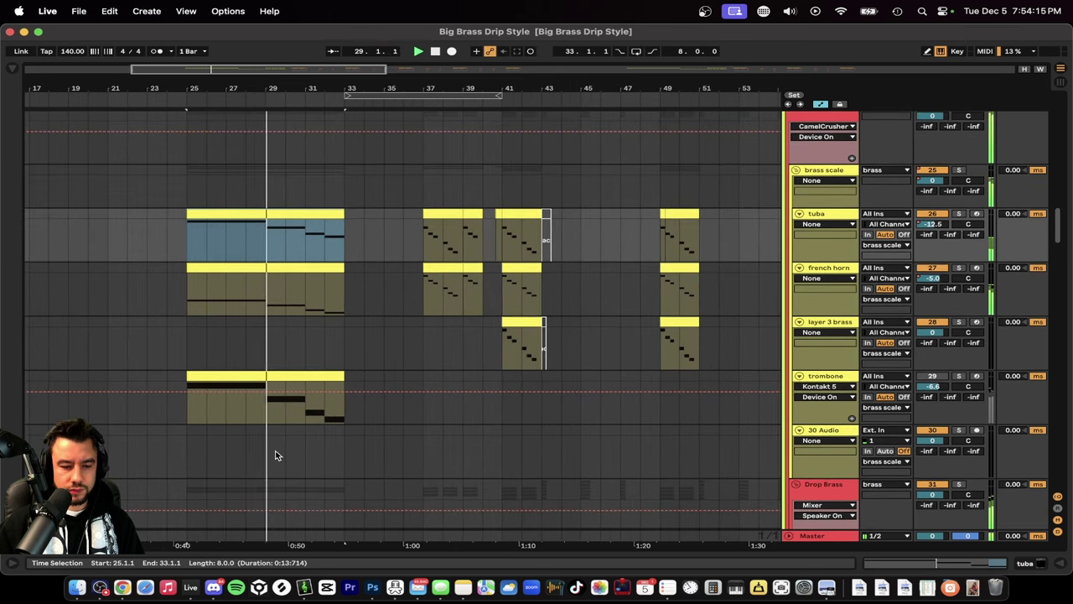
{"action": "scroll", "coordinate": [276, 455], "scroll_direction": "up", "scroll_amount": 3}
{"action": "scroll", "coordinate": [277, 456], "scroll_direction": "down", "scroll_amount": 1}
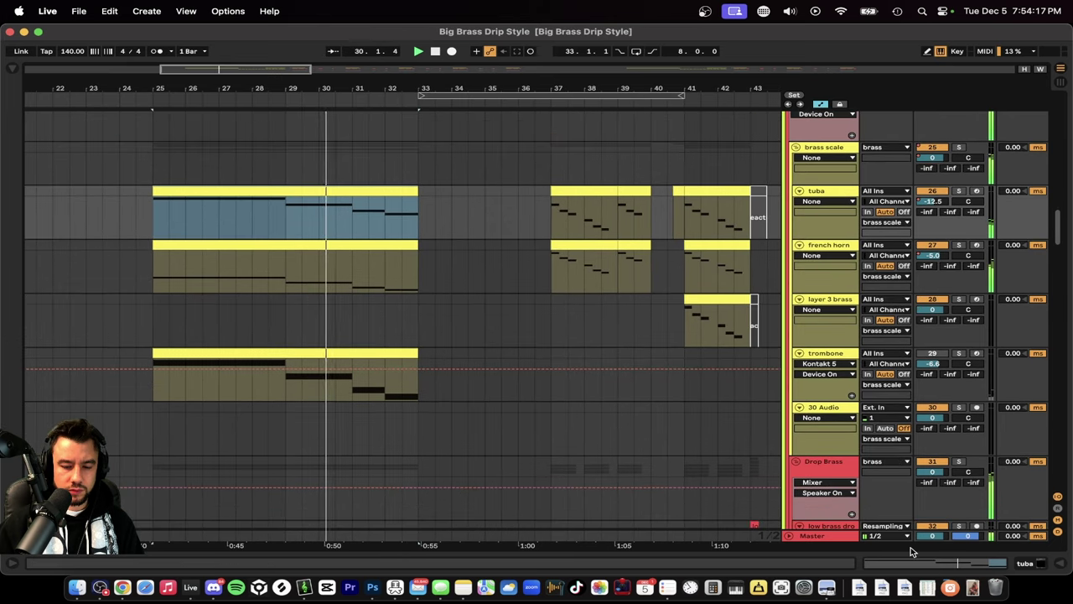
Step: Show the Master track's effects chain to check the loudness meter and spectrum analyzer
{"action": "left_click", "coordinate": [822, 538]}
{"action": "double_click", "coordinate": [823, 537]}
{"action": "scroll", "coordinate": [445, 297], "scroll_direction": "down", "scroll_amount": 3}
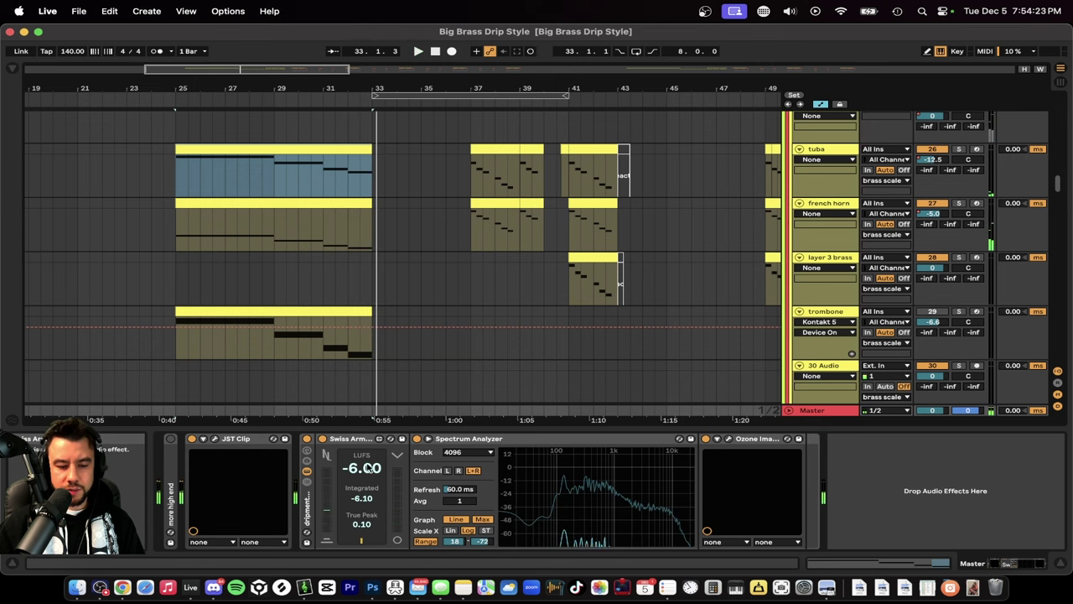
Step: Play the arrangement from bar 37 to hear the short descending brass notes
{"action": "left_click", "coordinate": [469, 181]}
{"action": "scroll", "coordinate": [448, 328], "scroll_direction": "right", "scroll_amount": 3}
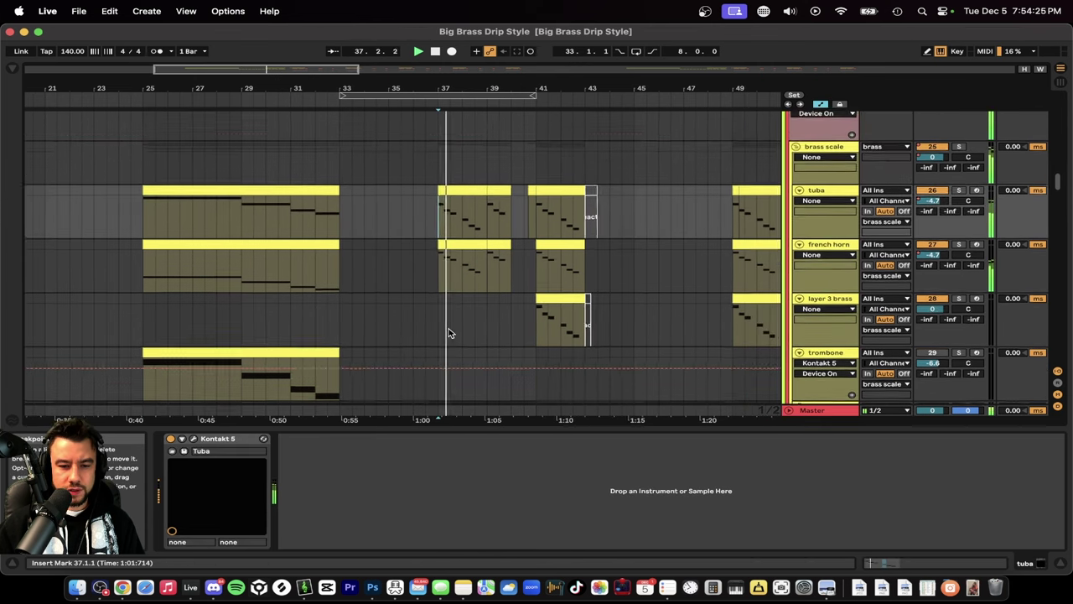
{"action": "scroll", "coordinate": [444, 325], "scroll_direction": "up", "scroll_amount": 2}
{"action": "scroll", "coordinate": [440, 320], "scroll_direction": "up", "scroll_amount": 3}
Step: Move the insert marker to bar 41 on the tuba track and play the layered brass from there
{"action": "left_click", "coordinate": [461, 228]}
{"action": "key", "text": "space"}
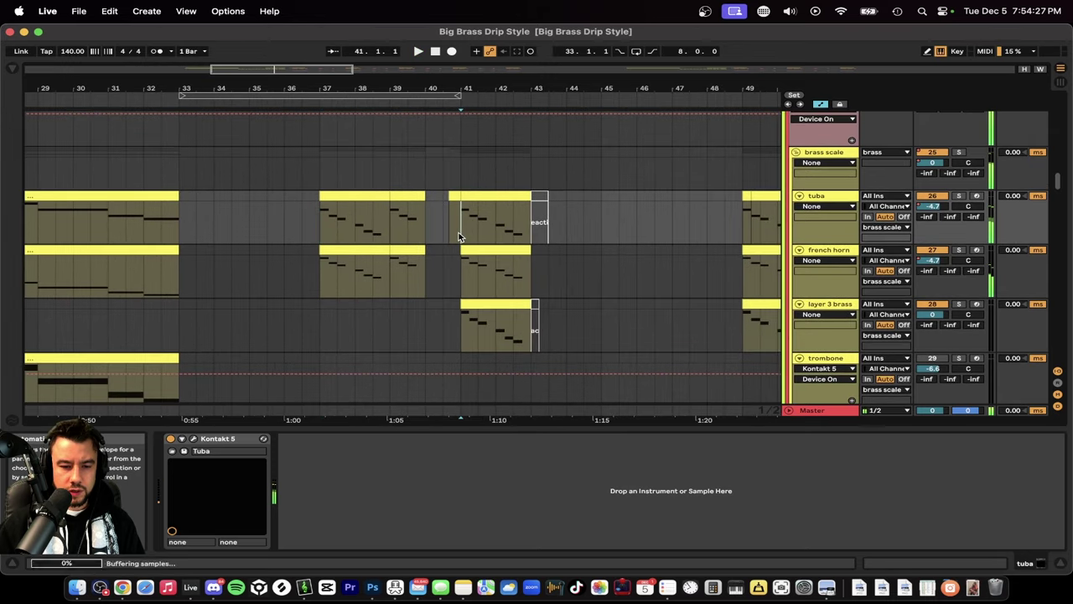
{"action": "scroll", "coordinate": [419, 352], "scroll_direction": "right", "scroll_amount": 2}
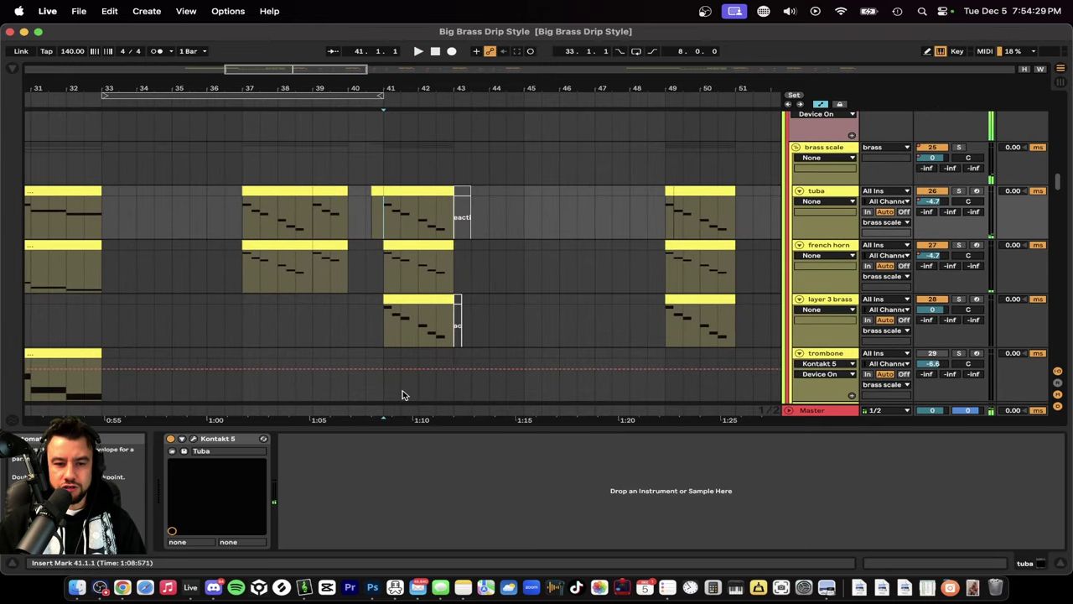
{"action": "key", "text": "space"}
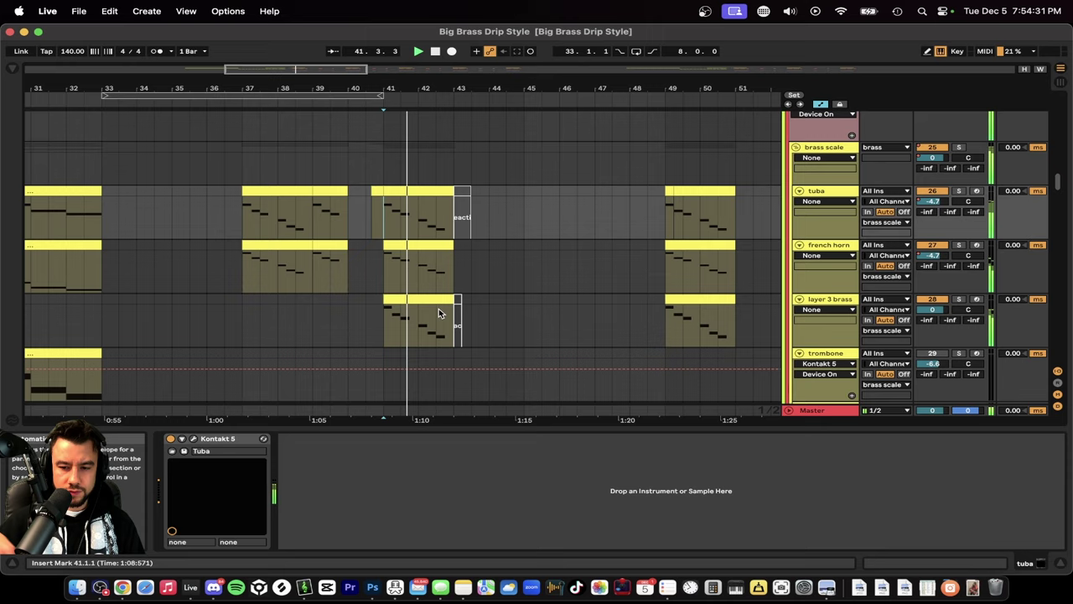
{"action": "scroll", "coordinate": [436, 317], "scroll_direction": "down", "scroll_amount": 2}
{"action": "scroll", "coordinate": [435, 321], "scroll_direction": "right", "scroll_amount": 2}
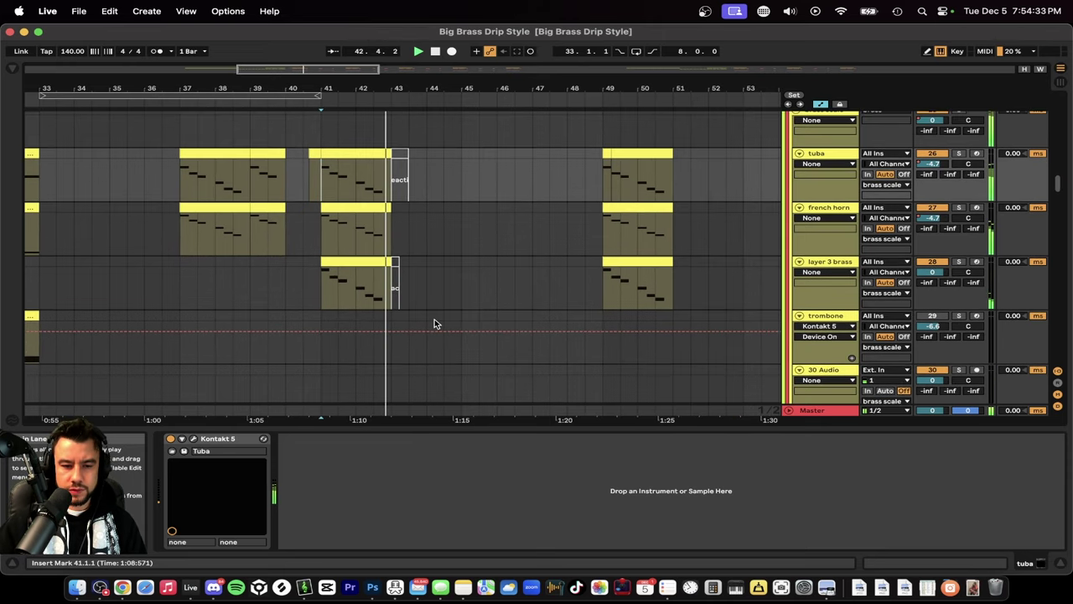
Step: Hide the device view, follow the resampled Drop Brass audio tracks during playback, and stop playback after bar 51
{"action": "left_click", "coordinate": [384, 429]}
{"action": "scroll", "coordinate": [383, 428], "scroll_direction": "down", "scroll_amount": 5}
{"action": "scroll", "coordinate": [383, 428], "scroll_direction": "down", "scroll_amount": 2}
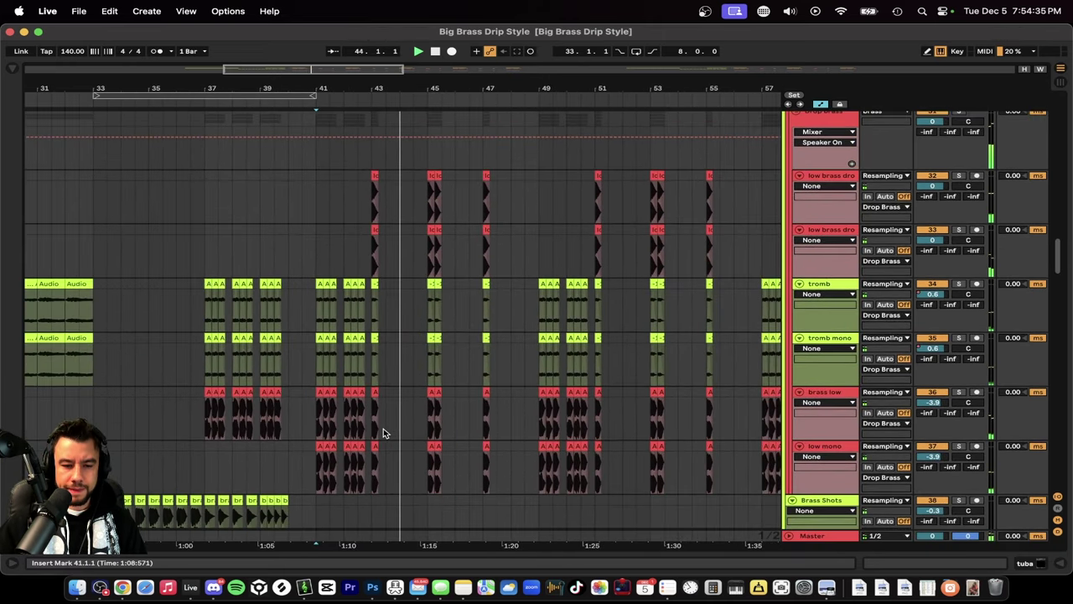
{"action": "scroll", "coordinate": [397, 364], "scroll_direction": "up", "scroll_amount": 2}
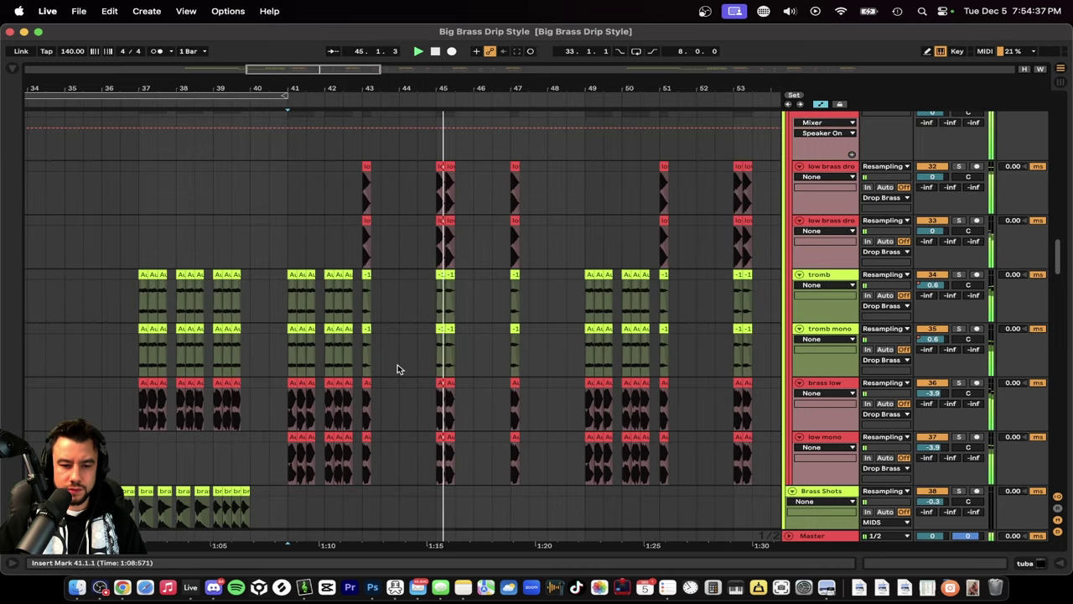
{"action": "scroll", "coordinate": [397, 365], "scroll_direction": "right", "scroll_amount": 2}
{"action": "scroll", "coordinate": [447, 360], "scroll_direction": "up", "scroll_amount": 3}
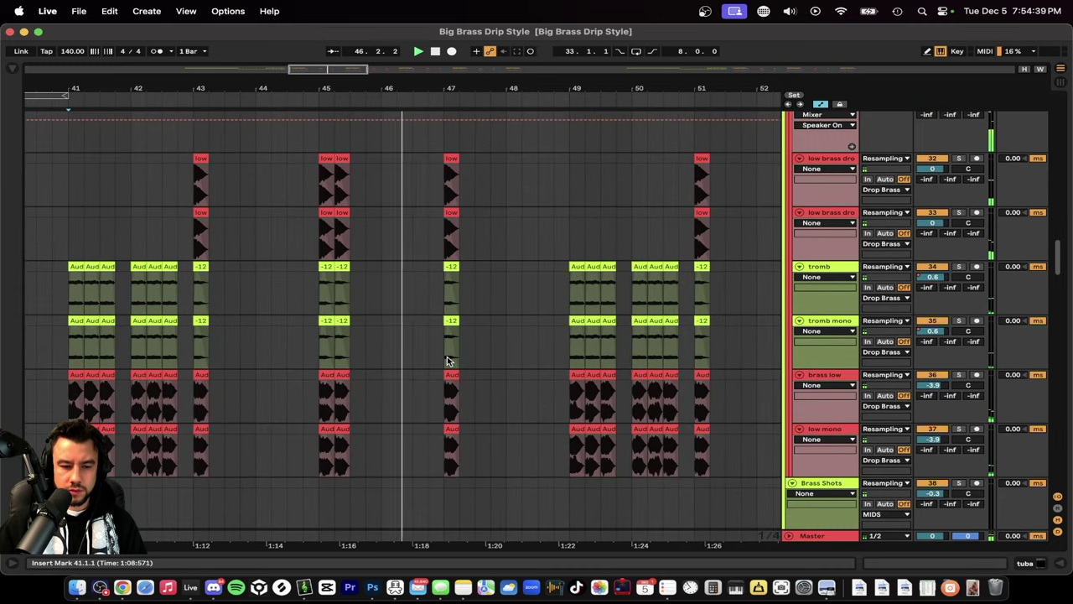
{"action": "scroll", "coordinate": [447, 360], "scroll_direction": "down", "scroll_amount": 4}
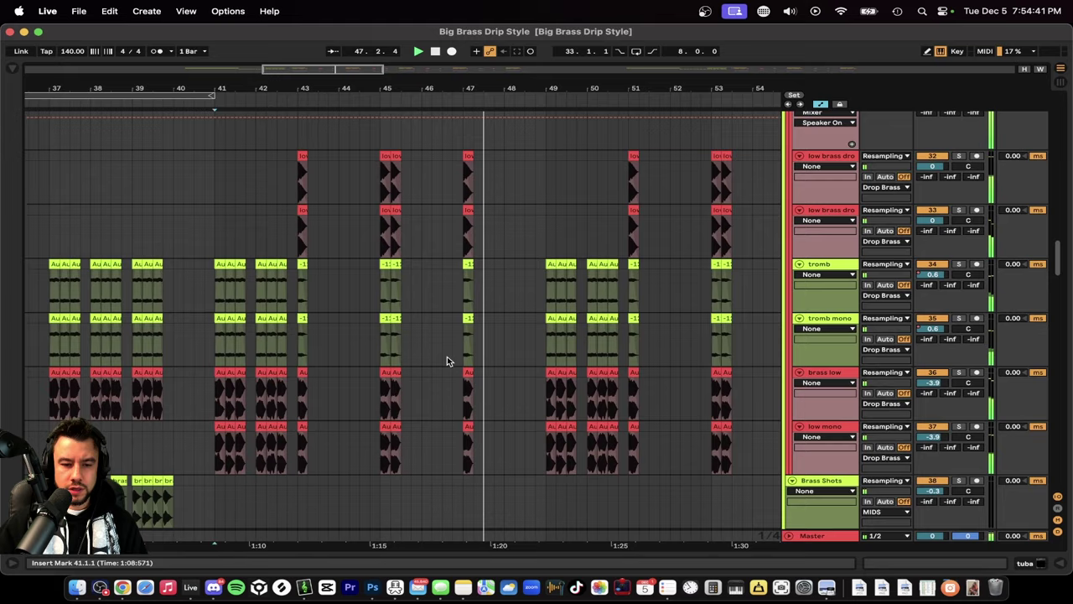
{"action": "scroll", "coordinate": [447, 361], "scroll_direction": "left", "scroll_amount": 2}
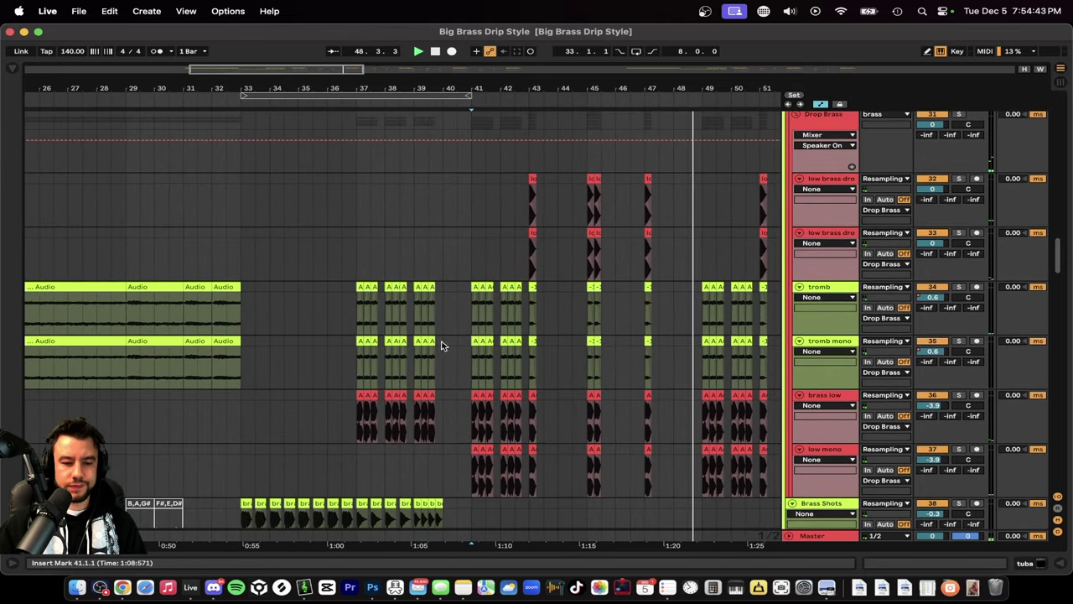
{"action": "scroll", "coordinate": [447, 360], "scroll_direction": "down", "scroll_amount": 2}
{"action": "scroll", "coordinate": [447, 360], "scroll_direction": "right", "scroll_amount": 4}
{"action": "scroll", "coordinate": [609, 354], "scroll_direction": "up", "scroll_amount": 3}
{"action": "scroll", "coordinate": [587, 360], "scroll_direction": "up", "scroll_amount": 2}
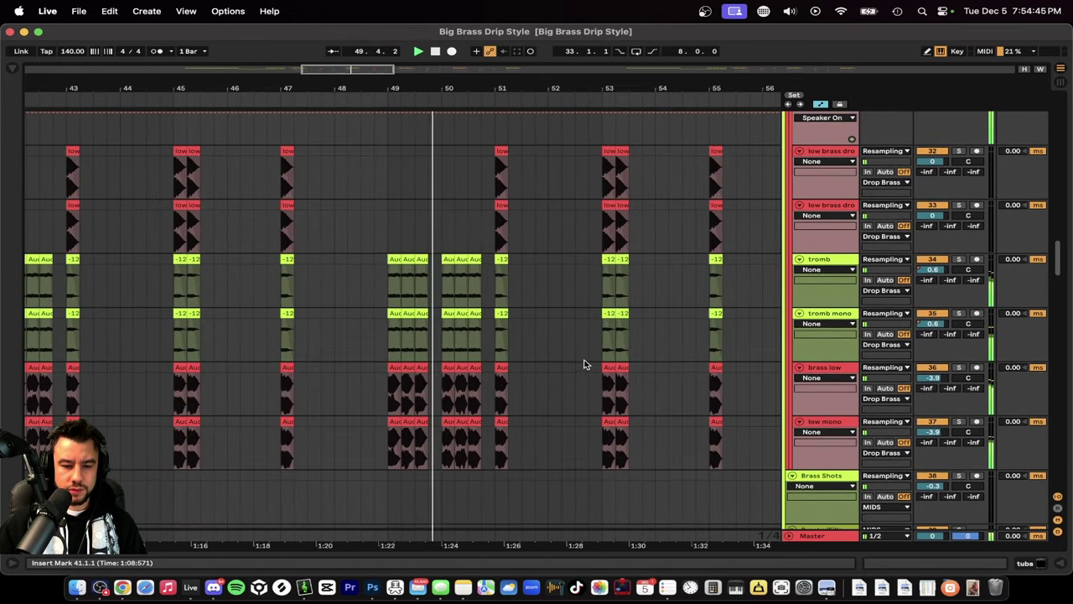
{"action": "scroll", "coordinate": [488, 364], "scroll_direction": "up", "scroll_amount": 2}
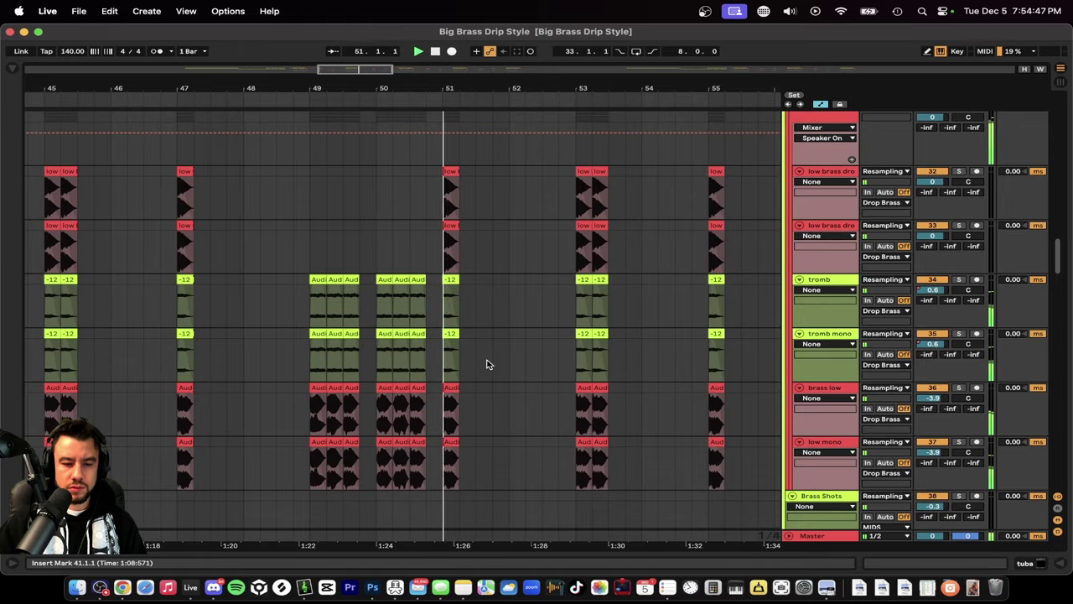
{"action": "scroll", "coordinate": [489, 364], "scroll_direction": "down", "scroll_amount": 3}
{"action": "key", "text": "space"}
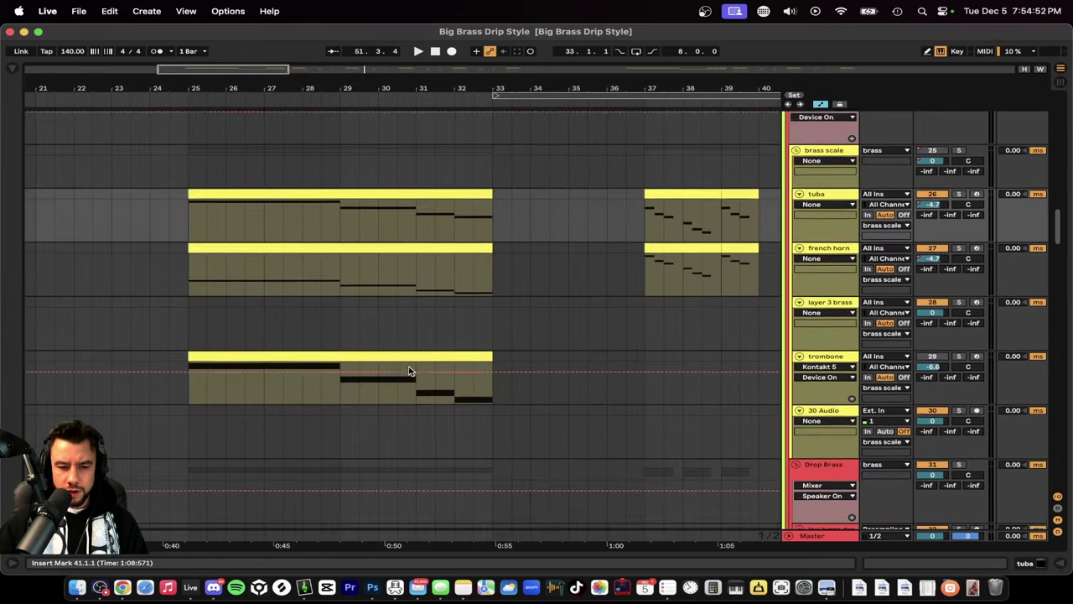
Step: Find the tuba track's clip at bar 37 and open it in the MIDI note editor
{"action": "scroll", "coordinate": [410, 370], "scroll_direction": "down", "scroll_amount": 6}
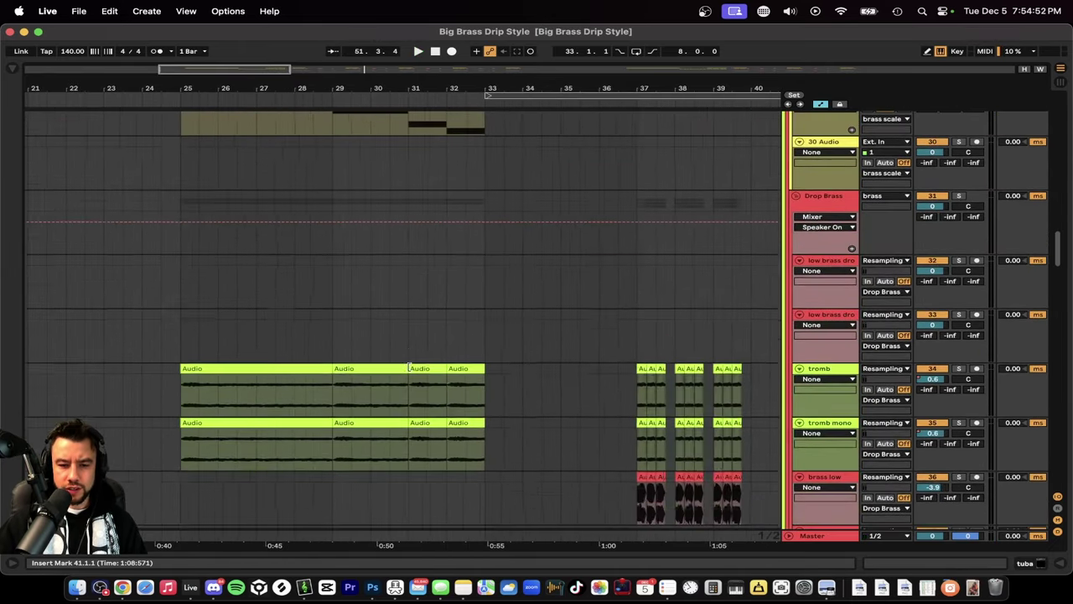
{"action": "scroll", "coordinate": [410, 371], "scroll_direction": "down", "scroll_amount": 4}
{"action": "scroll", "coordinate": [409, 371], "scroll_direction": "down", "scroll_amount": 12}
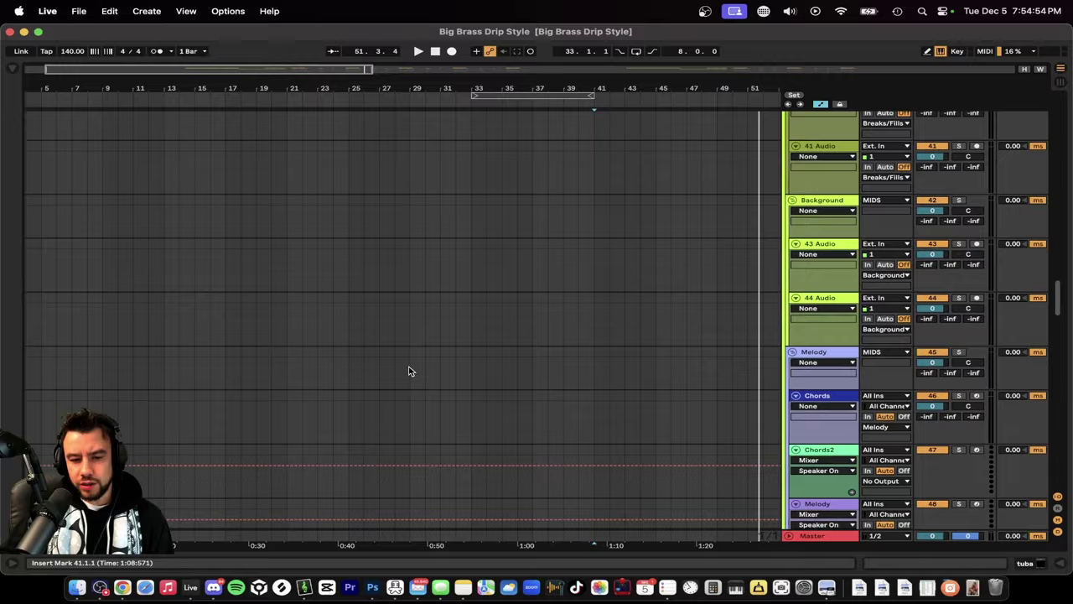
{"action": "scroll", "coordinate": [408, 369], "scroll_direction": "up", "scroll_amount": 15}
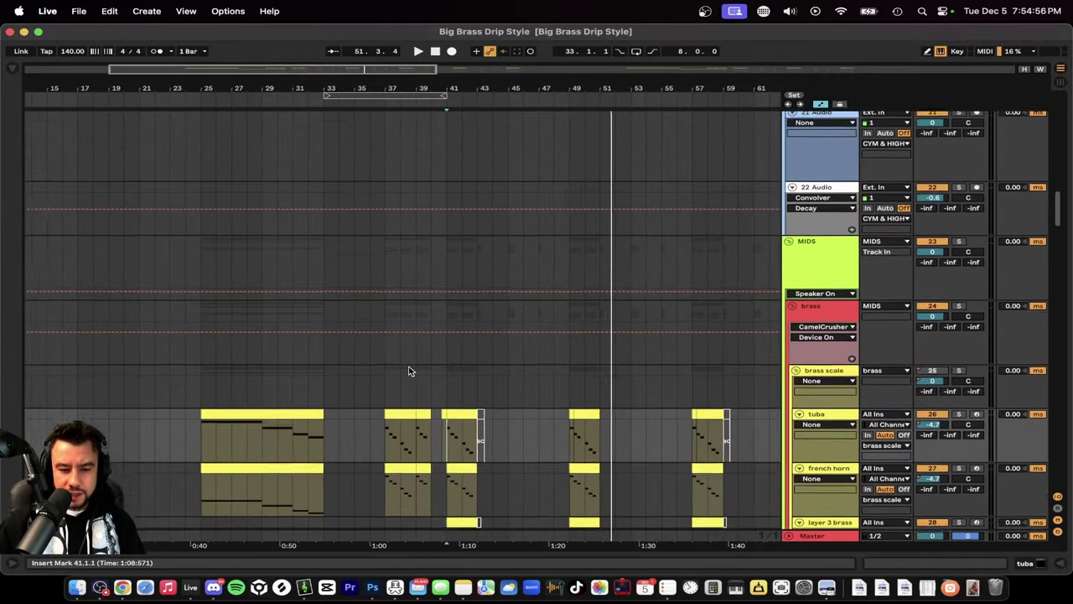
{"action": "scroll", "coordinate": [410, 371], "scroll_direction": "up", "scroll_amount": 4}
{"action": "double_click", "coordinate": [429, 325]}
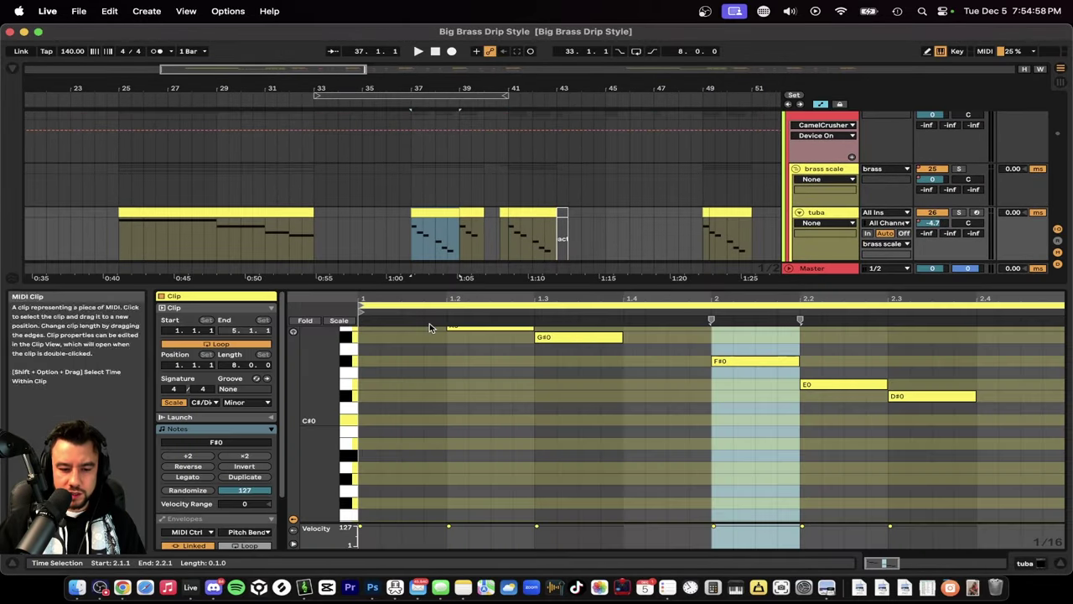
Step: Add a C#0 note at the start of the tuba clip and lengthen it to end at 1.4.3
{"action": "scroll", "coordinate": [508, 388], "scroll_direction": "up", "scroll_amount": 3}
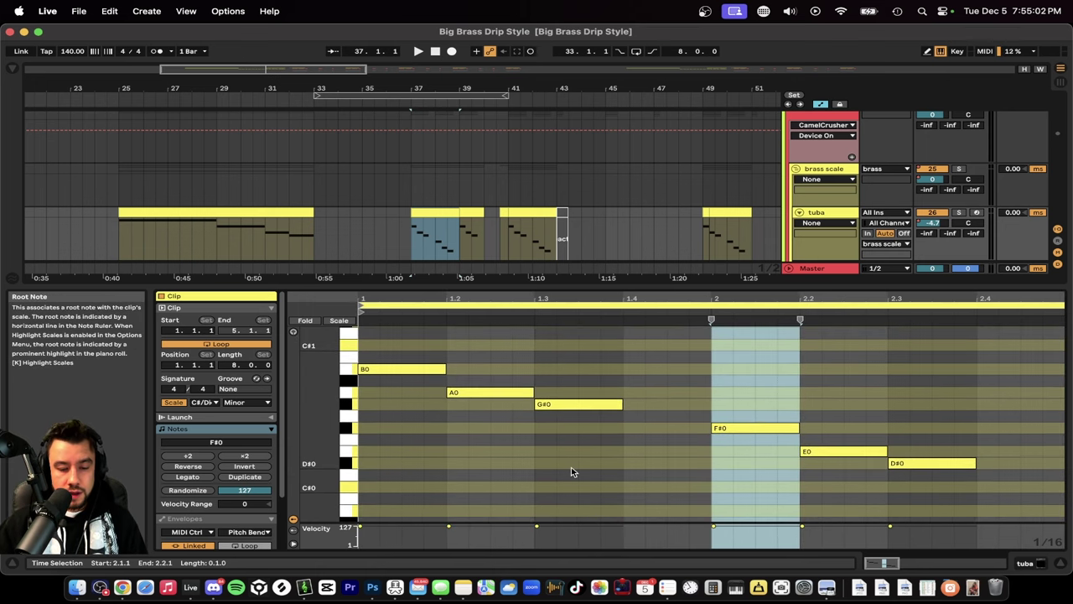
{"action": "scroll", "coordinate": [570, 470], "scroll_direction": "down", "scroll_amount": 3}
{"action": "double_click", "coordinate": [366, 431]}
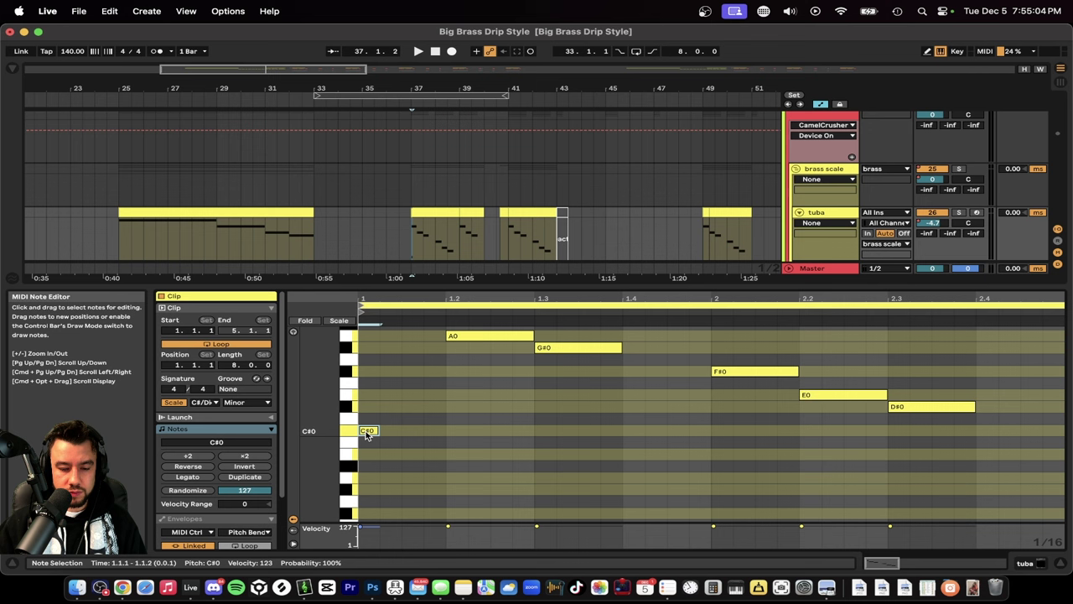
{"action": "left_click_drag", "start_coordinate": [378, 430], "coordinate": [671, 441]}
{"action": "scroll", "coordinate": [680, 441], "scroll_direction": "down", "scroll_amount": 3}
{"action": "scroll", "coordinate": [680, 441], "scroll_direction": "up", "scroll_amount": 4}
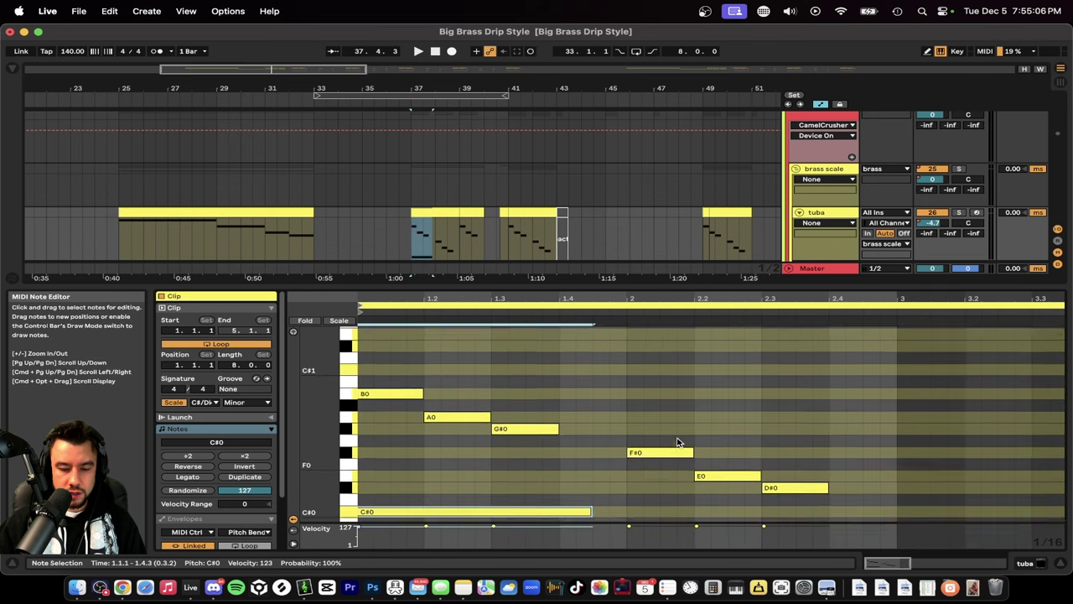
Step: Move the long C#0 note in the tuba clip along the grid so it starts at 3.1.1
{"action": "scroll", "coordinate": [547, 474], "scroll_direction": "down", "scroll_amount": 1}
{"action": "left_click_drag", "start_coordinate": [388, 490], "coordinate": [858, 497]}
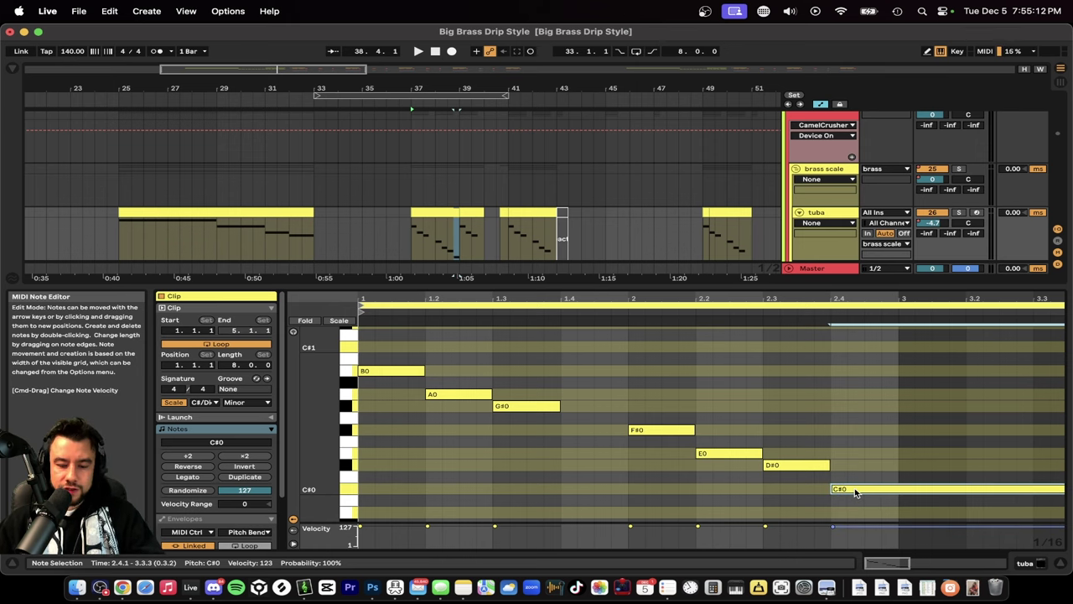
{"action": "left_click_drag", "start_coordinate": [855, 492], "coordinate": [930, 497]}
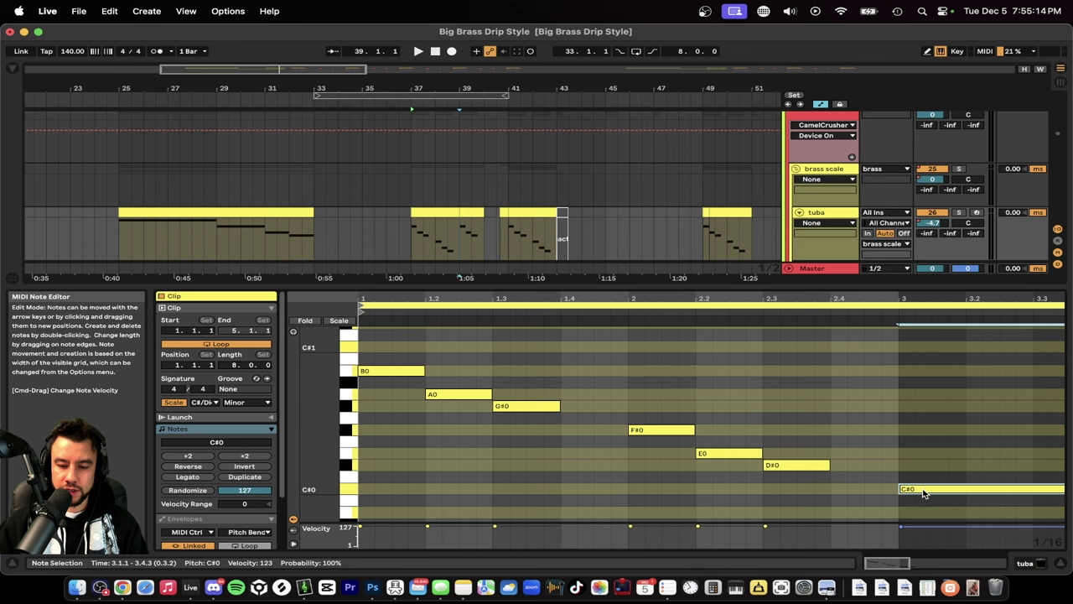
Step: Select the tuba clip's B0 note, delete the C#0 note at 3.1.1, and close the note editor
{"action": "left_click", "coordinate": [387, 370]}
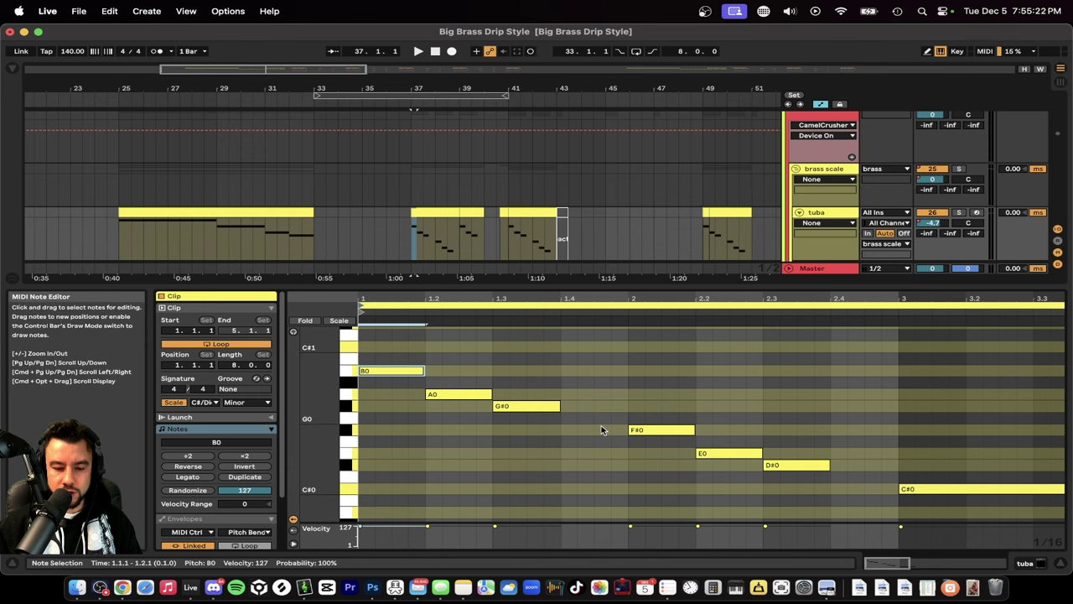
{"action": "double_click", "coordinate": [926, 489]}
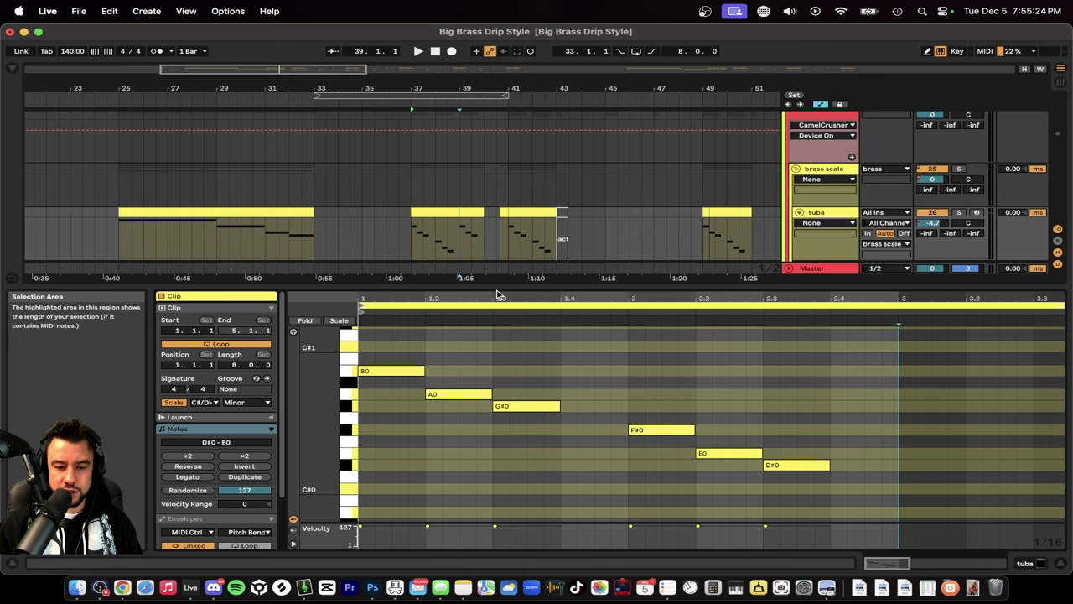
{"action": "left_click_drag", "start_coordinate": [487, 285], "coordinate": [606, 388]}
Step: Place the insert marker at bar 43 on the Drop Brass group and briefly play the low brass hit
{"action": "scroll", "coordinate": [606, 388], "scroll_direction": "up", "scroll_amount": 4}
{"action": "scroll", "coordinate": [535, 416], "scroll_direction": "down", "scroll_amount": 2}
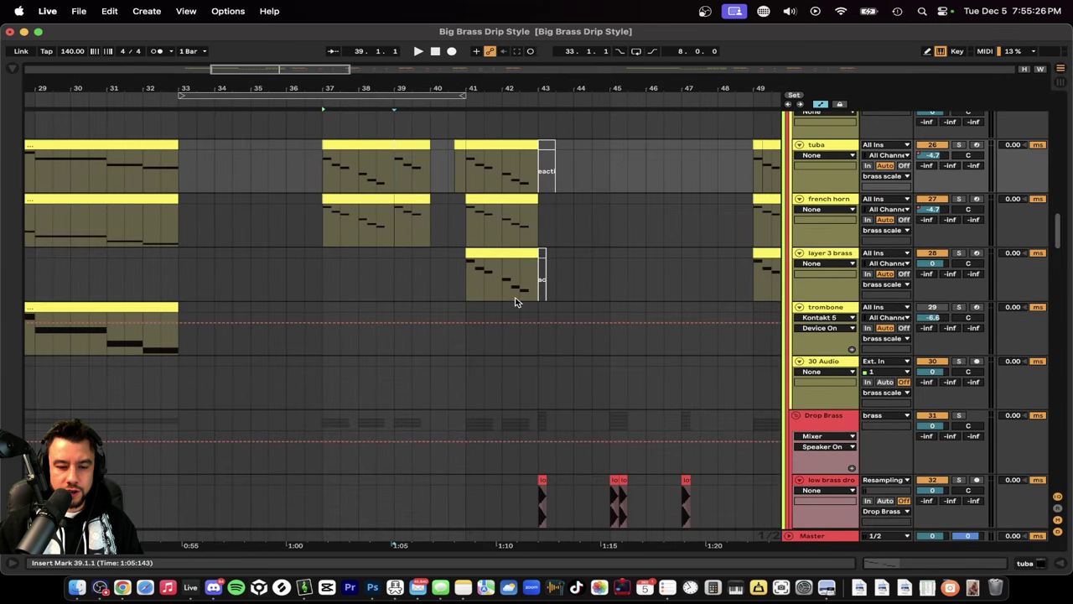
{"action": "scroll", "coordinate": [518, 369], "scroll_direction": "down", "scroll_amount": 2}
{"action": "left_click", "coordinate": [537, 389]}
{"action": "key", "text": "space"}
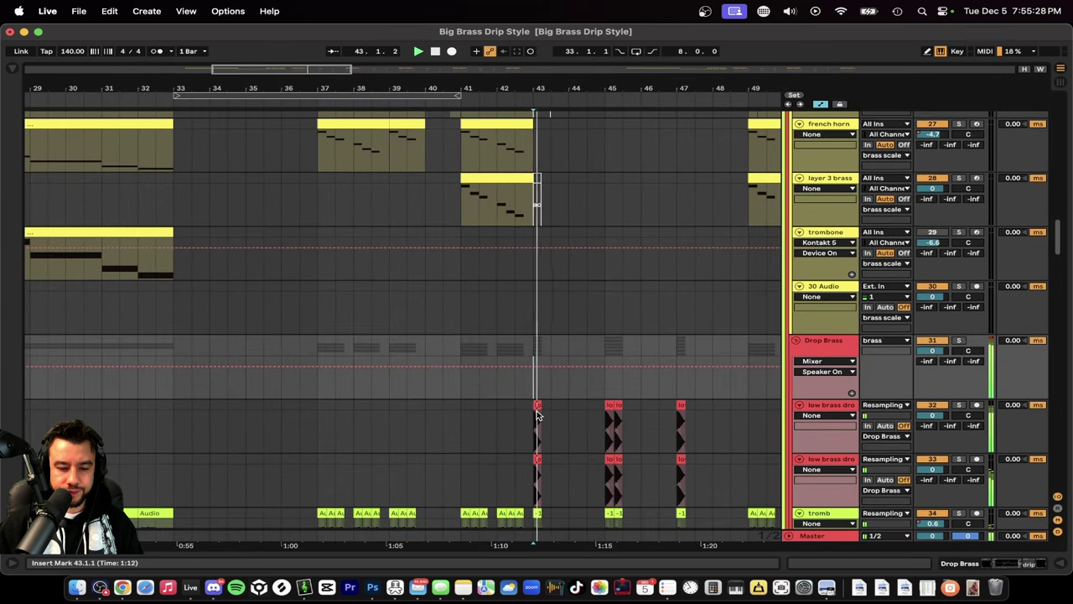
{"action": "scroll", "coordinate": [545, 461], "scroll_direction": "up", "scroll_amount": 3}
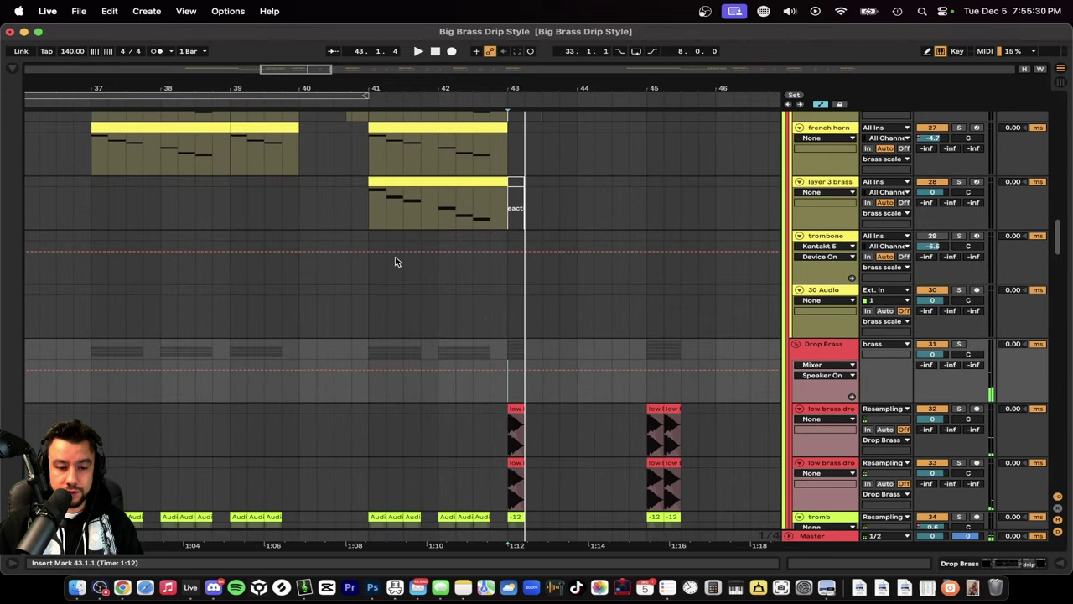
Step: Play the layered brass from bar 41 on the trombone track and stop after the bar 43 hit
{"action": "left_click", "coordinate": [396, 262]}
{"action": "key", "text": "space"}
{"action": "key", "text": "space"}
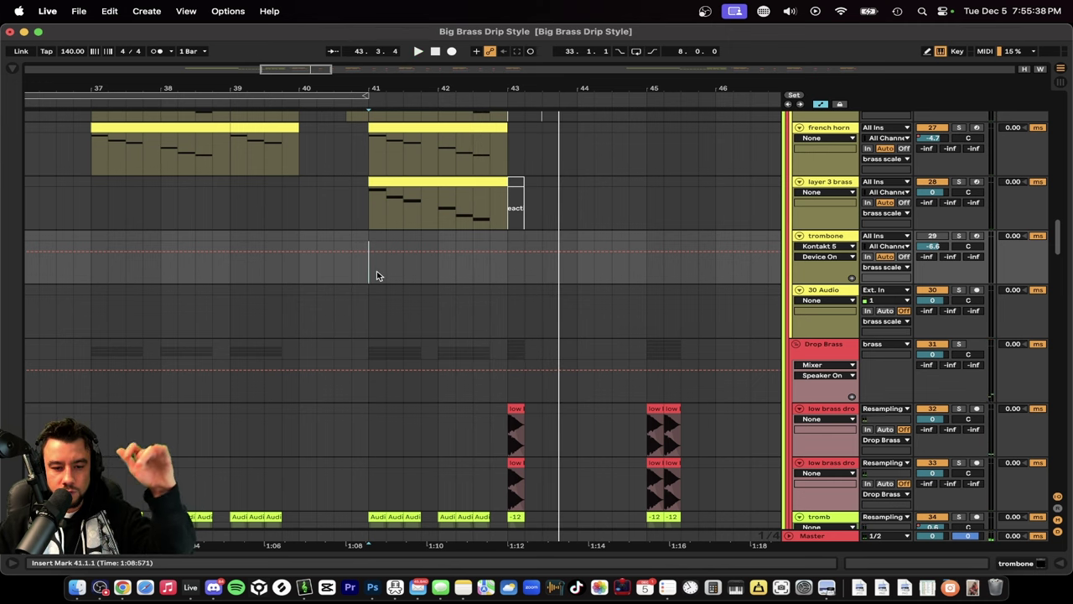
Step: Return the insert marker to bar 43 on Drop Brass and review the brass scale and resampled clips back to bar 25
{"action": "left_click", "coordinate": [509, 397]}
{"action": "scroll", "coordinate": [510, 397], "scroll_direction": "down", "scroll_amount": 1}
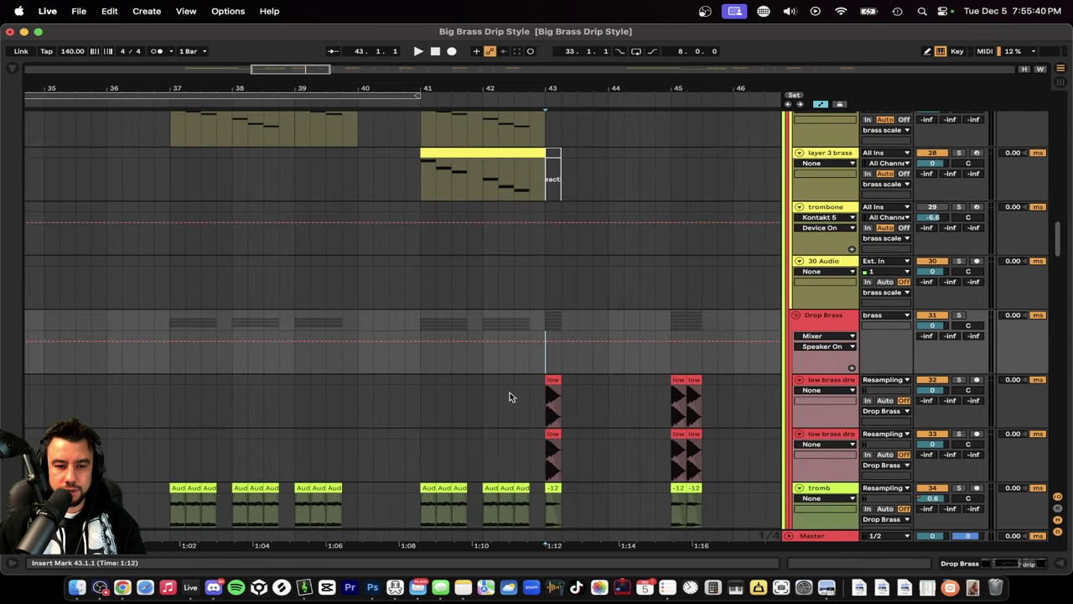
{"action": "scroll", "coordinate": [510, 397], "scroll_direction": "up", "scroll_amount": 4}
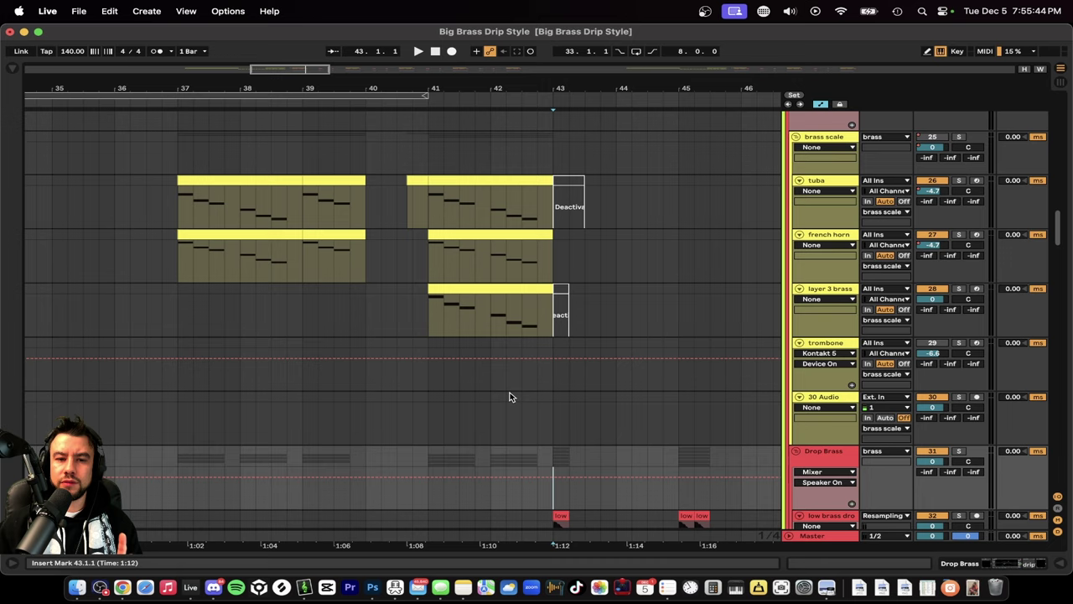
{"action": "scroll", "coordinate": [511, 396], "scroll_direction": "left", "scroll_amount": 6}
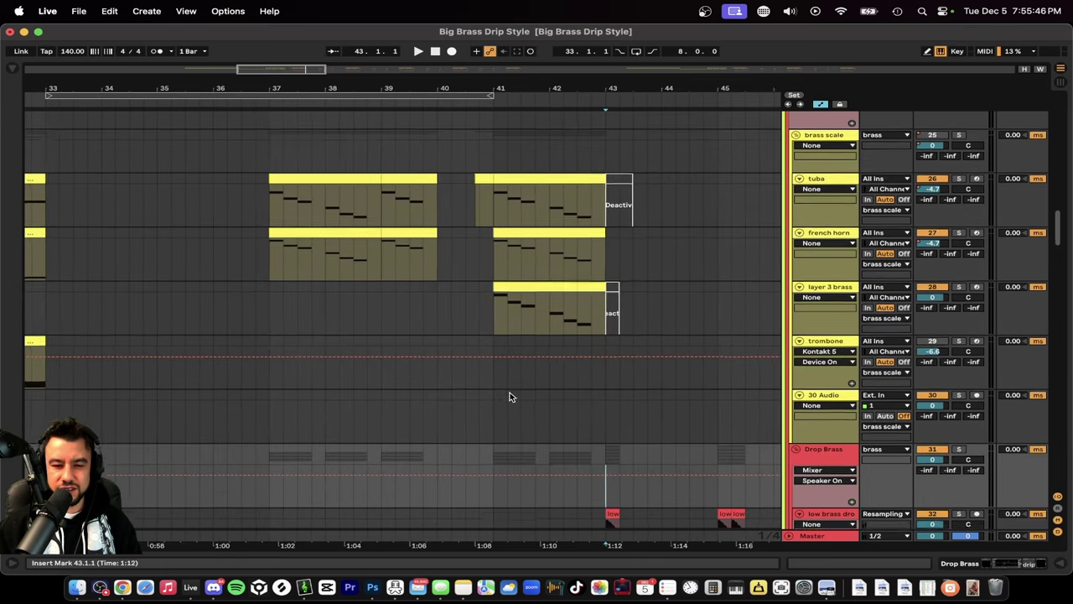
{"action": "scroll", "coordinate": [511, 397], "scroll_direction": "left", "scroll_amount": 4}
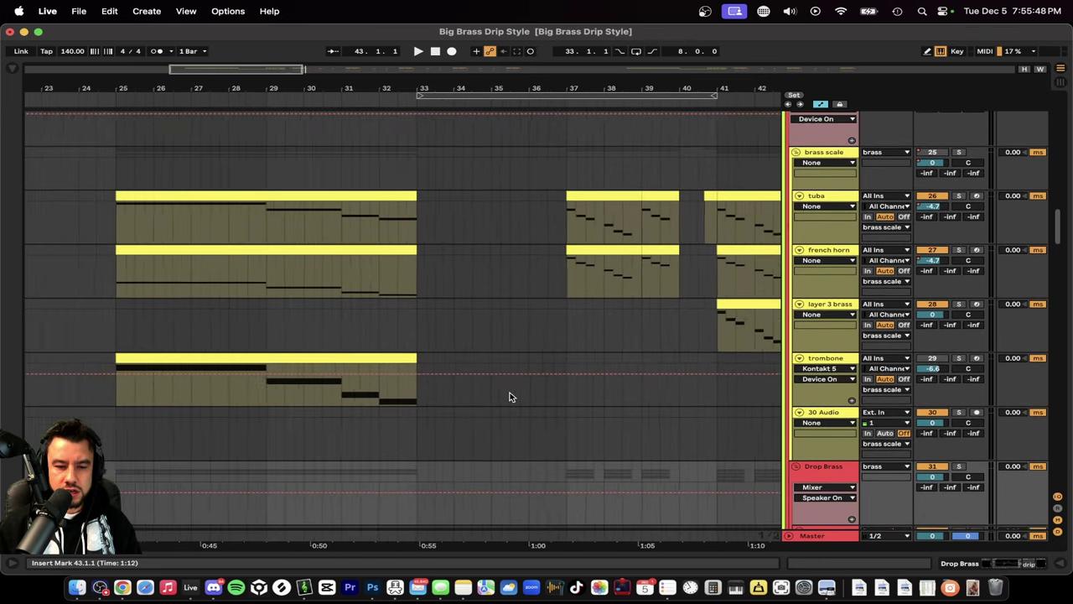
{"action": "scroll", "coordinate": [510, 394], "scroll_direction": "down", "scroll_amount": 8}
{"action": "scroll", "coordinate": [508, 394], "scroll_direction": "up", "scroll_amount": 7}
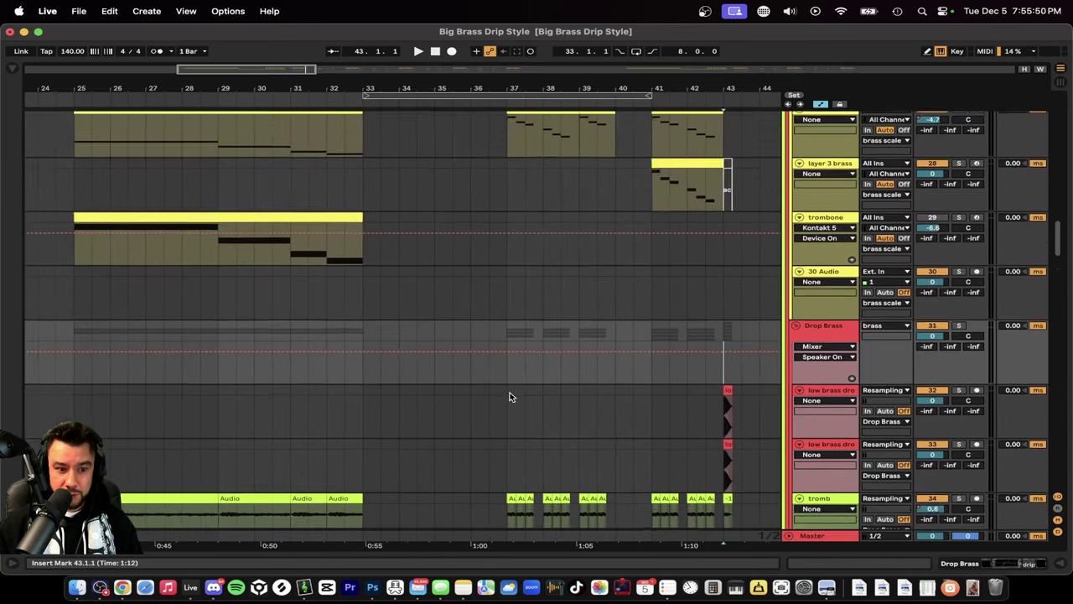
{"action": "scroll", "coordinate": [510, 396], "scroll_direction": "left", "scroll_amount": 4}
{"action": "scroll", "coordinate": [511, 397], "scroll_direction": "right", "scroll_amount": 2}
{"action": "scroll", "coordinate": [509, 397], "scroll_direction": "down", "scroll_amount": 3}
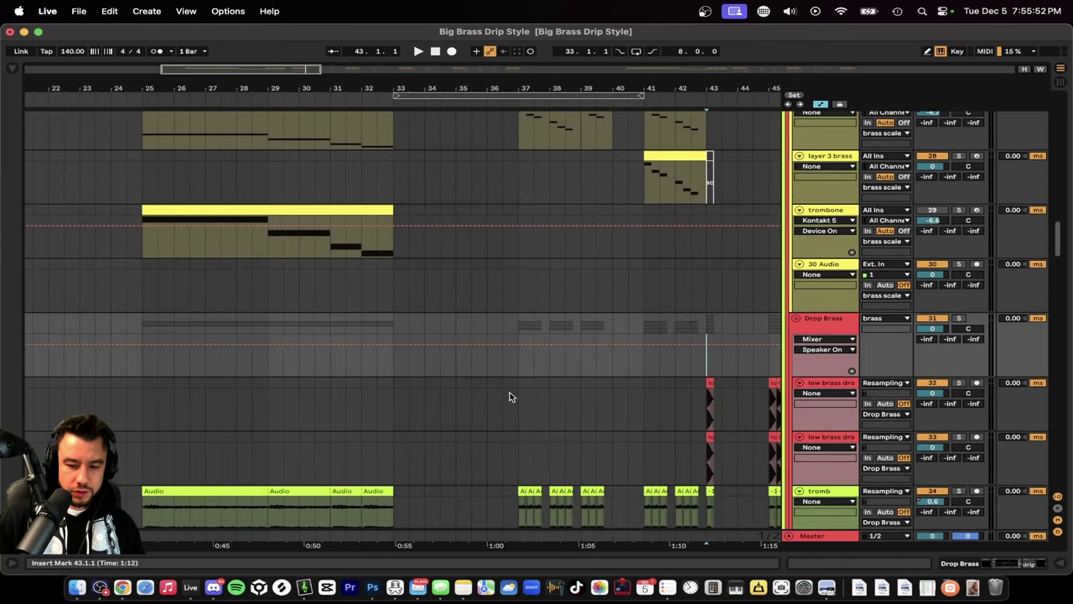
Step: Fold the Drop Brass group and the brass scale group inside the brass group
{"action": "left_click", "coordinate": [797, 336]}
{"action": "scroll", "coordinate": [803, 168], "scroll_direction": "up", "scroll_amount": 6}
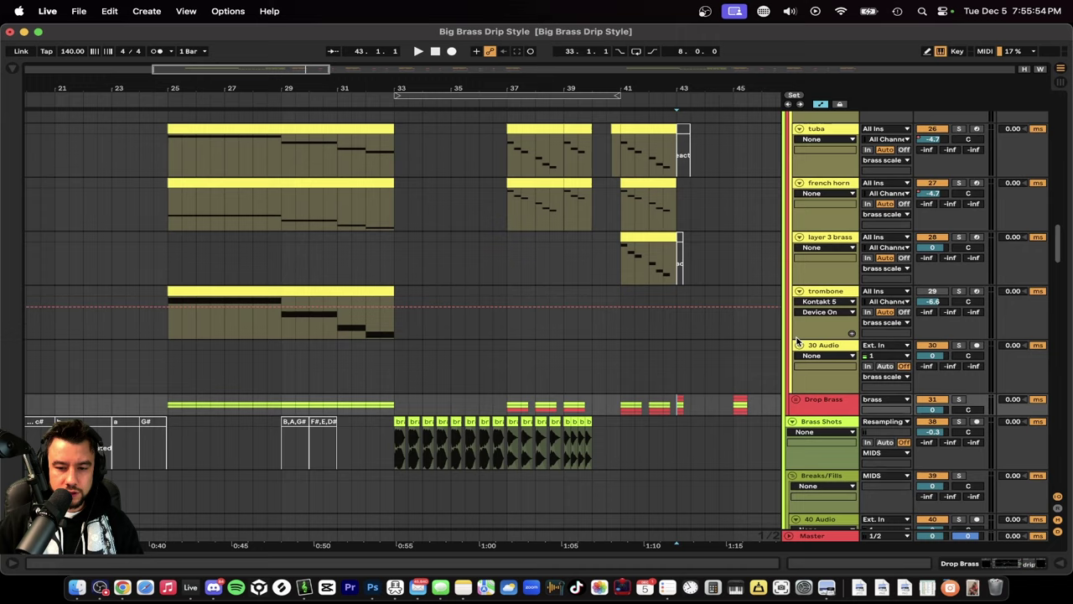
{"action": "left_click", "coordinate": [796, 177]}
{"action": "scroll", "coordinate": [796, 177], "scroll_direction": "up", "scroll_amount": 3}
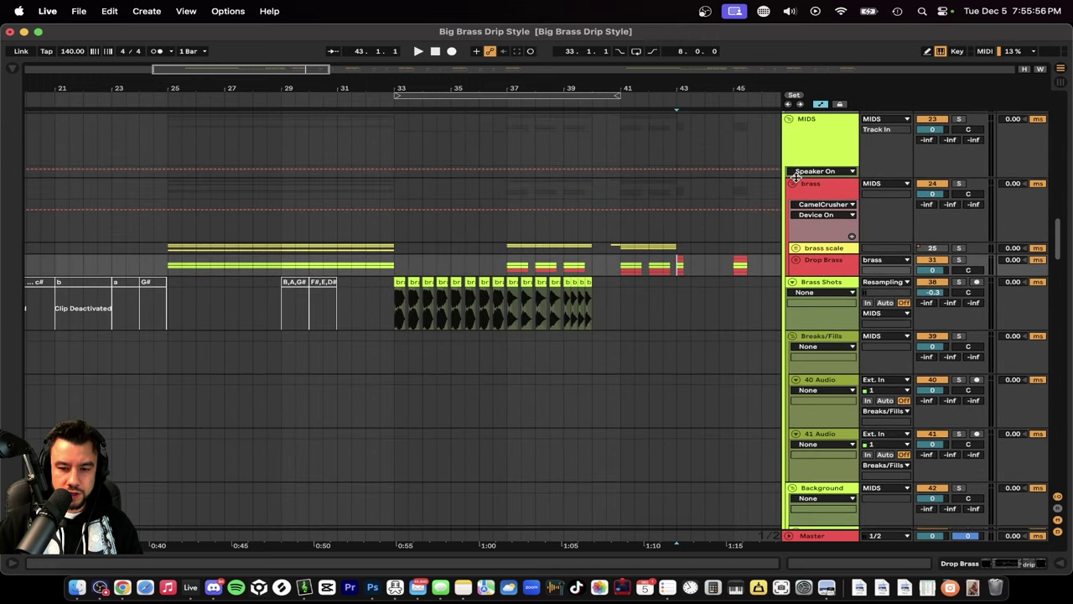
Step: Show the brass group's device chain and examine the CamelCrusher and the Multiband Dynamics with its Amount control
{"action": "left_click", "coordinate": [819, 187]}
{"action": "scroll", "coordinate": [830, 218], "scroll_direction": "up", "scroll_amount": 3}
{"action": "double_click", "coordinate": [826, 251]}
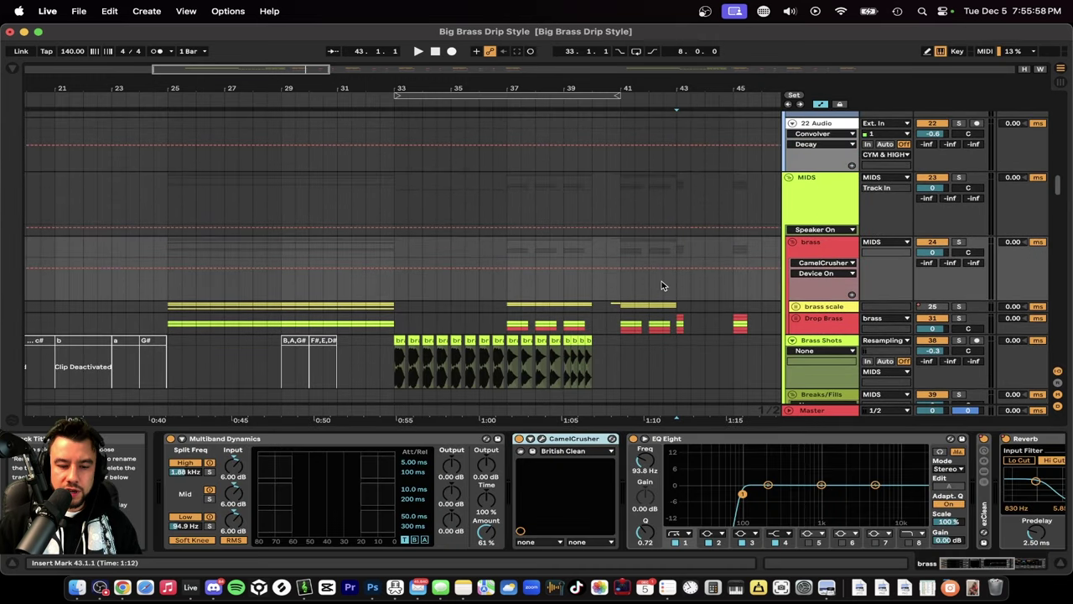
{"action": "left_click", "coordinate": [362, 439]}
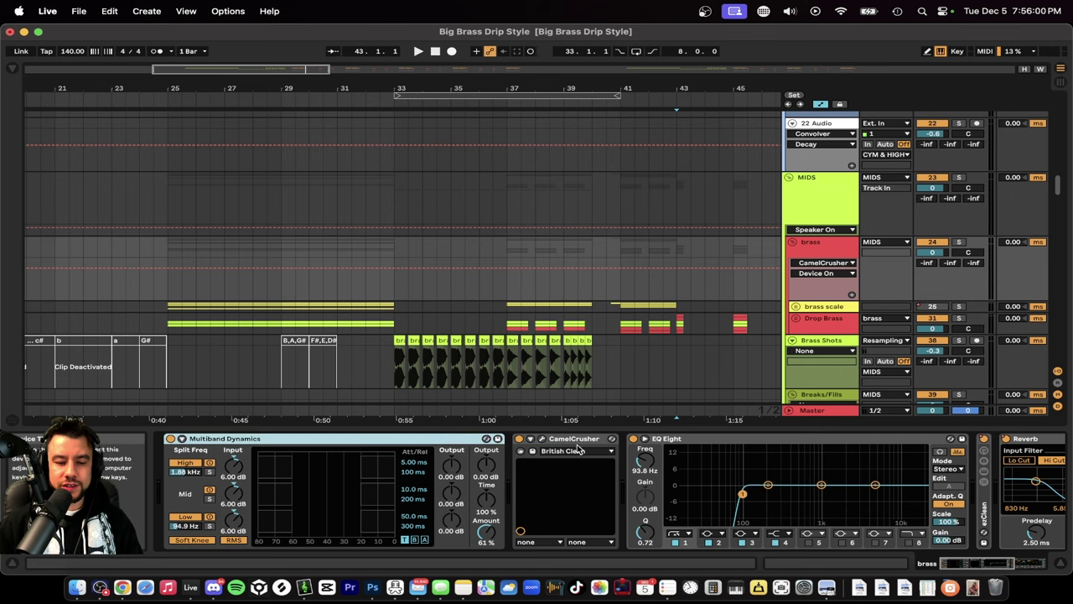
{"action": "left_click", "coordinate": [541, 438]}
{"action": "left_click", "coordinate": [97, 340]}
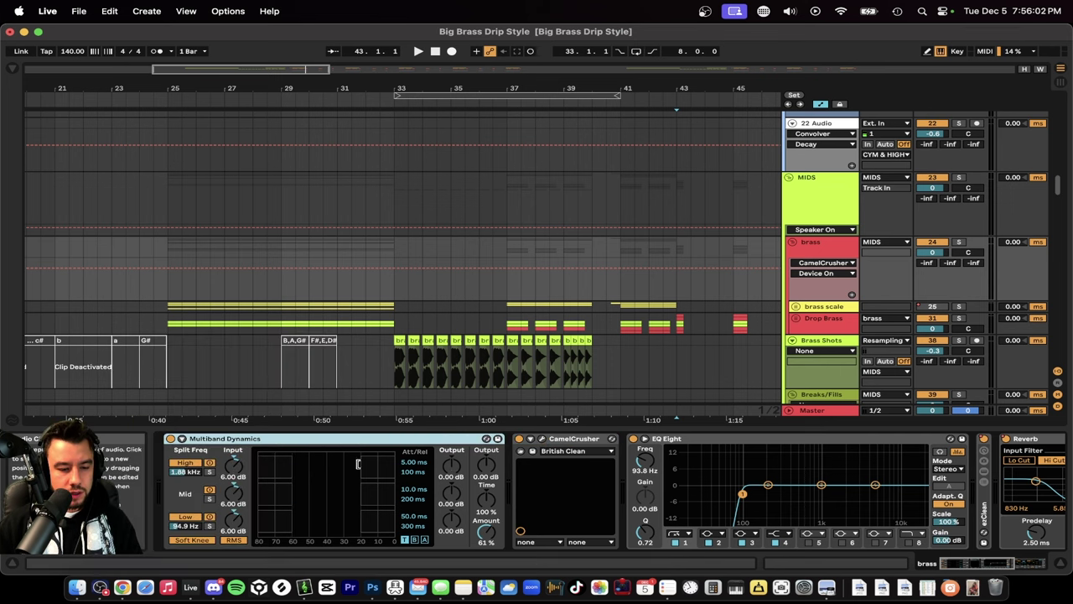
{"action": "left_click_drag", "start_coordinate": [483, 540], "coordinate": [484, 546]}
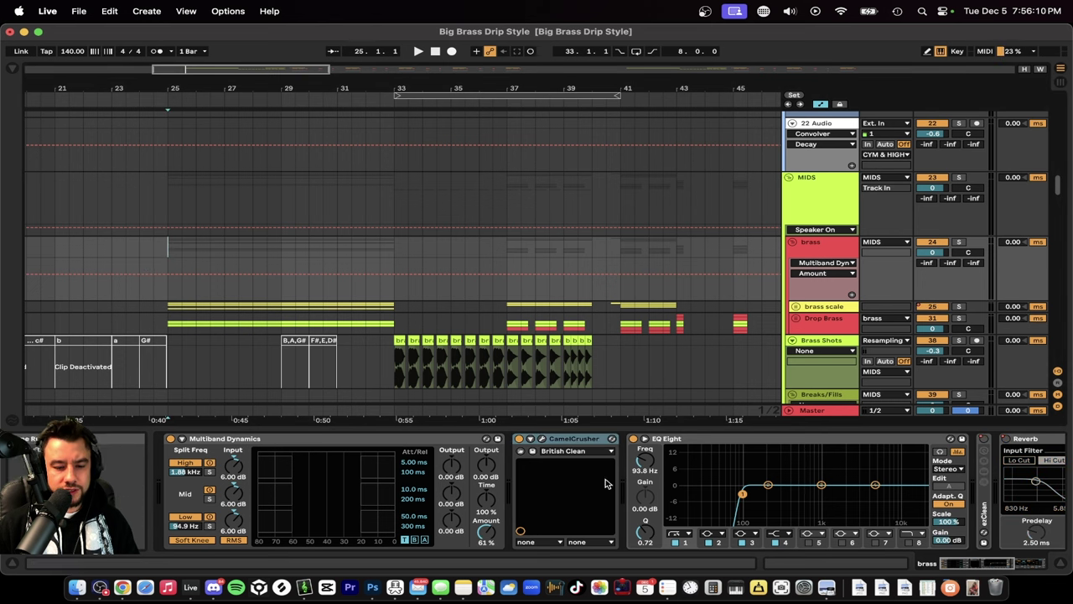
Step: Play the brass from bars 25 and 37, comparing it with CamelCrusher bypassed and enabled, and stop playback
{"action": "key", "text": "space"}
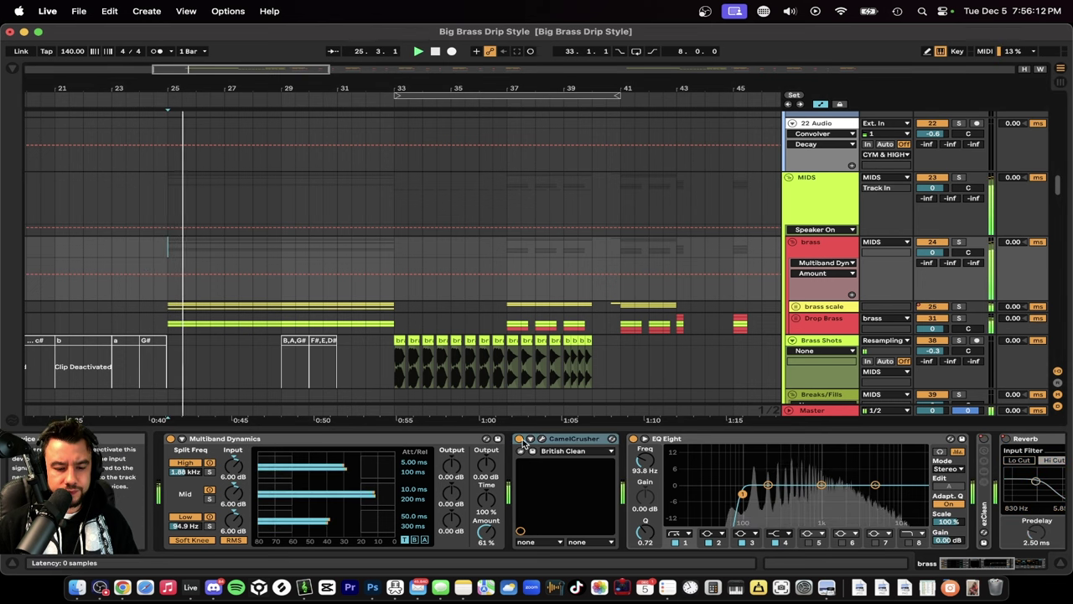
{"action": "left_click", "coordinate": [521, 442]}
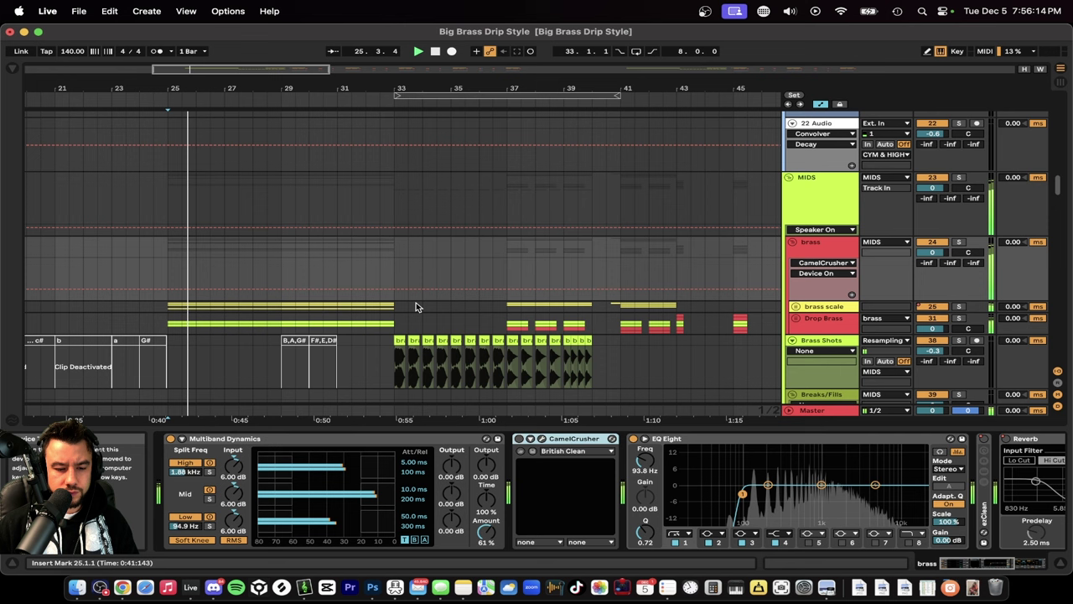
{"action": "left_click", "coordinate": [507, 264]}
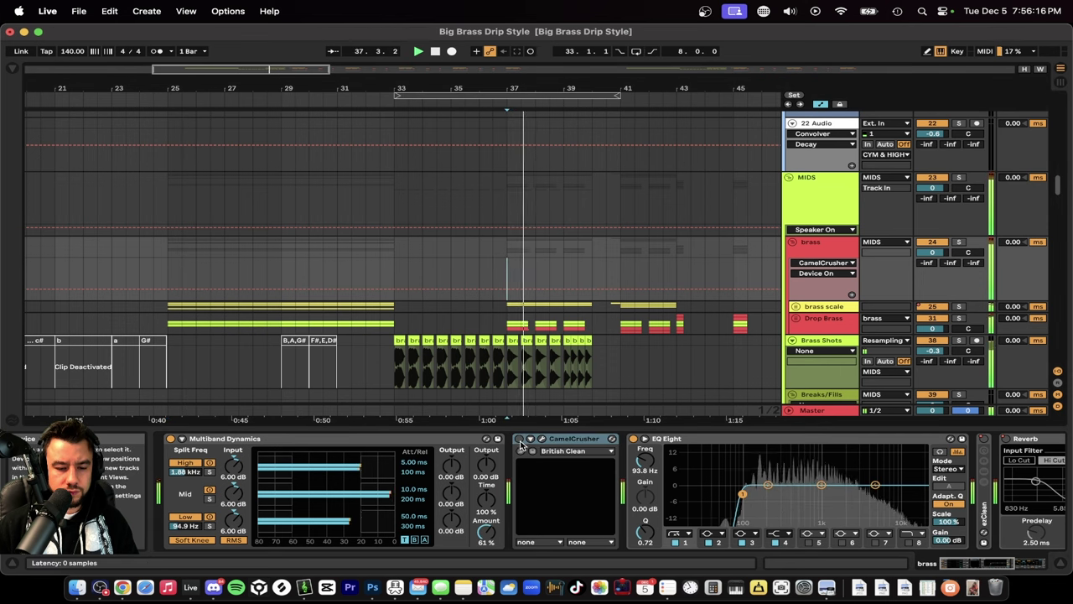
{"action": "key", "text": "space"}
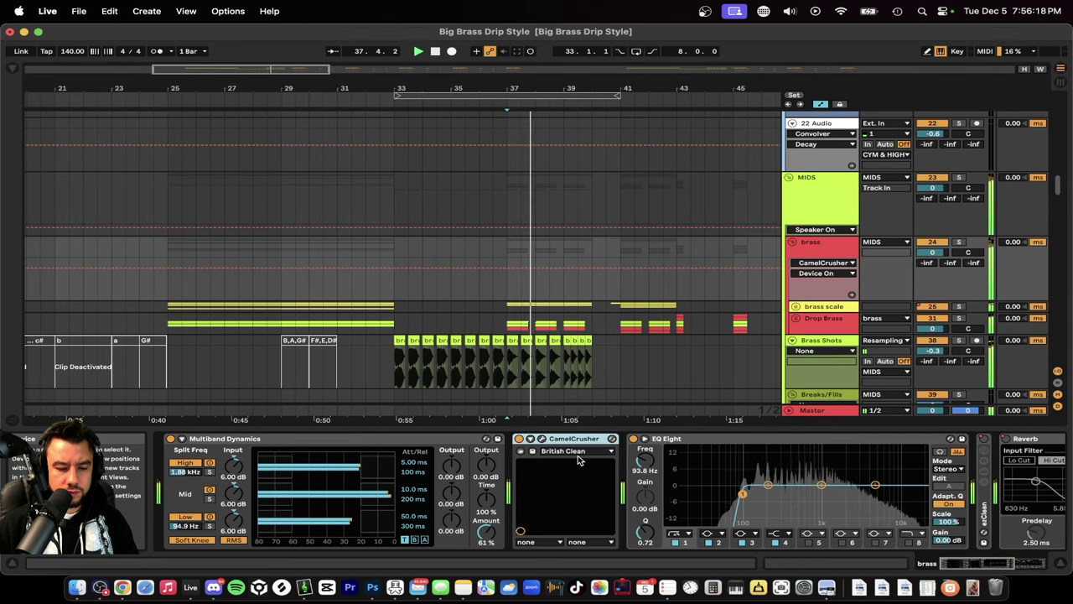
{"action": "key", "text": "space"}
Step: Review the brass group's EQ Eight and unfold the ezClean rack to show its devices
{"action": "scroll", "coordinate": [604, 490], "scroll_direction": "right", "scroll_amount": 5}
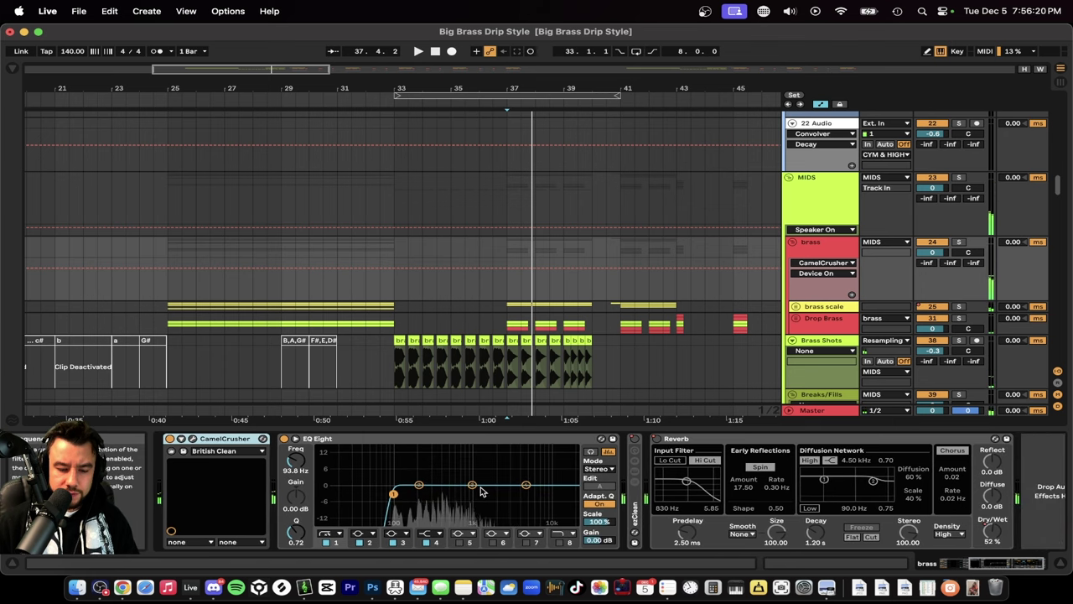
{"action": "scroll", "coordinate": [464, 518], "scroll_direction": "right", "scroll_amount": 1}
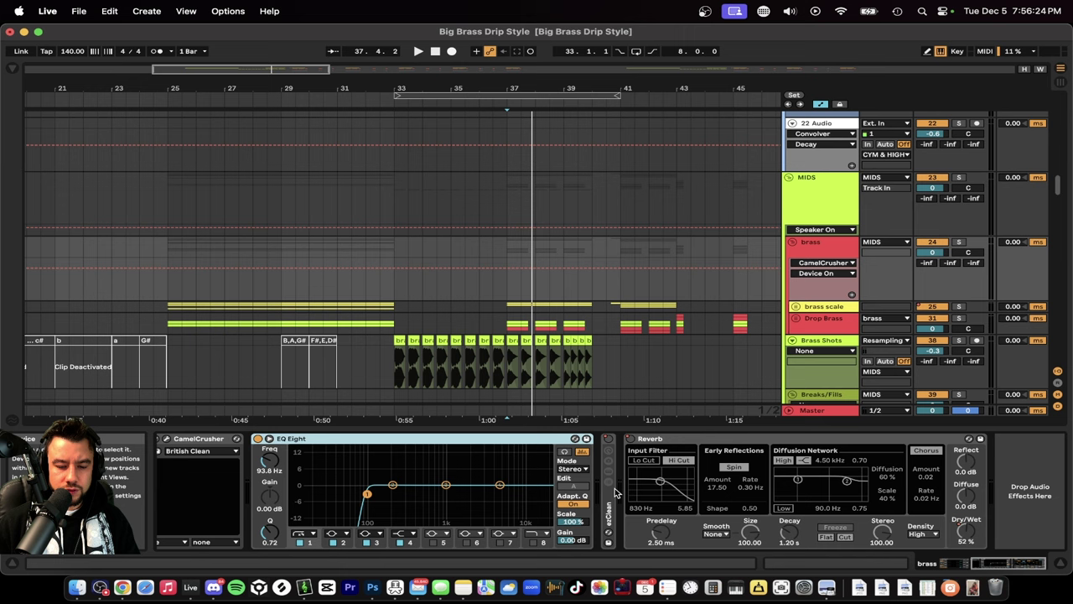
{"action": "double_click", "coordinate": [610, 498]}
{"action": "scroll", "coordinate": [610, 501], "scroll_direction": "right", "scroll_amount": 6}
{"action": "scroll", "coordinate": [610, 501], "scroll_direction": "left", "scroll_amount": 4}
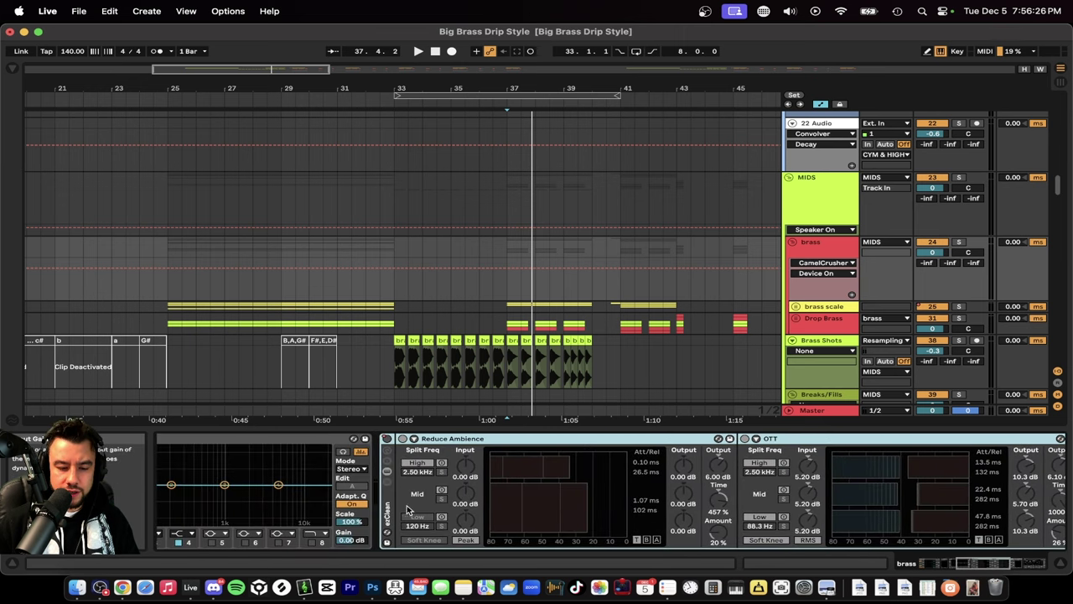
Step: Examine the ezClean rack's Reduce Ambience, OTT and CamelCrusher devices and the Reverb at the end of the chain
{"action": "scroll", "coordinate": [411, 510], "scroll_direction": "right", "scroll_amount": 6}
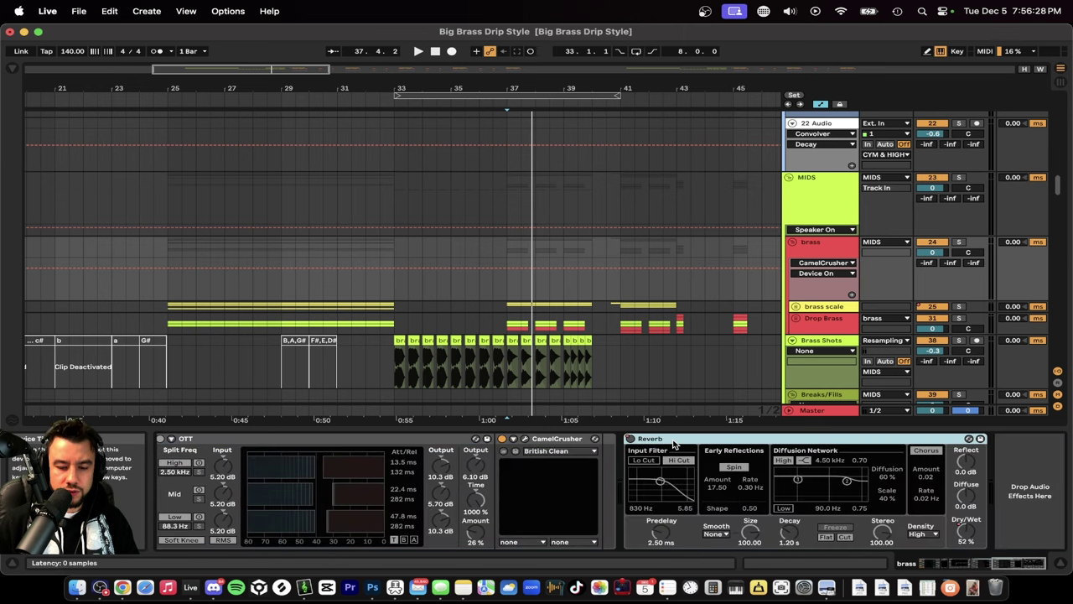
{"action": "scroll", "coordinate": [487, 457], "scroll_direction": "left", "scroll_amount": 15}
{"action": "scroll", "coordinate": [487, 456], "scroll_direction": "left", "scroll_amount": 3}
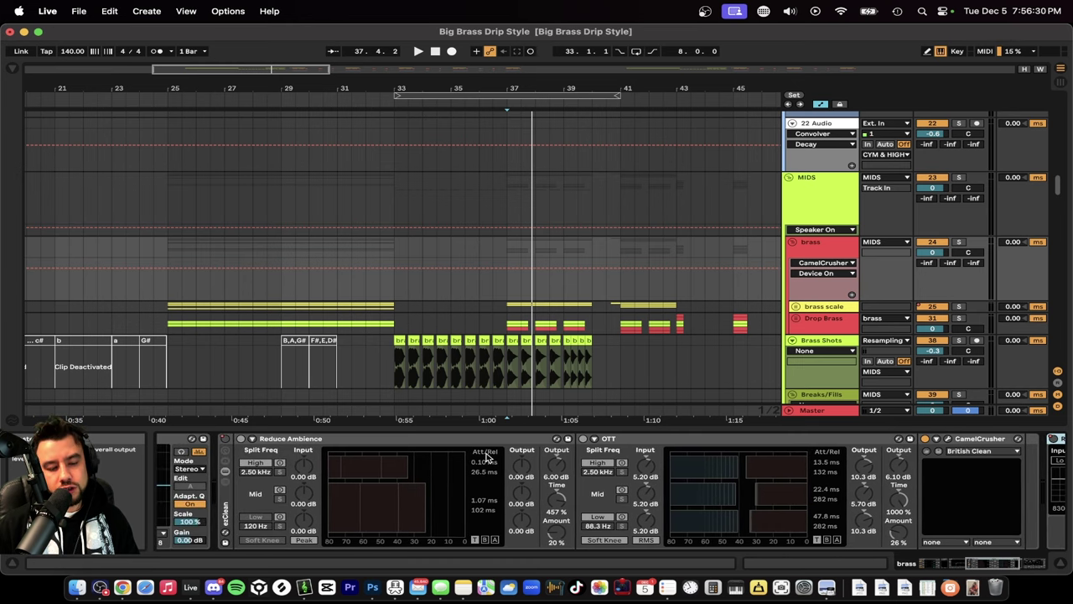
{"action": "scroll", "coordinate": [416, 482], "scroll_direction": "right", "scroll_amount": 8}
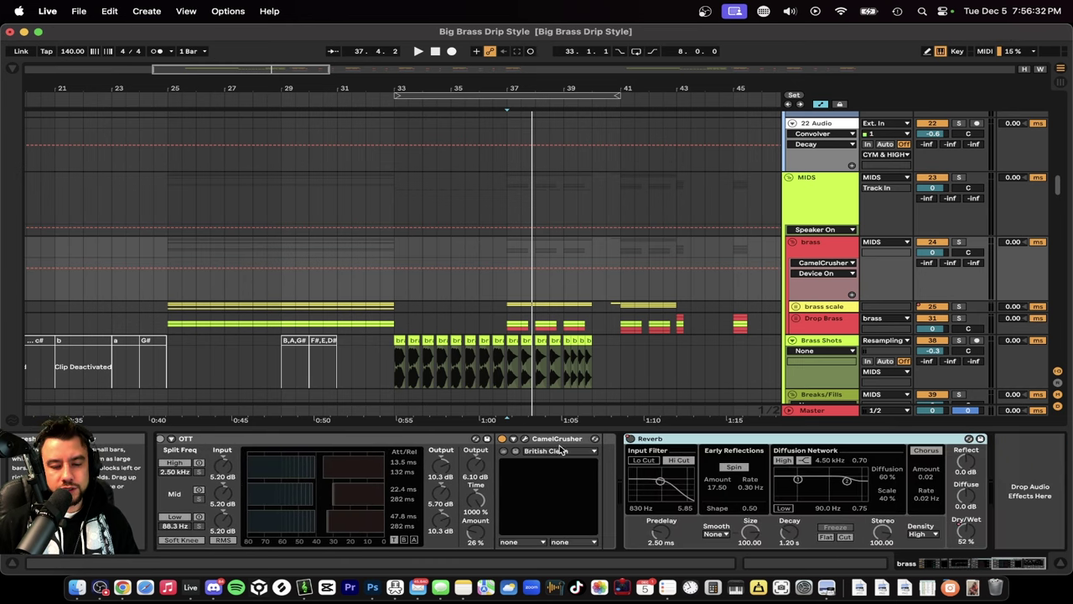
{"action": "scroll", "coordinate": [642, 487], "scroll_direction": "left", "scroll_amount": 15}
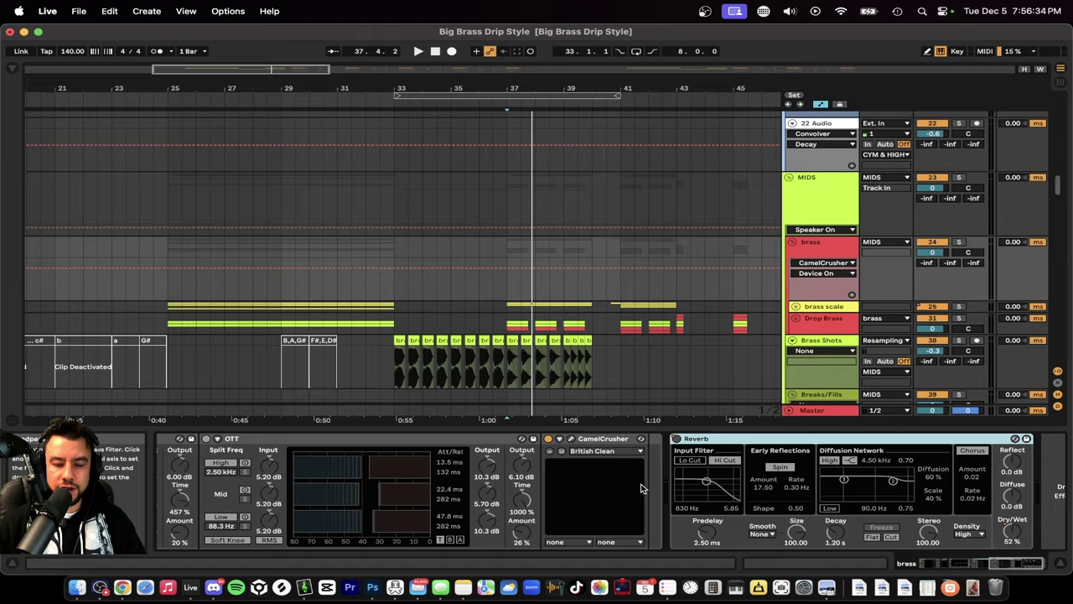
Step: Find the LOWS group in the arrangement and the Sub 1 clip at bar 41
{"action": "scroll", "coordinate": [466, 347], "scroll_direction": "down", "scroll_amount": 10}
{"action": "scroll", "coordinate": [466, 348], "scroll_direction": "down", "scroll_amount": 15}
{"action": "scroll", "coordinate": [466, 348], "scroll_direction": "right", "scroll_amount": 3}
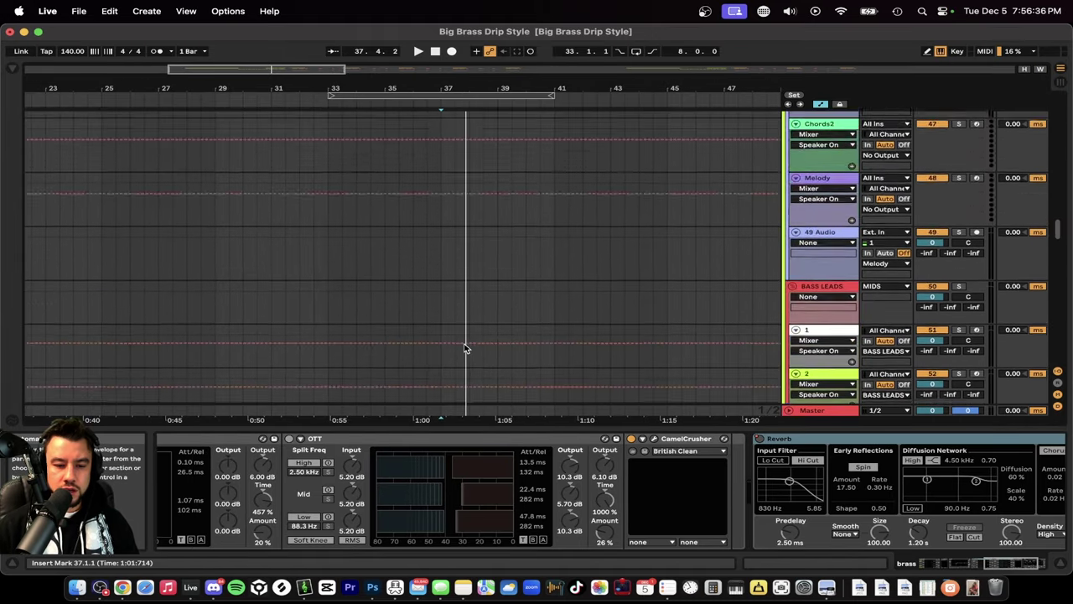
{"action": "scroll", "coordinate": [466, 348], "scroll_direction": "up", "scroll_amount": 20}
{"action": "scroll", "coordinate": [466, 348], "scroll_direction": "left", "scroll_amount": 3}
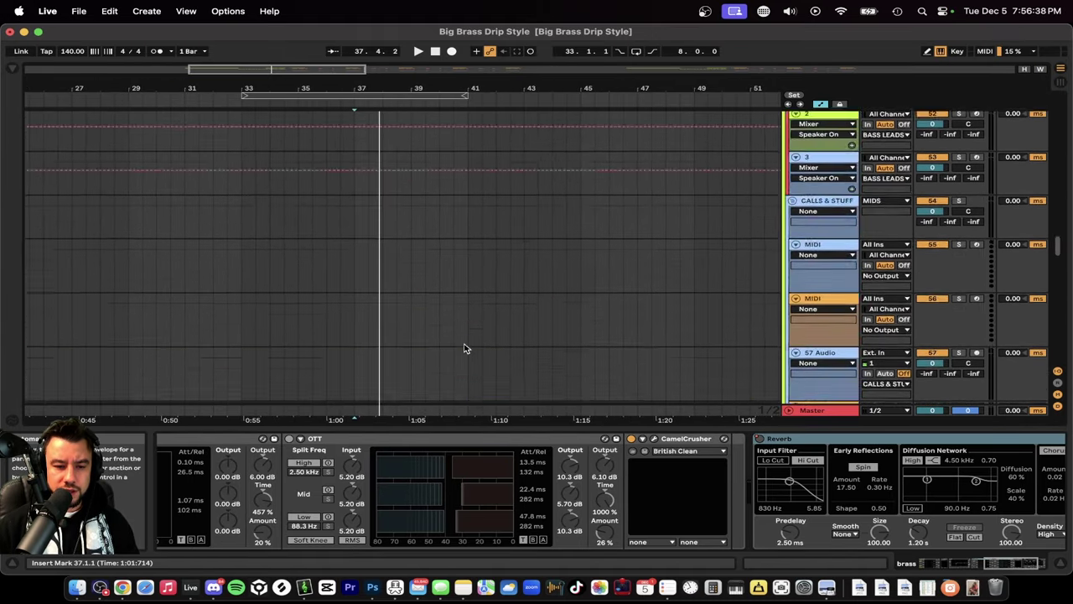
{"action": "scroll", "coordinate": [466, 348], "scroll_direction": "down", "scroll_amount": 20}
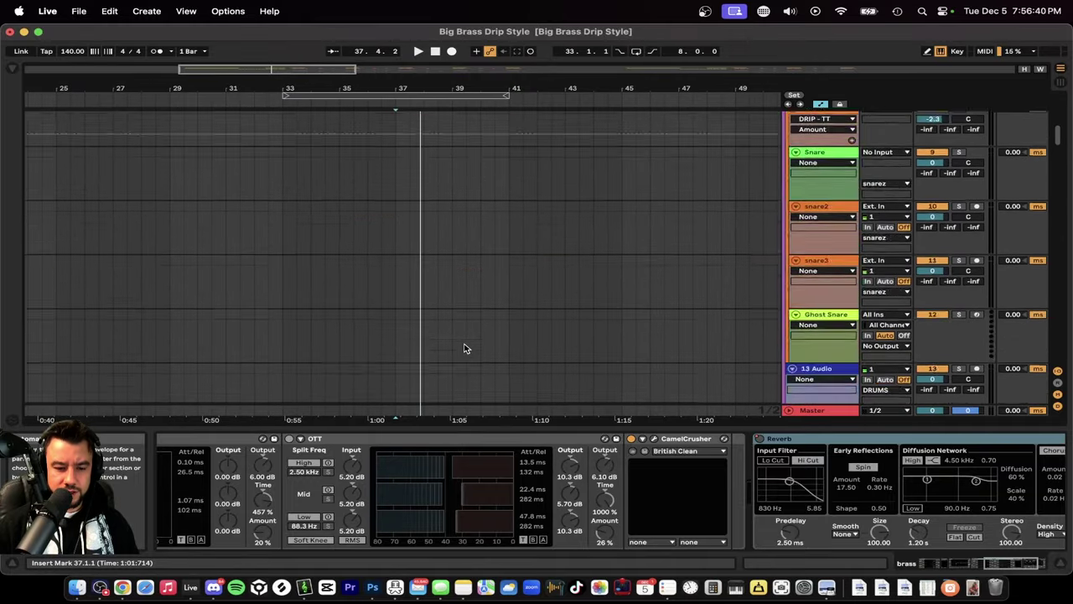
{"action": "scroll", "coordinate": [465, 347], "scroll_direction": "right", "scroll_amount": 3}
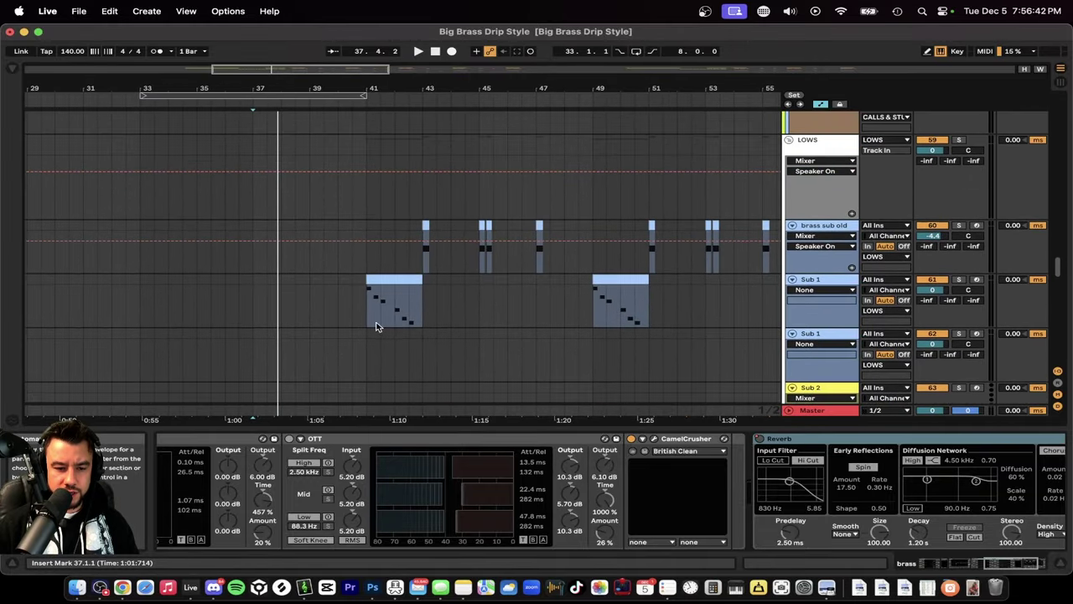
Step: Play the track from bar 43 and find the Drop Brass group's clips in the arrangement
{"action": "left_click", "coordinate": [426, 305]}
{"action": "key", "text": "space"}
{"action": "scroll", "coordinate": [441, 326], "scroll_direction": "up", "scroll_amount": 15}
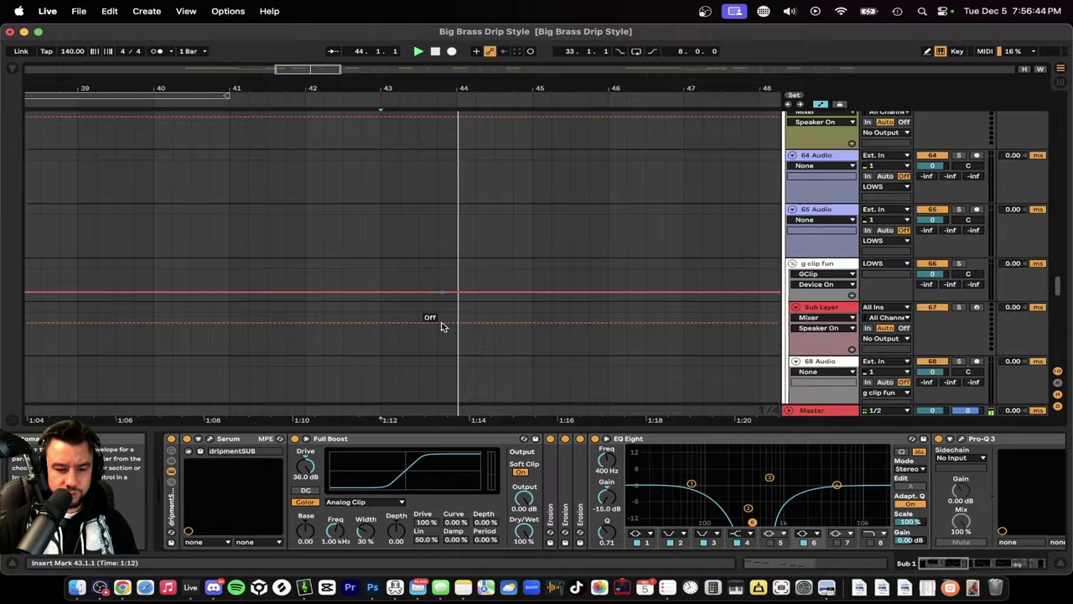
{"action": "scroll", "coordinate": [442, 327], "scroll_direction": "up", "scroll_amount": 20}
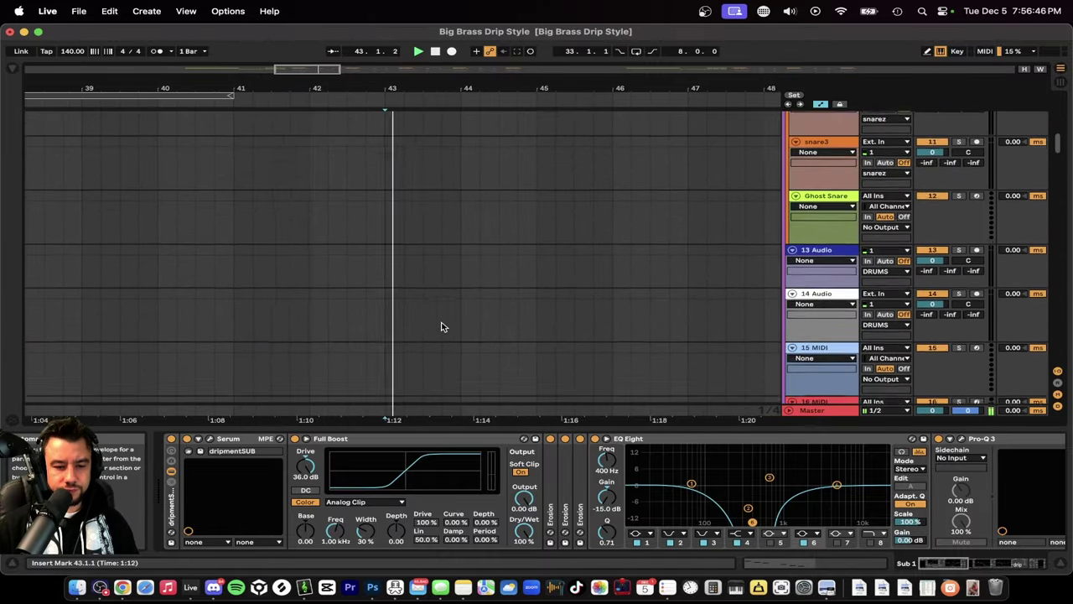
{"action": "scroll", "coordinate": [442, 327], "scroll_direction": "down", "scroll_amount": 8}
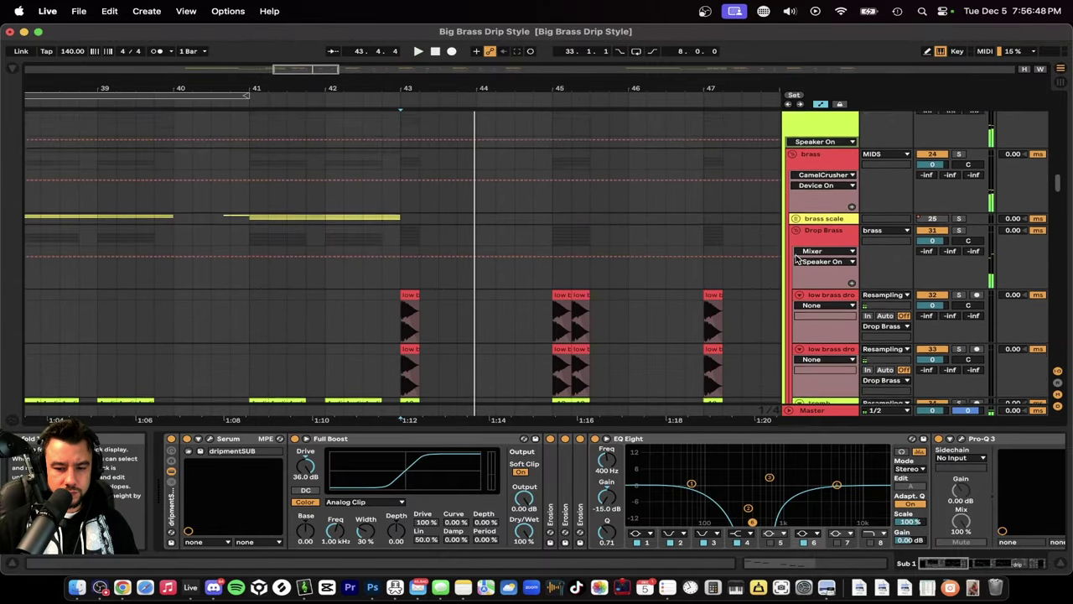
{"action": "scroll", "coordinate": [512, 302], "scroll_direction": "down", "scroll_amount": 3}
{"action": "scroll", "coordinate": [512, 302], "scroll_direction": "down", "scroll_amount": 3}
Step: Replay the drop from bar 43 several times to hear the low brass and tromb layers, and stop playback
{"action": "key", "text": "space"}
{"action": "scroll", "coordinate": [513, 303], "scroll_direction": "up", "scroll_amount": 2}
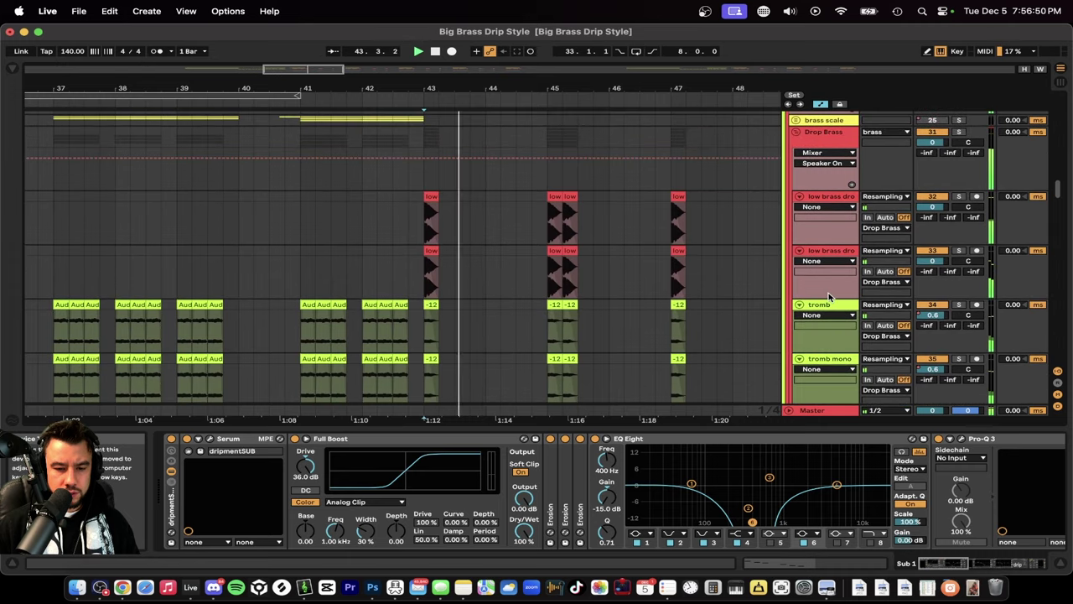
{"action": "scroll", "coordinate": [692, 204], "scroll_direction": "up", "scroll_amount": 1}
{"action": "scroll", "coordinate": [502, 362], "scroll_direction": "up", "scroll_amount": 1}
{"action": "key", "text": "space"}
{"action": "key", "text": "space"}
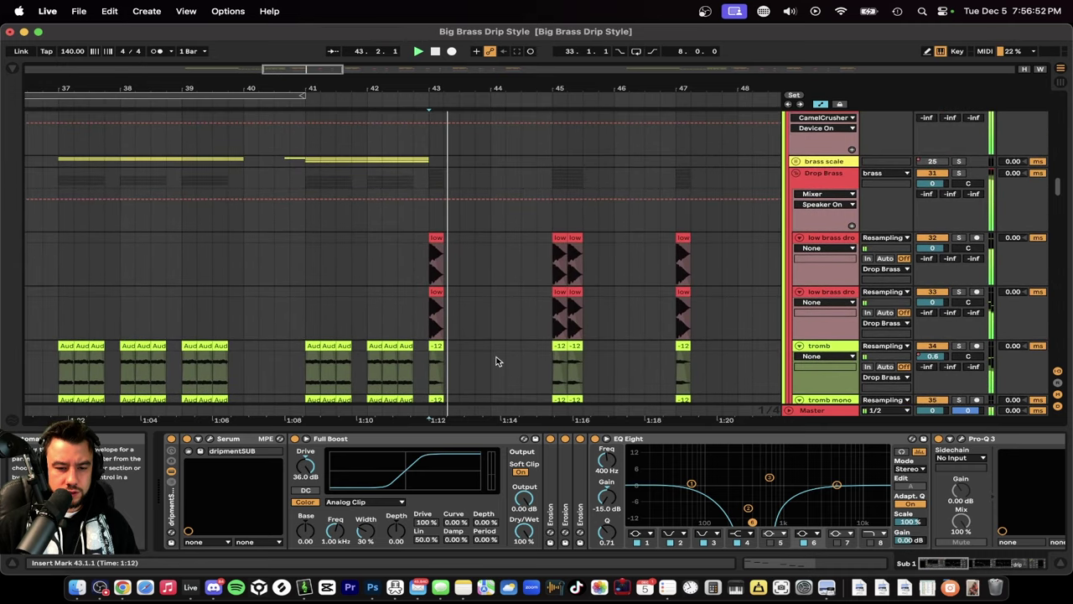
{"action": "scroll", "coordinate": [481, 347], "scroll_direction": "up", "scroll_amount": 5}
{"action": "scroll", "coordinate": [481, 349], "scroll_direction": "down", "scroll_amount": 3}
{"action": "key", "text": "space"}
Step: Play from bar 41 with the brass group's EQ Eight, ezClean and Reverb chain shown
{"action": "left_click", "coordinate": [484, 356]}
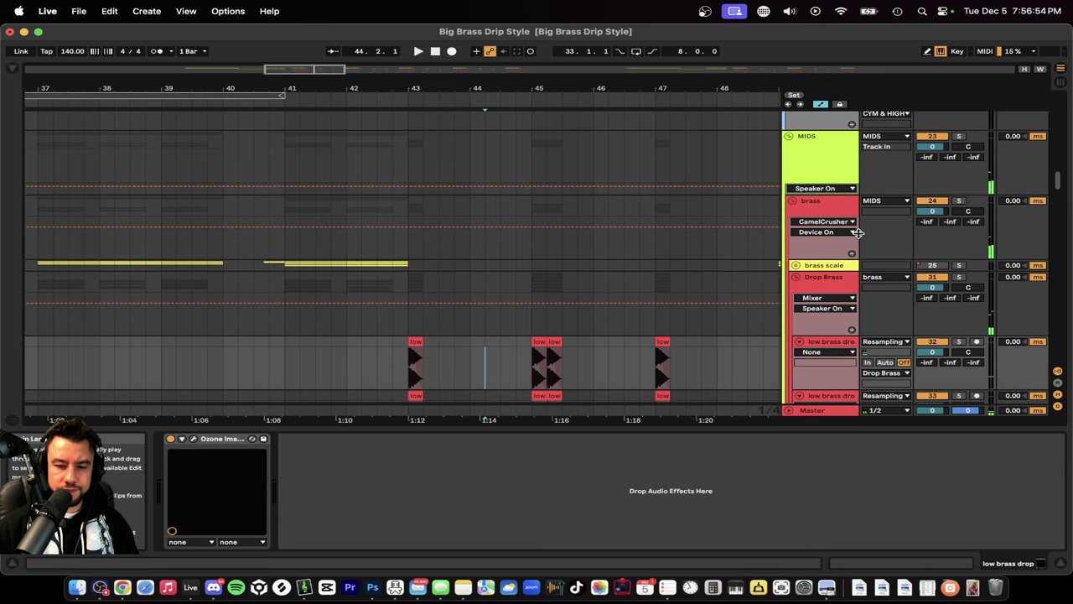
{"action": "left_click", "coordinate": [513, 235]}
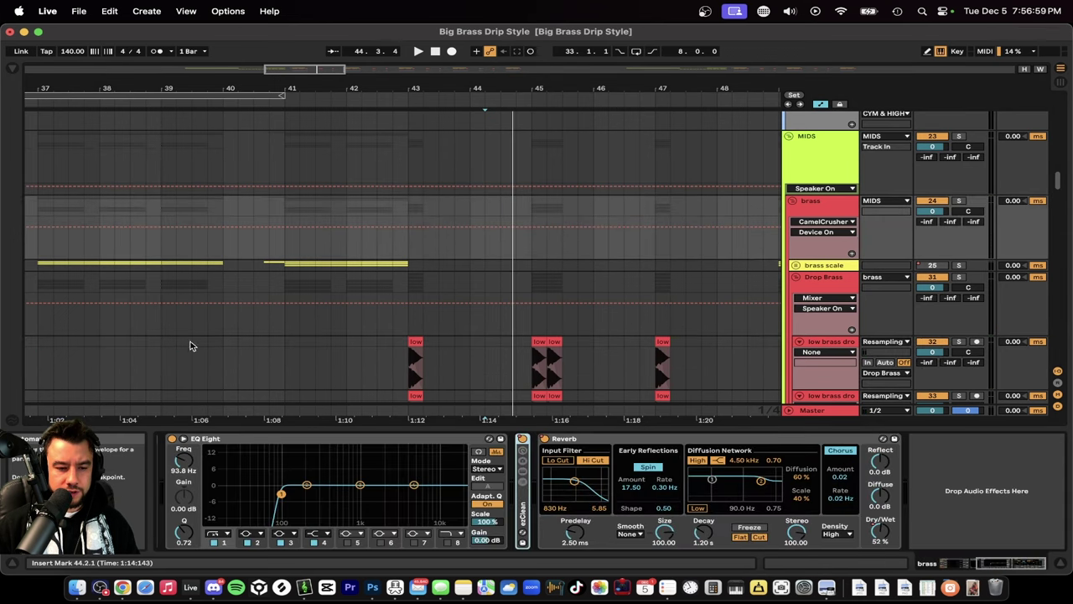
{"action": "left_click", "coordinate": [287, 329]}
{"action": "key", "text": "space"}
{"action": "left_click", "coordinate": [836, 203]}
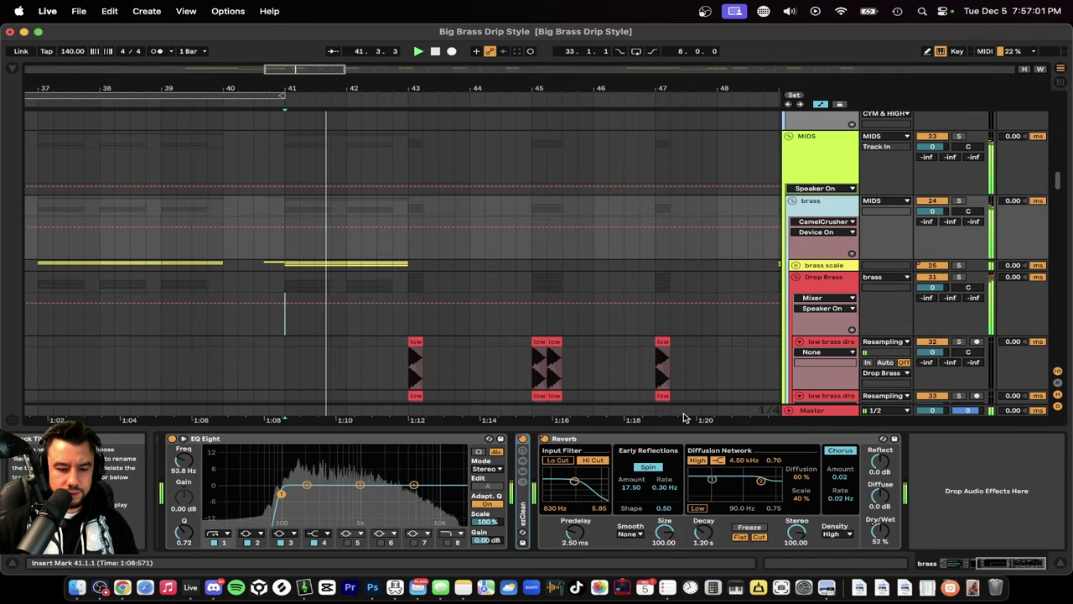
Step: Play from bar 37 while viewing the effects on the brass scale group and on the MIDS group
{"action": "scroll", "coordinate": [379, 293], "scroll_direction": "down", "scroll_amount": 5}
{"action": "scroll", "coordinate": [369, 291], "scroll_direction": "left", "scroll_amount": 2}
{"action": "left_click", "coordinate": [209, 265]}
{"action": "key", "text": "space"}
{"action": "key", "text": "space"}
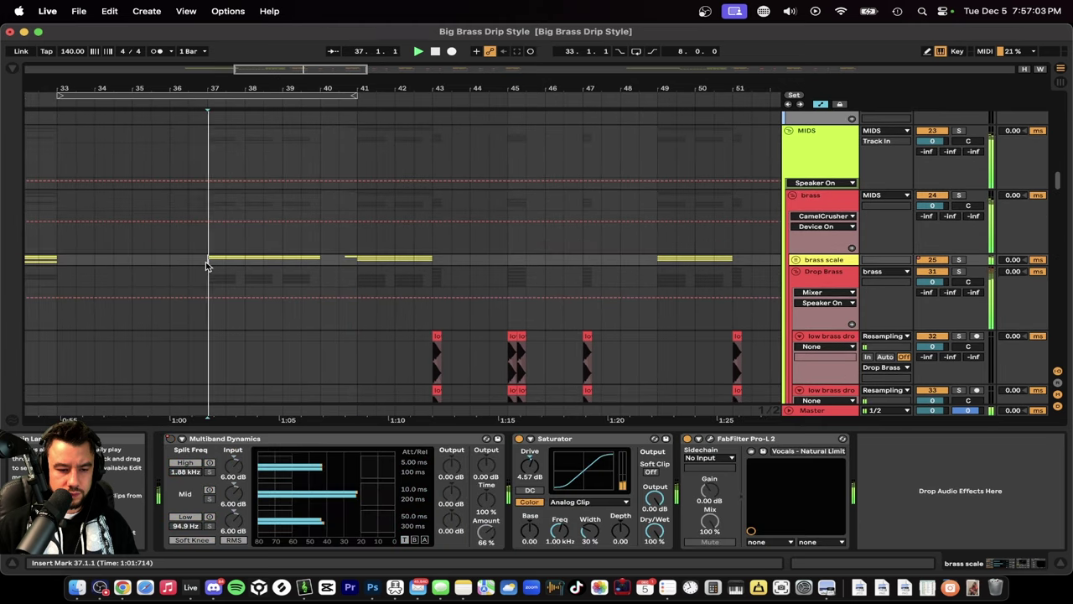
{"action": "scroll", "coordinate": [377, 262], "scroll_direction": "down", "scroll_amount": 2}
{"action": "scroll", "coordinate": [378, 263], "scroll_direction": "down", "scroll_amount": 2}
{"action": "left_click", "coordinate": [826, 183]}
{"action": "key", "text": "Escape"}
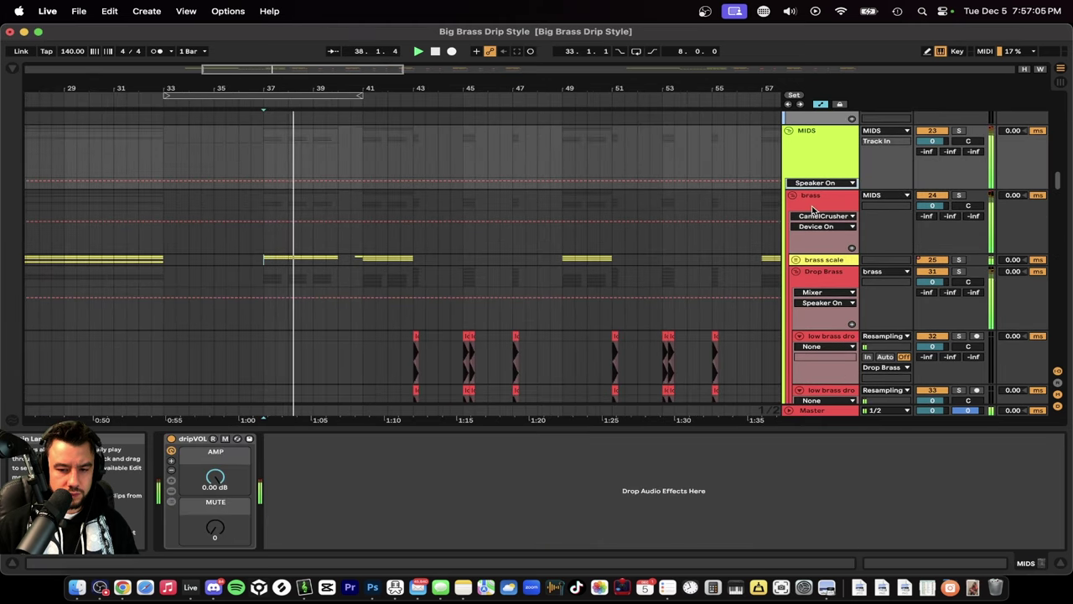
Step: Examine the brass group's effect chain during playback, including CamelCrusher and EQ Eight, and hide the device view
{"action": "left_click", "coordinate": [818, 202]}
{"action": "scroll", "coordinate": [536, 301], "scroll_direction": "down", "scroll_amount": 3}
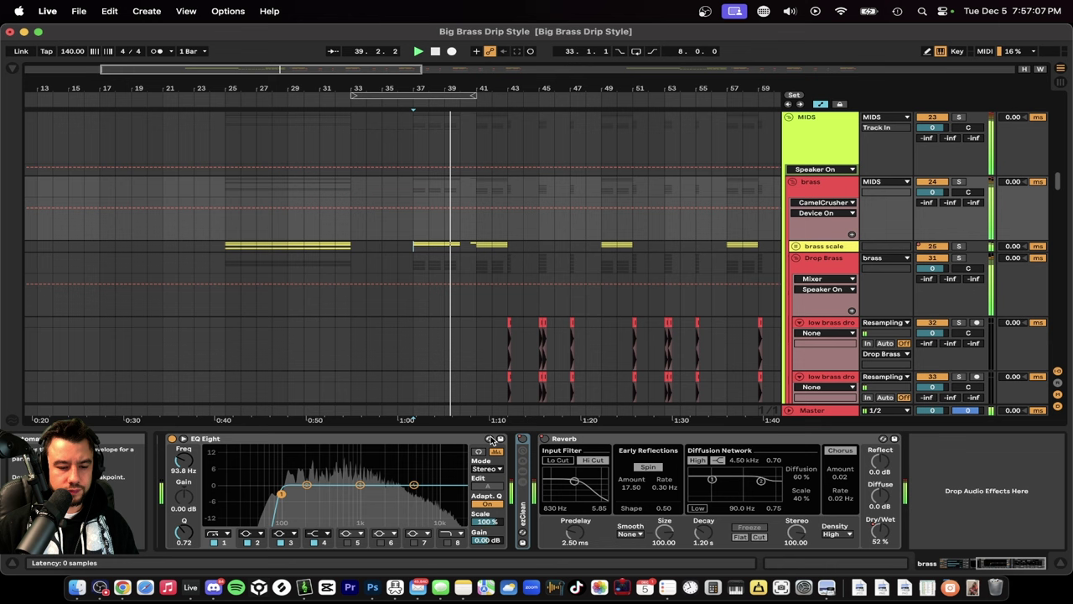
{"action": "left_click", "coordinate": [442, 431]}
{"action": "scroll", "coordinate": [479, 390], "scroll_direction": "up", "scroll_amount": 5}
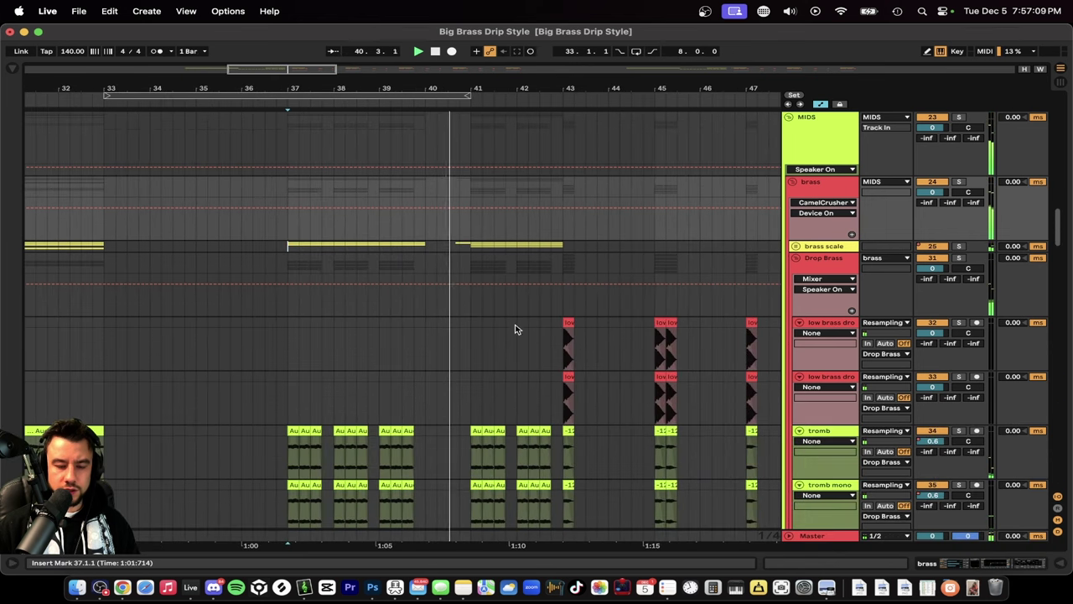
{"action": "scroll", "coordinate": [528, 323], "scroll_direction": "down", "scroll_amount": 2}
{"action": "double_click", "coordinate": [829, 191]}
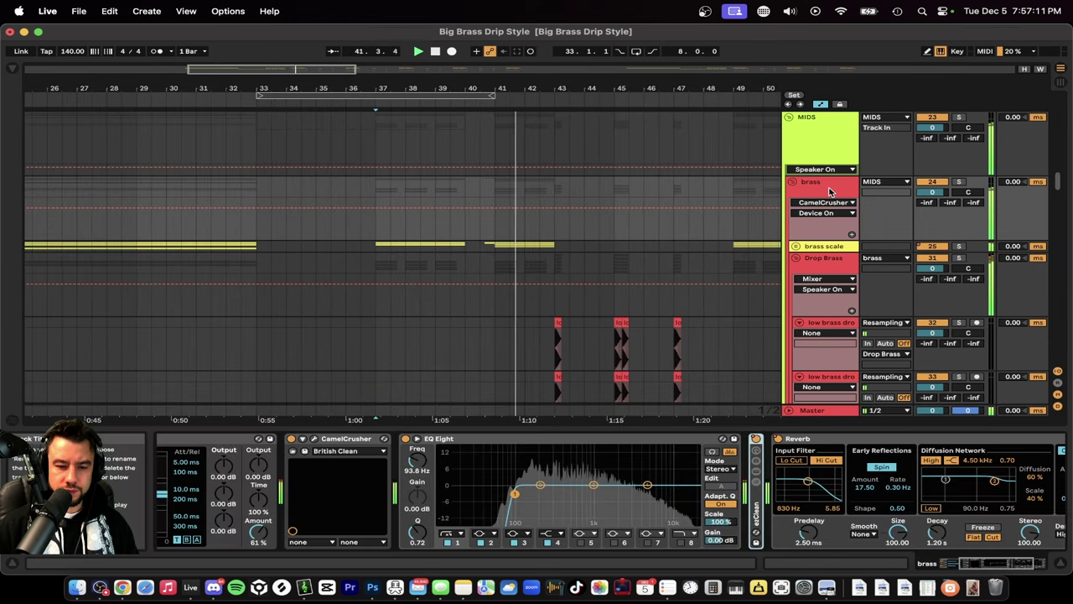
{"action": "left_click", "coordinate": [541, 432]}
{"action": "scroll", "coordinate": [531, 425], "scroll_direction": "up", "scroll_amount": 1}
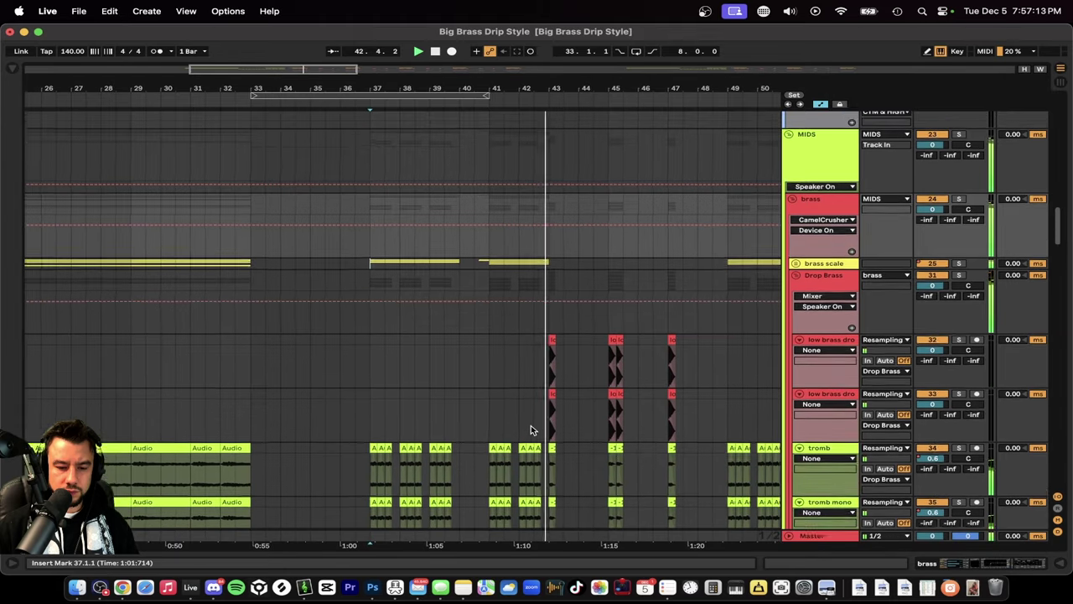
Step: Look through the brass layers from Drop Brass down to Brass Shots and place the insert marker at bar 41
{"action": "scroll", "coordinate": [531, 426], "scroll_direction": "down", "scroll_amount": 5}
{"action": "scroll", "coordinate": [532, 429], "scroll_direction": "down", "scroll_amount": 3}
{"action": "scroll", "coordinate": [531, 428], "scroll_direction": "up", "scroll_amount": 2}
{"action": "scroll", "coordinate": [532, 428], "scroll_direction": "down", "scroll_amount": 4}
{"action": "scroll", "coordinate": [531, 428], "scroll_direction": "up", "scroll_amount": 5}
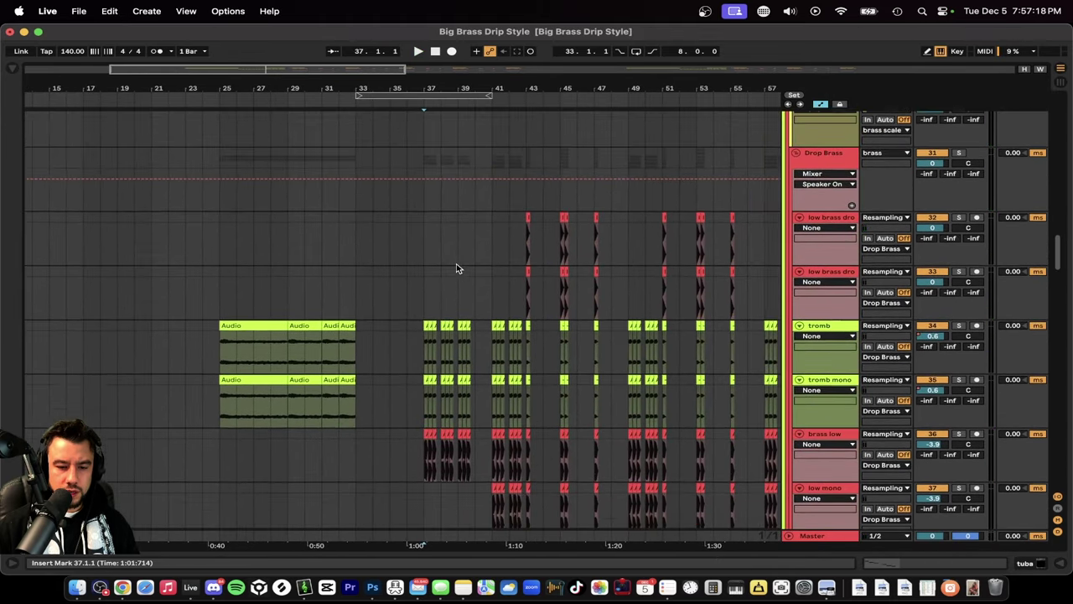
{"action": "scroll", "coordinate": [456, 267], "scroll_direction": "up", "scroll_amount": 3}
{"action": "scroll", "coordinate": [456, 267], "scroll_direction": "down", "scroll_amount": 2}
{"action": "scroll", "coordinate": [486, 377], "scroll_direction": "right", "scroll_amount": 3}
{"action": "left_click", "coordinate": [490, 404]}
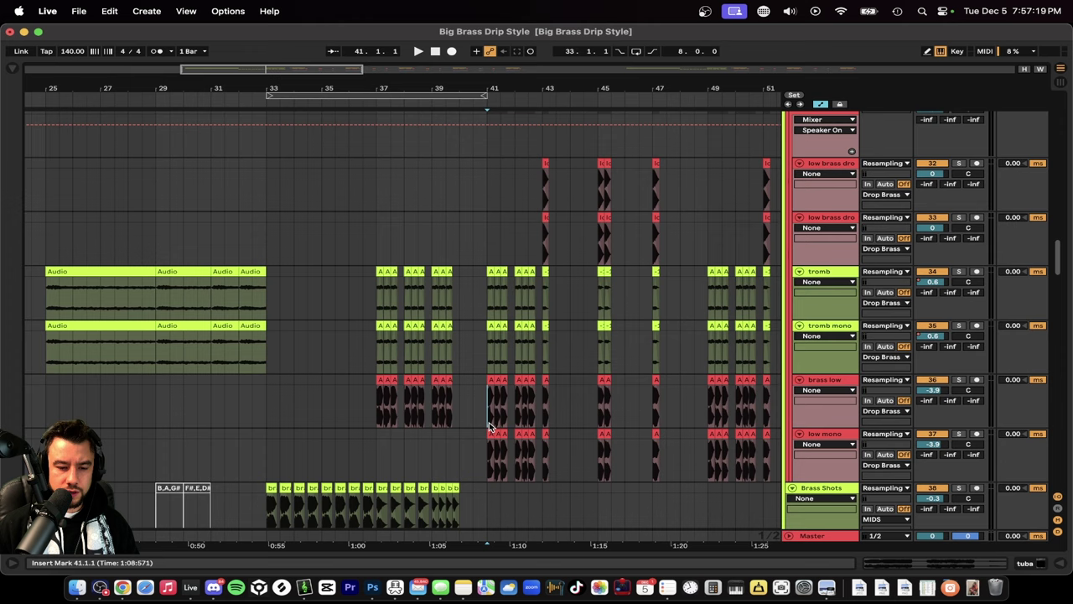
Step: Locate the low brass drop clip at bar 43 and select the first tromb clip at bar 25
{"action": "scroll", "coordinate": [541, 377], "scroll_direction": "up", "scroll_amount": 4}
{"action": "left_click", "coordinate": [548, 249]}
{"action": "scroll", "coordinate": [548, 249], "scroll_direction": "down", "scroll_amount": 5}
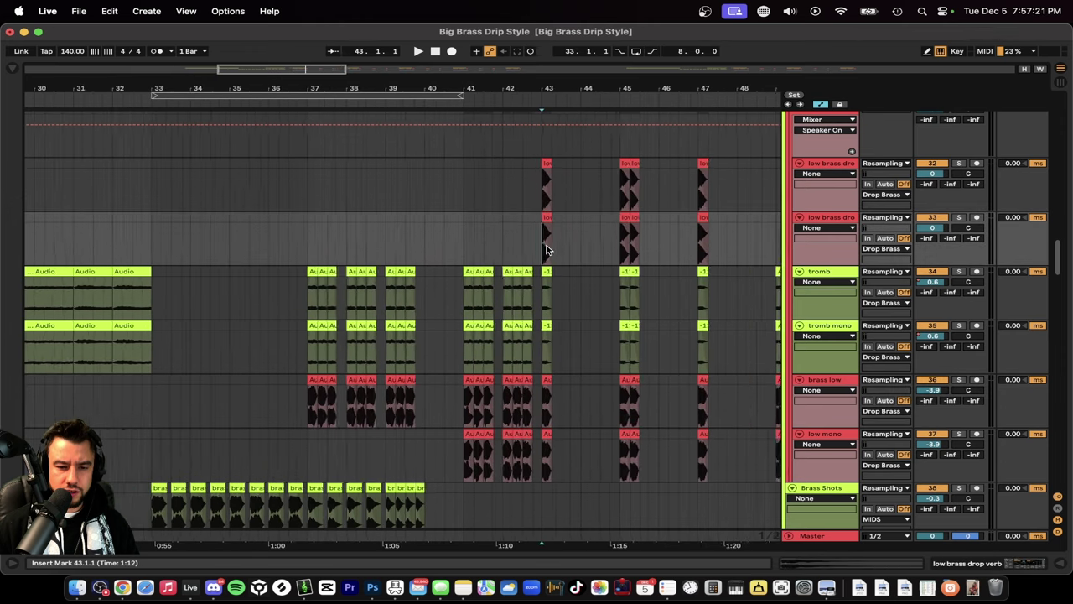
{"action": "scroll", "coordinate": [529, 269], "scroll_direction": "left", "scroll_amount": 2}
{"action": "scroll", "coordinate": [466, 390], "scroll_direction": "down", "scroll_amount": 4}
{"action": "scroll", "coordinate": [362, 277], "scroll_direction": "up", "scroll_amount": 3}
{"action": "scroll", "coordinate": [362, 276], "scroll_direction": "left", "scroll_amount": 2}
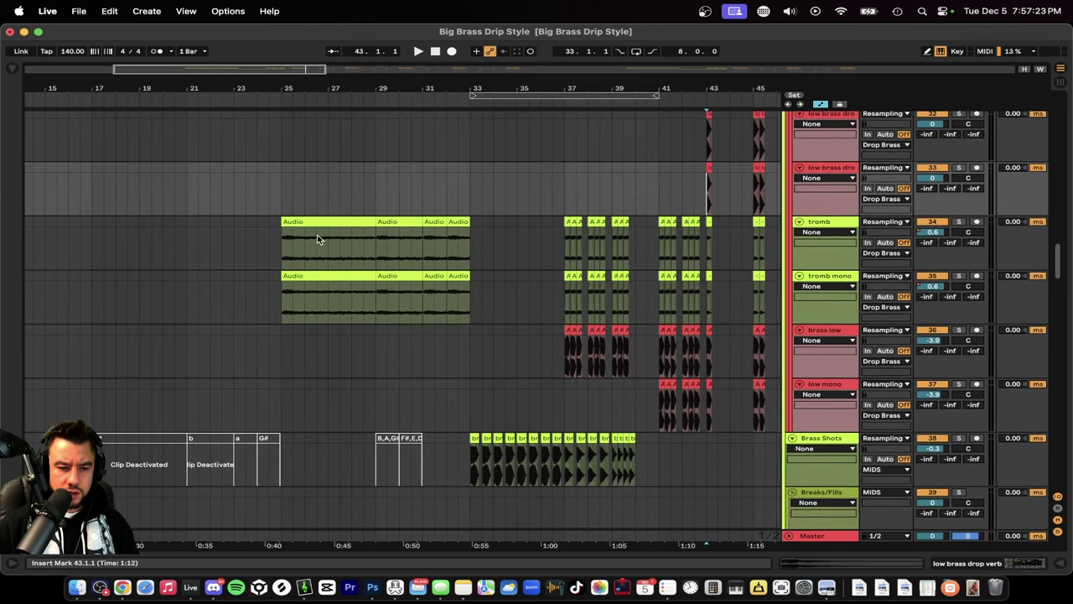
{"action": "left_click", "coordinate": [312, 224]}
Step: Find the brass scale group above the resampled layers and show its effect chain
{"action": "scroll", "coordinate": [311, 224], "scroll_direction": "up", "scroll_amount": 4}
{"action": "scroll", "coordinate": [310, 225], "scroll_direction": "up", "scroll_amount": 5}
{"action": "scroll", "coordinate": [310, 223], "scroll_direction": "right", "scroll_amount": 3}
{"action": "scroll", "coordinate": [310, 223], "scroll_direction": "down", "scroll_amount": 1}
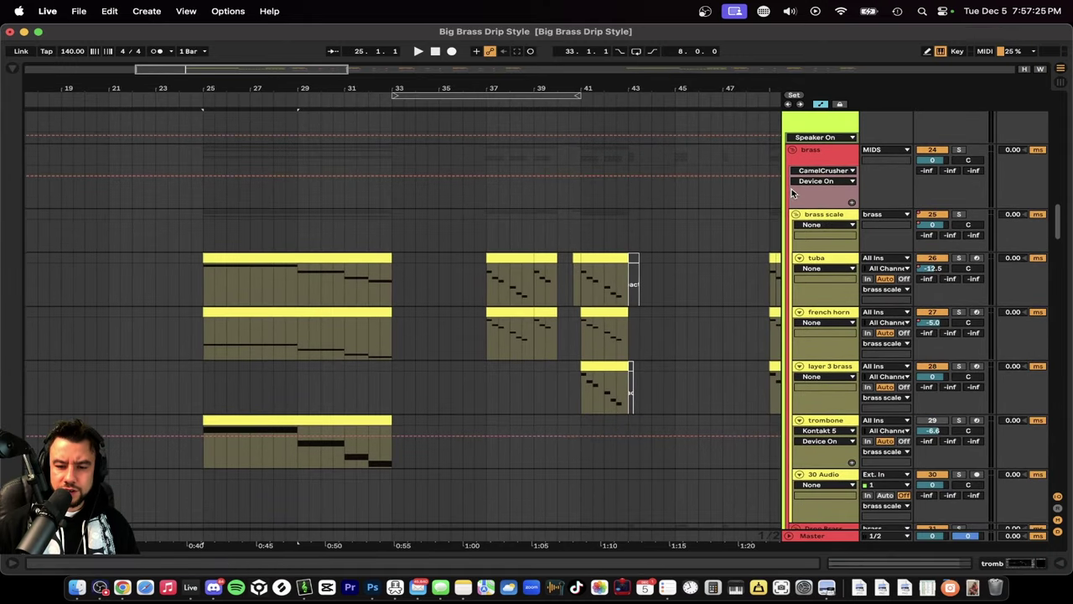
{"action": "left_click", "coordinate": [824, 216]}
{"action": "double_click", "coordinate": [824, 216]}
{"action": "scroll", "coordinate": [628, 262], "scroll_direction": "down", "scroll_amount": 1}
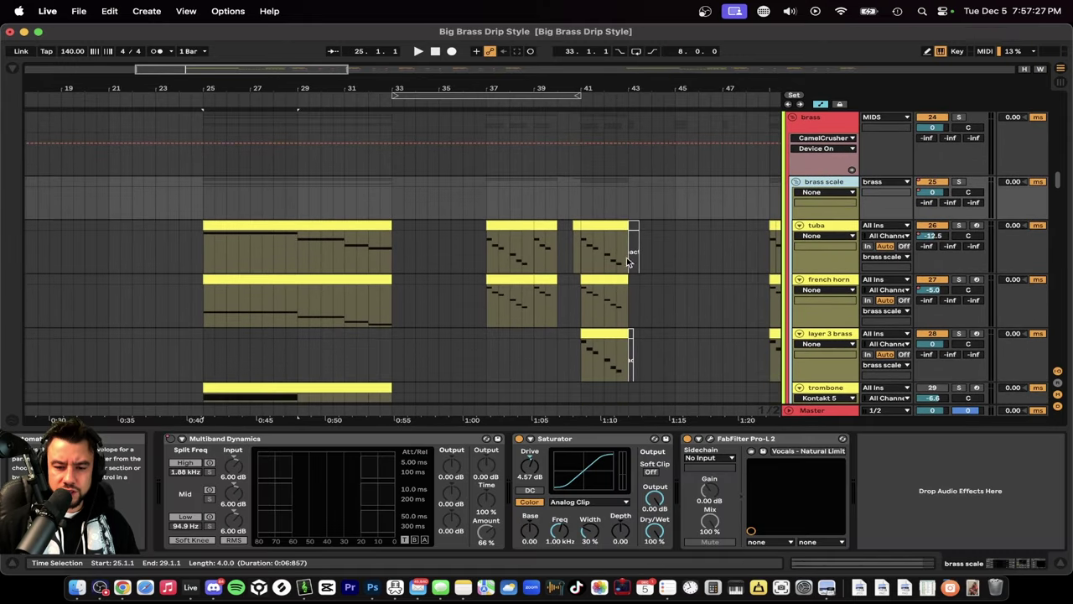
Step: Show the tuba track's Kontakt 5 instrument, hide the device view, and go over the french horn and trombone tracks
{"action": "left_click", "coordinate": [810, 228]}
{"action": "left_click", "coordinate": [216, 442]}
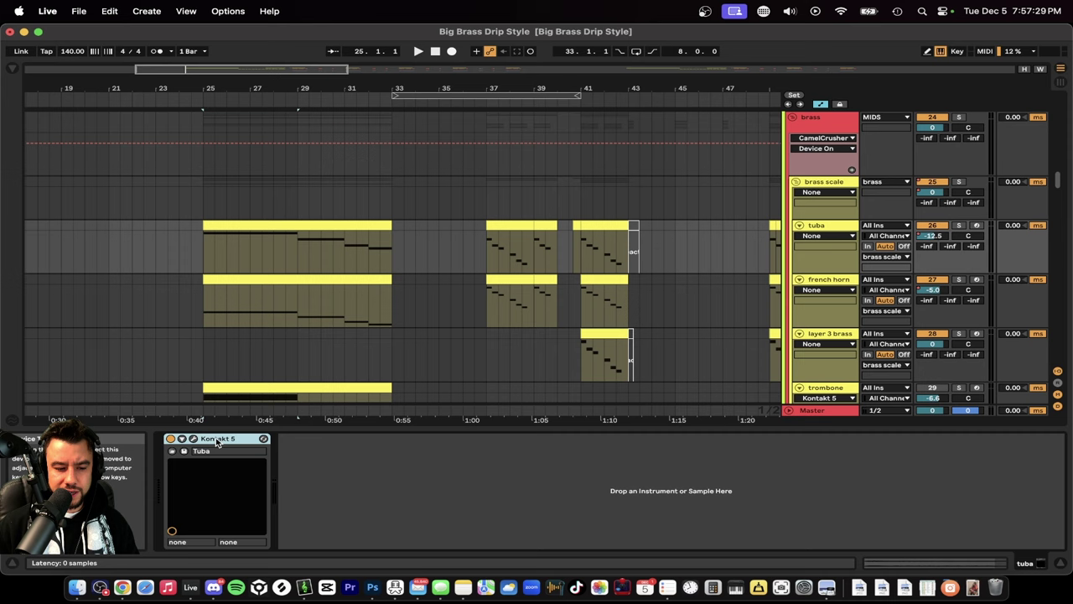
{"action": "left_click_drag", "start_coordinate": [644, 428], "coordinate": [644, 549]}
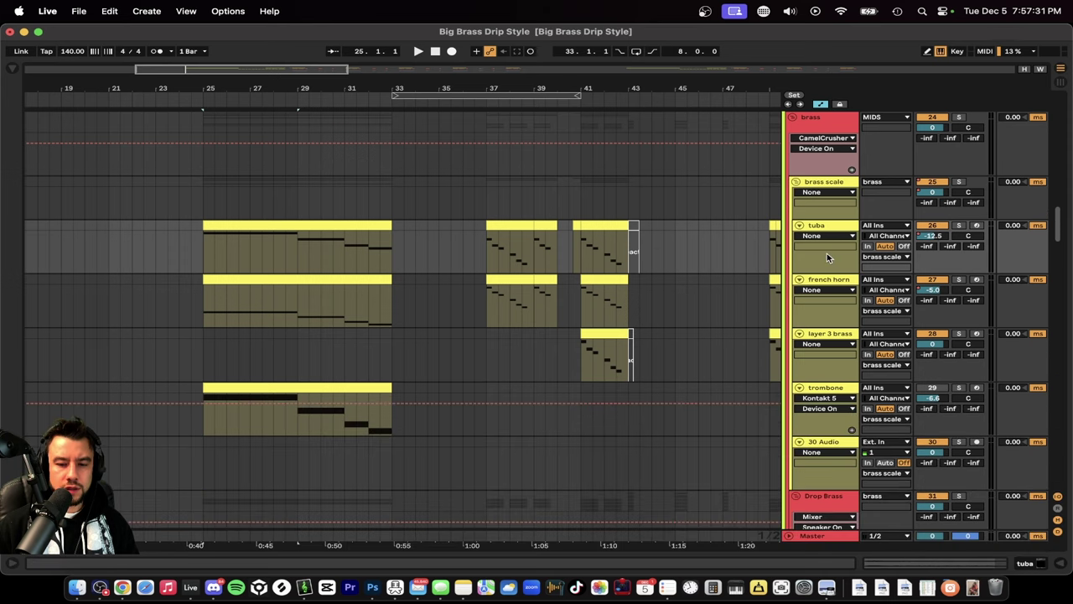
{"action": "left_click", "coordinate": [827, 283]}
{"action": "scroll", "coordinate": [813, 364], "scroll_direction": "down", "scroll_amount": 2}
{"action": "left_click", "coordinate": [812, 364]}
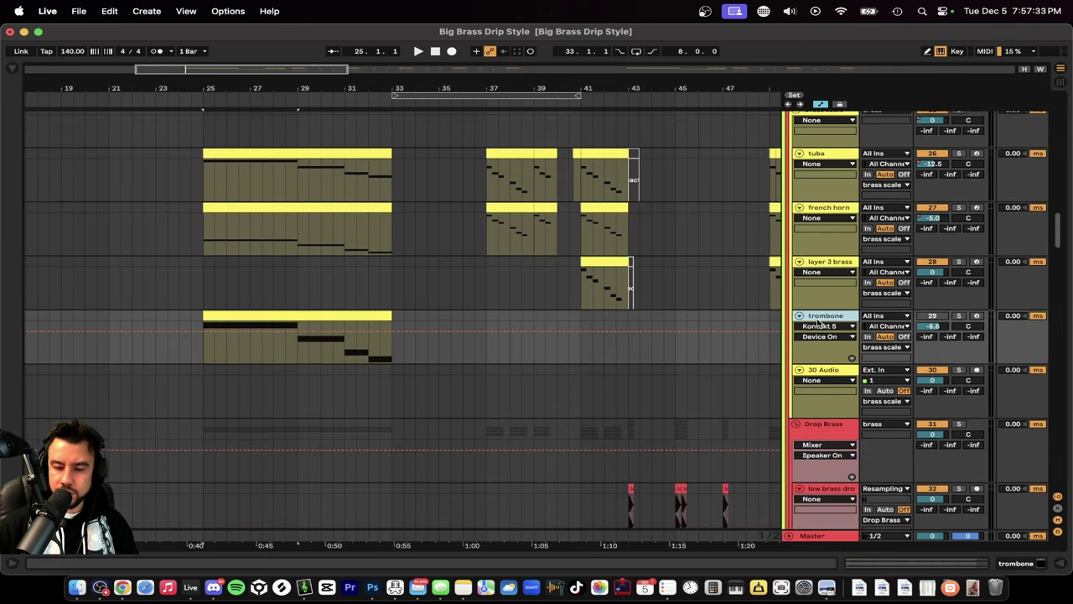
Step: Review the brass scale group's effects, fold and unfold the group, and hide the device view
{"action": "scroll", "coordinate": [662, 367], "scroll_direction": "down", "scroll_amount": 10}
{"action": "scroll", "coordinate": [662, 367], "scroll_direction": "up", "scroll_amount": 10}
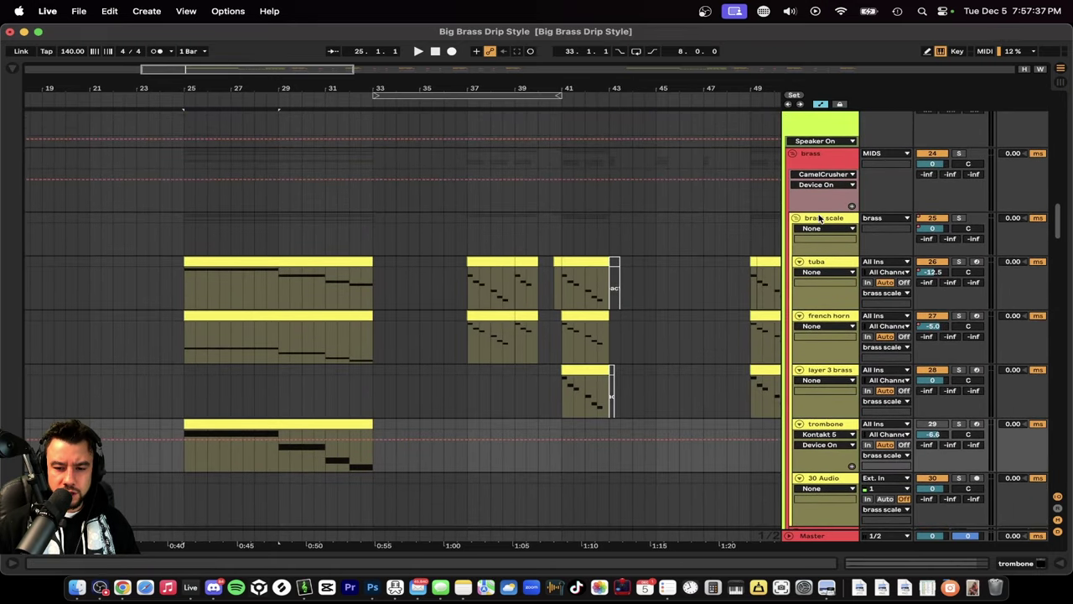
{"action": "double_click", "coordinate": [820, 218]}
{"action": "left_click", "coordinate": [796, 218]}
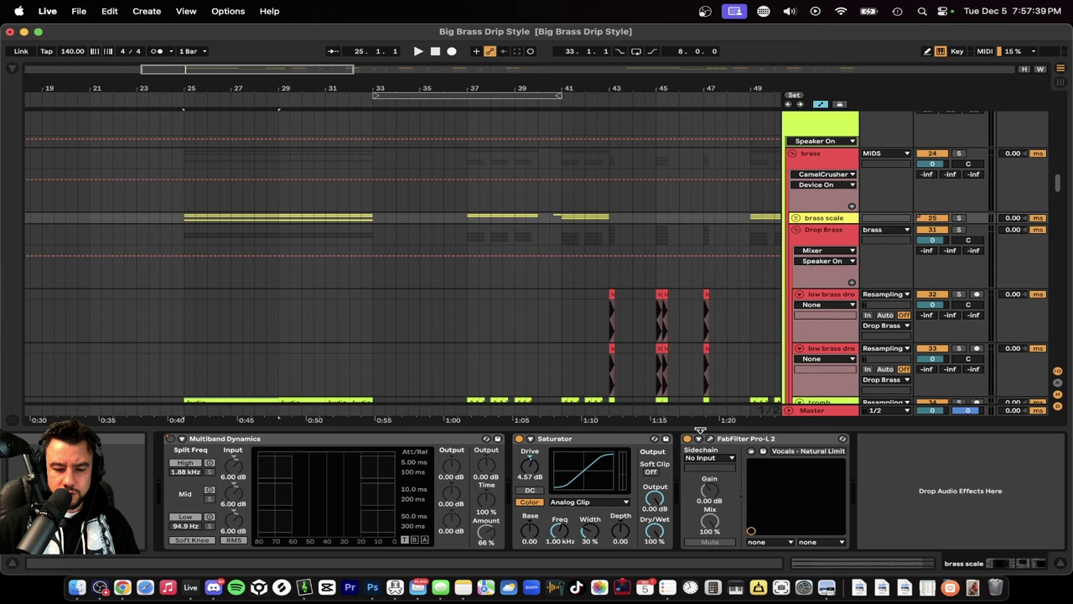
{"action": "left_click", "coordinate": [699, 430]}
{"action": "left_click", "coordinate": [796, 219]}
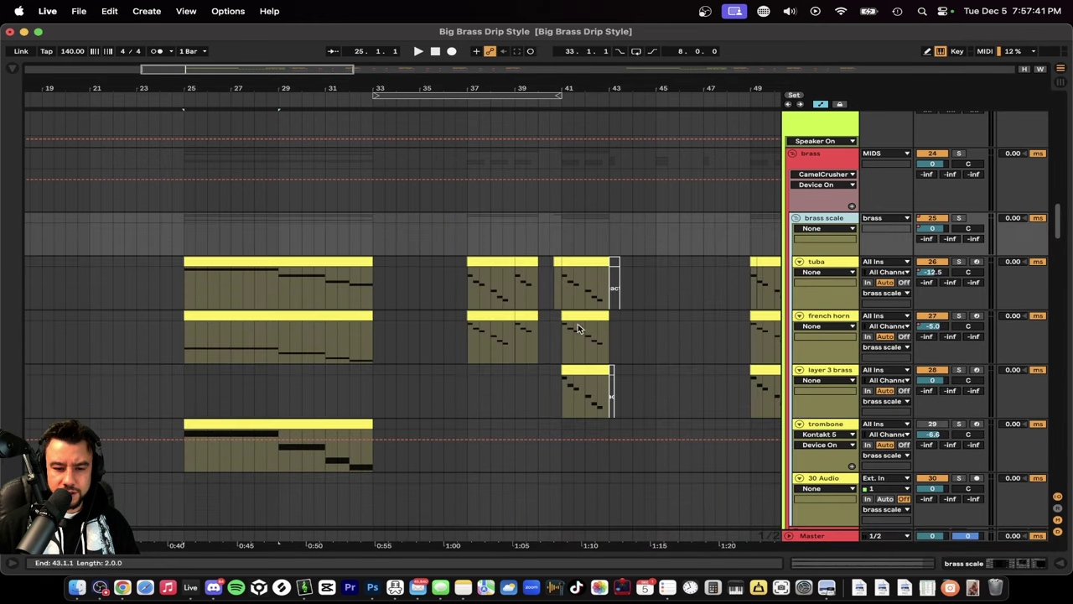
Step: Place the insert marker at bar 37 and show the Device On automation of the brass scale group's Multiband Dynamics
{"action": "left_click", "coordinate": [466, 293]}
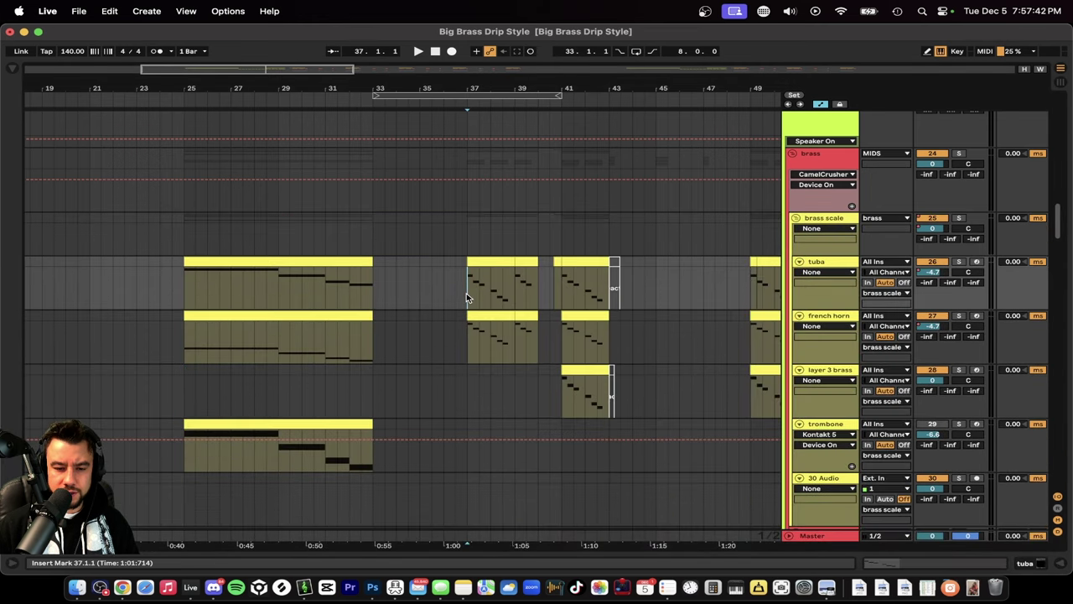
{"action": "double_click", "coordinate": [824, 220]}
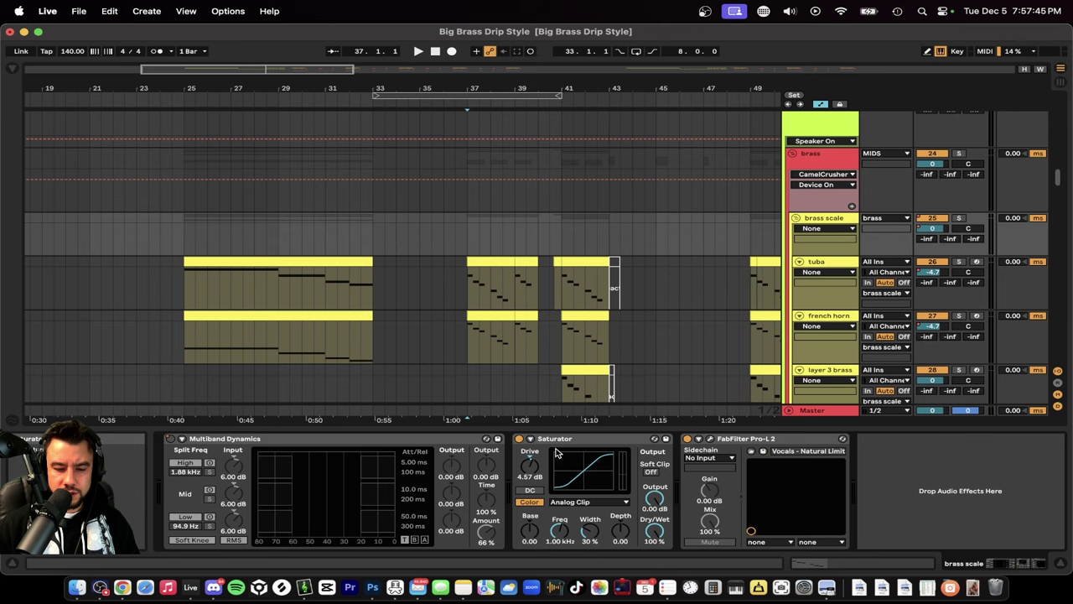
{"action": "right_click", "coordinate": [171, 438]}
{"action": "left_click", "coordinate": [184, 444]}
{"action": "scroll", "coordinate": [370, 247], "scroll_direction": "down", "scroll_amount": 5}
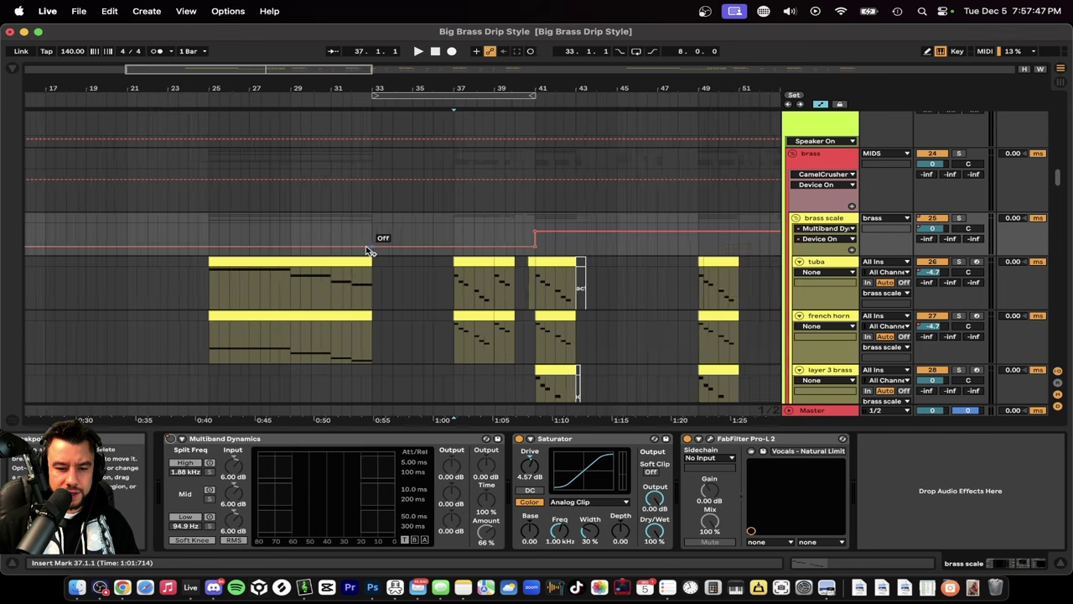
{"action": "scroll", "coordinate": [241, 273], "scroll_direction": "up", "scroll_amount": 3}
{"action": "scroll", "coordinate": [242, 274], "scroll_direction": "up", "scroll_amount": 1}
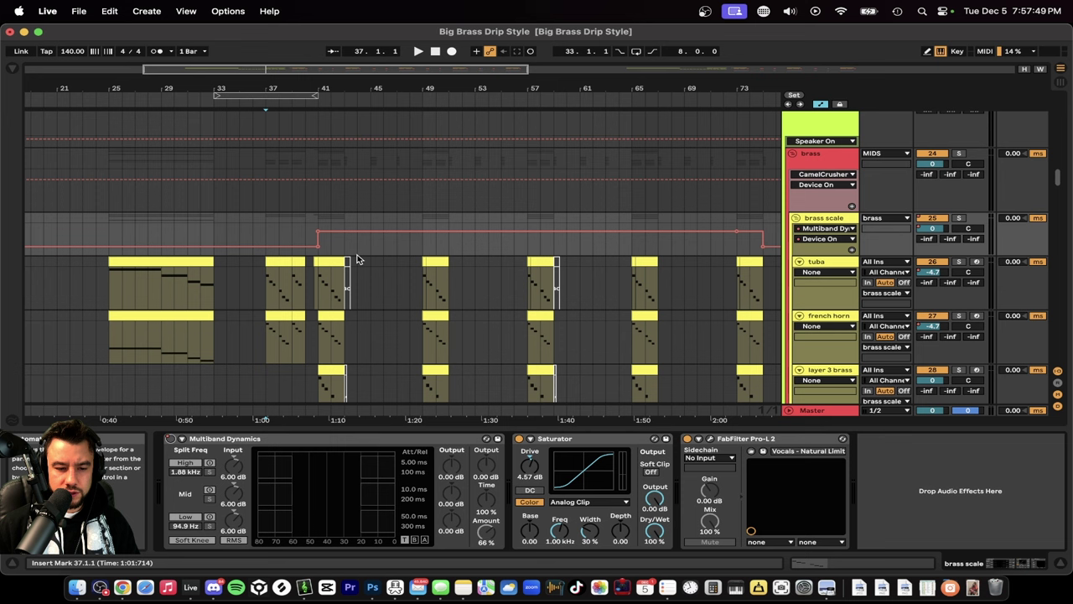
Step: Open the brass scale group's FabFilter Pro-L 2 to check its Gain, close it, and look at the Saturator
{"action": "left_click", "coordinate": [711, 439]}
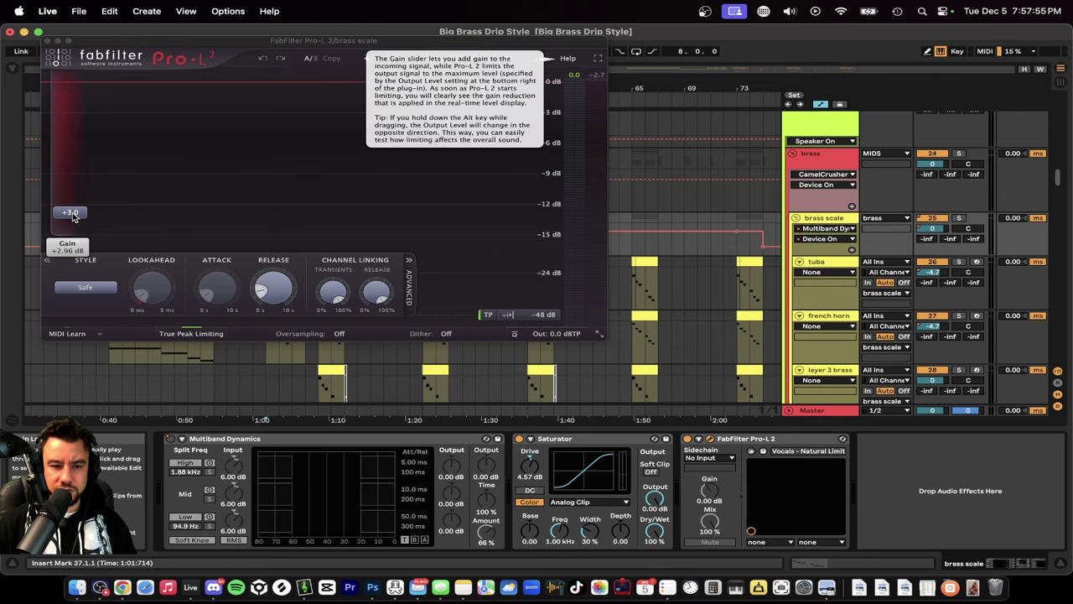
{"action": "left_click", "coordinate": [45, 39]}
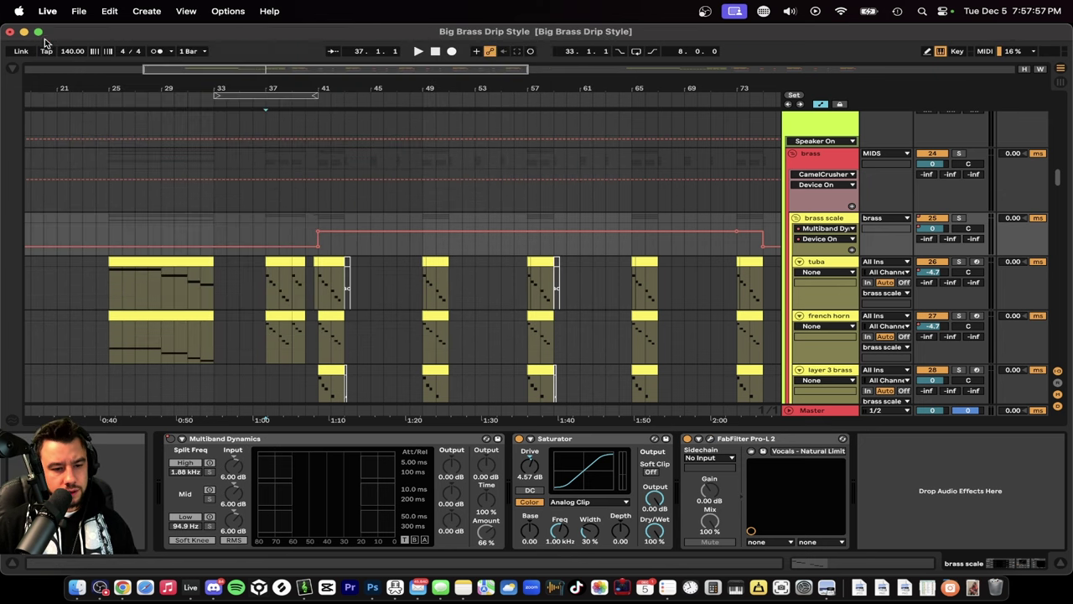
{"action": "scroll", "coordinate": [366, 295], "scroll_direction": "down", "scroll_amount": 2}
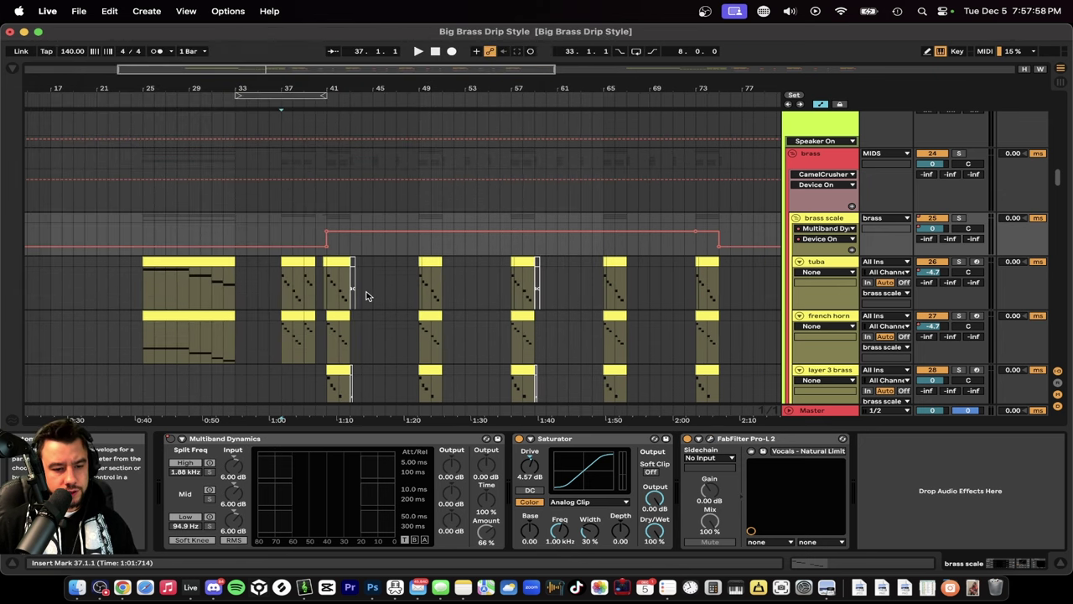
{"action": "left_click", "coordinate": [554, 439]}
{"action": "scroll", "coordinate": [688, 333], "scroll_direction": "down", "scroll_amount": 3}
{"action": "left_click", "coordinate": [824, 168]}
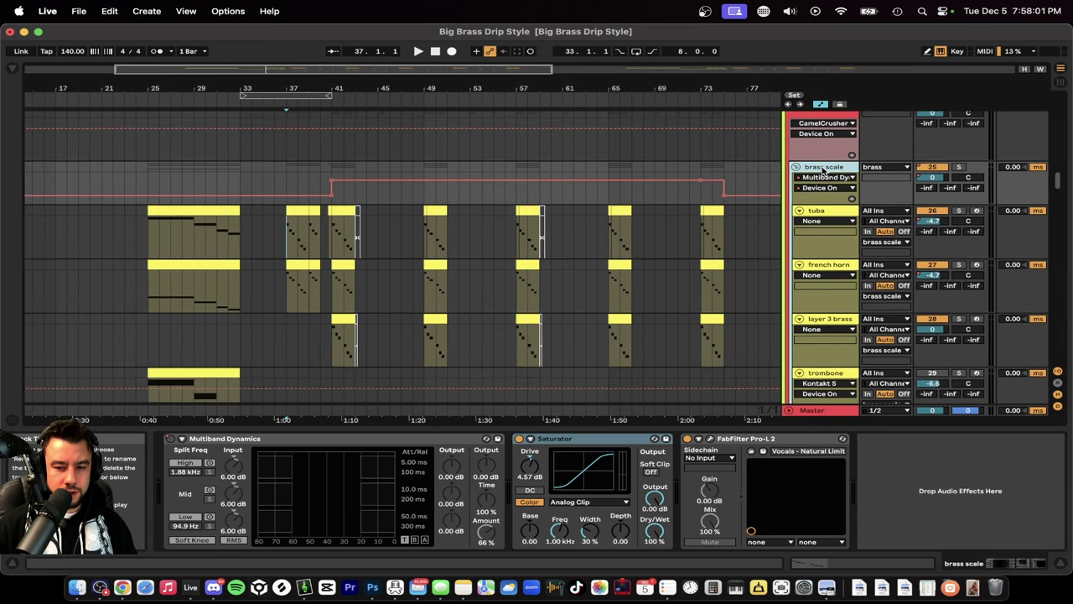
{"action": "scroll", "coordinate": [532, 225], "scroll_direction": "down", "scroll_amount": 2}
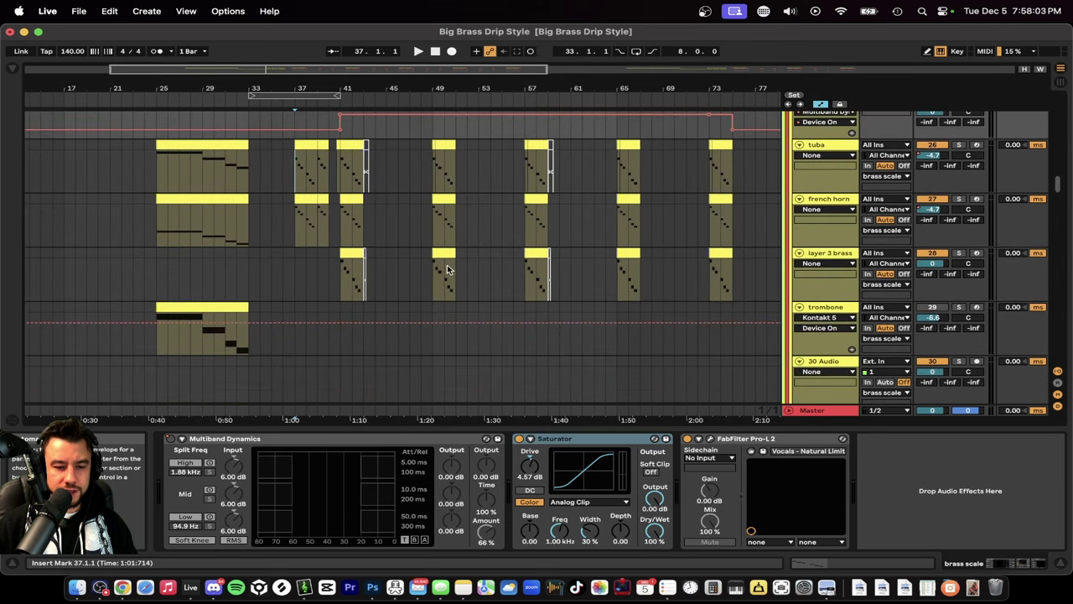
Step: Select the Drop Brass group to show its effects and look over its resampled low brass and tromb clips
{"action": "scroll", "coordinate": [393, 268], "scroll_direction": "down", "scroll_amount": 8}
{"action": "left_click", "coordinate": [822, 209]}
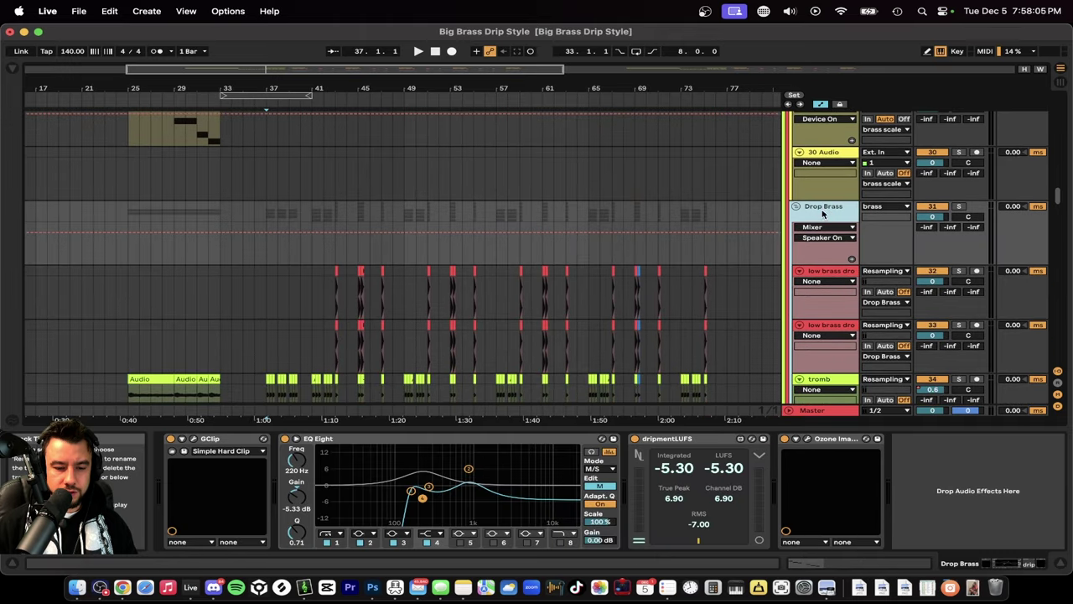
{"action": "scroll", "coordinate": [688, 259], "scroll_direction": "down", "scroll_amount": 1}
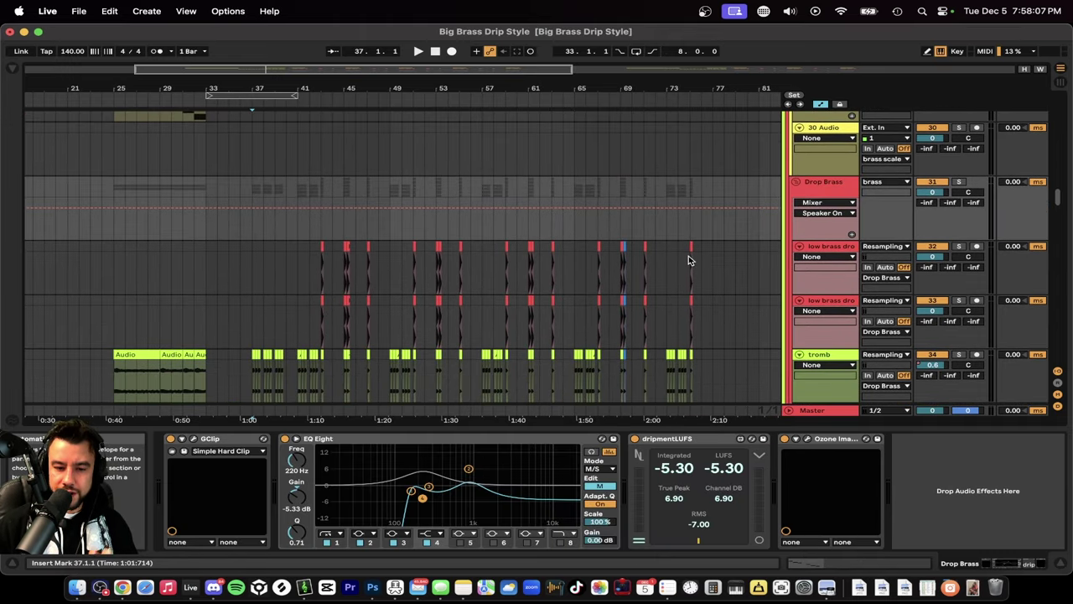
{"action": "scroll", "coordinate": [436, 309], "scroll_direction": "down", "scroll_amount": 2}
{"action": "scroll", "coordinate": [395, 310], "scroll_direction": "up", "scroll_amount": 5}
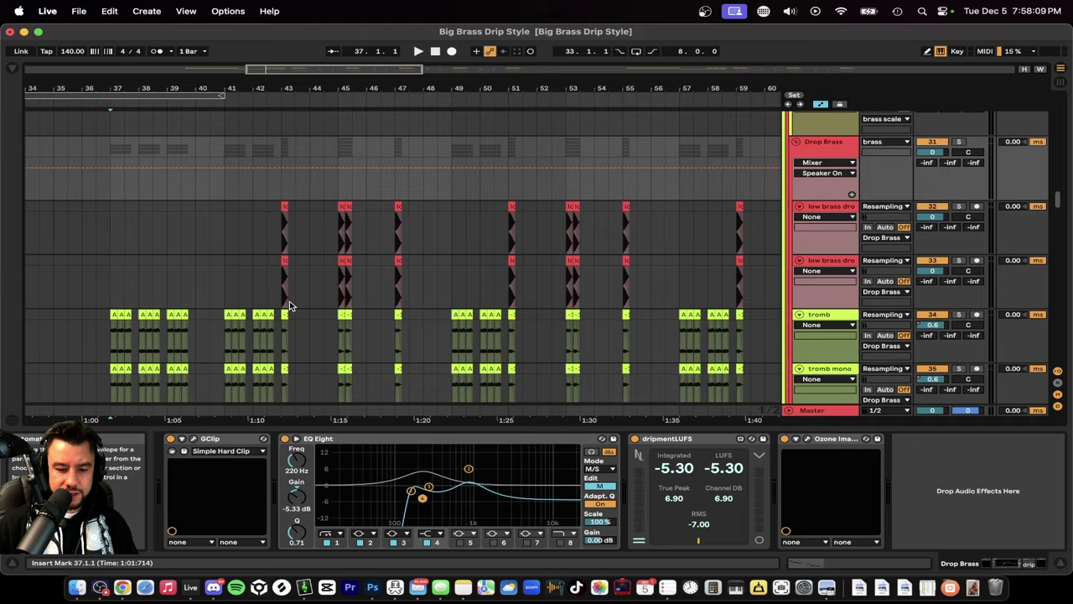
{"action": "scroll", "coordinate": [289, 306], "scroll_direction": "down", "scroll_amount": 4}
{"action": "left_click", "coordinate": [843, 145]}
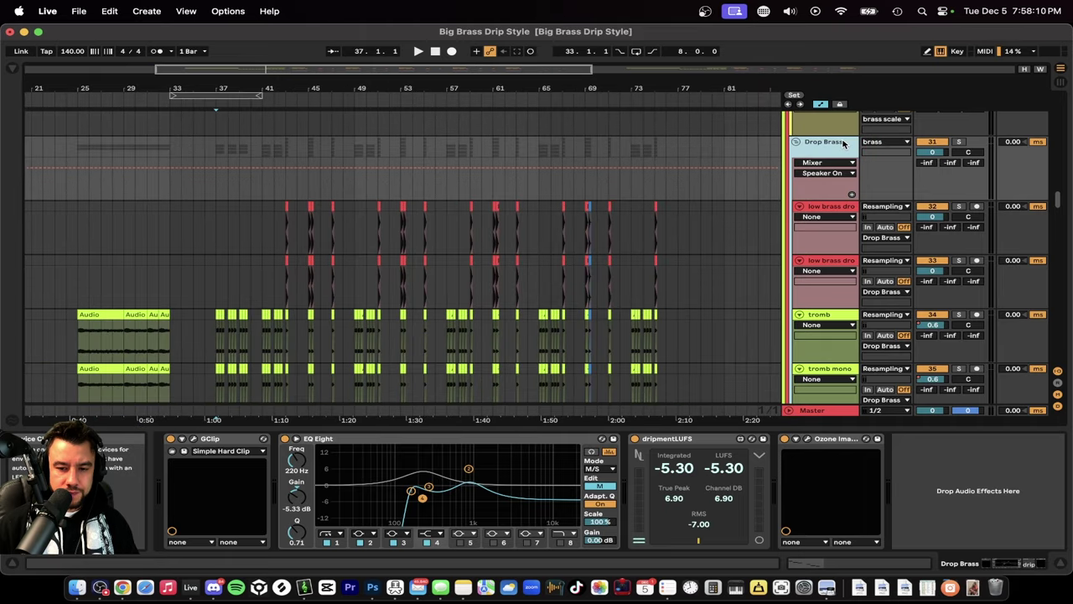
Step: Review the side and mid bands of the Drop Brass EQ Eight, and check the GClip's gain and clip settings
{"action": "left_click", "coordinate": [609, 487]}
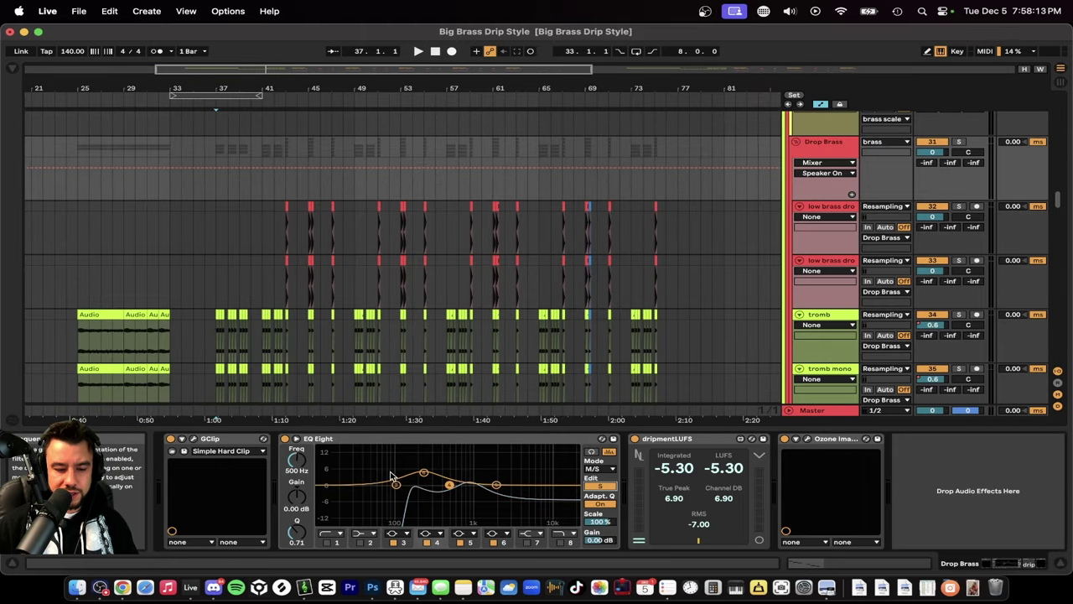
{"action": "left_click", "coordinate": [424, 473]}
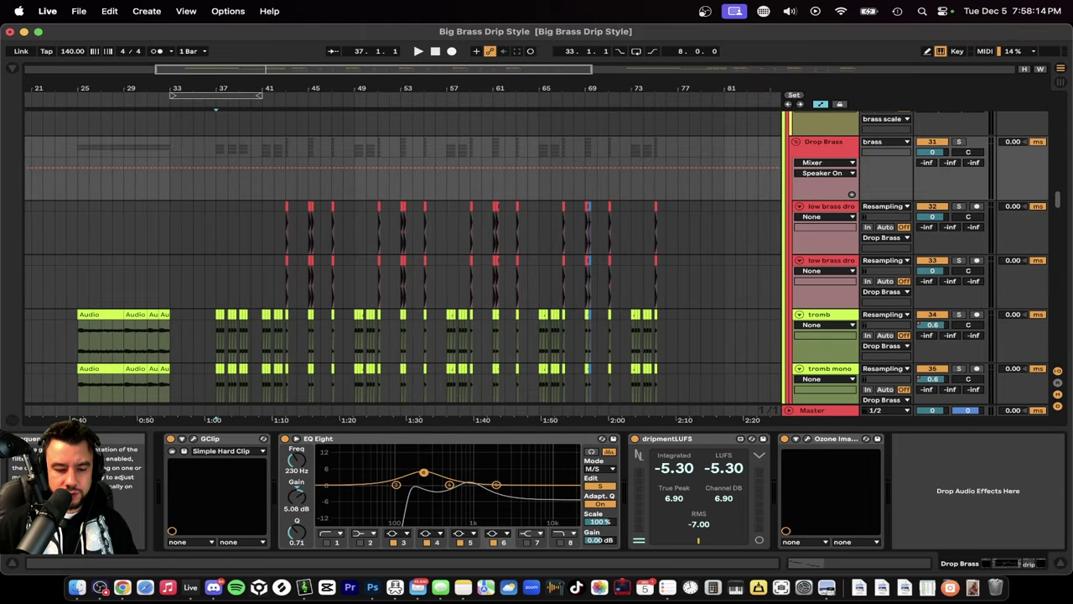
{"action": "left_click", "coordinate": [609, 488]}
{"action": "left_click", "coordinate": [412, 491]}
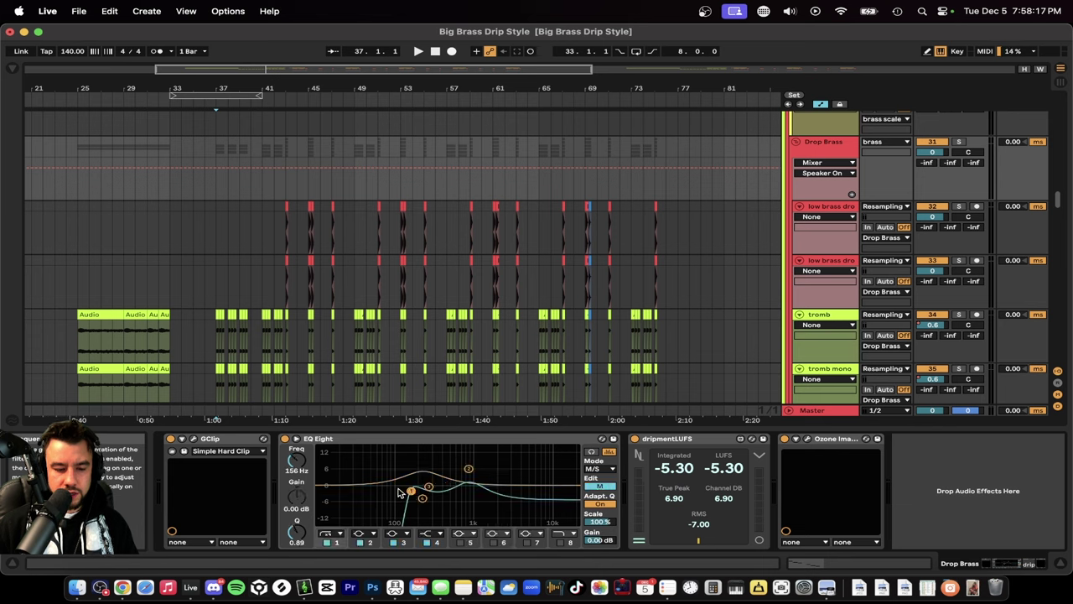
{"action": "left_click", "coordinate": [469, 471]}
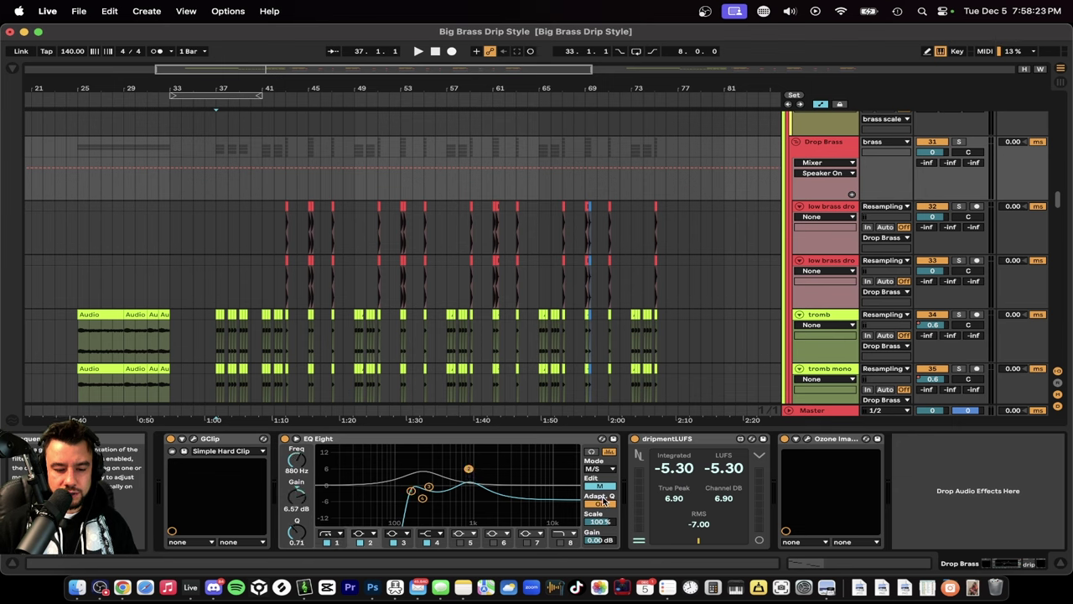
{"action": "left_click", "coordinate": [430, 491]}
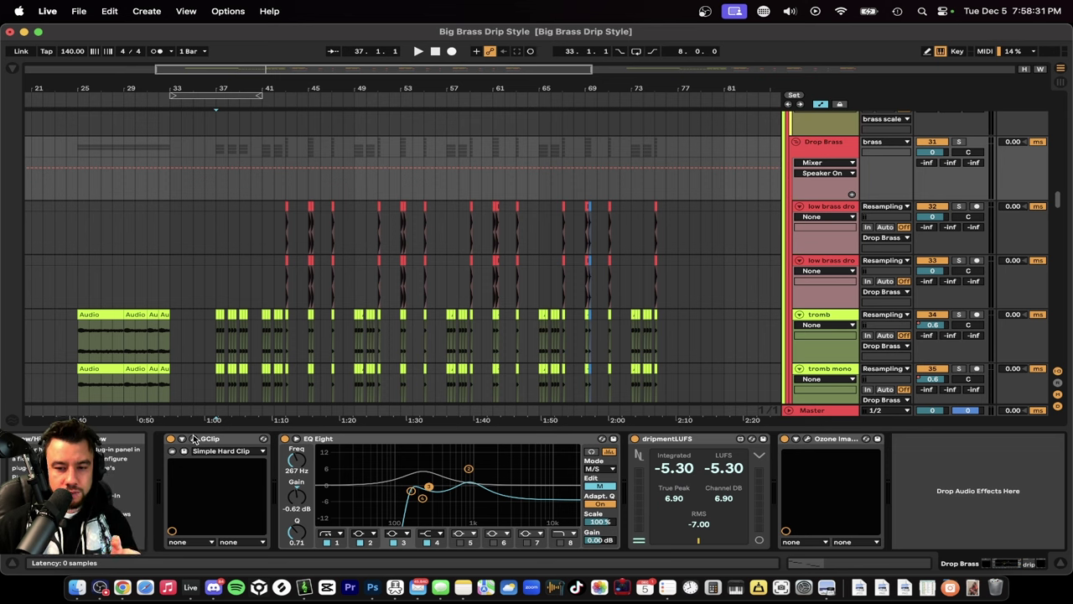
{"action": "left_click", "coordinate": [193, 439]}
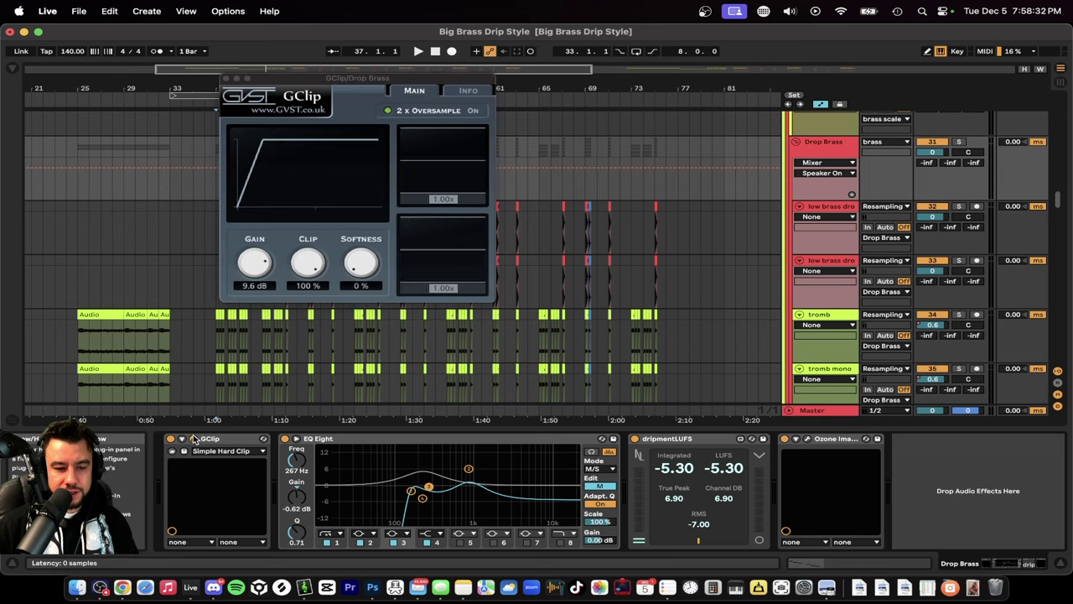
{"action": "left_click", "coordinate": [226, 78]}
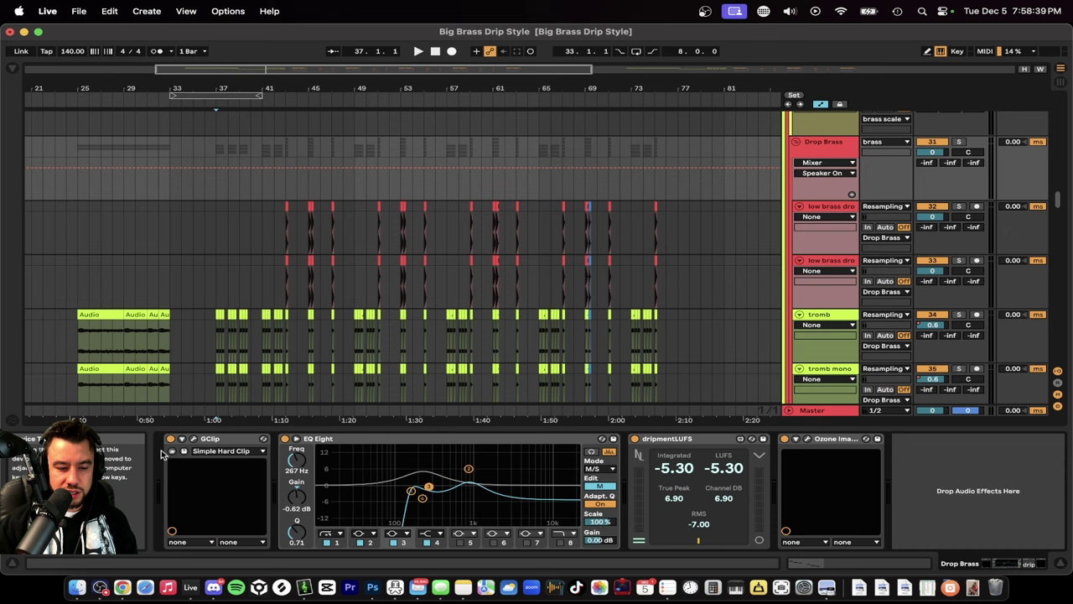
Step: Play the drop from bars 37 and 43, comparing the Drop Brass group with GClip off and on
{"action": "scroll", "coordinate": [329, 197], "scroll_direction": "up", "scroll_amount": 5}
{"action": "scroll", "coordinate": [239, 251], "scroll_direction": "down", "scroll_amount": 2}
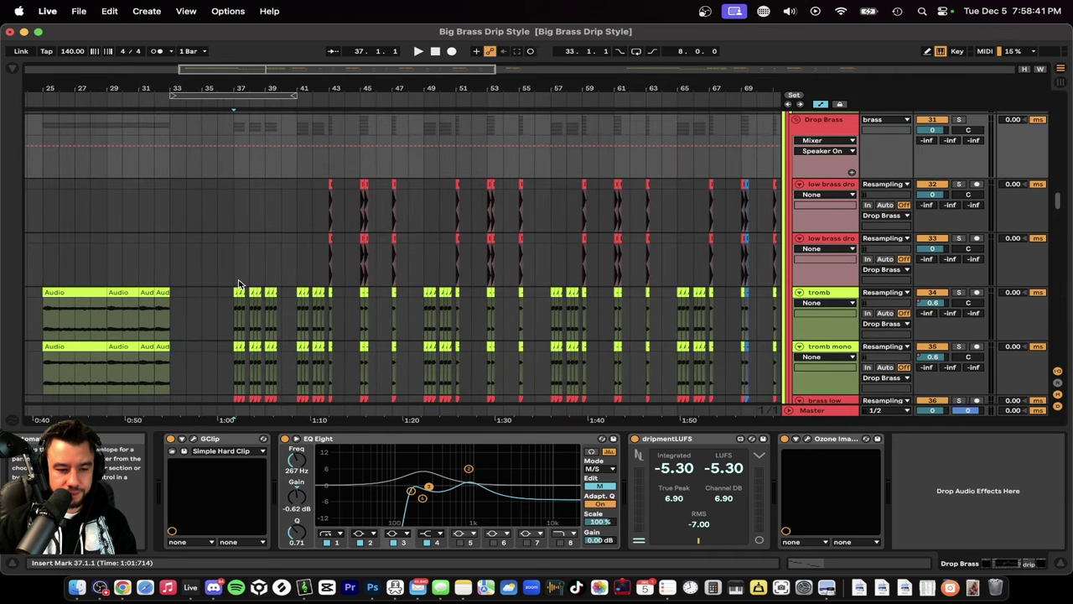
{"action": "left_click", "coordinate": [237, 284]}
{"action": "key", "text": "space"}
{"action": "left_click", "coordinate": [824, 126]}
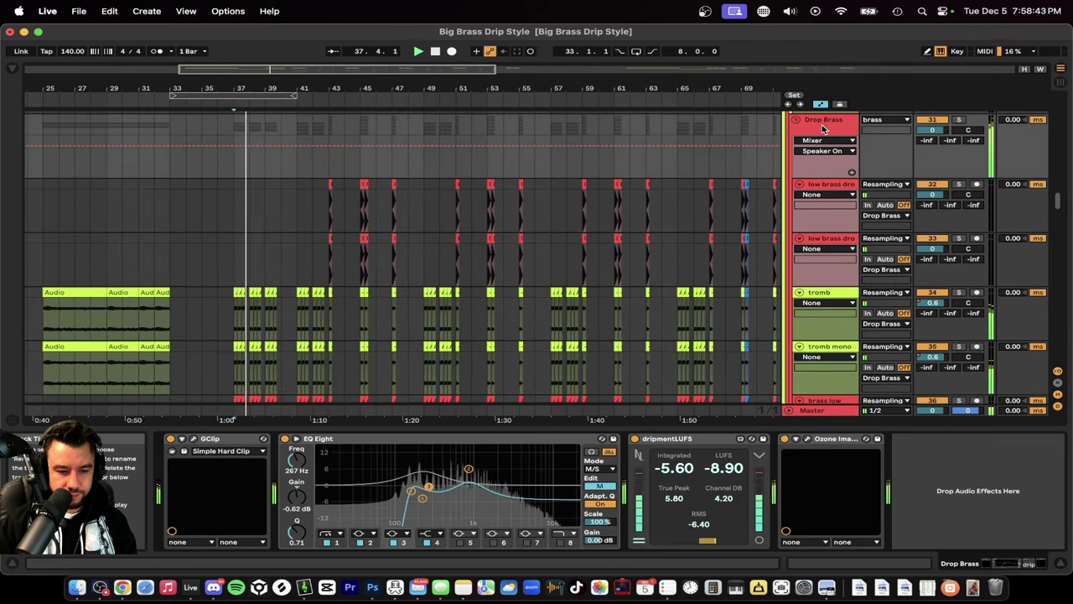
{"action": "left_click", "coordinate": [170, 440]}
{"action": "key", "text": "space"}
{"action": "key", "text": "space"}
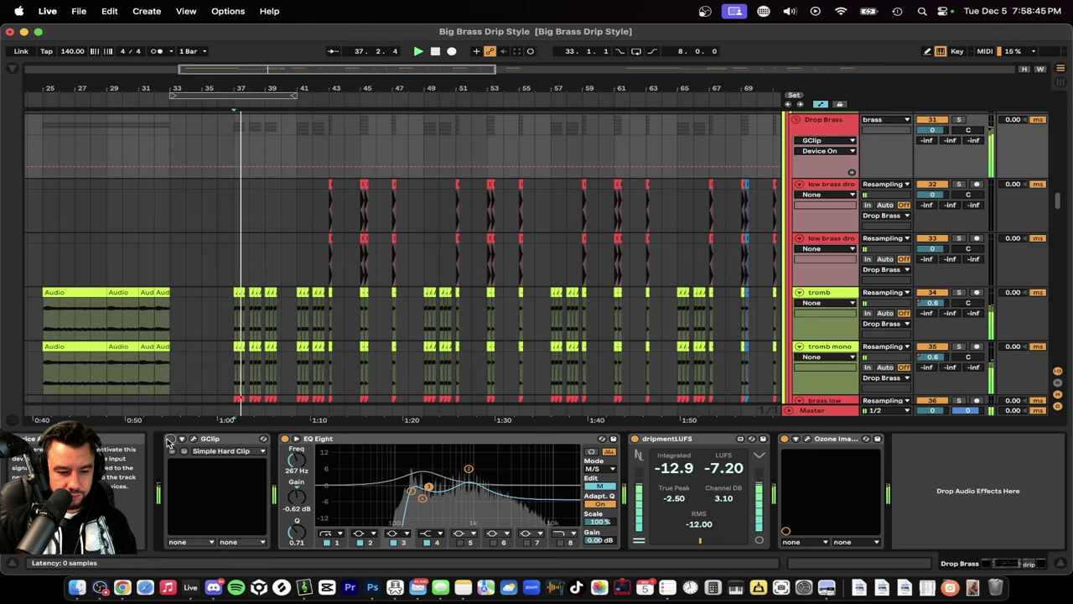
{"action": "key", "text": "space"}
{"action": "left_click", "coordinate": [328, 165]}
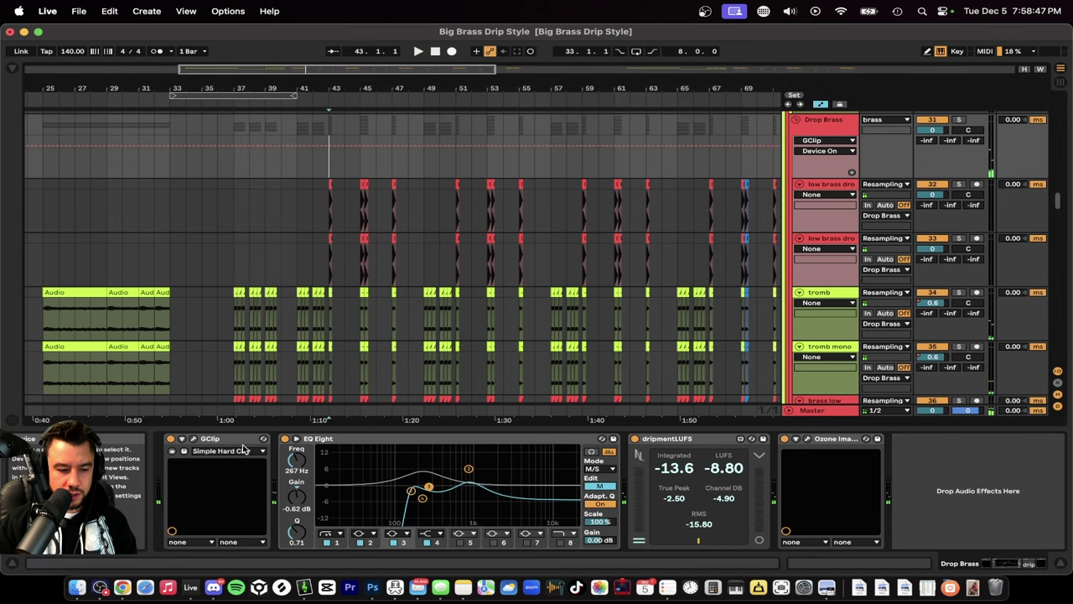
{"action": "key", "text": "space"}
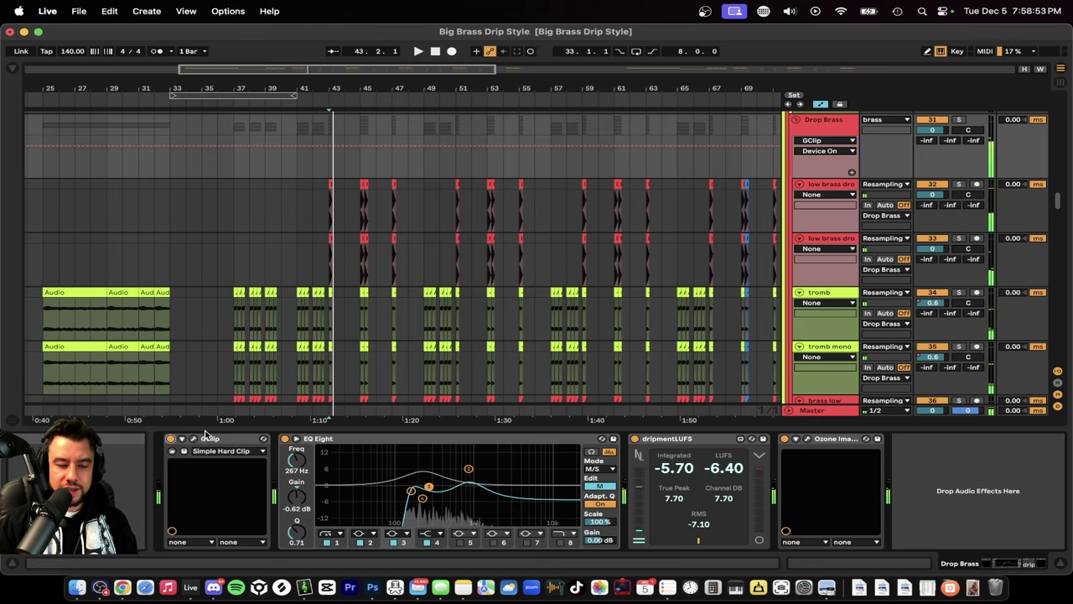
Step: Hide the device view and go over the Drop Brass tracks, from the low brass layers through low mono
{"action": "key", "text": "super+alt+l"}
{"action": "scroll", "coordinate": [201, 430], "scroll_direction": "right", "scroll_amount": 1}
{"action": "scroll", "coordinate": [201, 431], "scroll_direction": "up", "scroll_amount": 2}
{"action": "scroll", "coordinate": [201, 431], "scroll_direction": "down", "scroll_amount": 4}
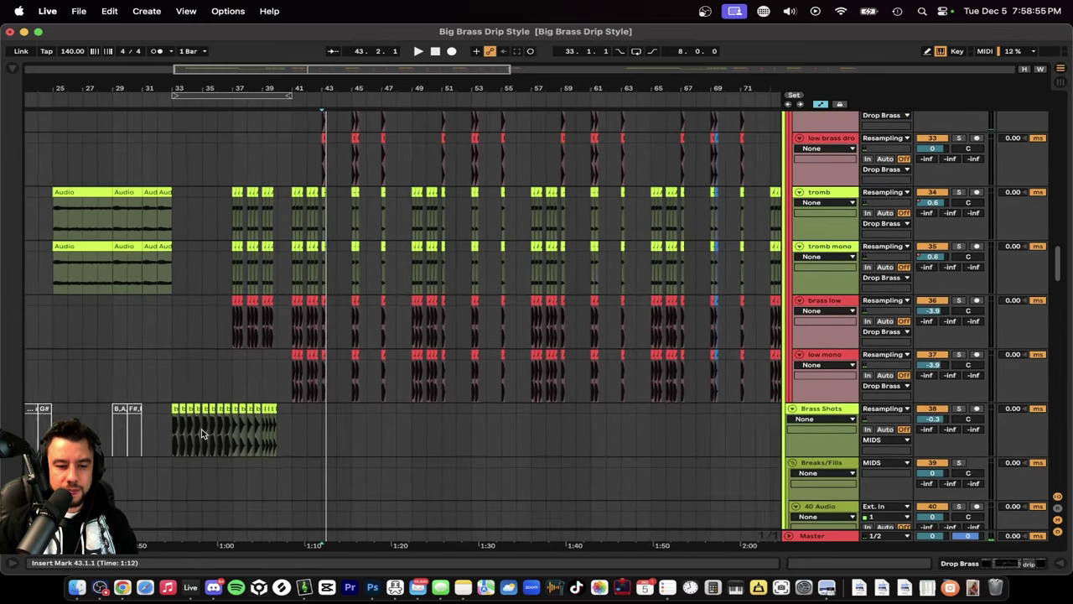
{"action": "scroll", "coordinate": [457, 295], "scroll_direction": "up", "scroll_amount": 2}
{"action": "scroll", "coordinate": [807, 170], "scroll_direction": "up", "scroll_amount": 2}
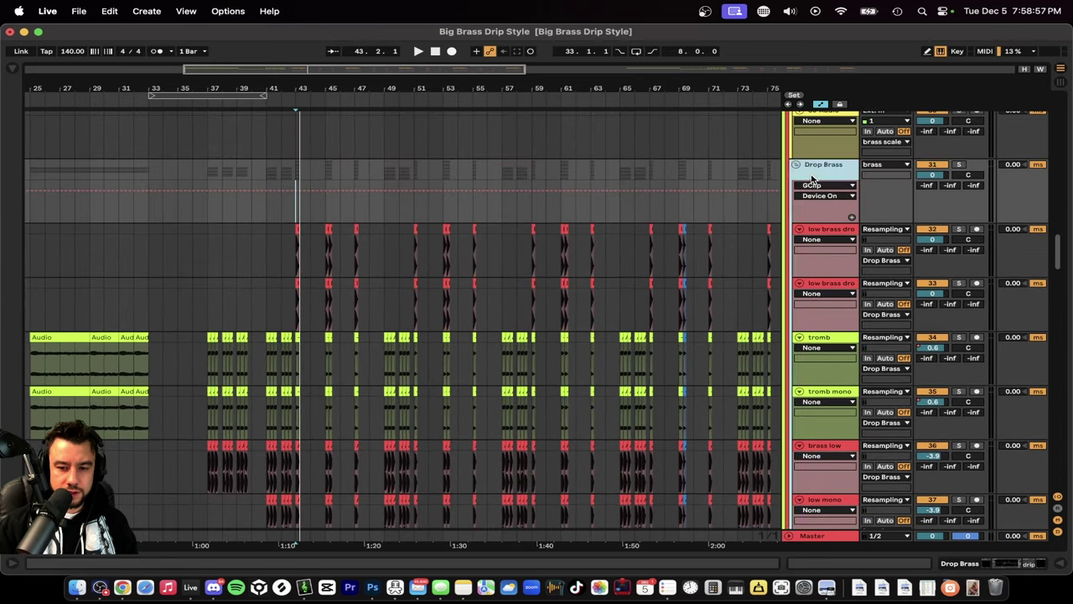
Step: Show the device view, solo Drop Brass, and replay it from bar 45 to check the loudness in dripmentLUFS
{"action": "key", "text": "super+alt+l"}
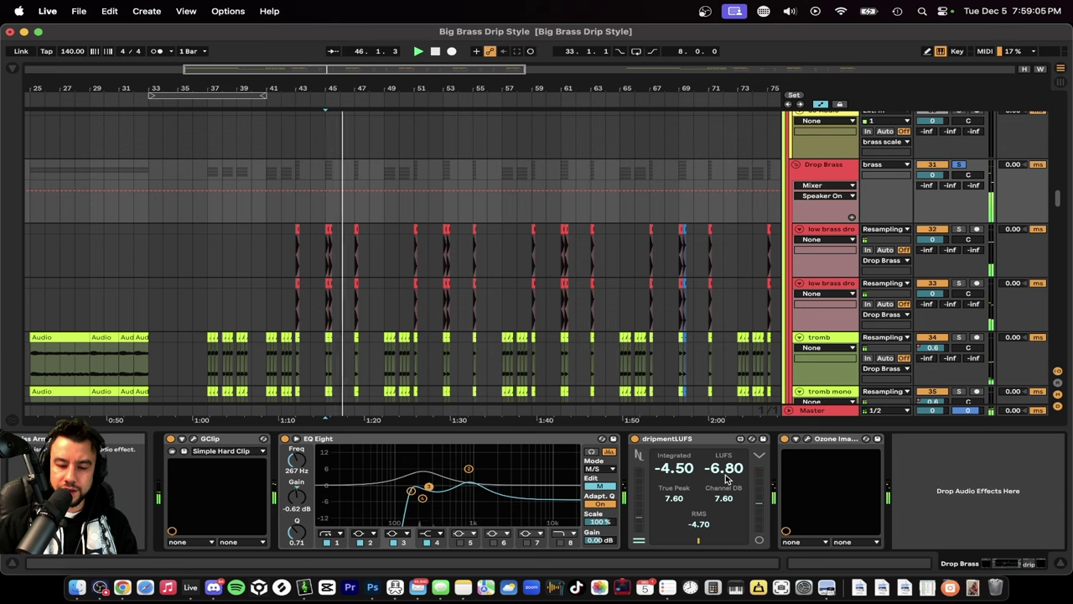
{"action": "key", "text": "space"}
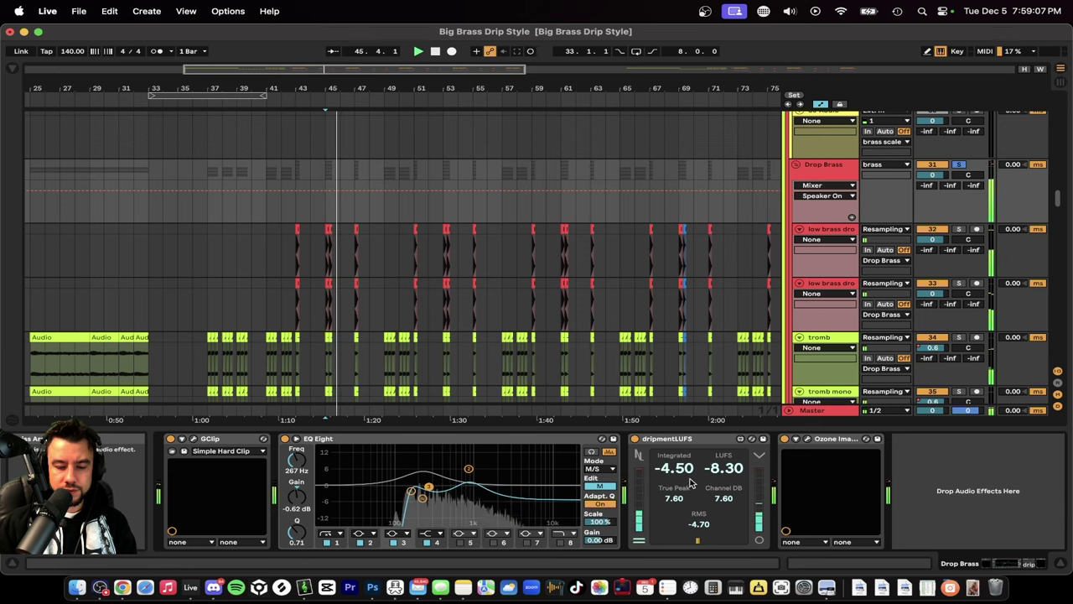
{"action": "key", "text": "space"}
{"action": "key", "text": "space"}
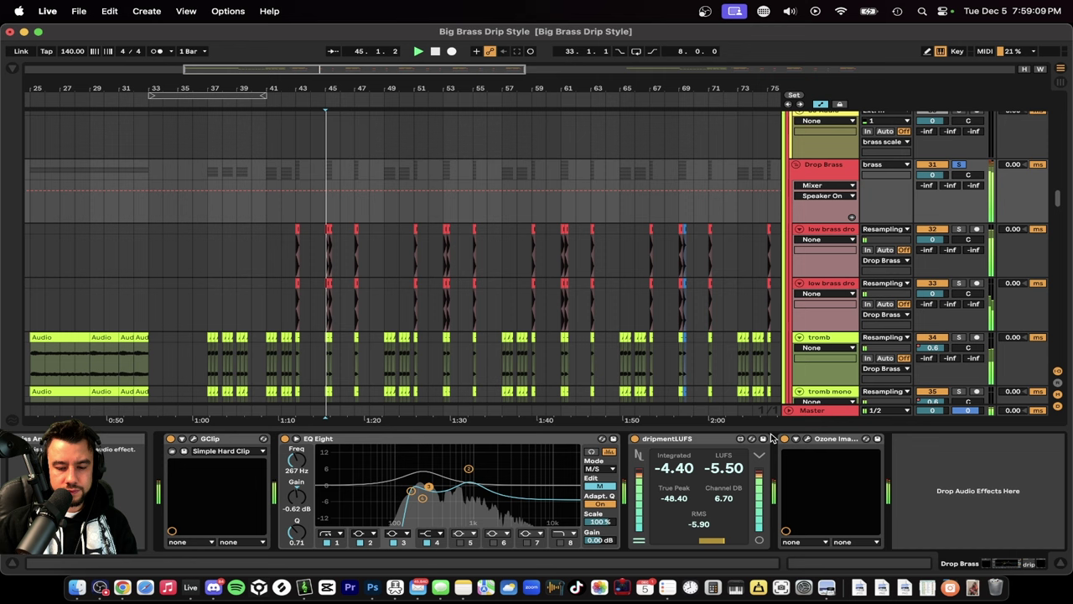
{"action": "key", "text": "space"}
{"action": "key", "text": "space"}
{"action": "key", "text": "space"}
Step: Open the Drop Brass group's Ozone Imager 2, play from bar 45 to check the stereo image, and close it
{"action": "left_click", "coordinate": [806, 439]}
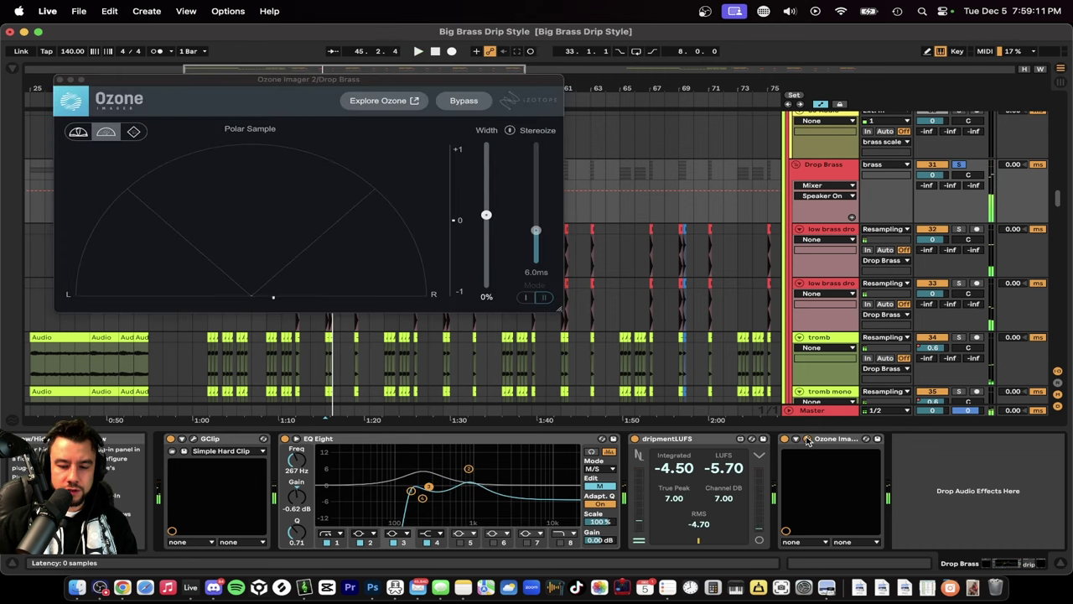
{"action": "key", "text": "space"}
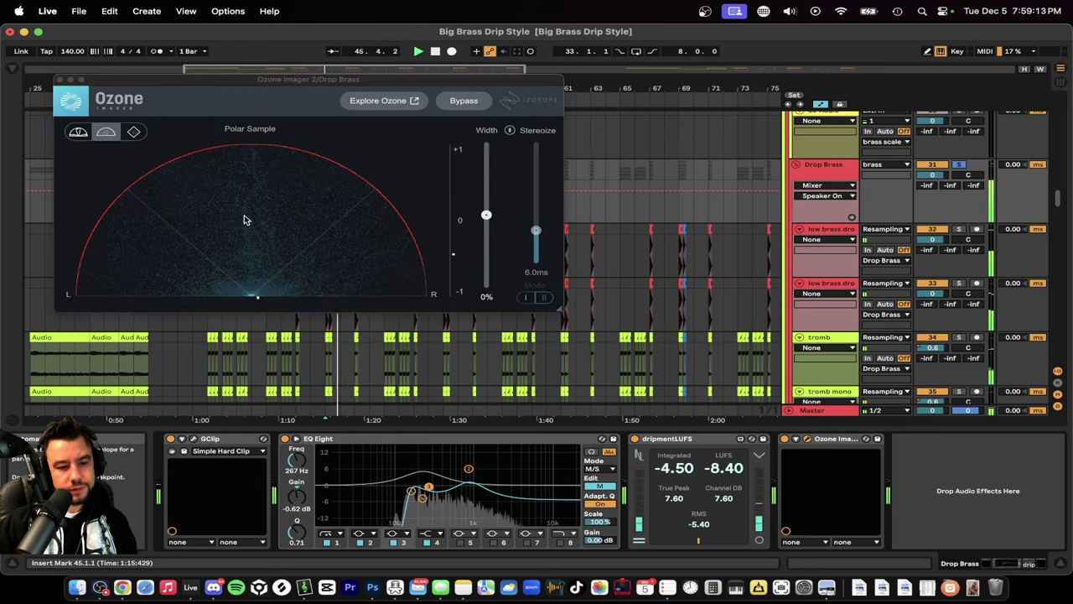
{"action": "key", "text": "space"}
{"action": "key", "text": "space"}
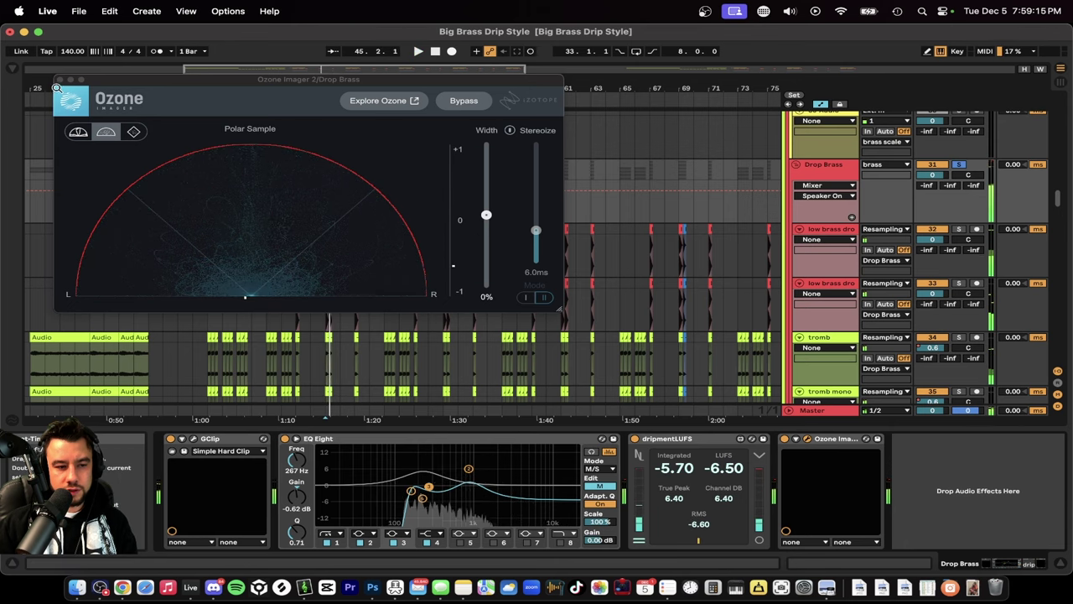
{"action": "left_click", "coordinate": [60, 80]}
{"action": "left_click", "coordinate": [60, 81]}
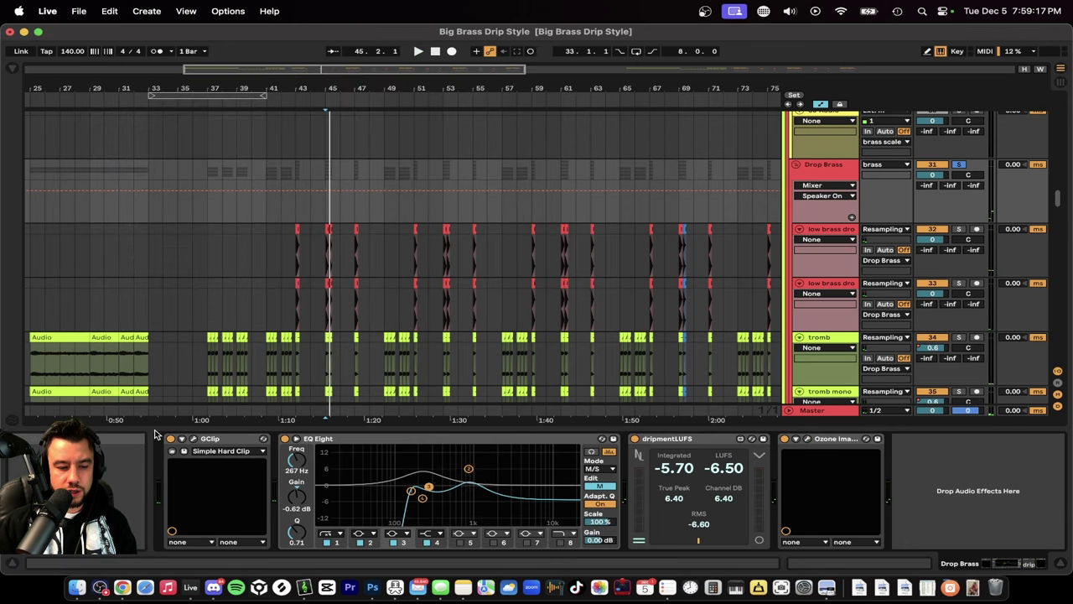
Step: Hide the device view, turn off the Drop Brass solo, and play the tuba track soloed from bar 25
{"action": "key", "text": "super+alt+l"}
{"action": "scroll", "coordinate": [631, 393], "scroll_direction": "up", "scroll_amount": 2}
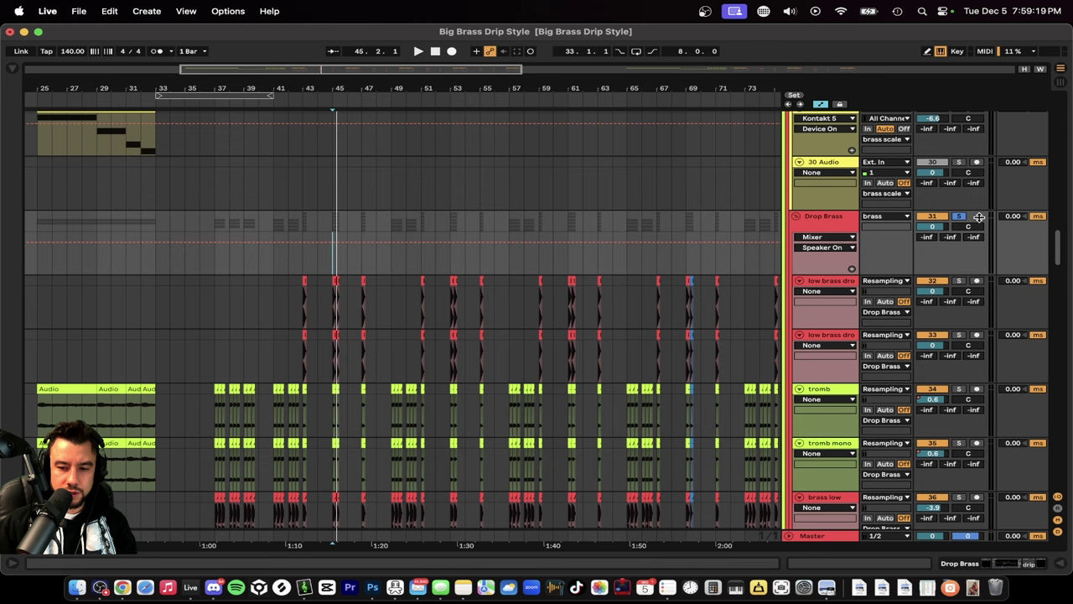
{"action": "scroll", "coordinate": [378, 342], "scroll_direction": "left", "scroll_amount": 5}
{"action": "scroll", "coordinate": [279, 305], "scroll_direction": "up", "scroll_amount": 5}
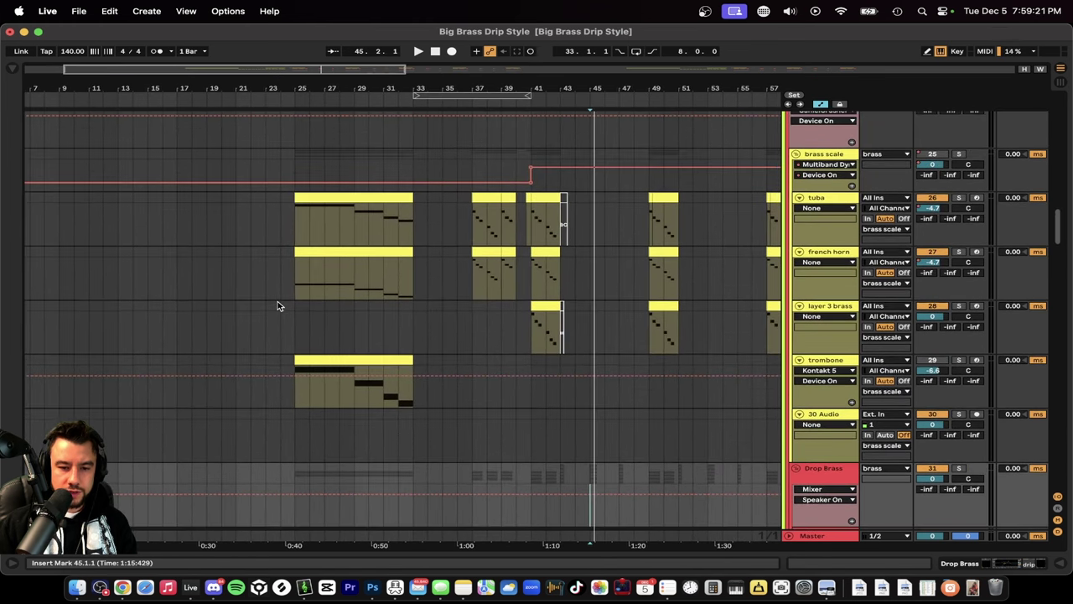
{"action": "scroll", "coordinate": [279, 305], "scroll_direction": "up", "scroll_amount": 1}
{"action": "left_click", "coordinate": [307, 220]}
{"action": "scroll", "coordinate": [378, 228], "scroll_direction": "up", "scroll_amount": 1}
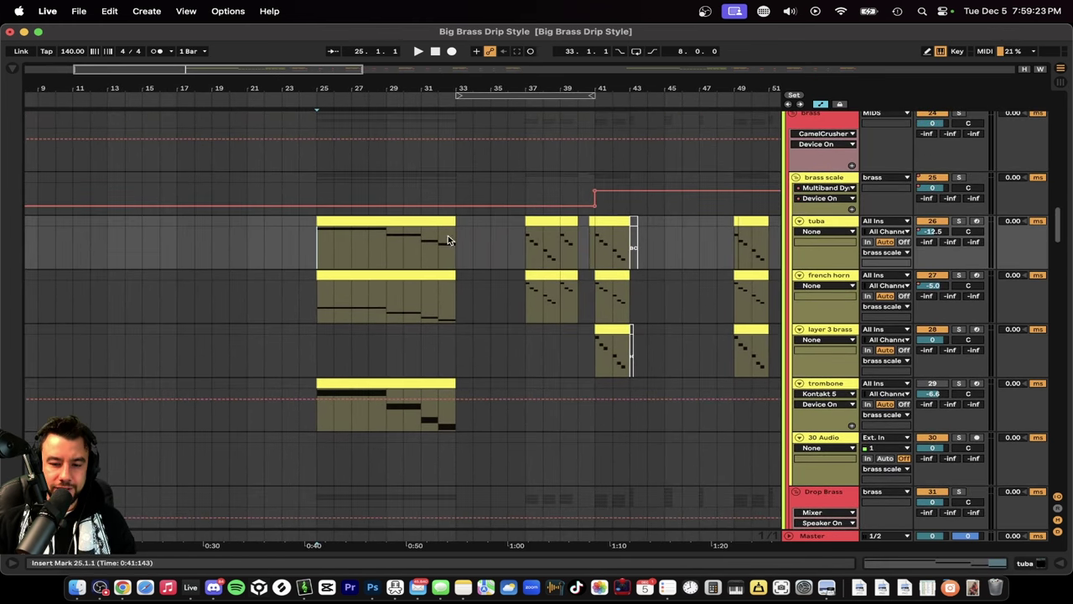
{"action": "left_click", "coordinate": [958, 221]}
{"action": "key", "text": "space"}
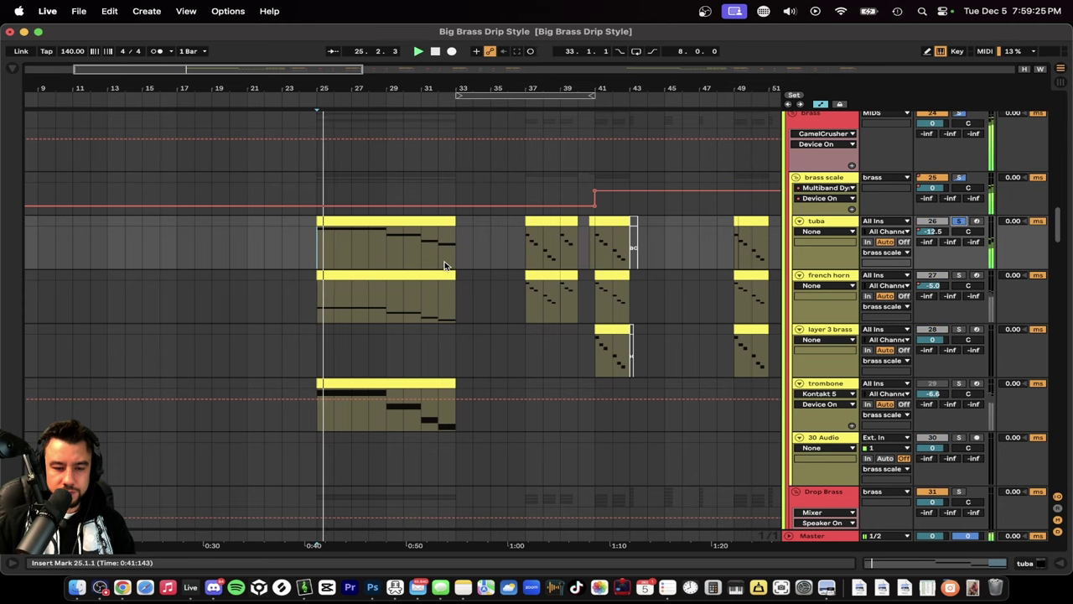
Step: Open the tuba clip at bar 25, examine its notes from C#1 down to G#0, and hide the clip view
{"action": "double_click", "coordinate": [397, 222]}
{"action": "scroll", "coordinate": [412, 422], "scroll_direction": "down", "scroll_amount": 2}
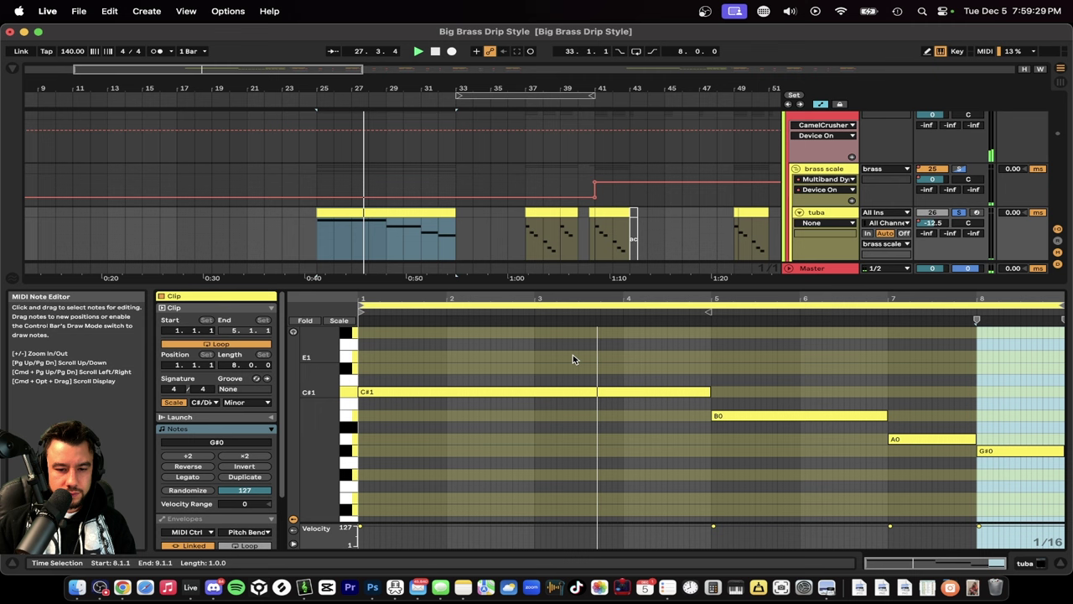
{"action": "left_click", "coordinate": [395, 391]}
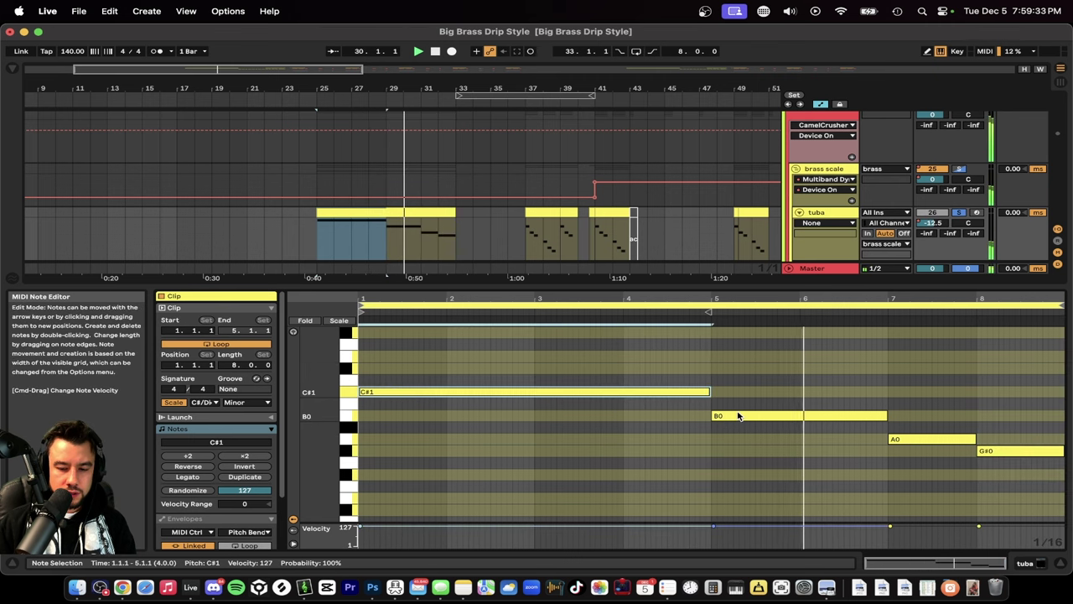
{"action": "left_click", "coordinate": [1011, 465]}
{"action": "left_click_drag", "start_coordinate": [632, 284], "coordinate": [426, 311]}
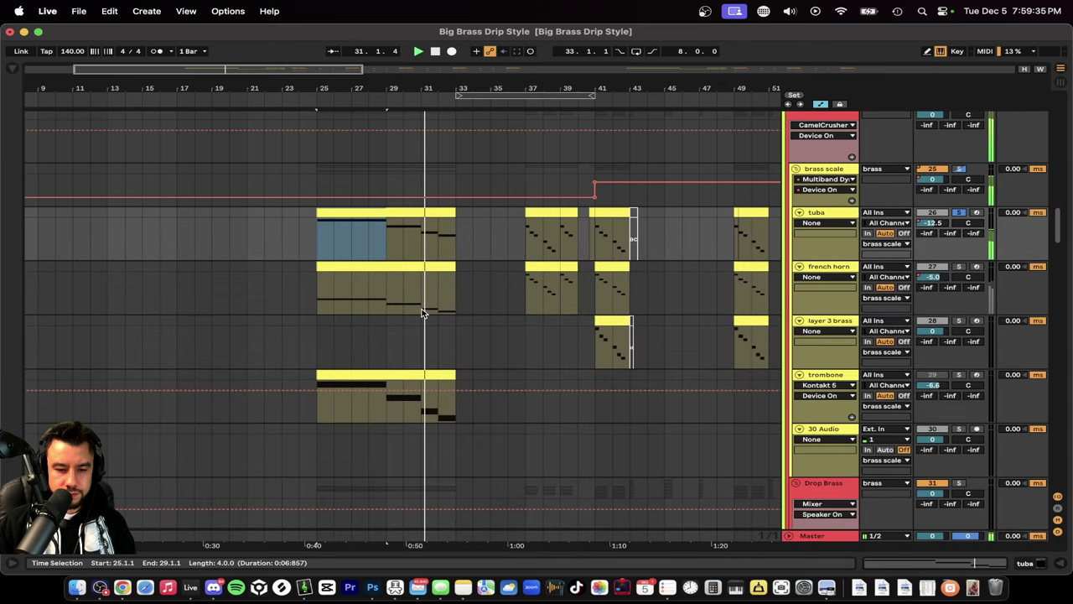
Step: Select the french horn clip at bar 25, solo its track, and play it
{"action": "scroll", "coordinate": [425, 312], "scroll_direction": "up", "scroll_amount": 3}
{"action": "scroll", "coordinate": [541, 280], "scroll_direction": "up", "scroll_amount": 1}
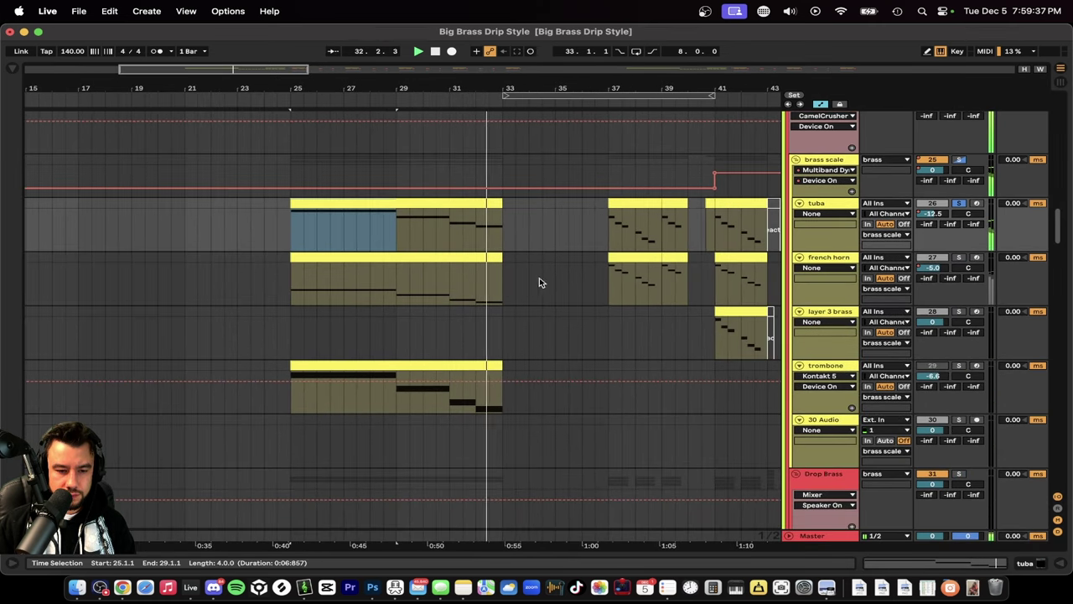
{"action": "left_click", "coordinate": [343, 259]}
{"action": "scroll", "coordinate": [507, 299], "scroll_direction": "down", "scroll_amount": 2}
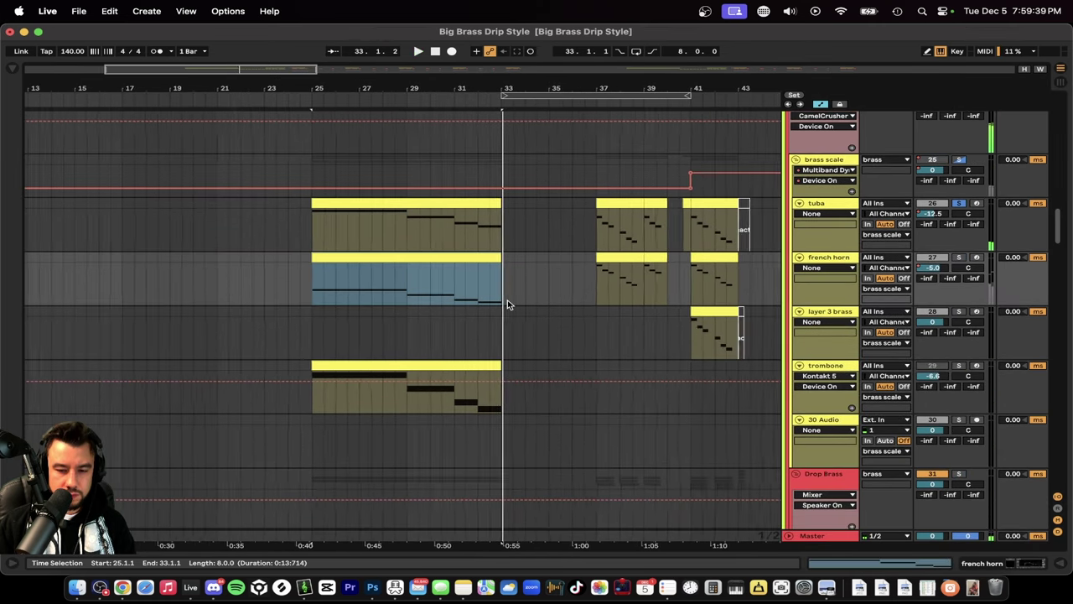
{"action": "left_click", "coordinate": [960, 259]}
{"action": "key", "text": "space"}
{"action": "scroll", "coordinate": [434, 305], "scroll_direction": "up", "scroll_amount": 3}
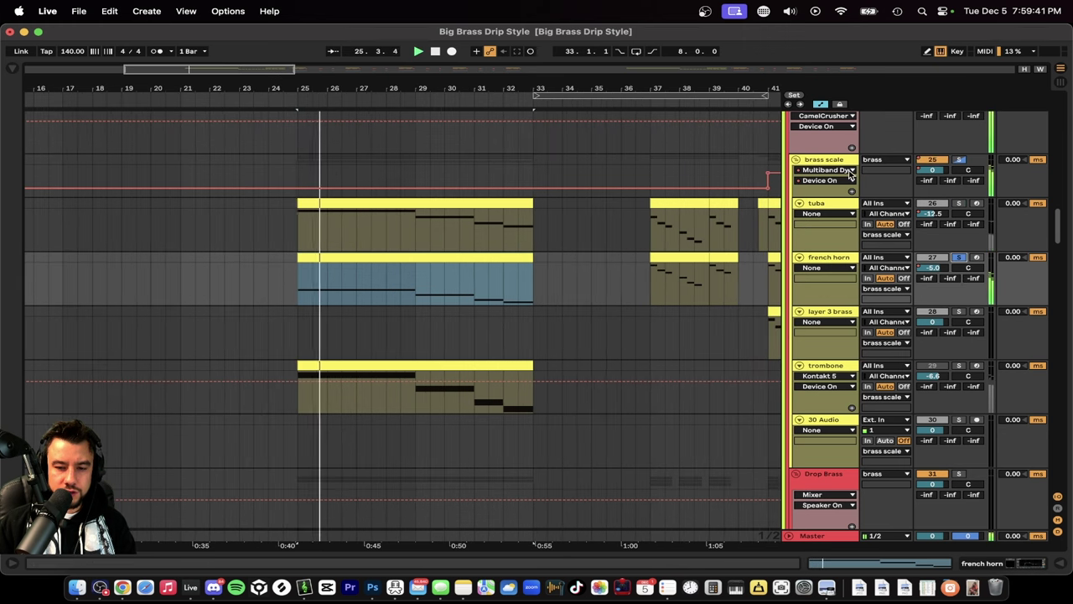
Step: Stop playback, open the tuba track's Kontakt 5, filter its database to Brass and Tuba, and close the plug-in
{"action": "scroll", "coordinate": [554, 327], "scroll_direction": "down", "scroll_amount": 1}
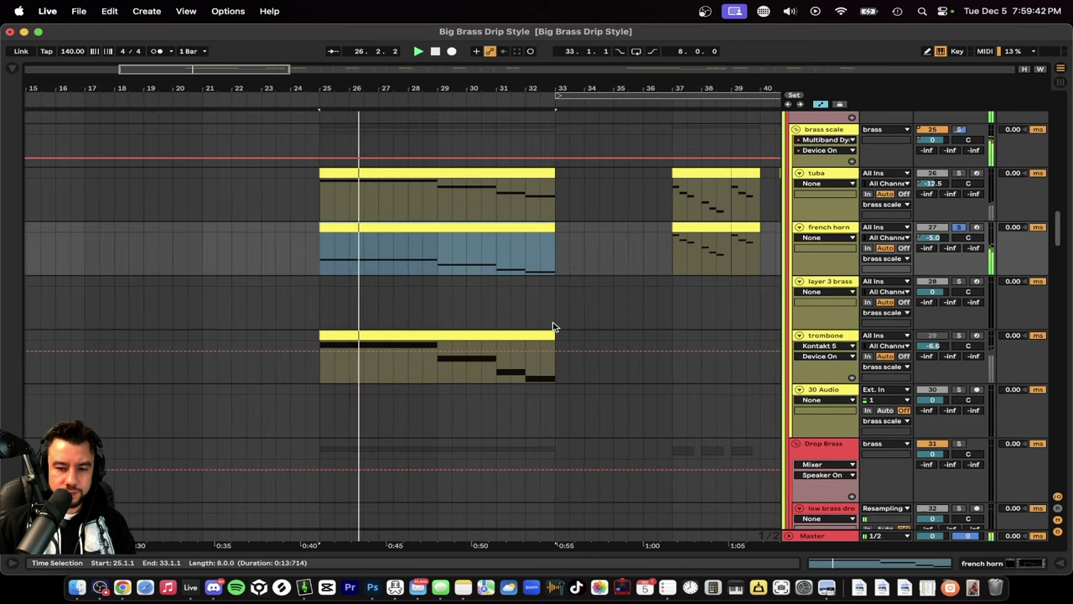
{"action": "double_click", "coordinate": [820, 174]}
{"action": "key", "text": "space"}
{"action": "left_click", "coordinate": [194, 438]}
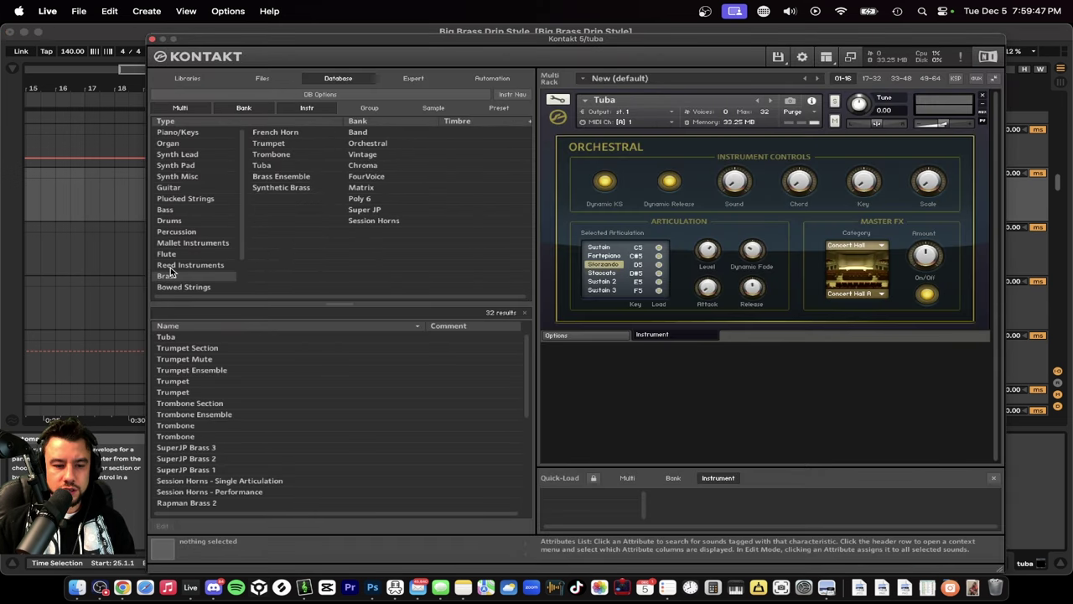
{"action": "left_click", "coordinate": [262, 166]}
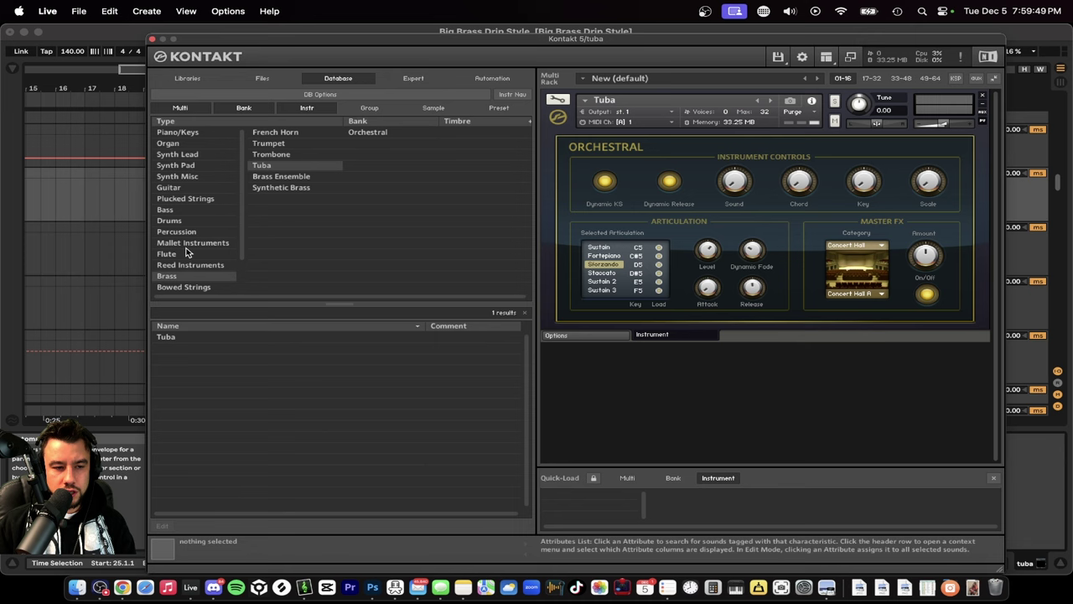
{"action": "left_click", "coordinate": [152, 39]}
Step: Play the soloed french horn from bar 25, check the tuba track's Kontakt 5 patch again, and close it
{"action": "right_click", "coordinate": [314, 224]}
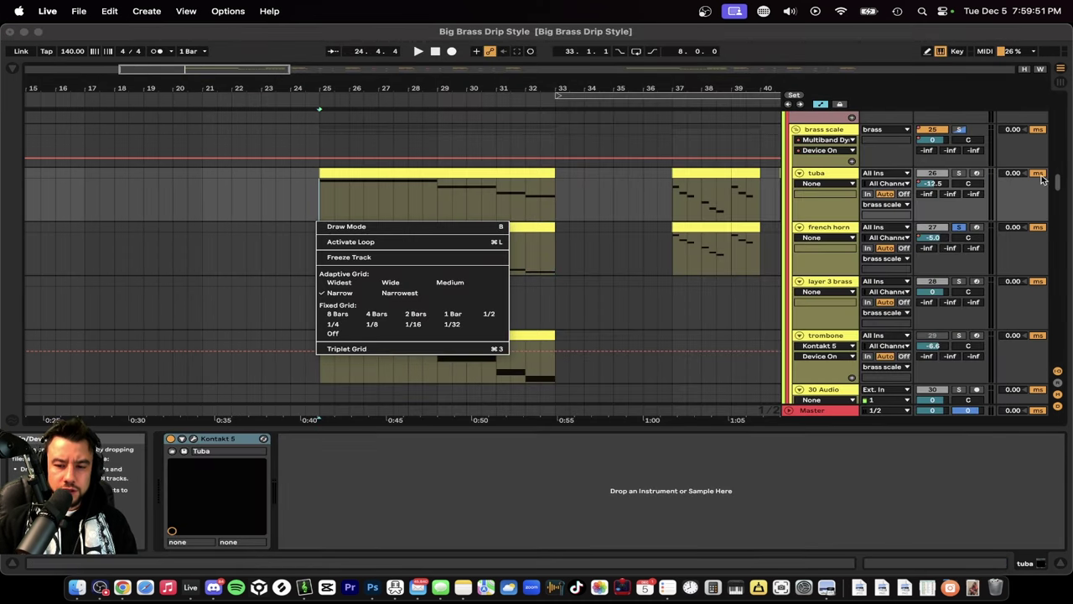
{"action": "left_click", "coordinate": [958, 226]}
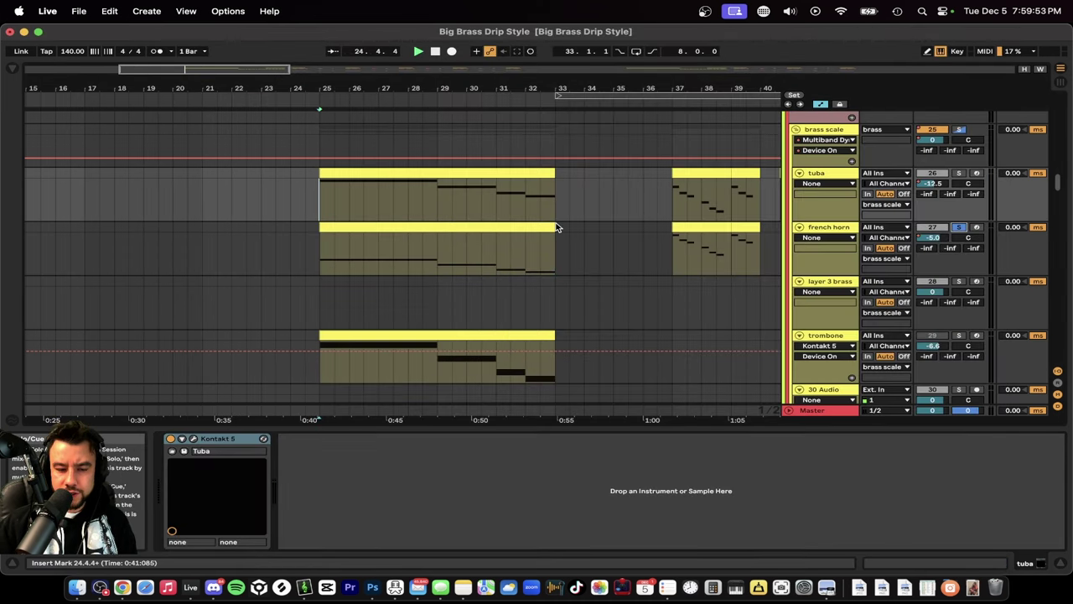
{"action": "left_click", "coordinate": [194, 438]}
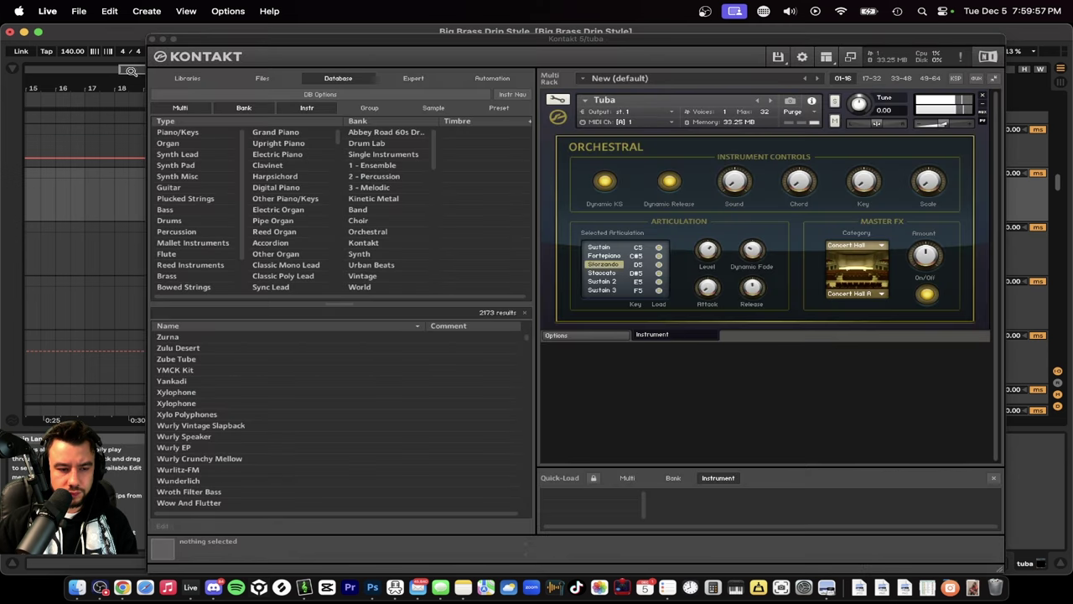
{"action": "left_click", "coordinate": [154, 39]}
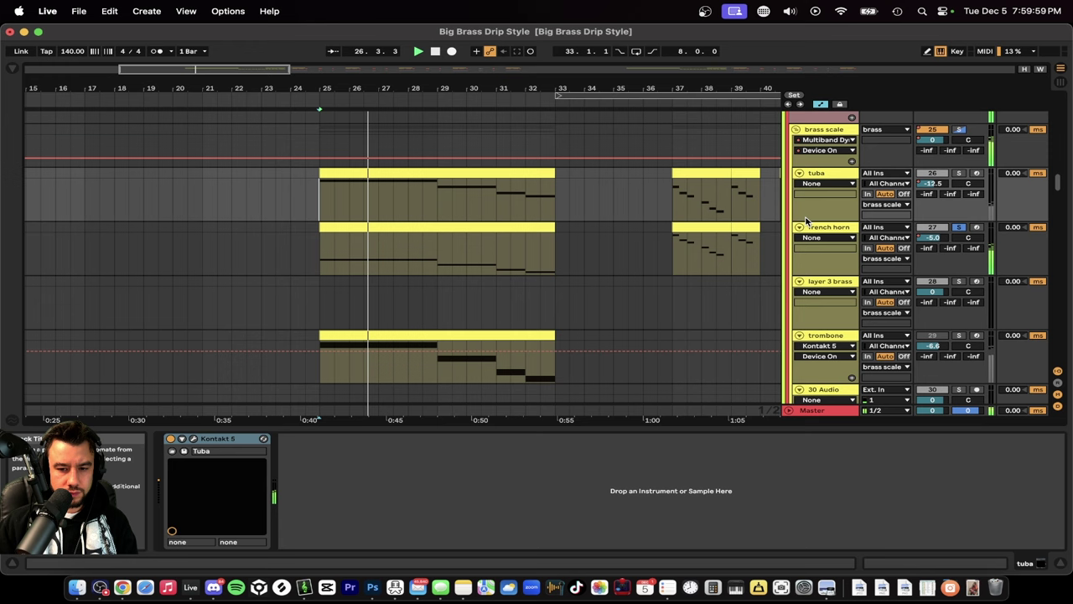
Step: Open the french horn track's Kontakt 5 to examine its French Horn Ensemble patch, and close it
{"action": "left_click", "coordinate": [201, 247]}
{"action": "left_click", "coordinate": [193, 438]}
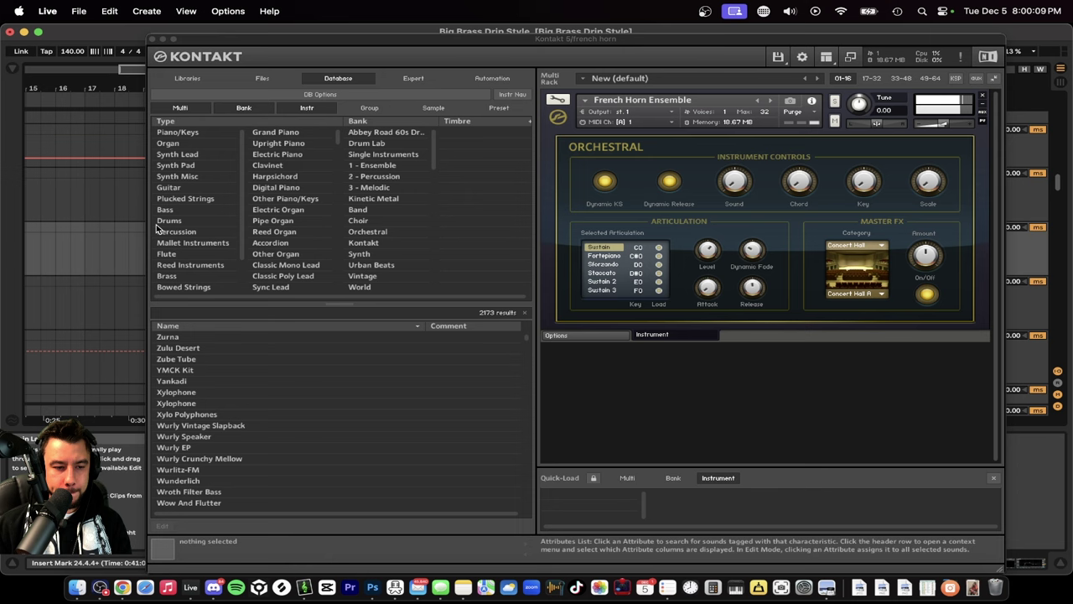
{"action": "left_click", "coordinate": [152, 39]}
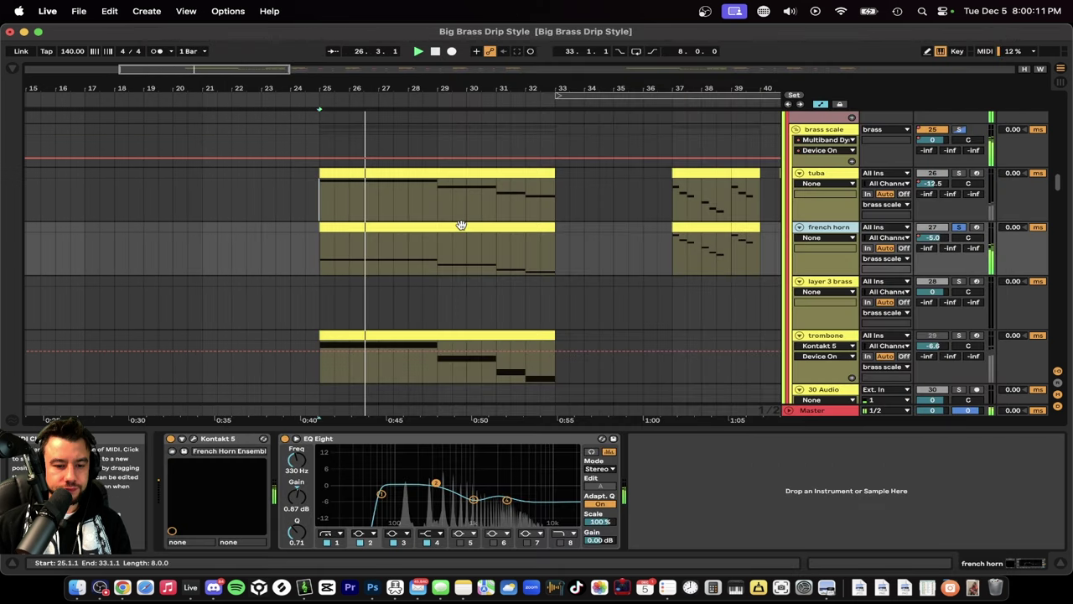
Step: Select the trombone clip at bar 25, solo its track, and play it
{"action": "scroll", "coordinate": [964, 267], "scroll_direction": "down", "scroll_amount": 2}
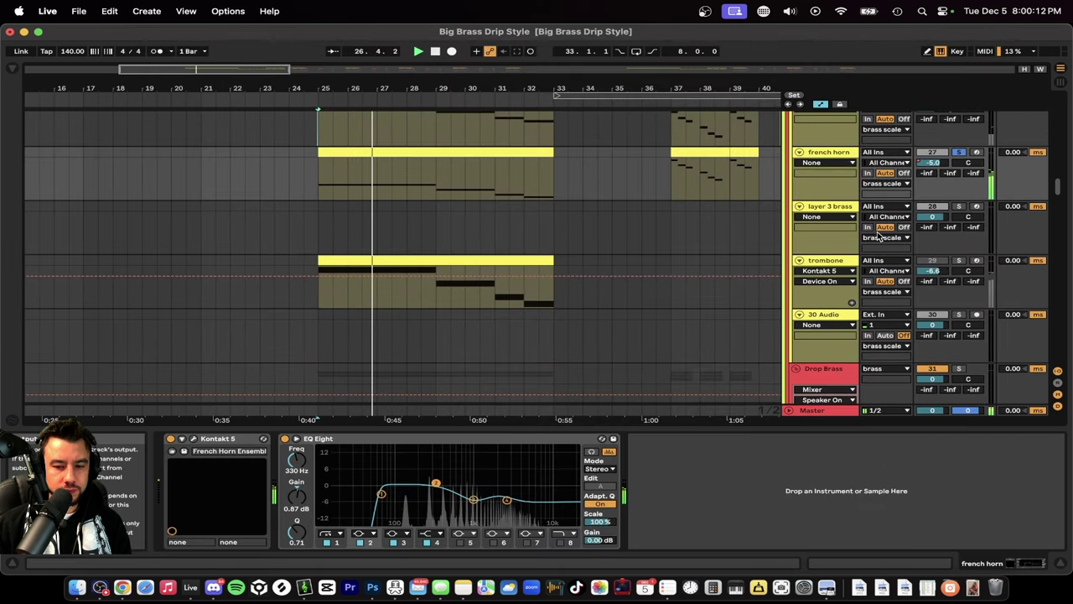
{"action": "left_click", "coordinate": [388, 261]}
{"action": "key", "text": "space"}
{"action": "scroll", "coordinate": [413, 317], "scroll_direction": "up", "scroll_amount": 1}
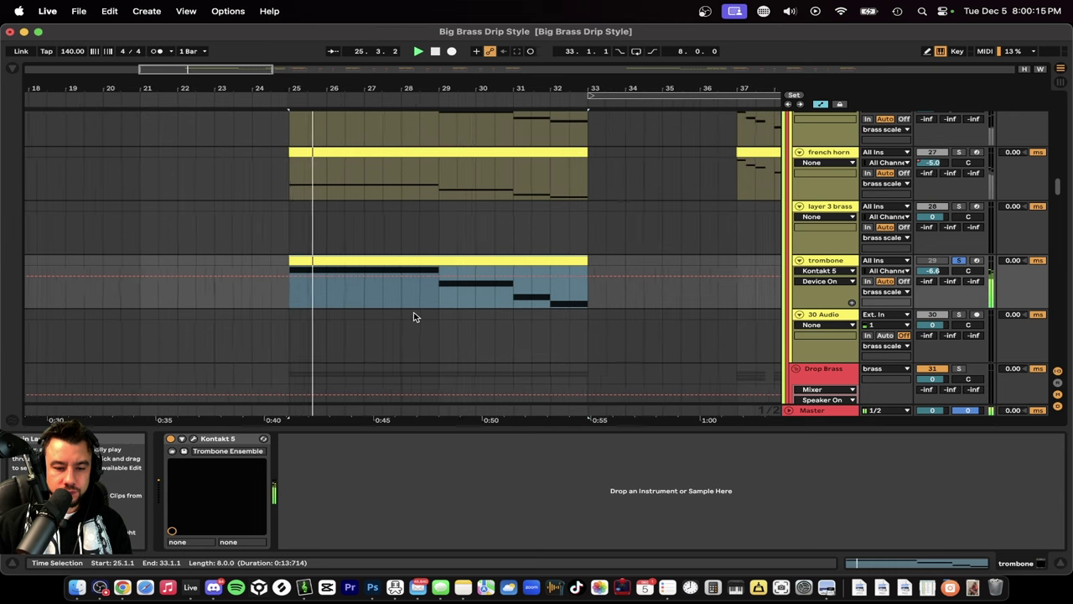
{"action": "scroll", "coordinate": [413, 317], "scroll_direction": "up", "scroll_amount": 1}
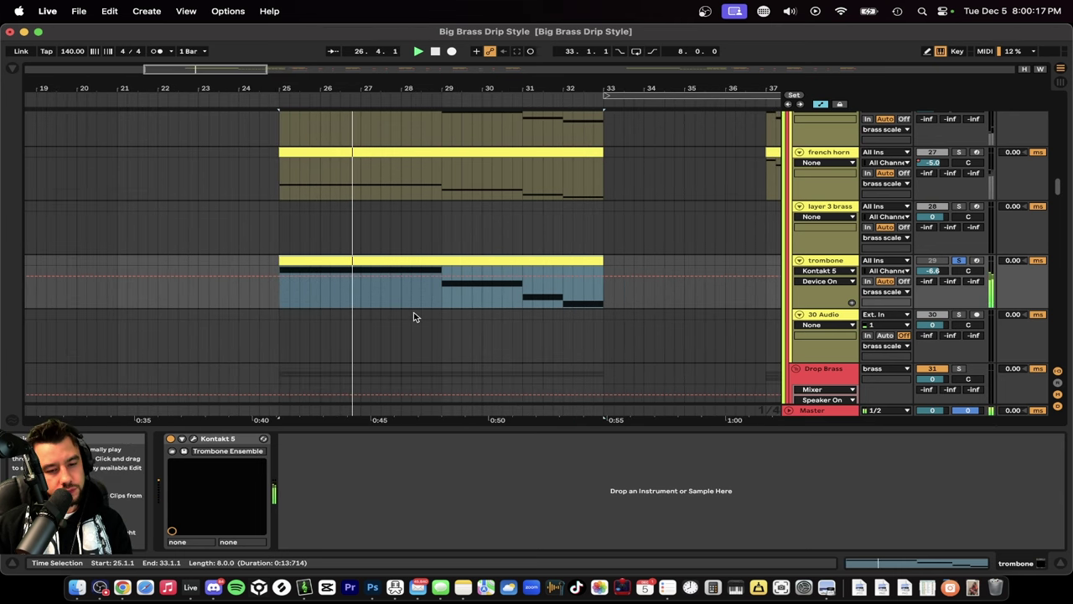
{"action": "scroll", "coordinate": [414, 317], "scroll_direction": "down", "scroll_amount": 1}
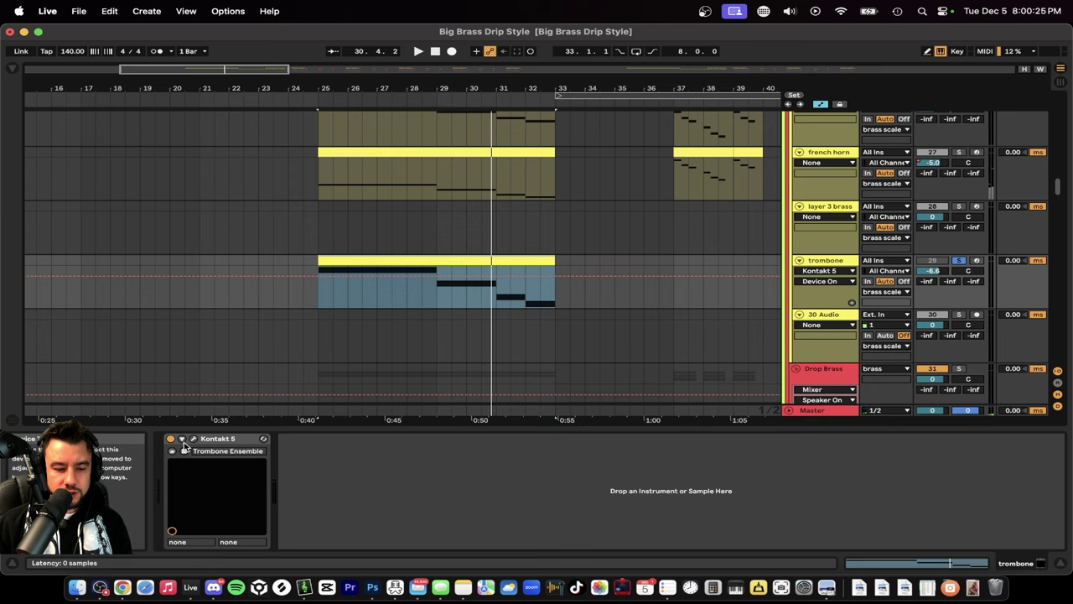
Step: Open the trombone clip at bar 25, examine its descending notes from C#1, and hide the clip view
{"action": "left_click_drag", "start_coordinate": [437, 299], "coordinate": [479, 302]}
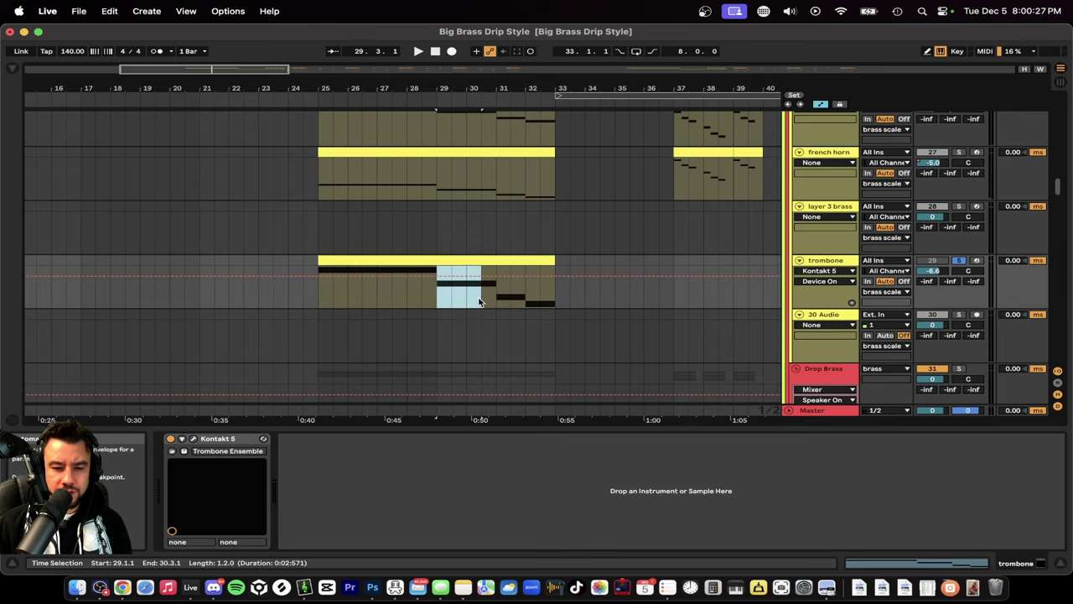
{"action": "double_click", "coordinate": [420, 271]}
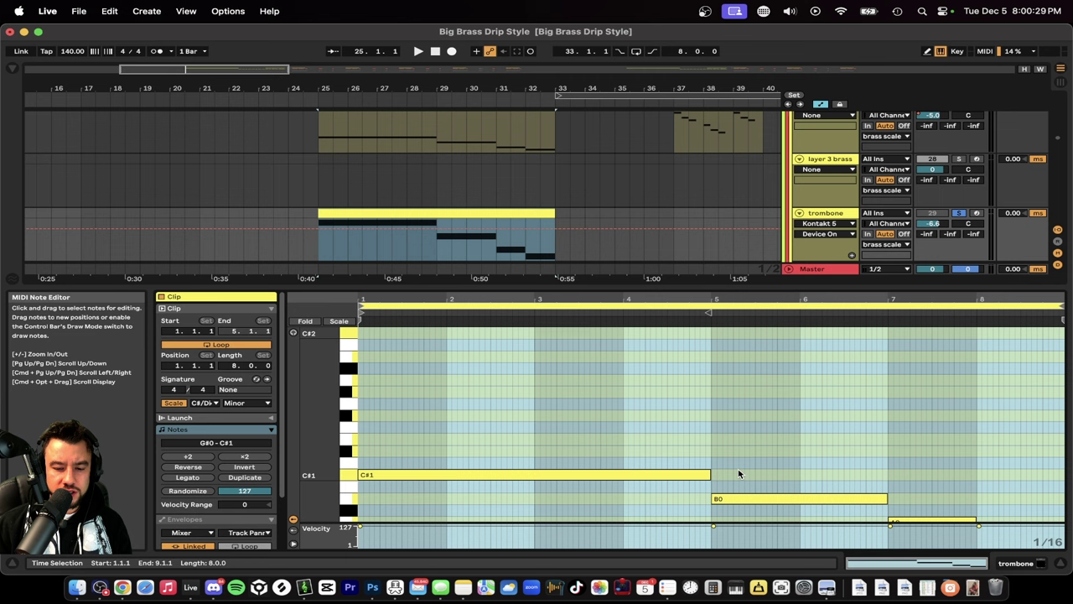
{"action": "double_click", "coordinate": [593, 287]}
{"action": "scroll", "coordinate": [476, 321], "scroll_direction": "down", "scroll_amount": 1}
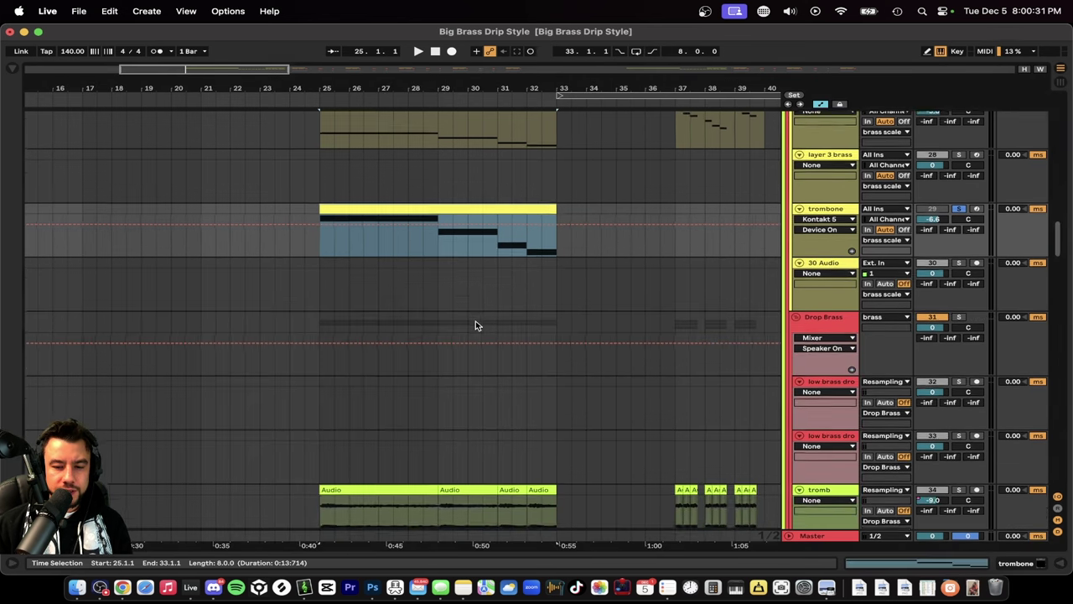
Step: Turn off the trombone solo, then play the resampled tromb track soloed from its clip at bar 25
{"action": "scroll", "coordinate": [475, 321], "scroll_direction": "up", "scroll_amount": 3}
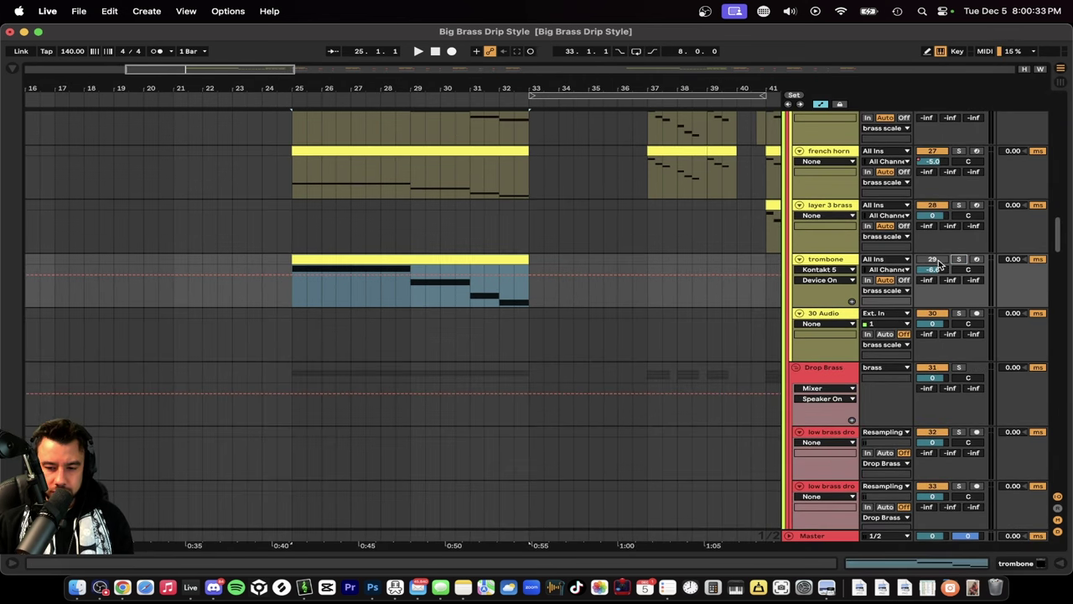
{"action": "scroll", "coordinate": [467, 362], "scroll_direction": "down", "scroll_amount": 4}
{"action": "left_click", "coordinate": [401, 398]}
{"action": "scroll", "coordinate": [401, 399], "scroll_direction": "down", "scroll_amount": 2}
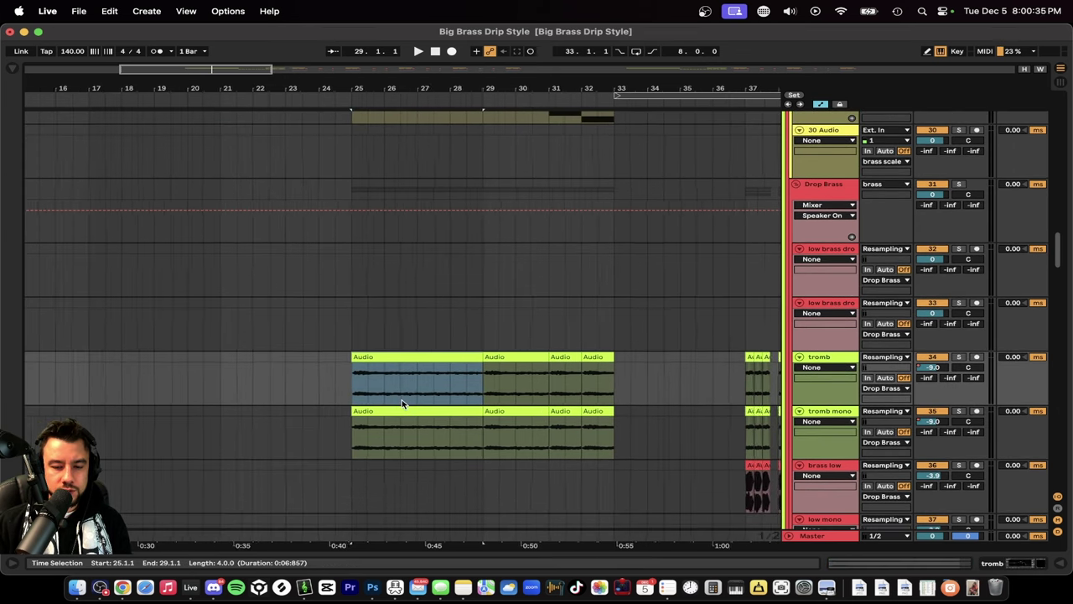
{"action": "scroll", "coordinate": [403, 402], "scroll_direction": "up", "scroll_amount": 2}
{"action": "scroll", "coordinate": [402, 399], "scroll_direction": "up", "scroll_amount": 2}
{"action": "left_click", "coordinate": [958, 333]}
{"action": "key", "text": "space"}
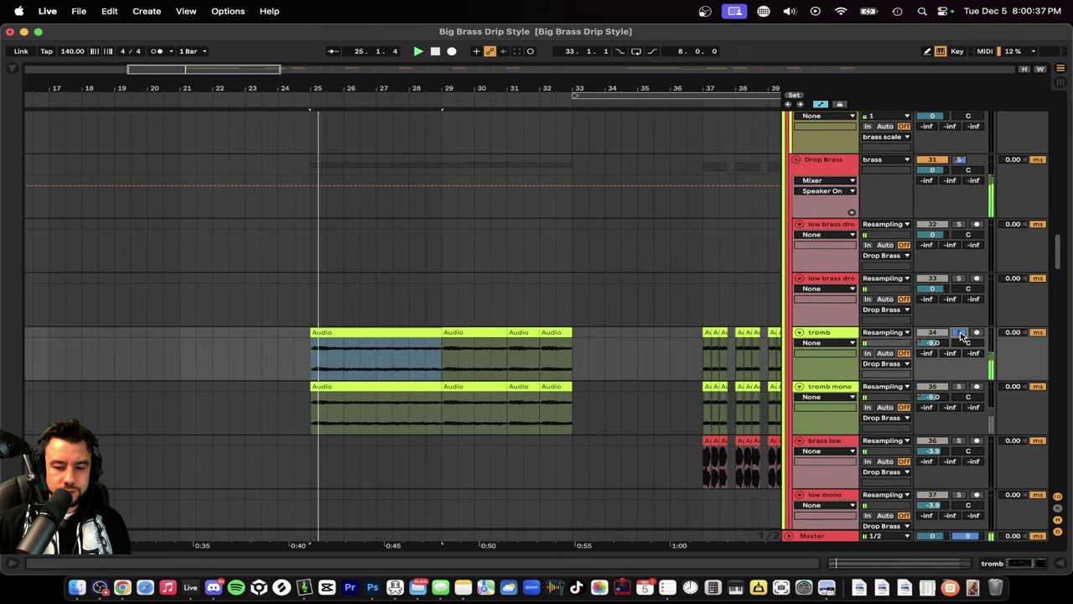
Step: Stop playback and open the tromb audio clip at bar 29 to examine its warp and pitch settings
{"action": "scroll", "coordinate": [387, 364], "scroll_direction": "down", "scroll_amount": 2}
{"action": "double_click", "coordinate": [482, 331]}
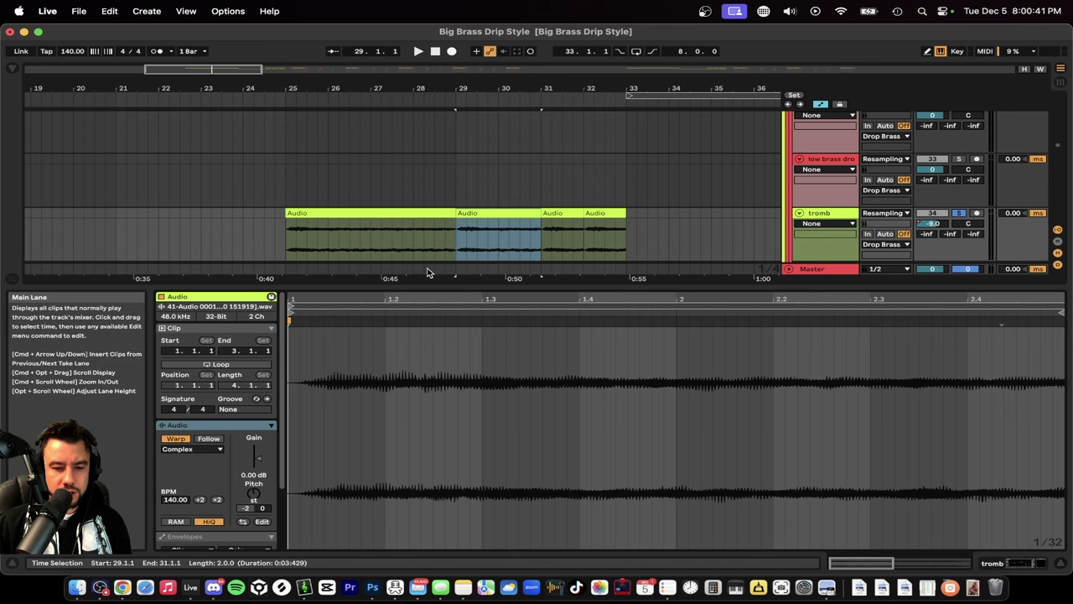
{"action": "scroll", "coordinate": [436, 216], "scroll_direction": "down", "scroll_amount": 1}
{"action": "scroll", "coordinate": [435, 216], "scroll_direction": "right", "scroll_amount": 1}
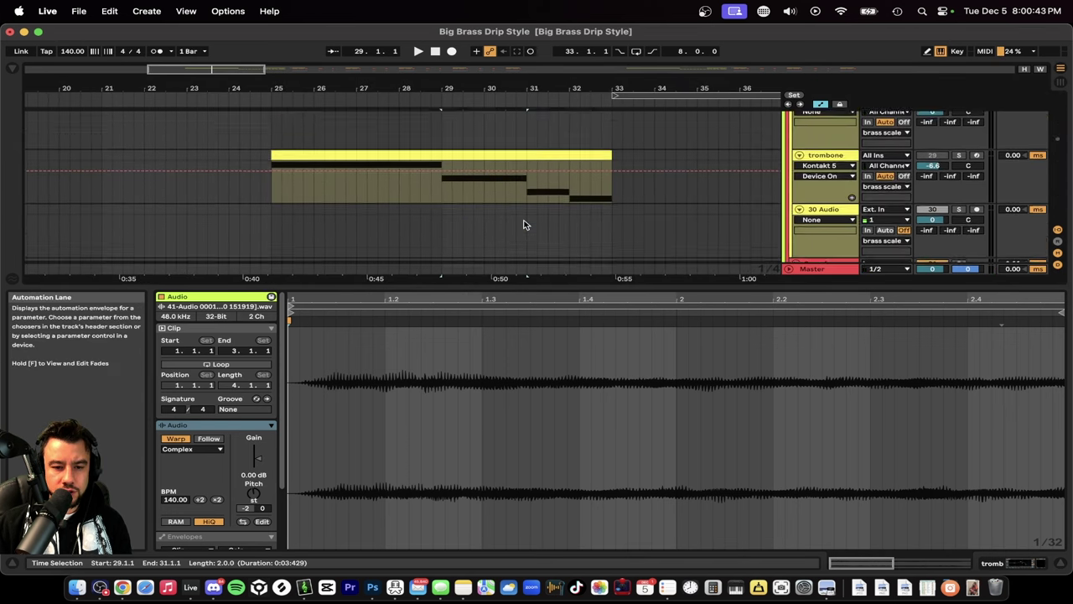
Step: Open the trombone MIDI clip at bar 25 to compare its notes, and hide the clip view
{"action": "scroll", "coordinate": [525, 223], "scroll_direction": "up", "scroll_amount": 5}
{"action": "left_click", "coordinate": [440, 193]}
{"action": "left_click", "coordinate": [405, 287]}
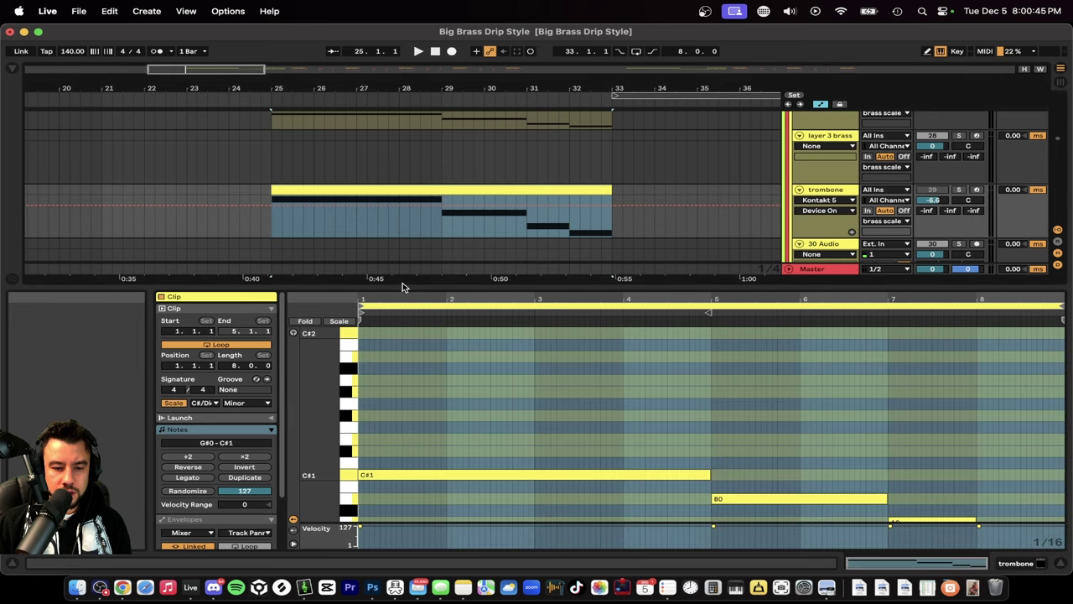
{"action": "key", "text": "alt+super+l"}
Step: Select the tromb audio clip at bar 29 and play the soloed track from there
{"action": "scroll", "coordinate": [393, 289], "scroll_direction": "down", "scroll_amount": 4}
{"action": "scroll", "coordinate": [392, 290], "scroll_direction": "down", "scroll_amount": 2}
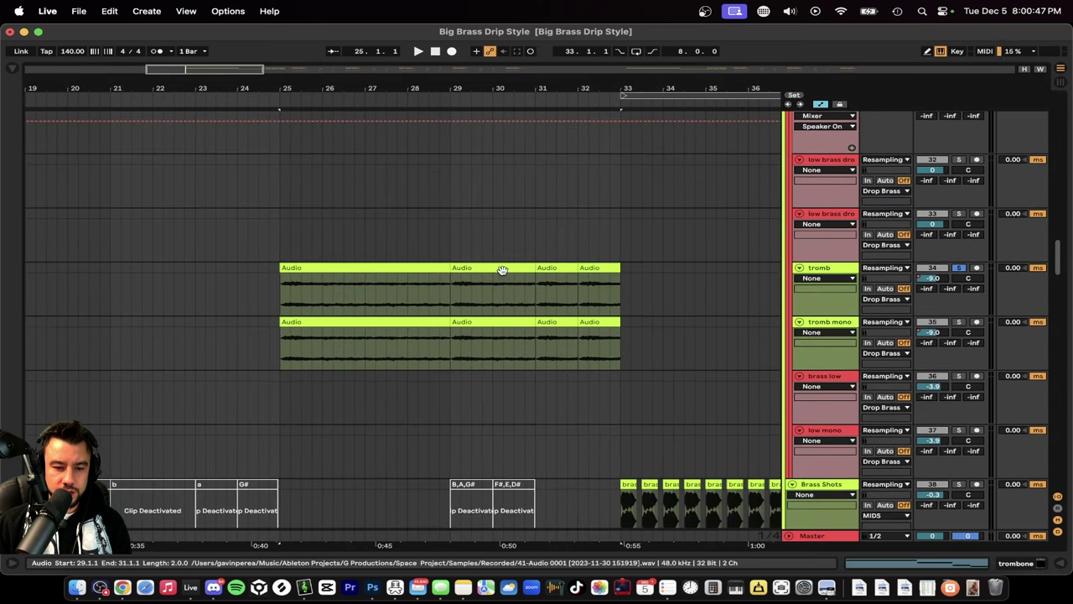
{"action": "left_click", "coordinate": [503, 269]}
{"action": "key", "text": "space"}
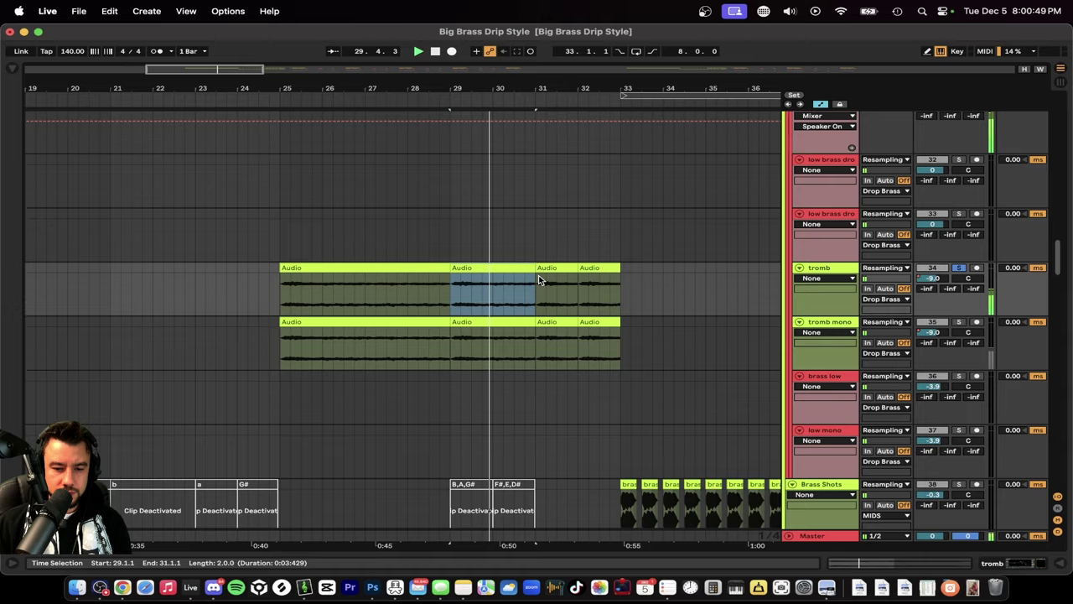
{"action": "scroll", "coordinate": [550, 269], "scroll_direction": "up", "scroll_amount": 3}
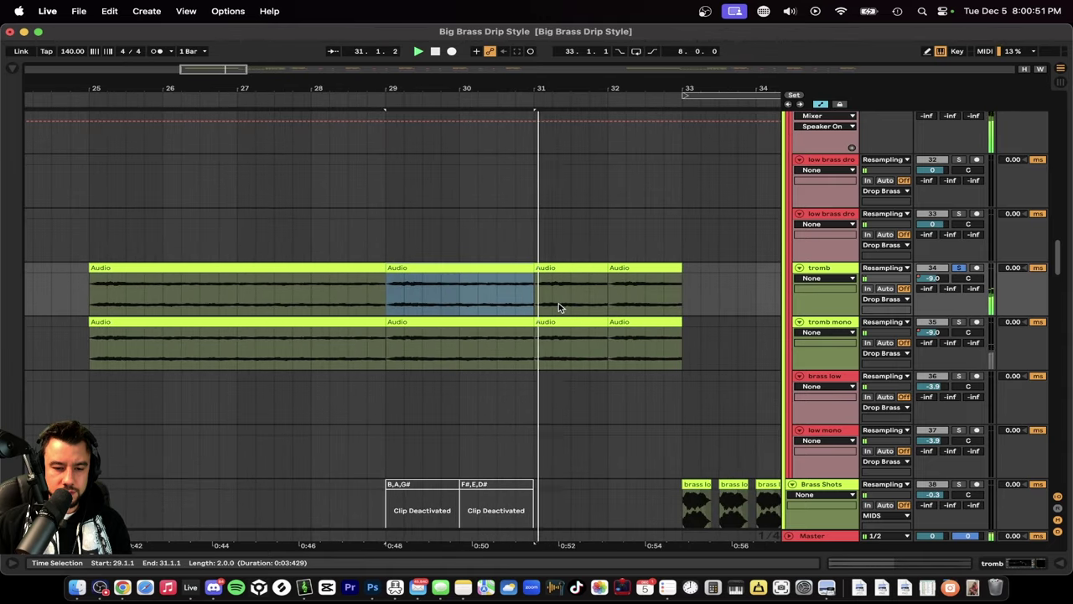
Step: Select the tromb clips from bar 29 to 33, check the stereo spread in the track's Ozone Imager 2 during playback, and close it
{"action": "scroll", "coordinate": [558, 304], "scroll_direction": "down", "scroll_amount": 4}
{"action": "mouse_move", "coordinate": [611, 305]}
{"action": "left_mouse_down"}
{"action": "mouse_move", "coordinate": [510, 300]}
{"action": "mouse_move", "coordinate": [601, 296]}
{"action": "left_mouse_up"}
{"action": "scroll", "coordinate": [601, 295], "scroll_direction": "up", "scroll_amount": 2}
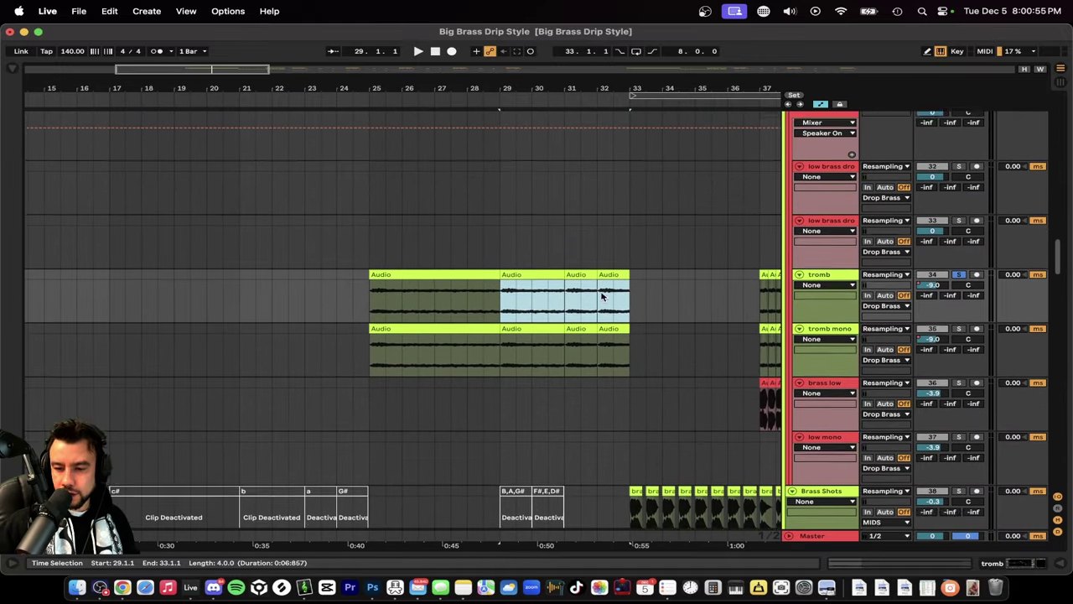
{"action": "double_click", "coordinate": [826, 286]}
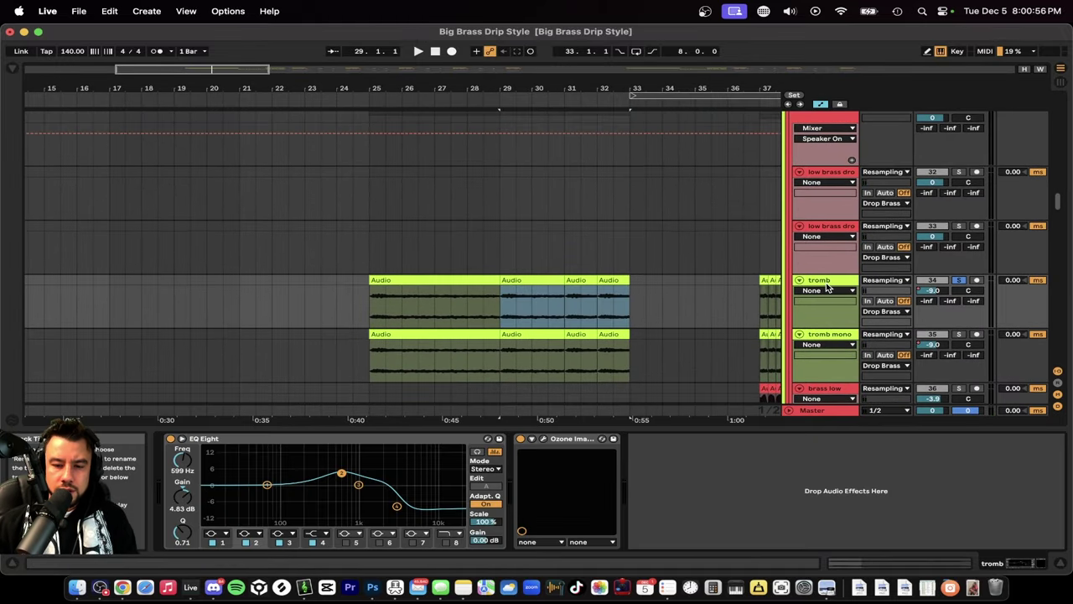
{"action": "left_click", "coordinate": [543, 439]}
{"action": "key", "text": "space"}
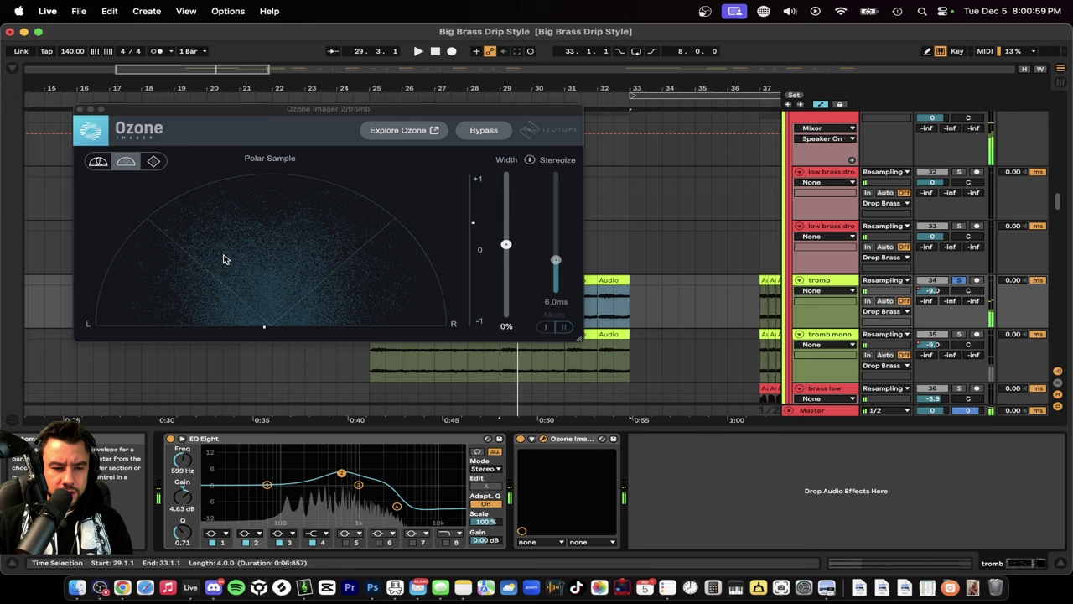
{"action": "key", "text": "space"}
{"action": "key", "text": "space"}
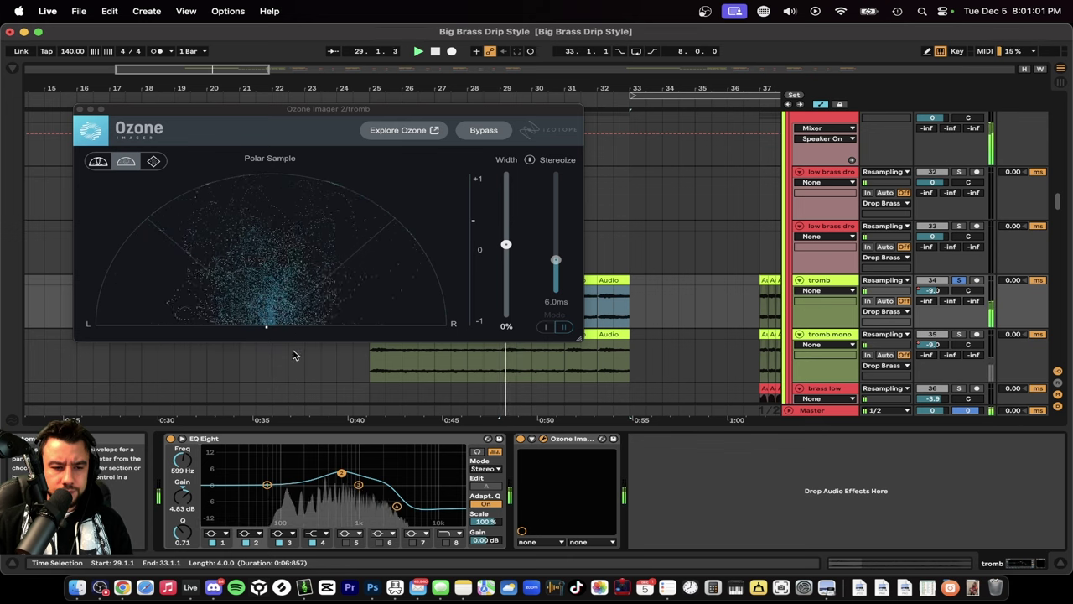
{"action": "left_click", "coordinate": [79, 110]}
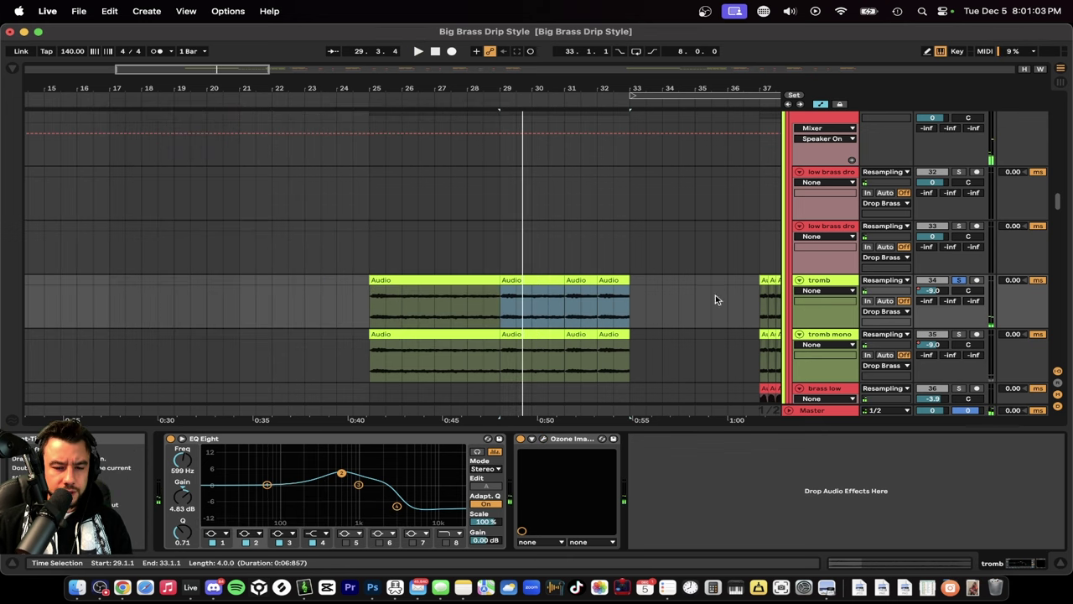
Step: Solo tromb mono, play it from bar 29 with its Ozone Imager 2 open to check the Width, and close the plug-in
{"action": "left_click", "coordinate": [821, 336]}
{"action": "left_click", "coordinate": [542, 439]}
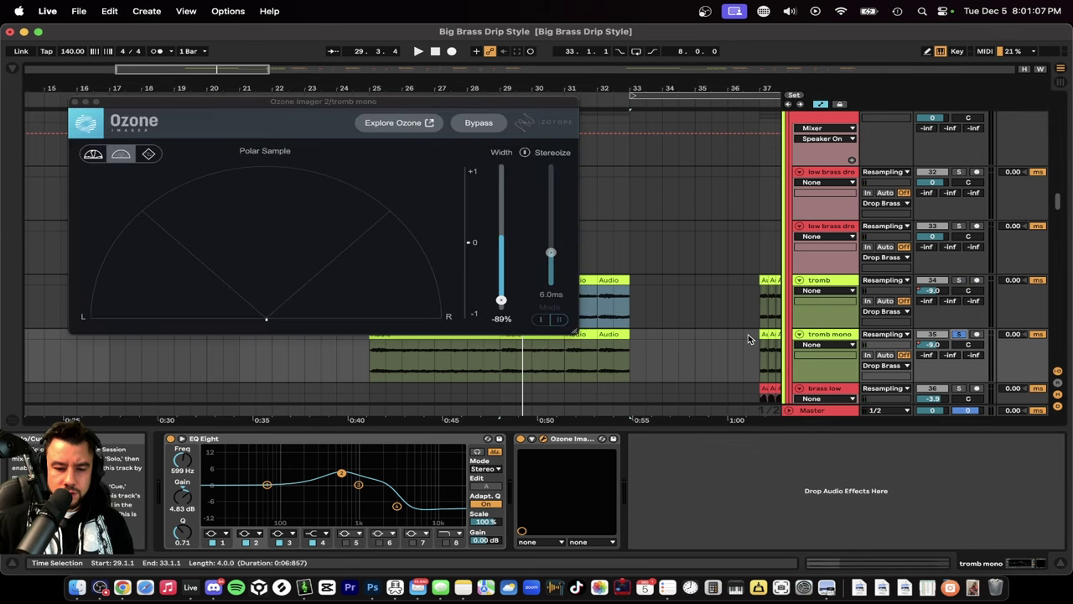
{"action": "key", "text": "space"}
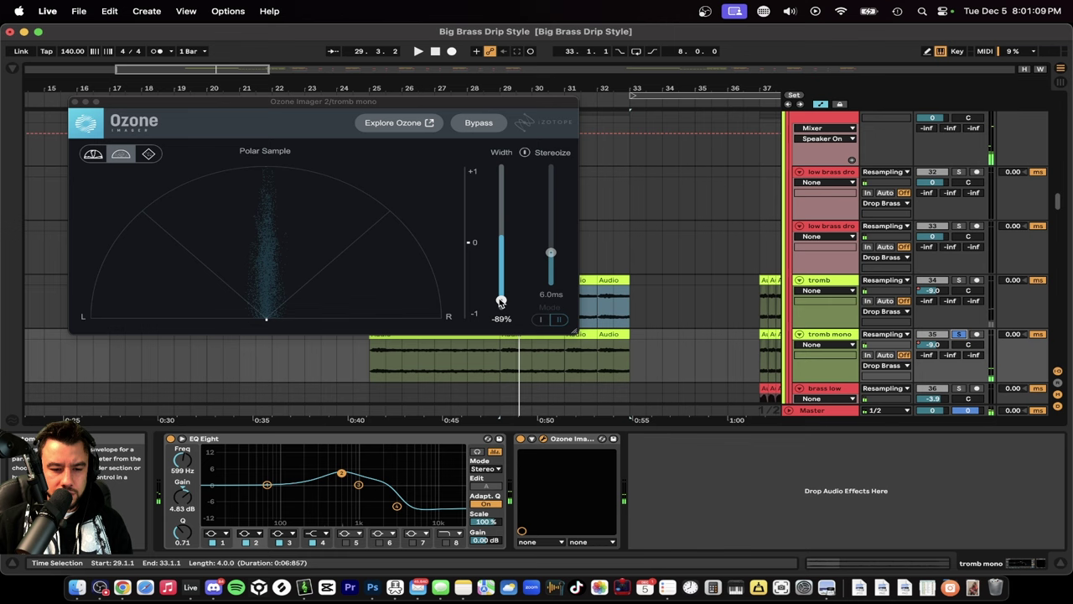
{"action": "left_click", "coordinate": [501, 302]}
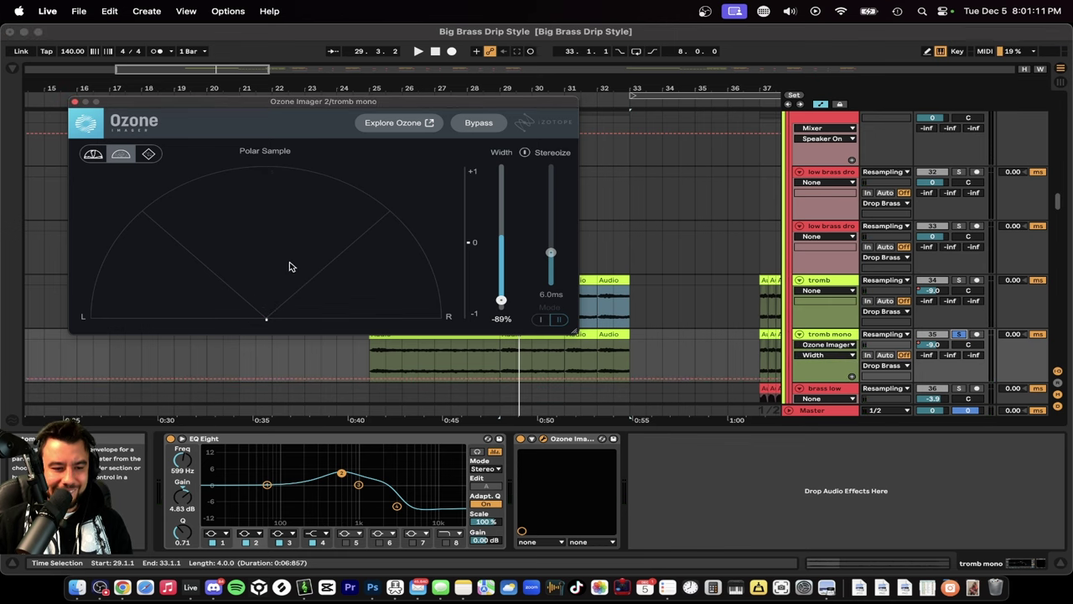
{"action": "left_click", "coordinate": [73, 102]}
Step: Solo tromb together with tromb mono and play both layers from bar 25
{"action": "scroll", "coordinate": [671, 341], "scroll_direction": "down", "scroll_amount": 2}
{"action": "scroll", "coordinate": [670, 341], "scroll_direction": "left", "scroll_amount": 2}
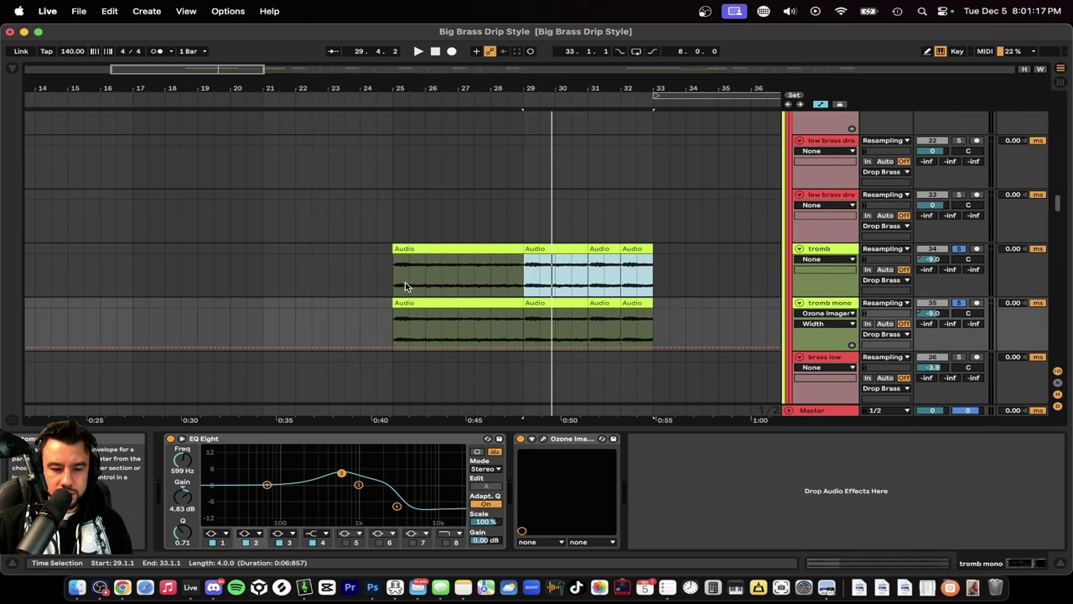
{"action": "left_click", "coordinate": [408, 245]}
{"action": "key", "text": "space"}
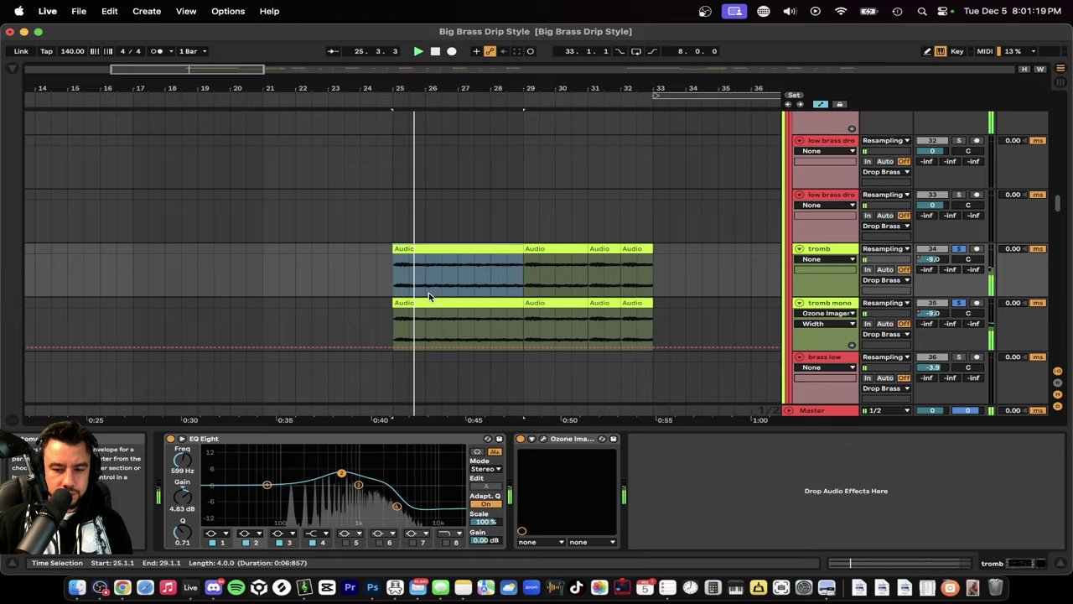
Step: Hide the device view and stop soloing the tromb and tromb mono tracks
{"action": "scroll", "coordinate": [428, 297], "scroll_direction": "down", "scroll_amount": 3}
{"action": "scroll", "coordinate": [428, 293], "scroll_direction": "up", "scroll_amount": 3}
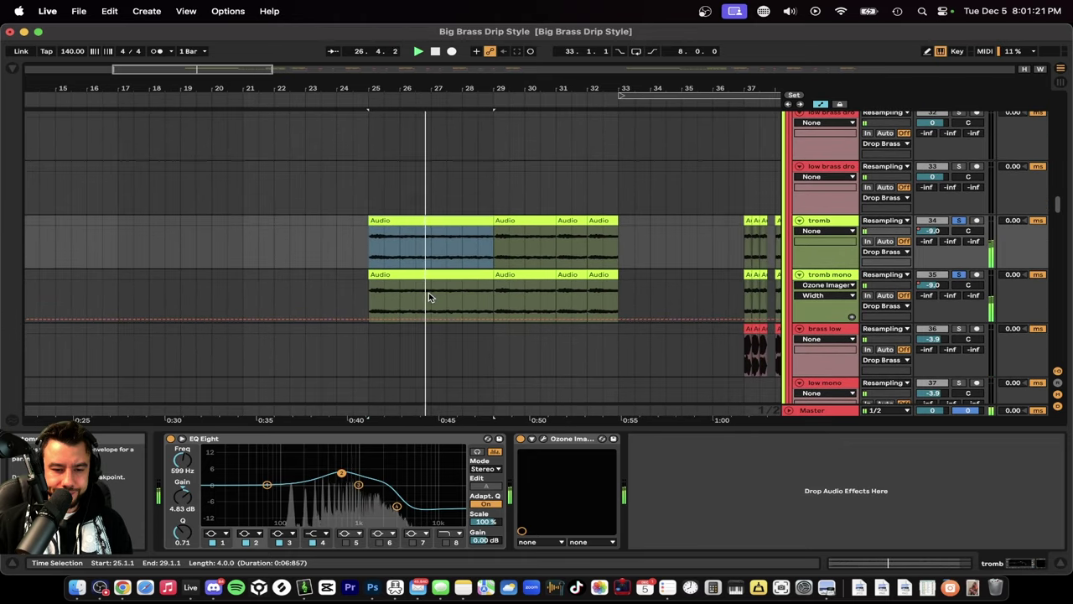
{"action": "key", "text": "super+alt+l"}
{"action": "scroll", "coordinate": [438, 432], "scroll_direction": "down", "scroll_amount": 2}
{"action": "scroll", "coordinate": [438, 431], "scroll_direction": "down", "scroll_amount": 4}
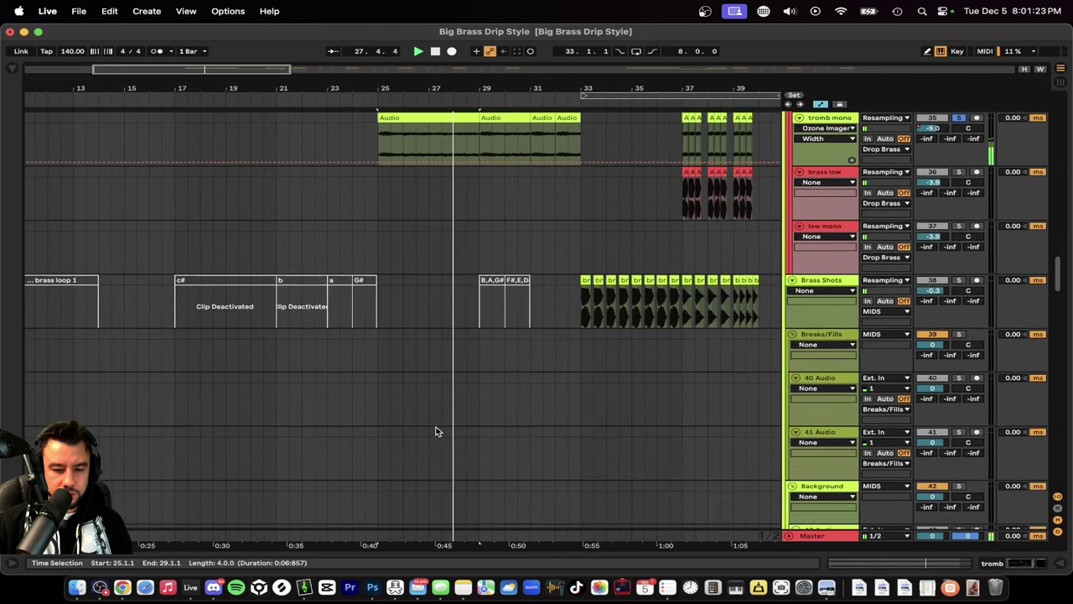
{"action": "scroll", "coordinate": [438, 431], "scroll_direction": "up", "scroll_amount": 4}
{"action": "scroll", "coordinate": [436, 431], "scroll_direction": "up", "scroll_amount": 3}
{"action": "left_click", "coordinate": [956, 243]}
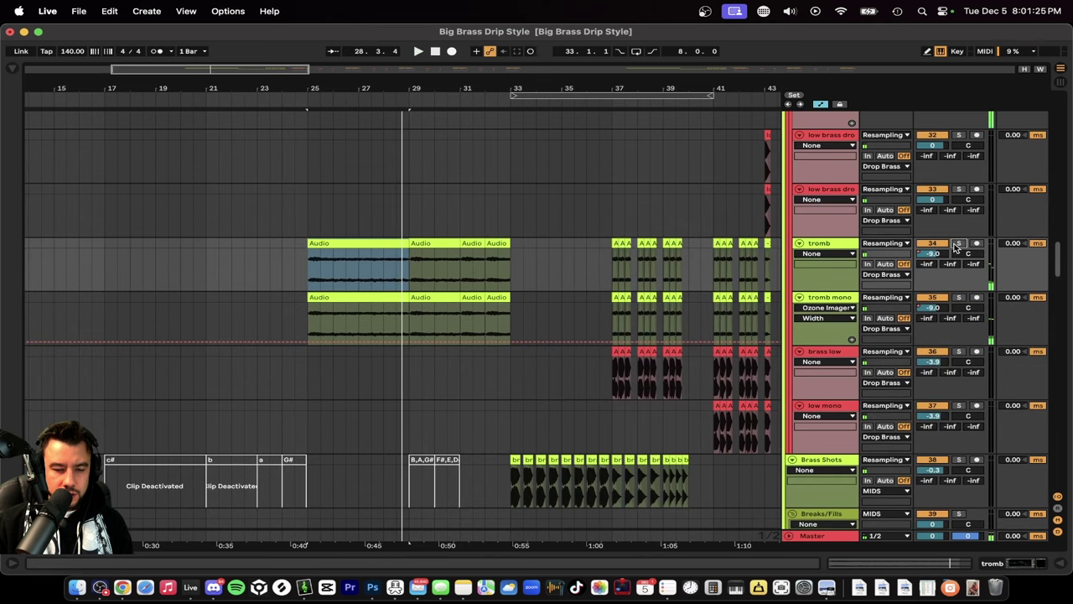
Step: Look over the tromb, brass low, low mono and Brass Shots clips and the MIDI parts in the brass scale group
{"action": "scroll", "coordinate": [426, 288], "scroll_direction": "right", "scroll_amount": 10}
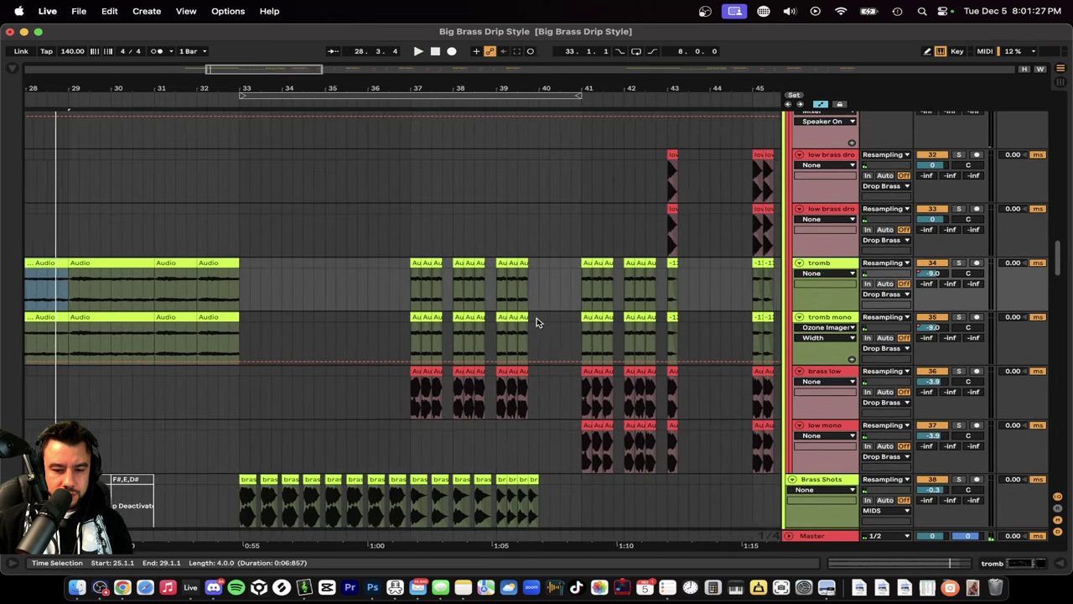
{"action": "scroll", "coordinate": [346, 300], "scroll_direction": "down", "scroll_amount": 5}
{"action": "scroll", "coordinate": [346, 299], "scroll_direction": "left", "scroll_amount": 5}
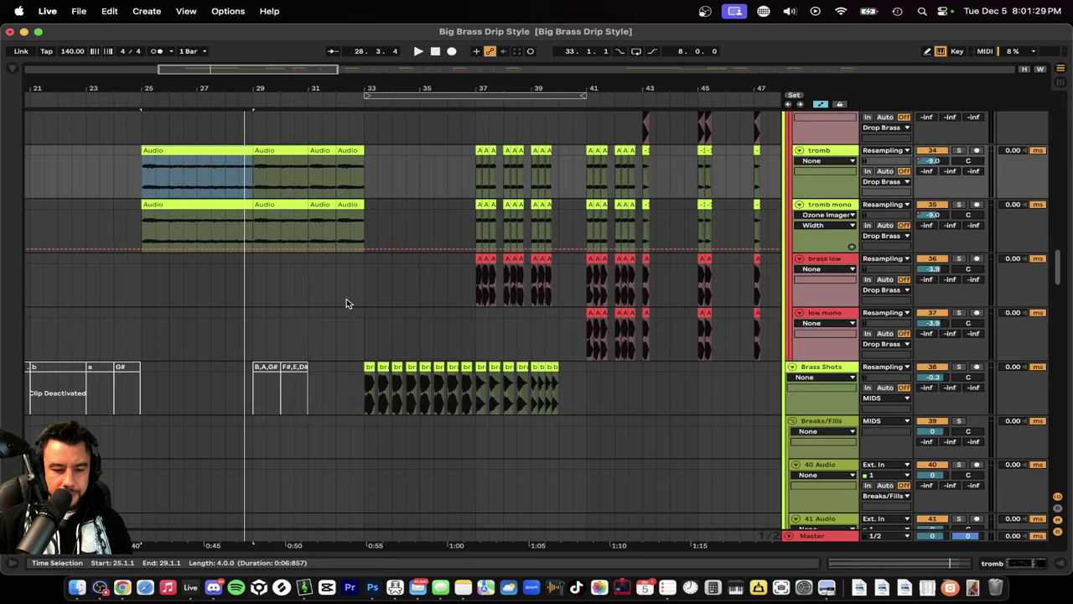
{"action": "scroll", "coordinate": [403, 383], "scroll_direction": "up", "scroll_amount": 3}
{"action": "scroll", "coordinate": [403, 383], "scroll_direction": "left", "scroll_amount": 5}
{"action": "scroll", "coordinate": [402, 383], "scroll_direction": "up", "scroll_amount": 10}
{"action": "left_click", "coordinate": [481, 489]}
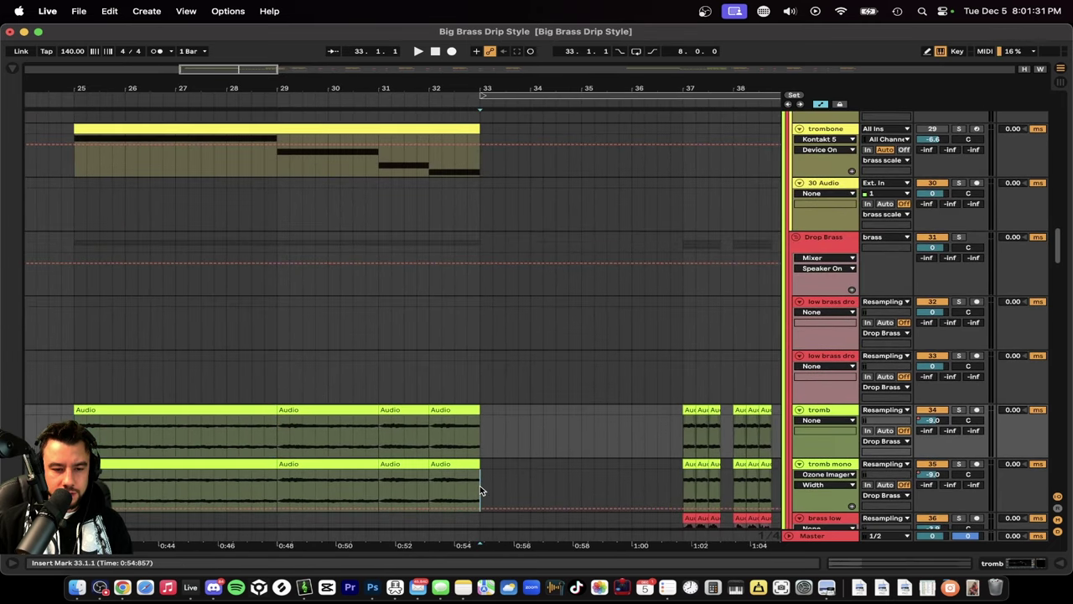
{"action": "scroll", "coordinate": [481, 490], "scroll_direction": "up", "scroll_amount": 8}
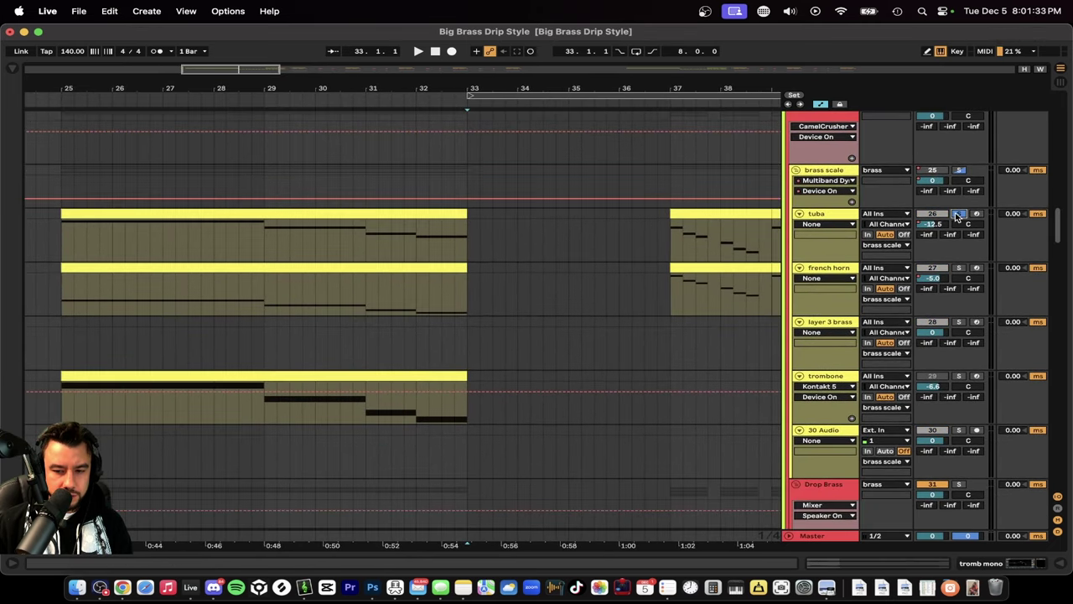
{"action": "scroll", "coordinate": [958, 270], "scroll_direction": "down", "scroll_amount": 12}
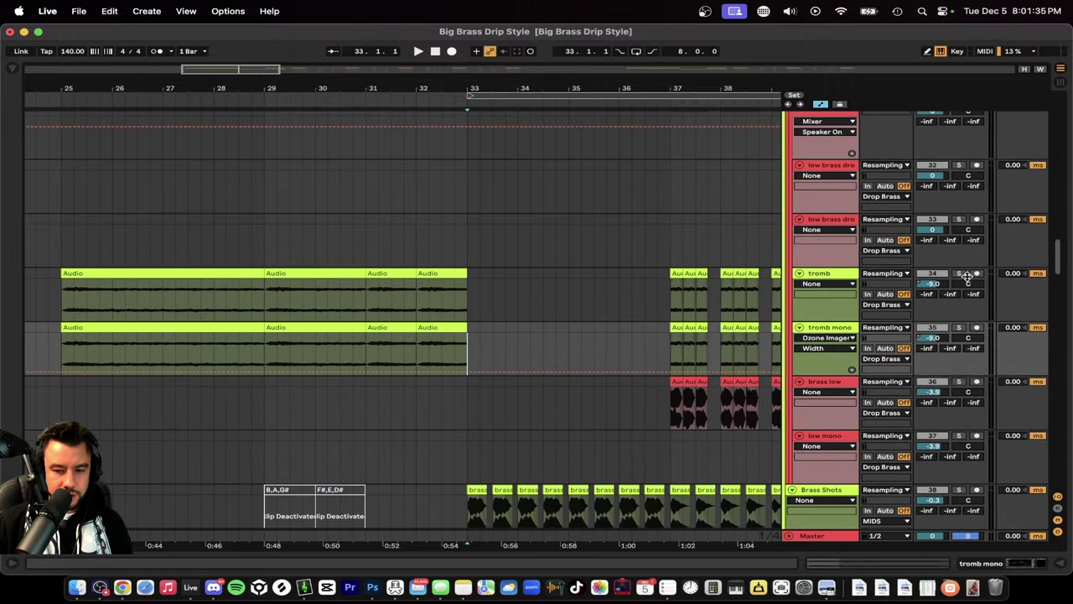
Step: Solo tromb and tromb mono together, and select the first brass loop clip on Brass Shots at bar 33
{"action": "left_click", "coordinate": [957, 329], "text": "super"}
{"action": "scroll", "coordinate": [502, 416], "scroll_direction": "down", "scroll_amount": 3}
{"action": "scroll", "coordinate": [428, 436], "scroll_direction": "up", "scroll_amount": 3}
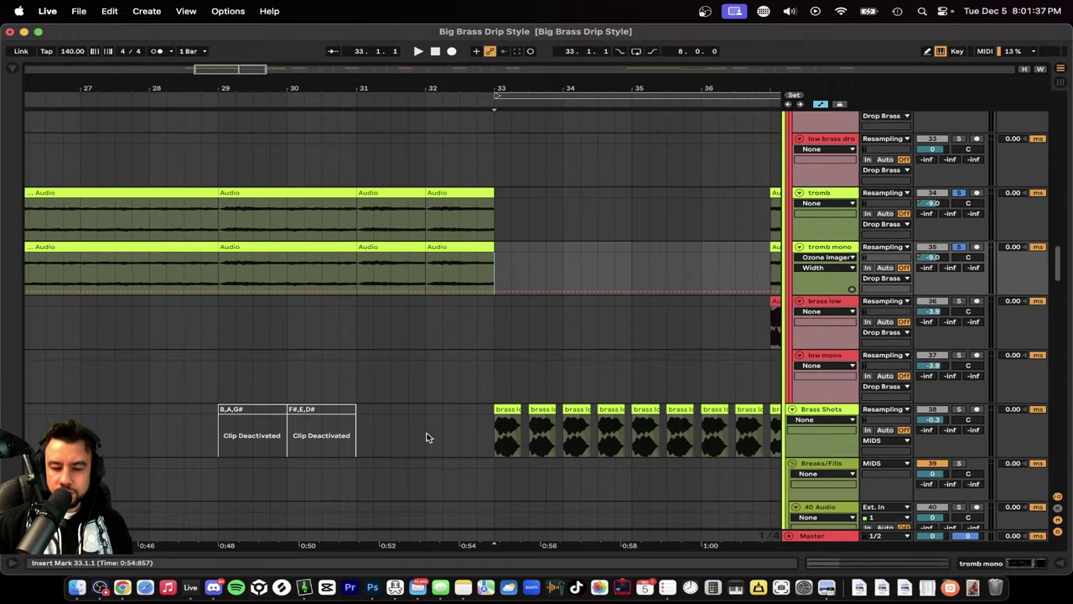
{"action": "scroll", "coordinate": [423, 428], "scroll_direction": "right", "scroll_amount": 3}
{"action": "left_click", "coordinate": [399, 398]}
{"action": "scroll", "coordinate": [401, 399], "scroll_direction": "up", "scroll_amount": 3}
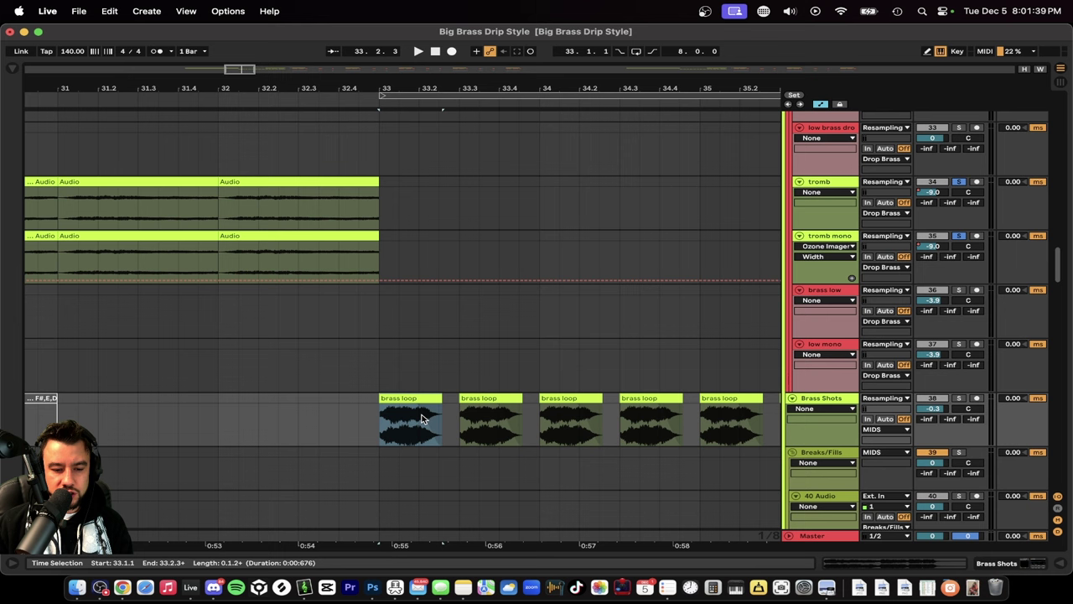
{"action": "scroll", "coordinate": [432, 419], "scroll_direction": "down", "scroll_amount": 6}
{"action": "scroll", "coordinate": [383, 324], "scroll_direction": "up", "scroll_amount": 2}
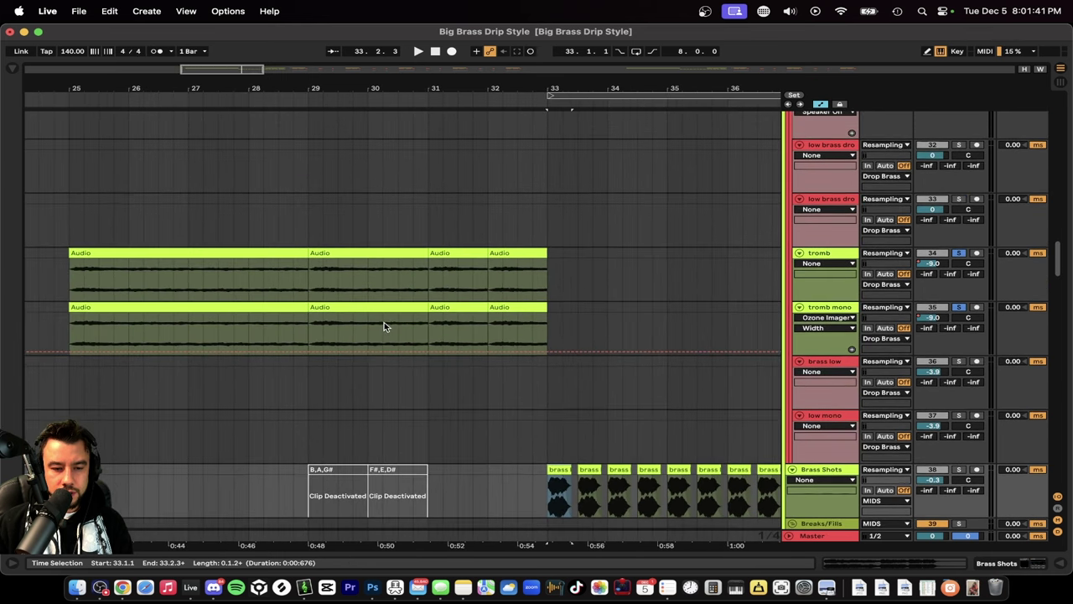
Step: Select the tromb clip at bar 25 and play the two soloed layers briefly from there
{"action": "left_click", "coordinate": [196, 273]}
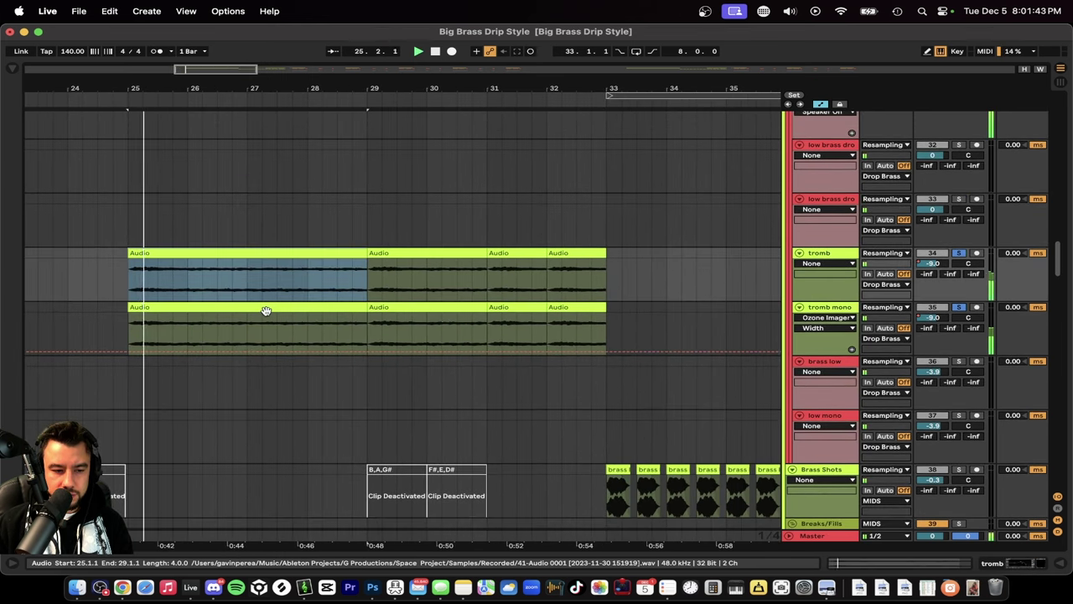
{"action": "key", "text": "space"}
{"action": "key", "text": "space"}
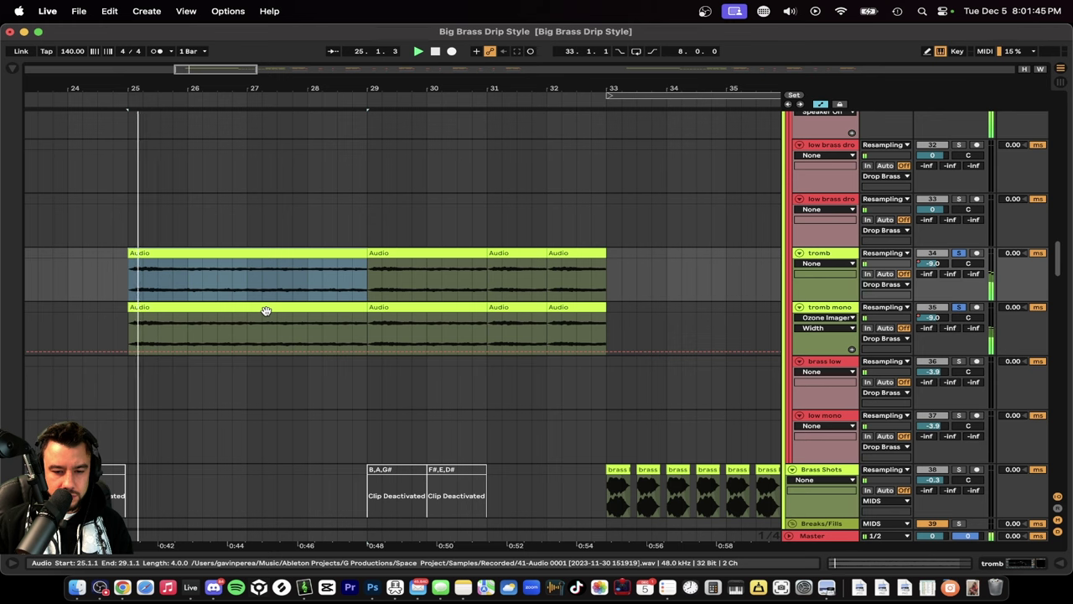
{"action": "key", "text": "space"}
{"action": "scroll", "coordinate": [265, 312], "scroll_direction": "left", "scroll_amount": 3}
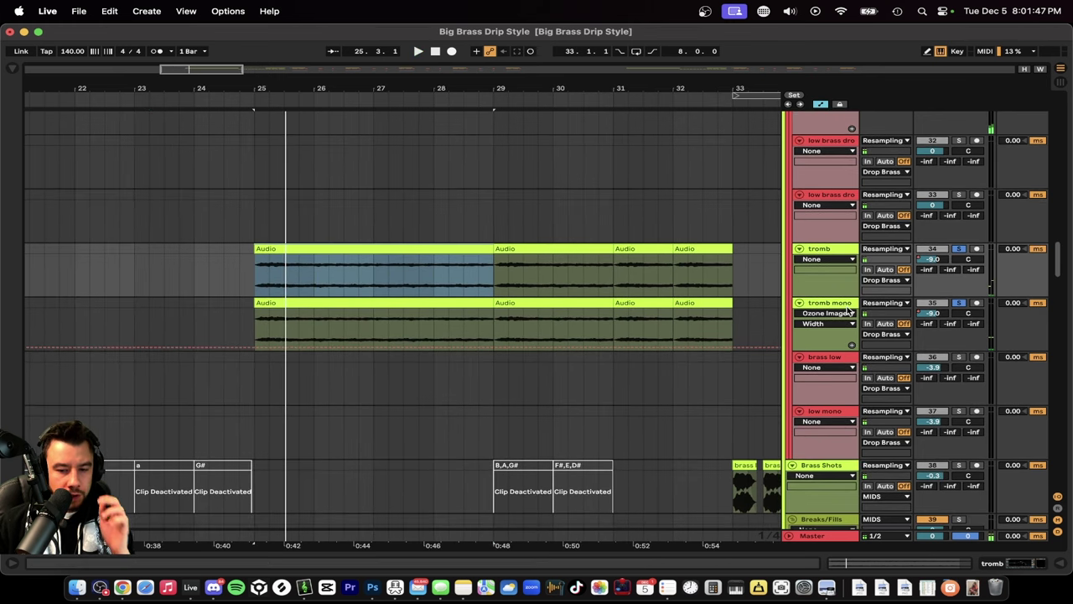
Step: Insert a new audio track below tromb mono, with its input set to Resampling and armed for recording
{"action": "left_click", "coordinate": [826, 305]}
{"action": "key", "text": "super+t"}
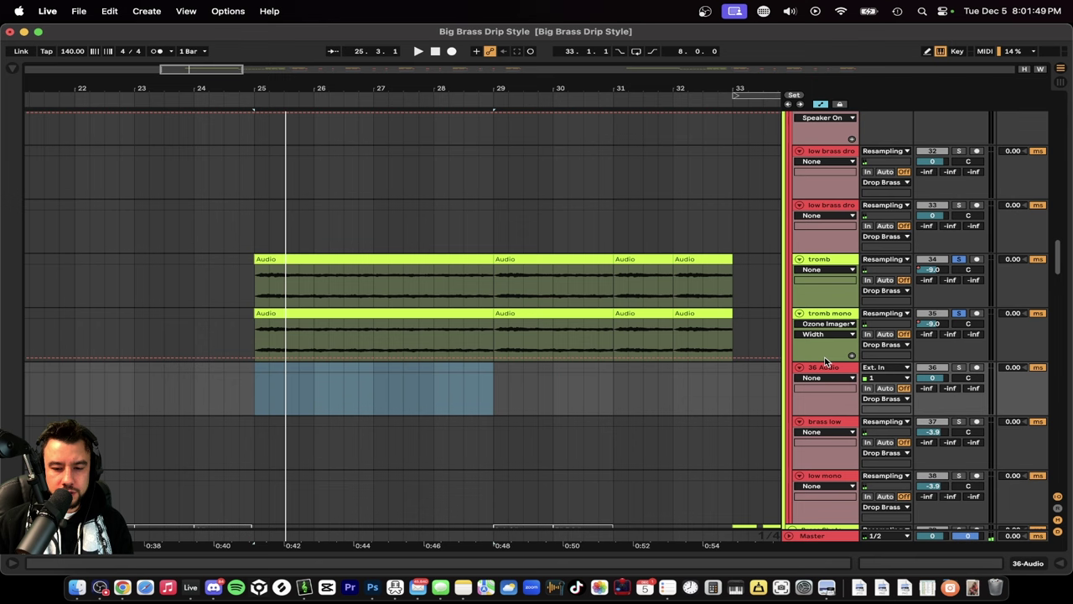
{"action": "left_click", "coordinate": [905, 367]}
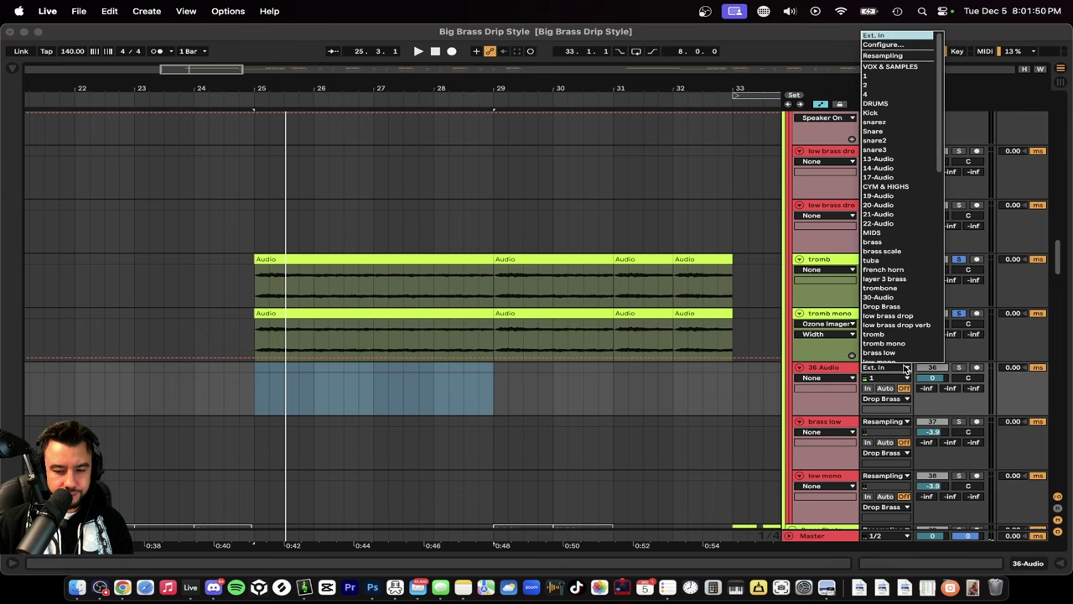
{"action": "left_click", "coordinate": [871, 56]}
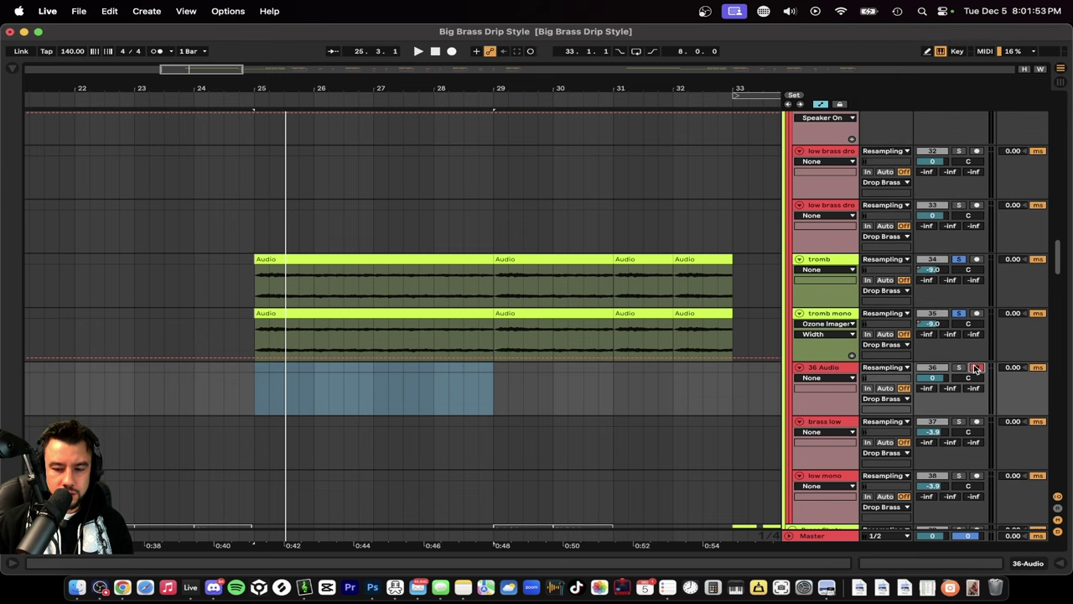
Step: Record the soloed tromb layers onto the 36 Audio track from bar 25 for a little over one bar
{"action": "scroll", "coordinate": [751, 367], "scroll_direction": "up", "scroll_amount": 1}
{"action": "scroll", "coordinate": [750, 368], "scroll_direction": "right", "scroll_amount": 1}
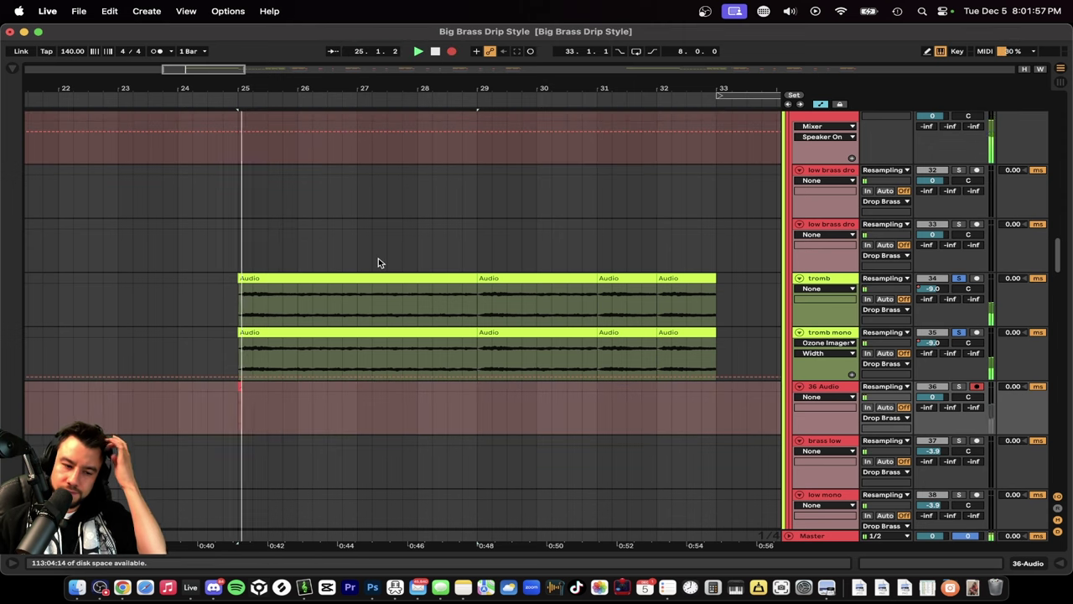
{"action": "scroll", "coordinate": [285, 431], "scroll_direction": "up", "scroll_amount": 3}
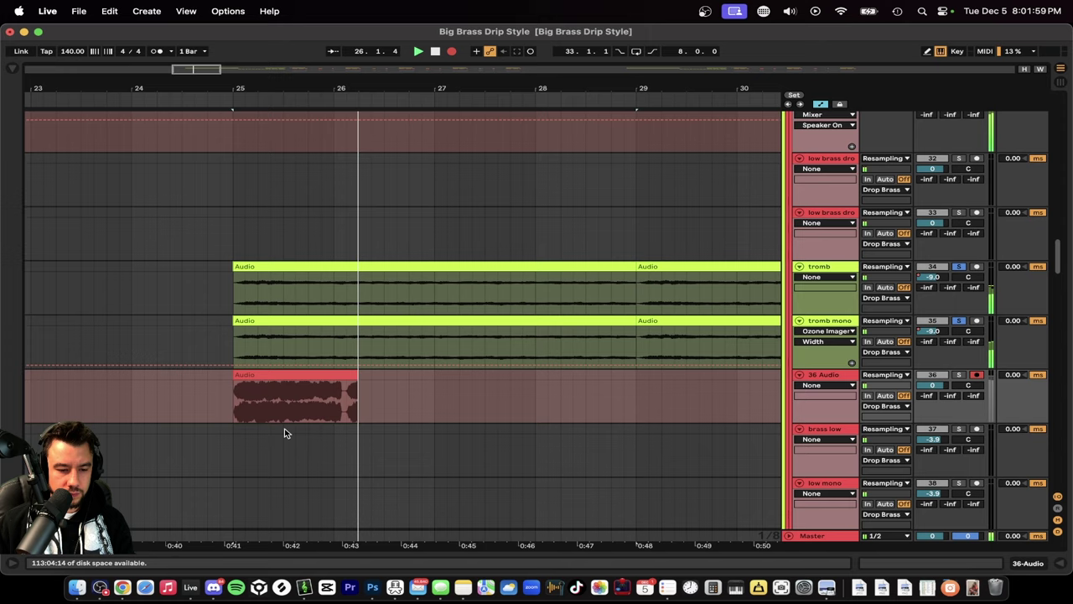
{"action": "scroll", "coordinate": [335, 430], "scroll_direction": "left", "scroll_amount": 2}
{"action": "key", "text": "space"}
{"action": "scroll", "coordinate": [447, 416], "scroll_direction": "up", "scroll_amount": 1}
{"action": "scroll", "coordinate": [447, 416], "scroll_direction": "left", "scroll_amount": 1}
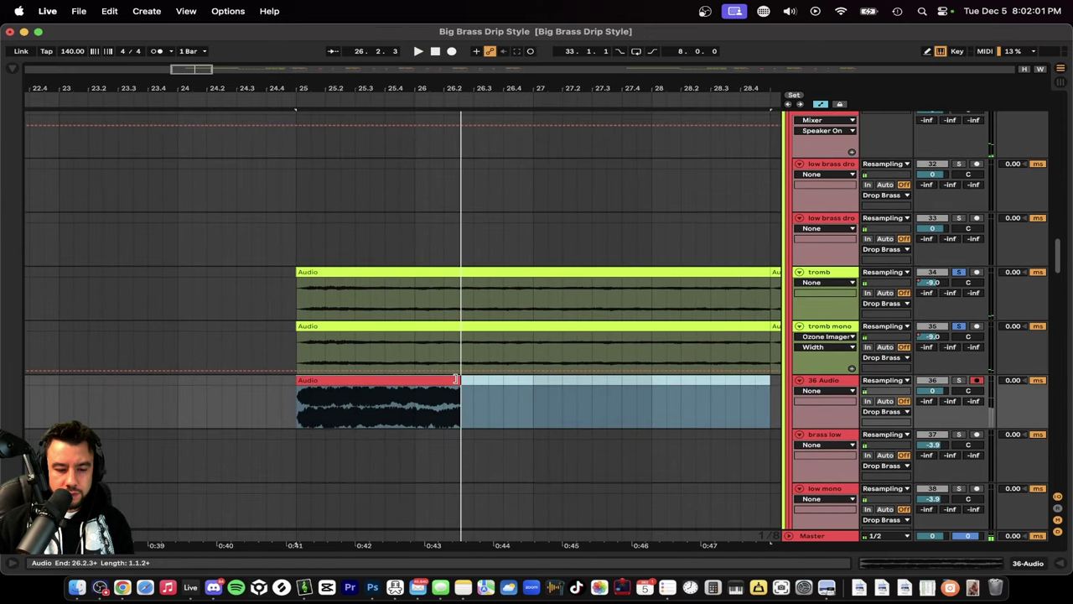
Step: Shorten the recorded 36 Audio clip so that it ends at 25.3.1
{"action": "left_click_drag", "start_coordinate": [455, 379], "coordinate": [368, 387]}
{"action": "scroll", "coordinate": [358, 389], "scroll_direction": "up", "scroll_amount": 5}
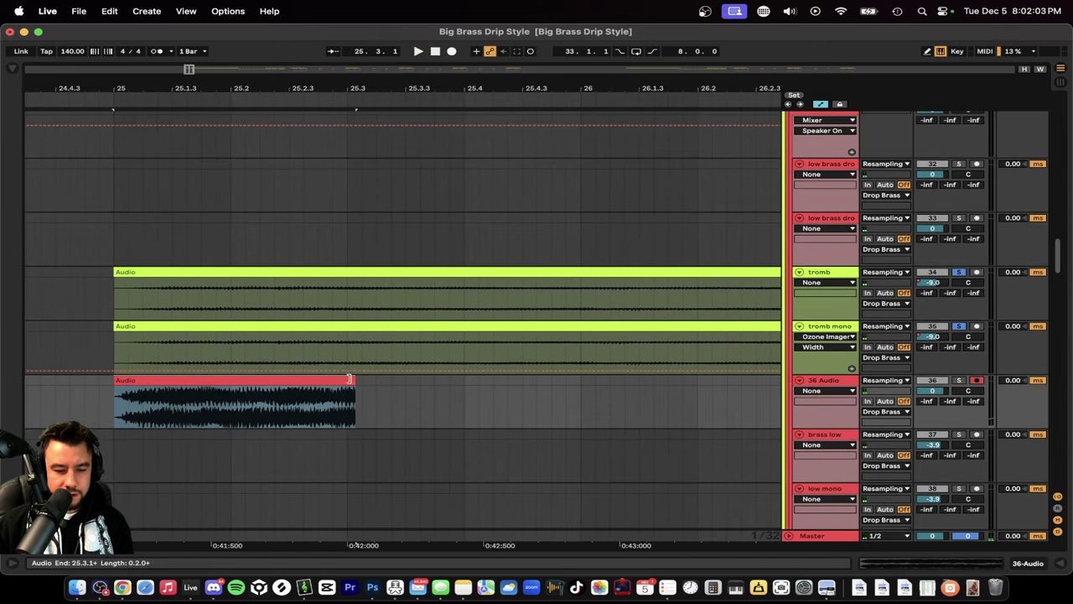
{"action": "left_click_drag", "start_coordinate": [351, 380], "coordinate": [347, 382]}
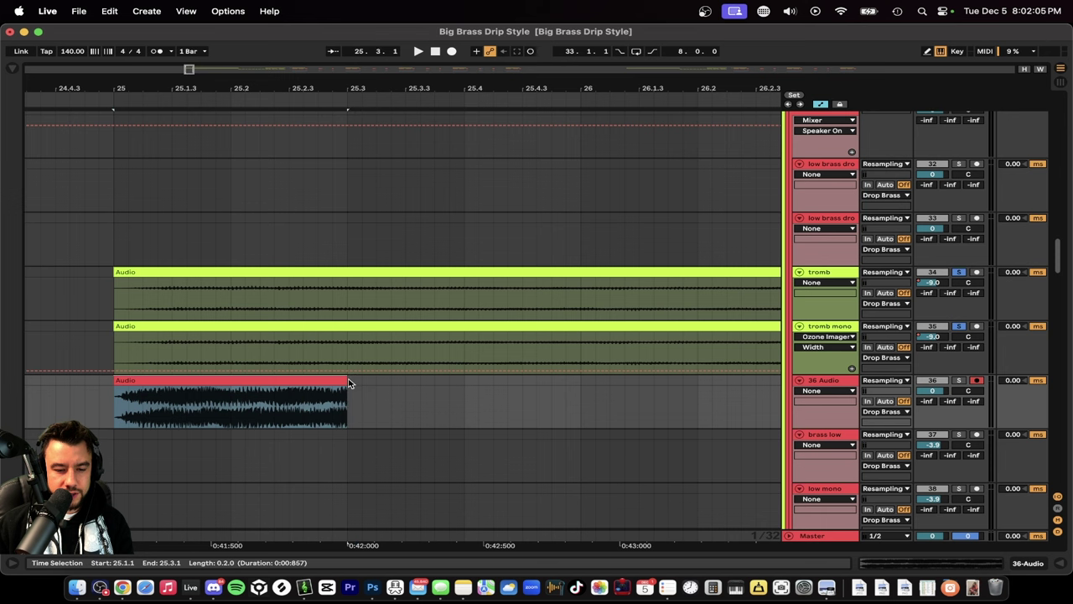
Step: Hide the automation lanes and place the 36 Audio clip at 33.3.1 with a length of 0.1.1
{"action": "left_click", "coordinate": [820, 104]}
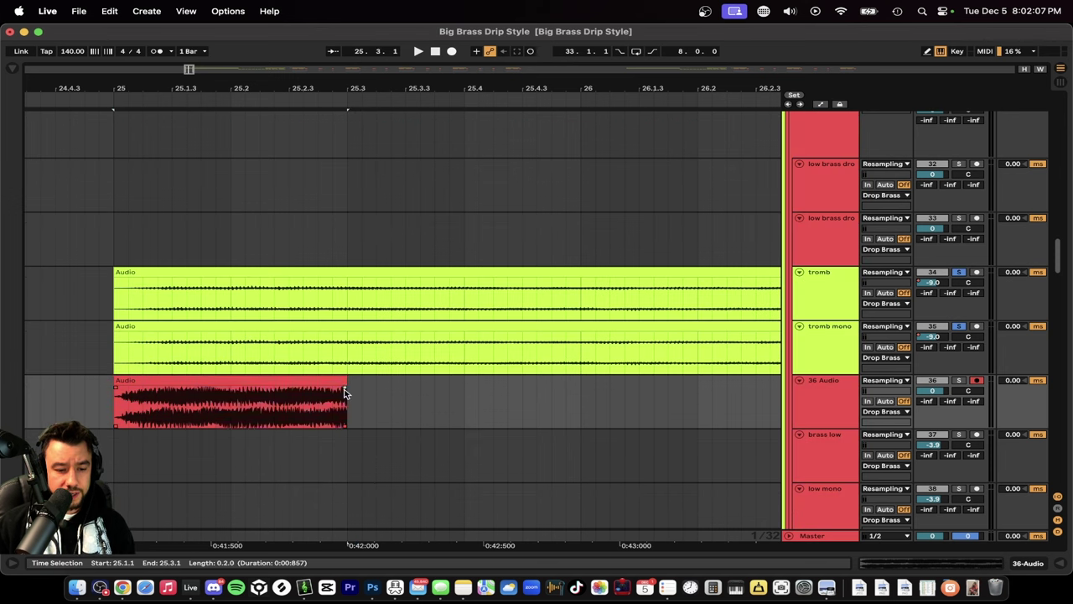
{"action": "scroll", "coordinate": [305, 391], "scroll_direction": "down", "scroll_amount": 4}
{"action": "left_click_drag", "start_coordinate": [321, 376], "coordinate": [561, 393]}
{"action": "scroll", "coordinate": [245, 383], "scroll_direction": "down", "scroll_amount": 5}
{"action": "scroll", "coordinate": [247, 410], "scroll_direction": "down", "scroll_amount": 3}
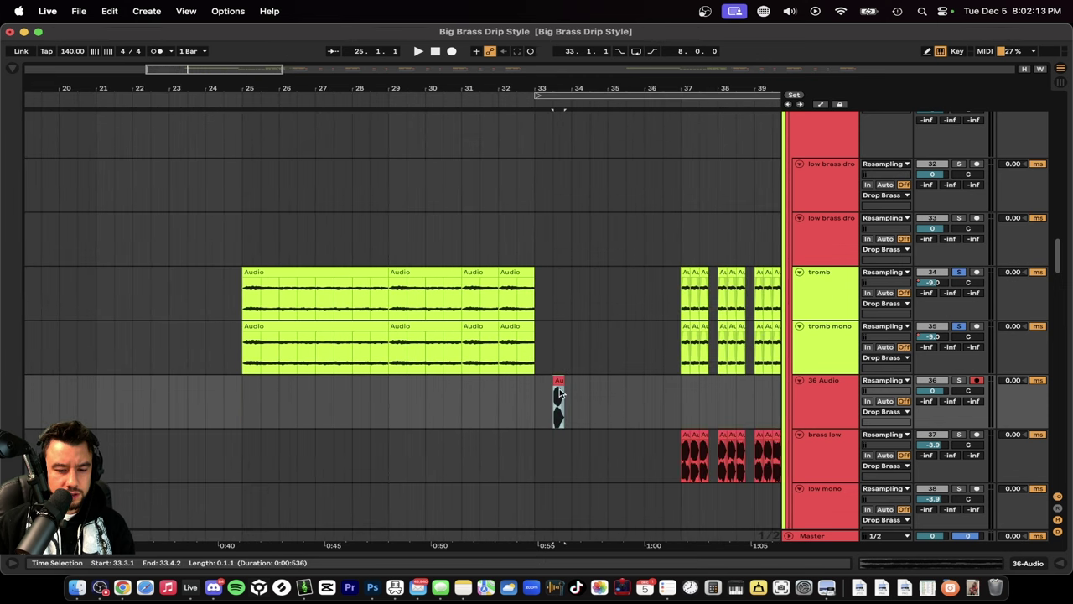
{"action": "scroll", "coordinate": [645, 396], "scroll_direction": "up", "scroll_amount": 2}
{"action": "scroll", "coordinate": [646, 396], "scroll_direction": "down", "scroll_amount": 3}
{"action": "scroll", "coordinate": [646, 396], "scroll_direction": "up", "scroll_amount": 3}
{"action": "scroll", "coordinate": [560, 416], "scroll_direction": "down", "scroll_amount": 2}
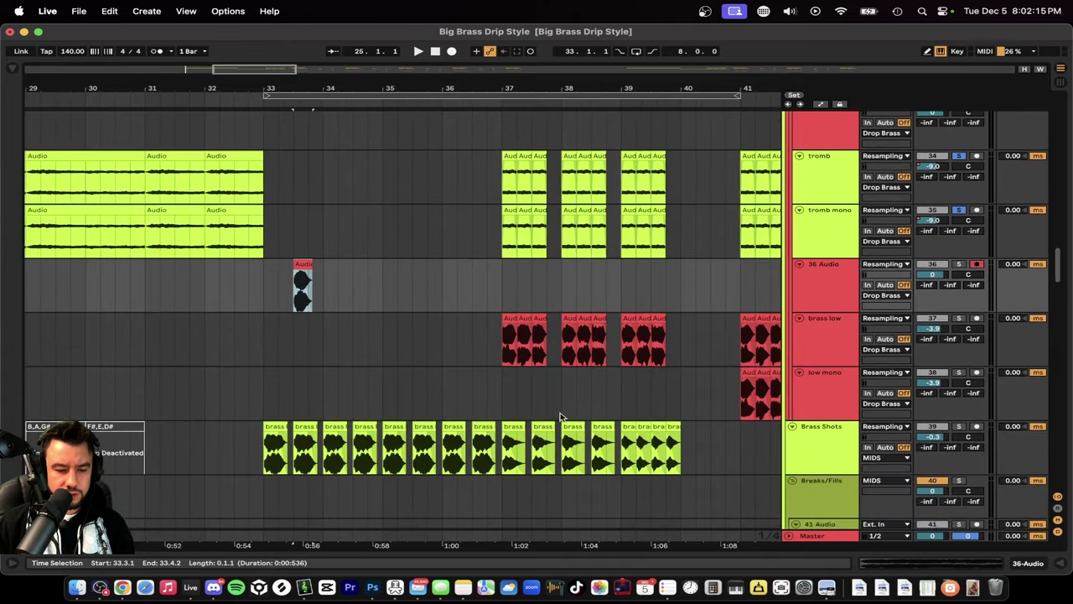
Step: Solo Brass Shots, play it from the first brass loop clip at bar 33, and show the track's effects
{"action": "left_click", "coordinate": [256, 433]}
{"action": "left_click", "coordinate": [959, 426]}
{"action": "key", "text": "space"}
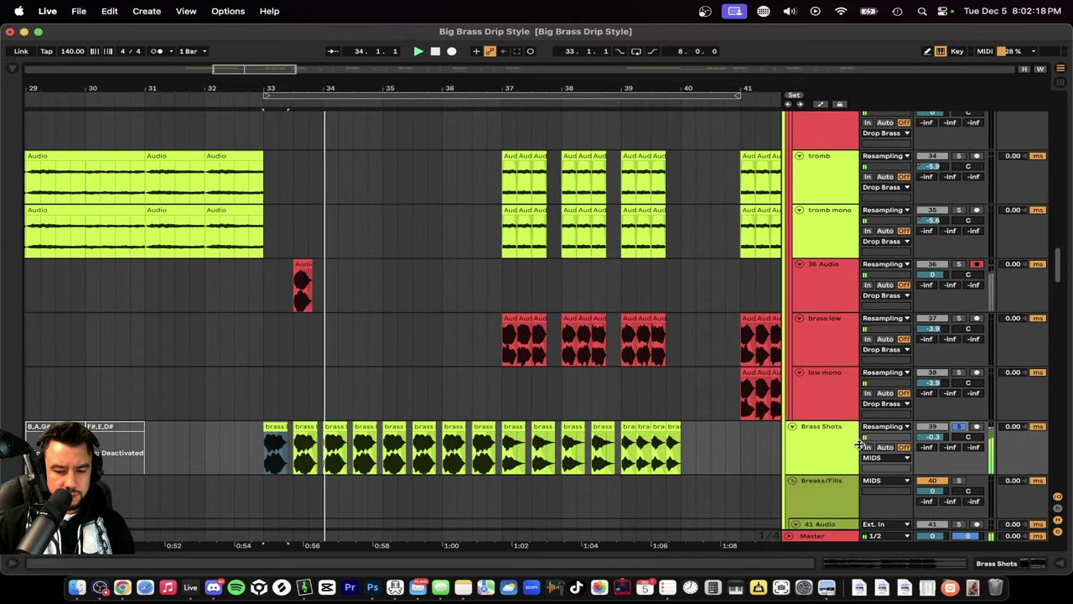
{"action": "double_click", "coordinate": [835, 447]}
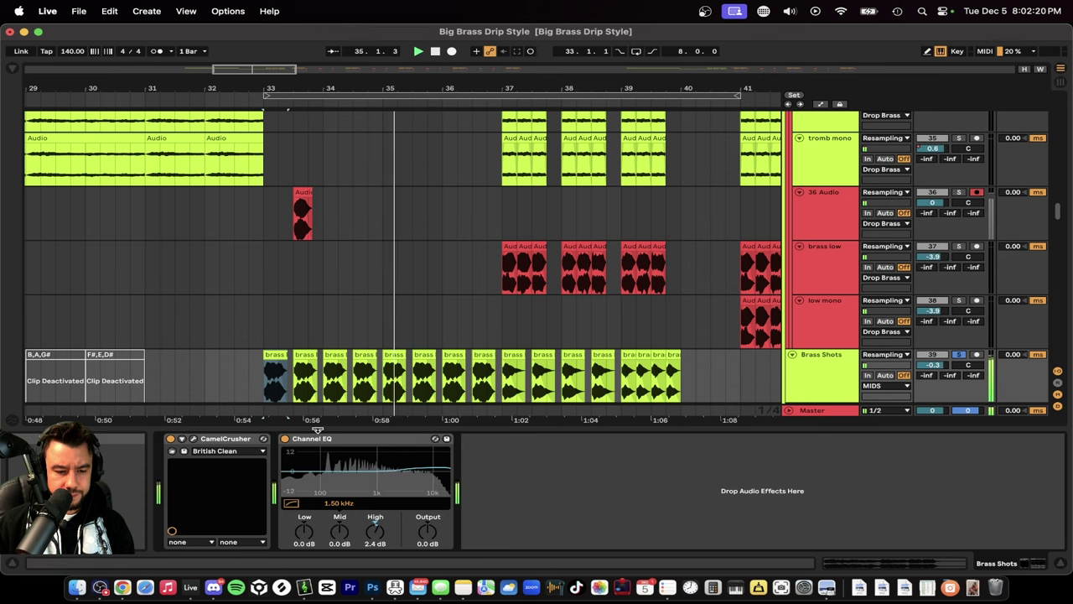
Step: Bypass CamelCrusher on Brass Shots, play from bar 33 to hear the difference, and re-enable it
{"action": "key", "text": "space"}
{"action": "left_click", "coordinate": [170, 439]}
{"action": "key", "text": "space"}
{"action": "key", "text": "space"}
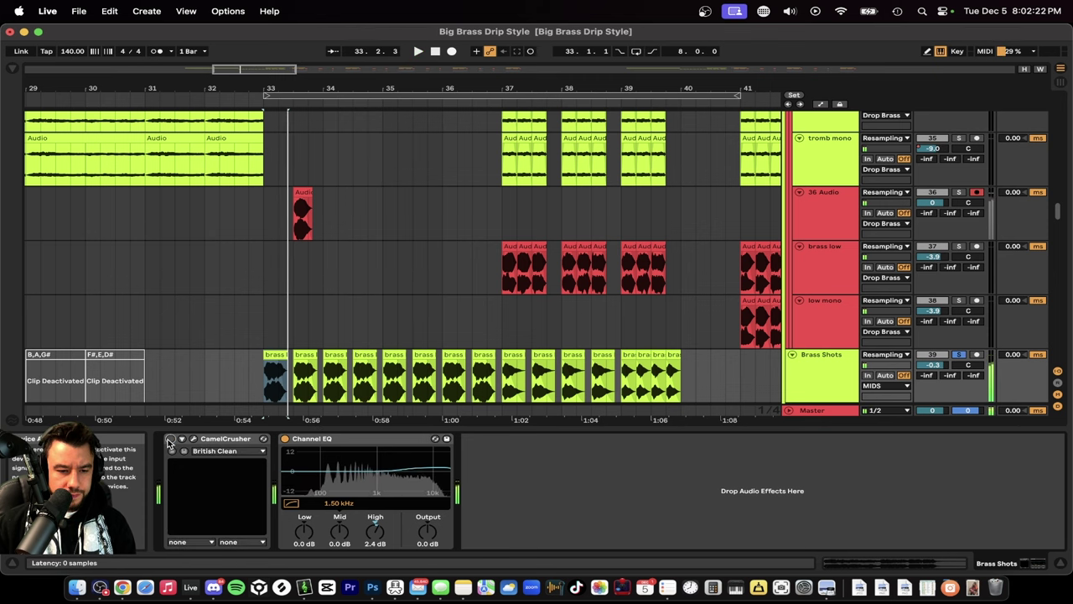
{"action": "left_click", "coordinate": [171, 439]}
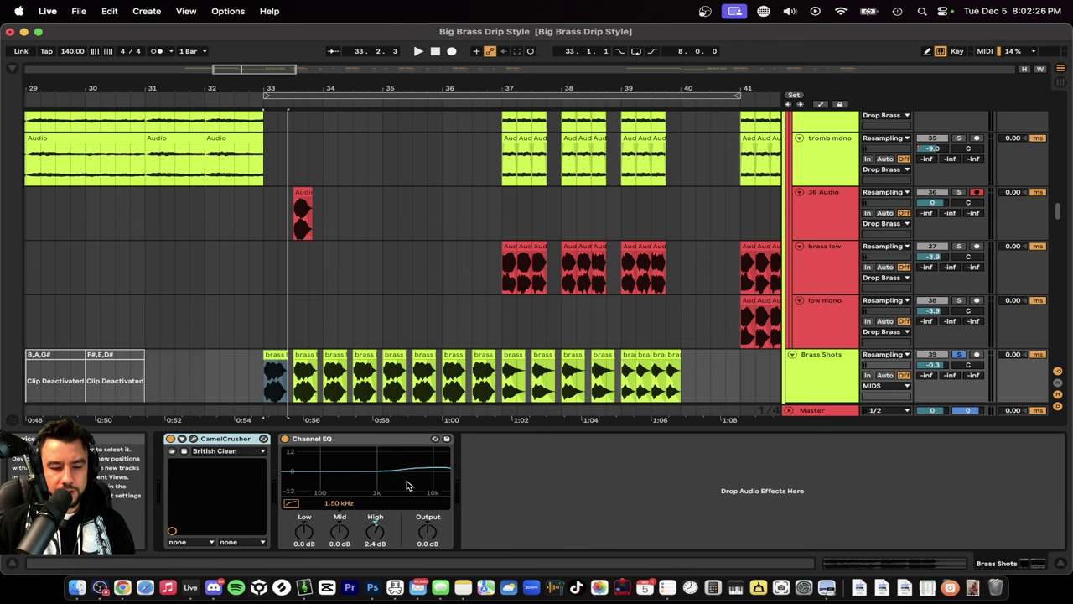
Step: Hide the device view and play the soloed Brass Shots from bar 33
{"action": "left_click", "coordinate": [346, 429]}
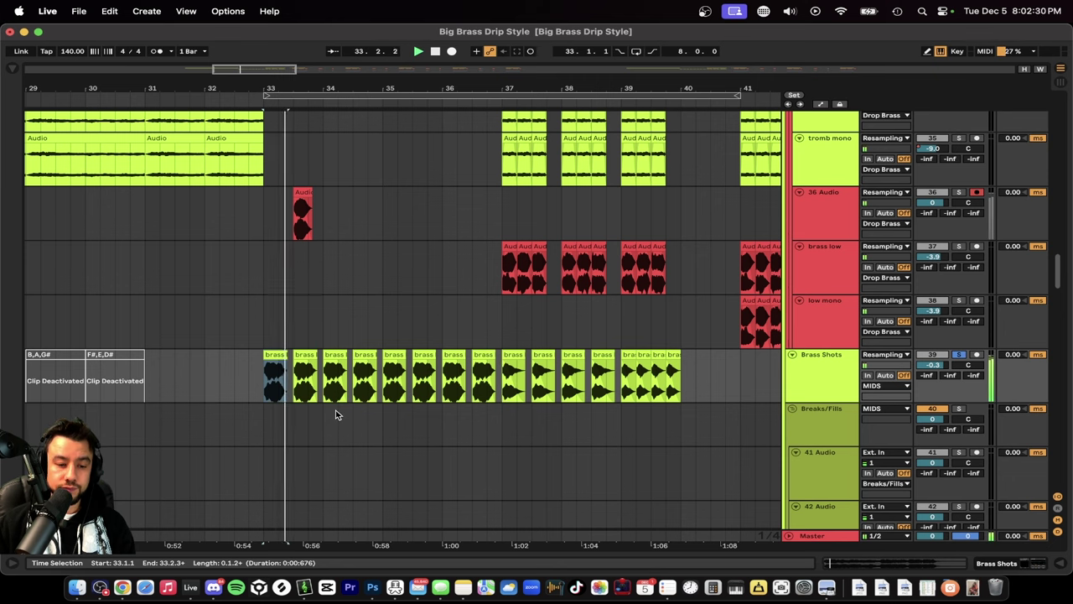
{"action": "scroll", "coordinate": [336, 409], "scroll_direction": "up", "scroll_amount": 2}
{"action": "scroll", "coordinate": [331, 352], "scroll_direction": "down", "scroll_amount": 3}
{"action": "scroll", "coordinate": [331, 352], "scroll_direction": "left", "scroll_amount": 2}
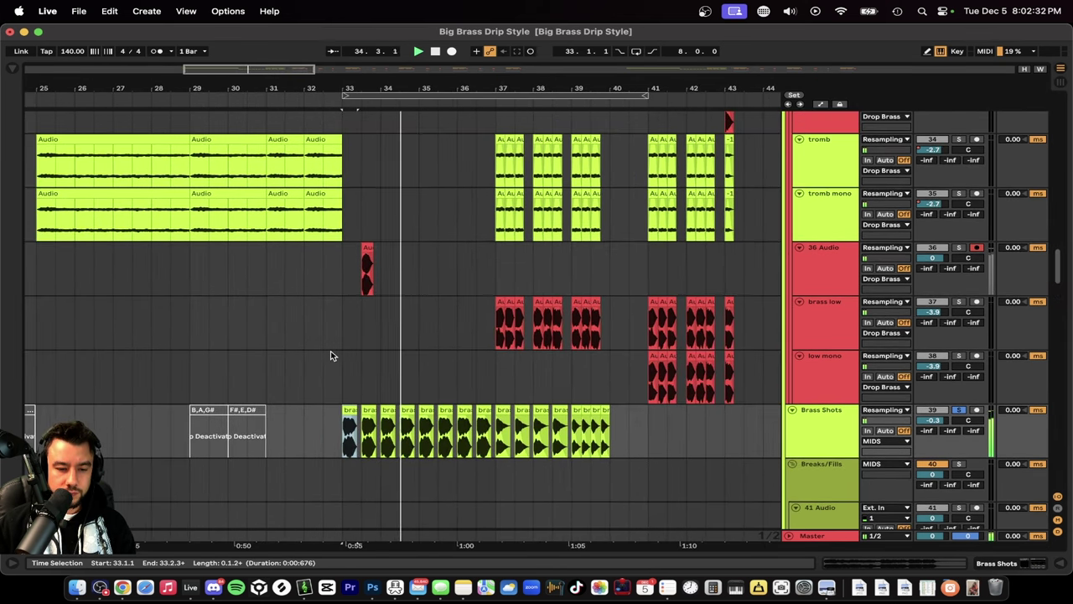
{"action": "scroll", "coordinate": [331, 352], "scroll_direction": "up", "scroll_amount": 2}
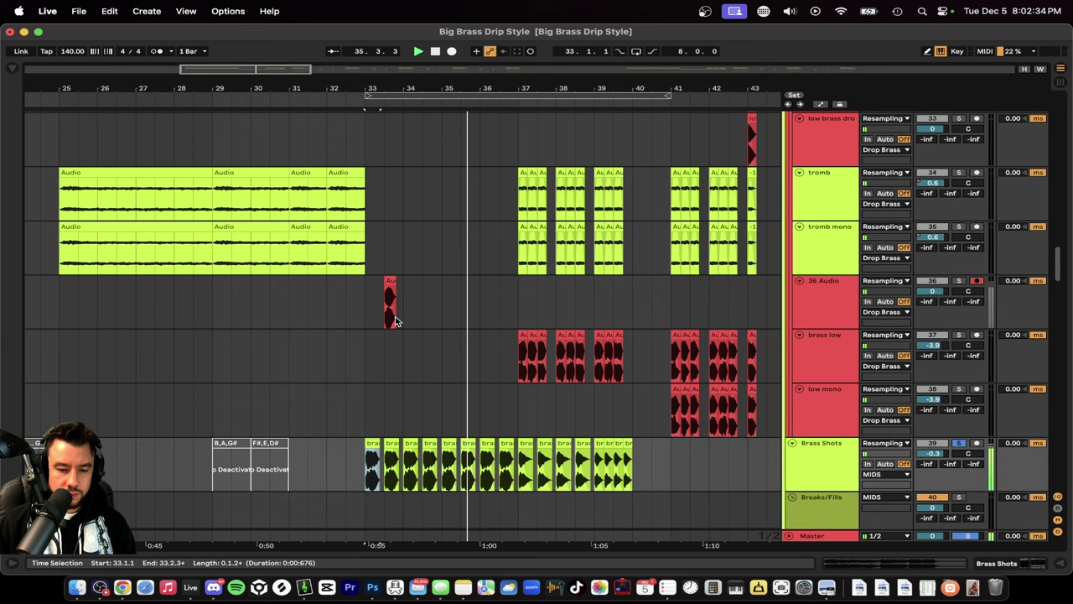
Step: Stop playback, and select the 36 Audio clip at 33.3.1 and the first brass low clip at bar 37
{"action": "left_click", "coordinate": [389, 283]}
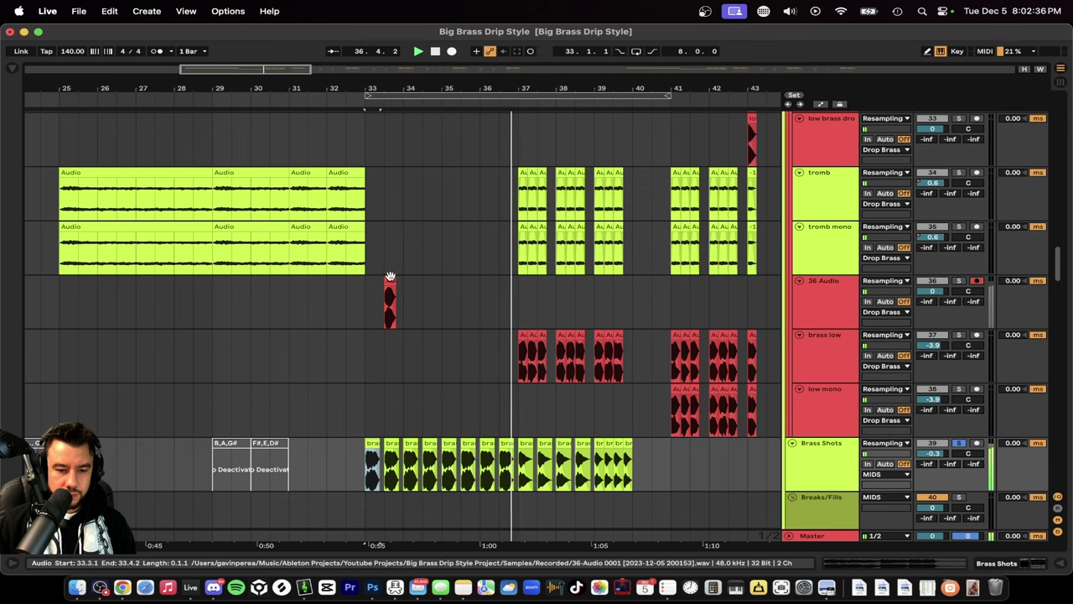
{"action": "key", "text": "space"}
{"action": "scroll", "coordinate": [676, 461], "scroll_direction": "up", "scroll_amount": 3}
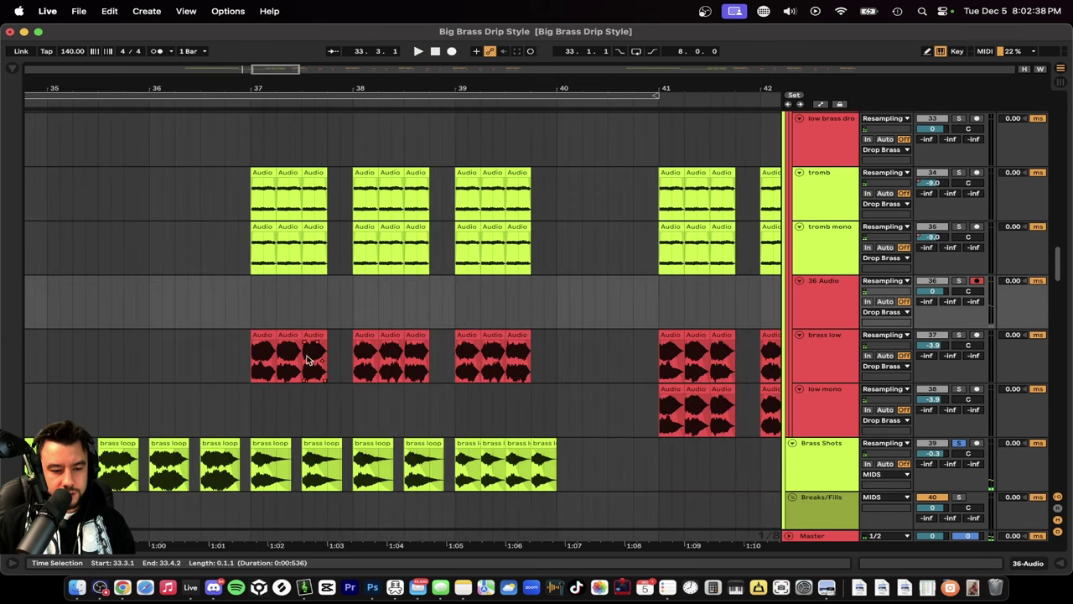
{"action": "left_click", "coordinate": [263, 335]}
{"action": "scroll", "coordinate": [268, 338], "scroll_direction": "down", "scroll_amount": 2}
{"action": "scroll", "coordinate": [272, 340], "scroll_direction": "up", "scroll_amount": 3}
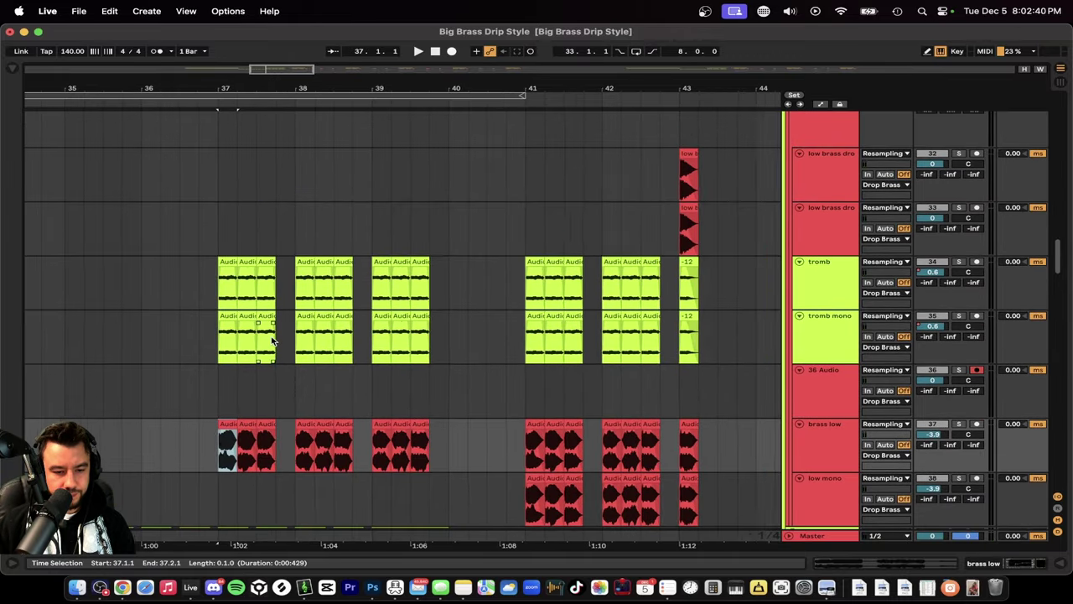
Step: Select the long tromb clip that starts at bar 25
{"action": "scroll", "coordinate": [271, 338], "scroll_direction": "down", "scroll_amount": 2}
{"action": "scroll", "coordinate": [271, 337], "scroll_direction": "left", "scroll_amount": 10}
{"action": "left_click", "coordinate": [119, 271]}
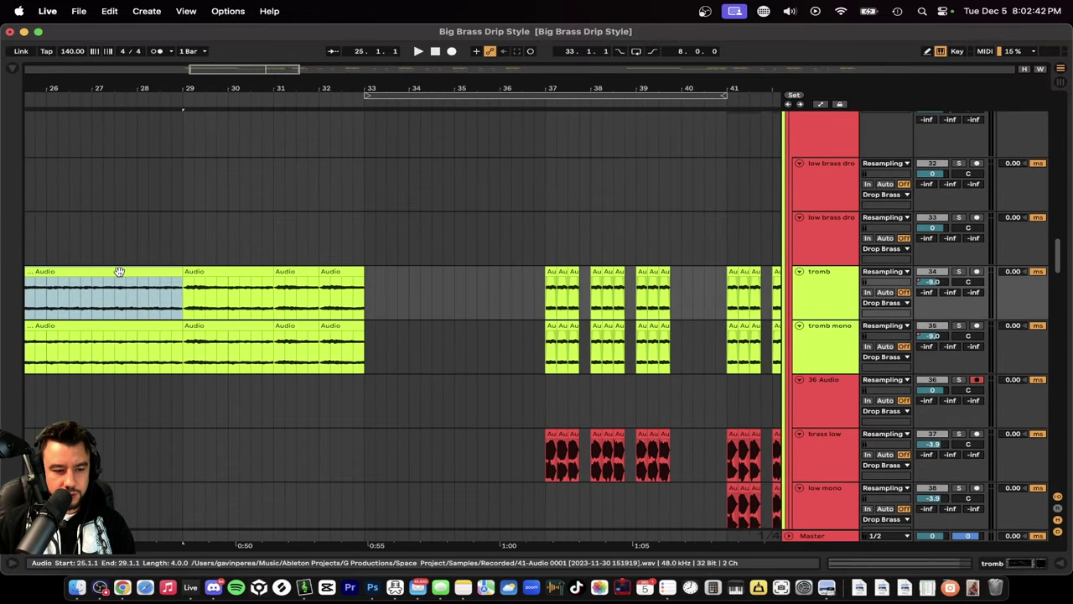
Step: Open the tuba clip at bar 37 of the brass scale group to show its MIDI notes
{"action": "scroll", "coordinate": [119, 271], "scroll_direction": "left", "scroll_amount": 4}
{"action": "scroll", "coordinate": [119, 271], "scroll_direction": "right", "scroll_amount": 4}
{"action": "scroll", "coordinate": [557, 347], "scroll_direction": "right", "scroll_amount": 5}
{"action": "scroll", "coordinate": [557, 347], "scroll_direction": "up", "scroll_amount": 4}
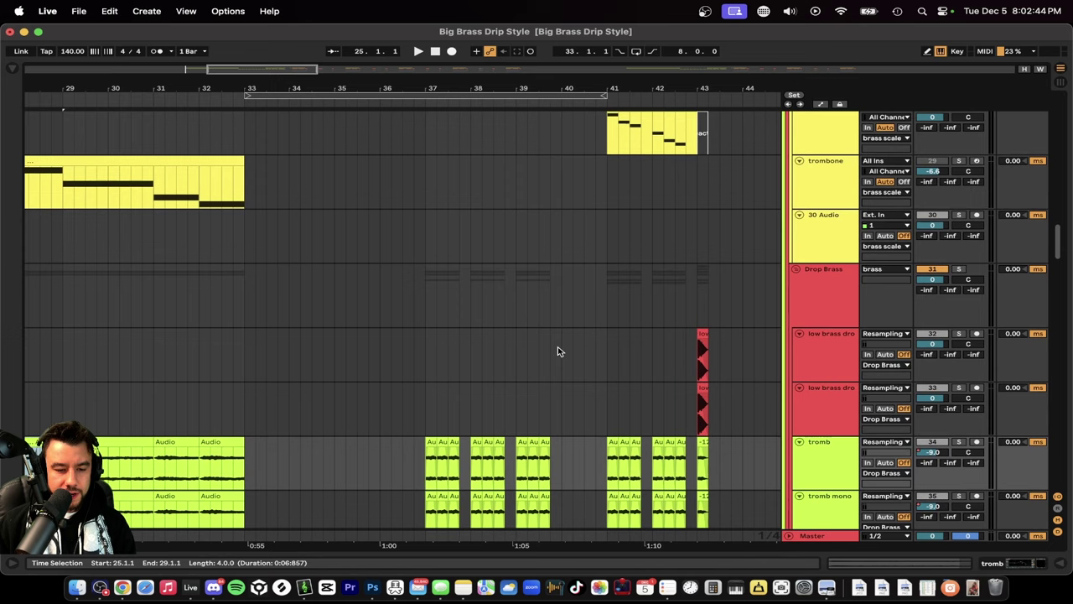
{"action": "scroll", "coordinate": [434, 421], "scroll_direction": "up", "scroll_amount": 7}
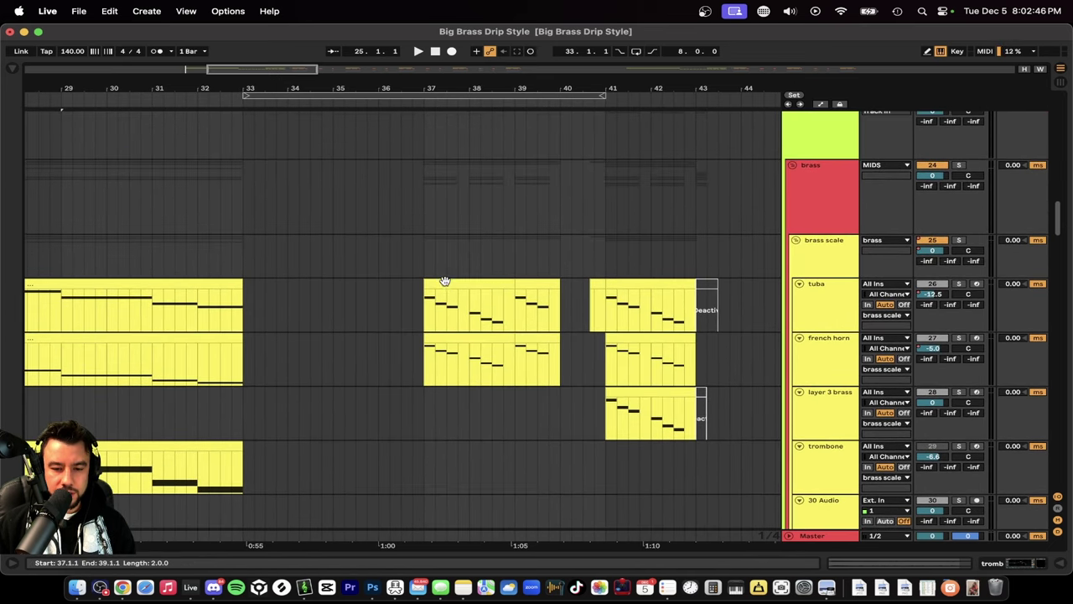
{"action": "double_click", "coordinate": [444, 280]}
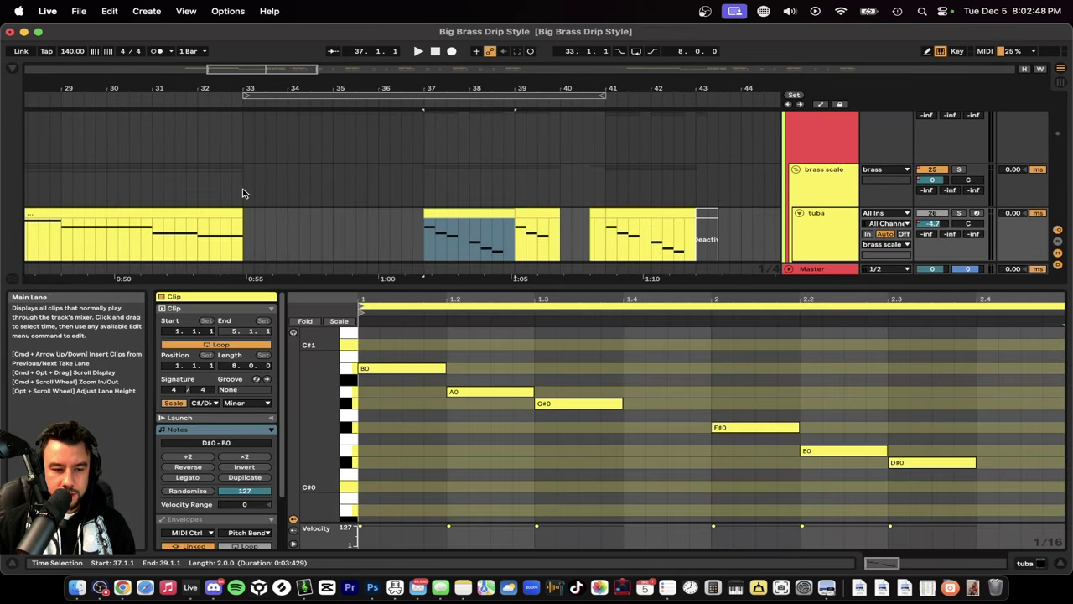
Step: Show the notes of the tuba clip at bar 25 and select its long C#1 note
{"action": "scroll", "coordinate": [227, 201], "scroll_direction": "left", "scroll_amount": 2}
{"action": "left_click", "coordinate": [195, 211]}
{"action": "left_click", "coordinate": [412, 407]}
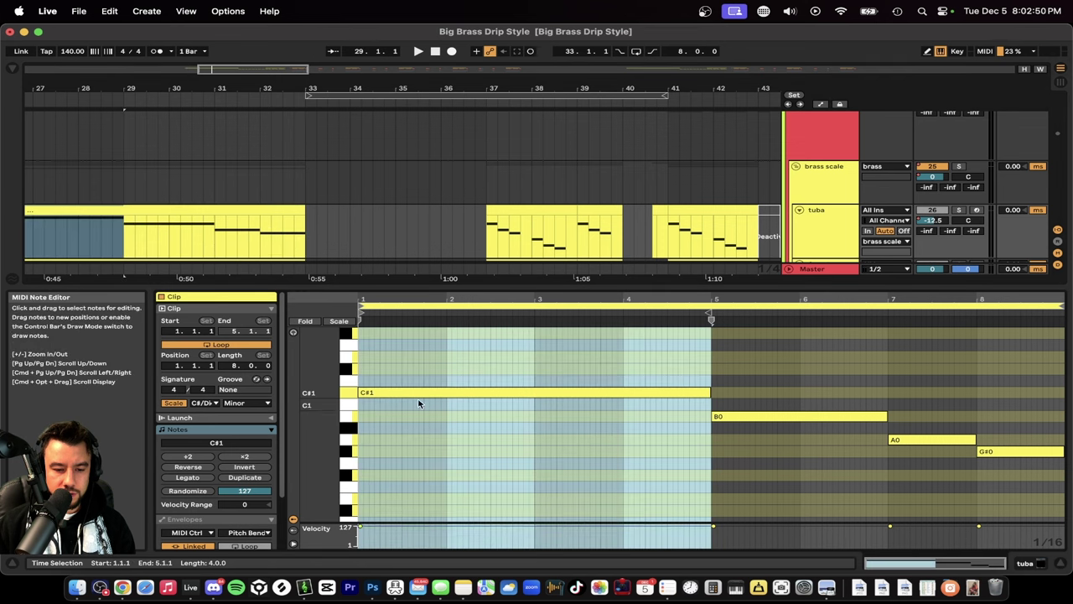
{"action": "left_click", "coordinate": [378, 394]}
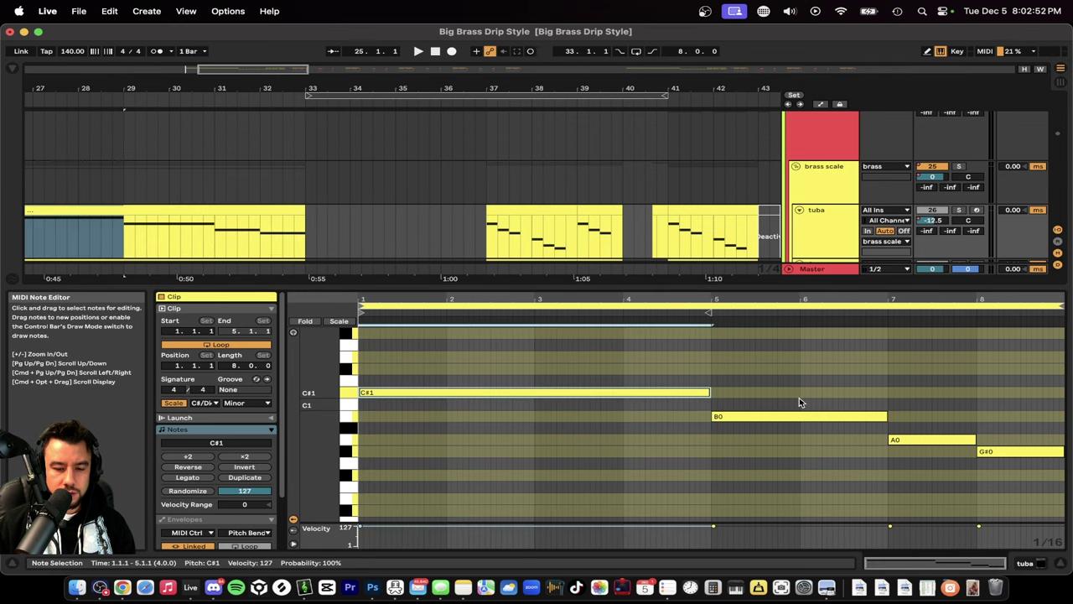
Step: Reopen the tuba clip at bar 37 and examine its note pattern across both bars
{"action": "double_click", "coordinate": [508, 287]}
{"action": "double_click", "coordinate": [519, 205]}
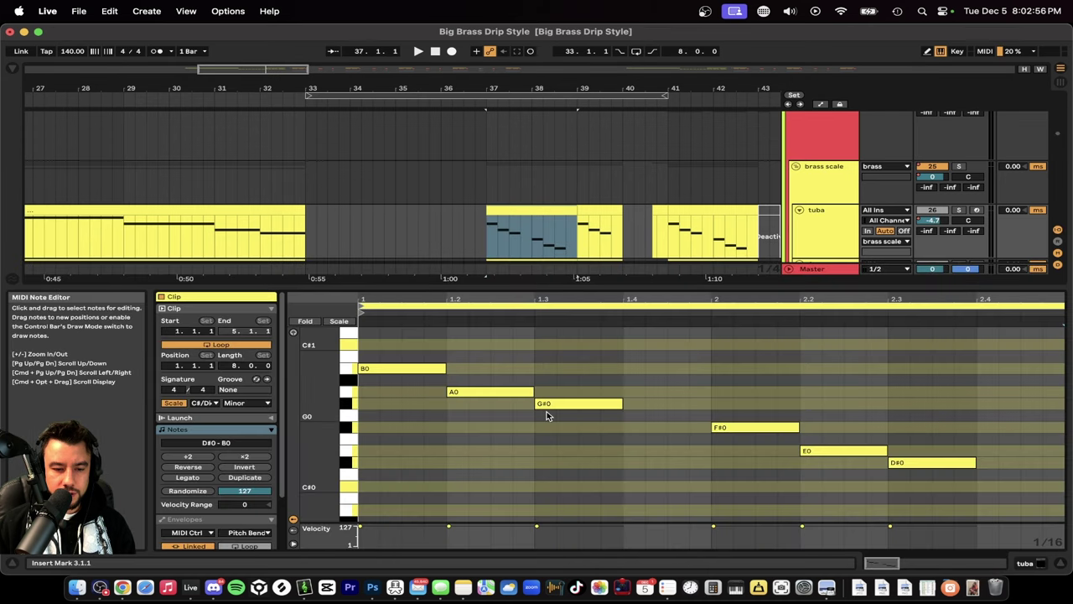
{"action": "left_click", "coordinate": [646, 473]}
{"action": "scroll", "coordinate": [545, 460], "scroll_direction": "up", "scroll_amount": 1}
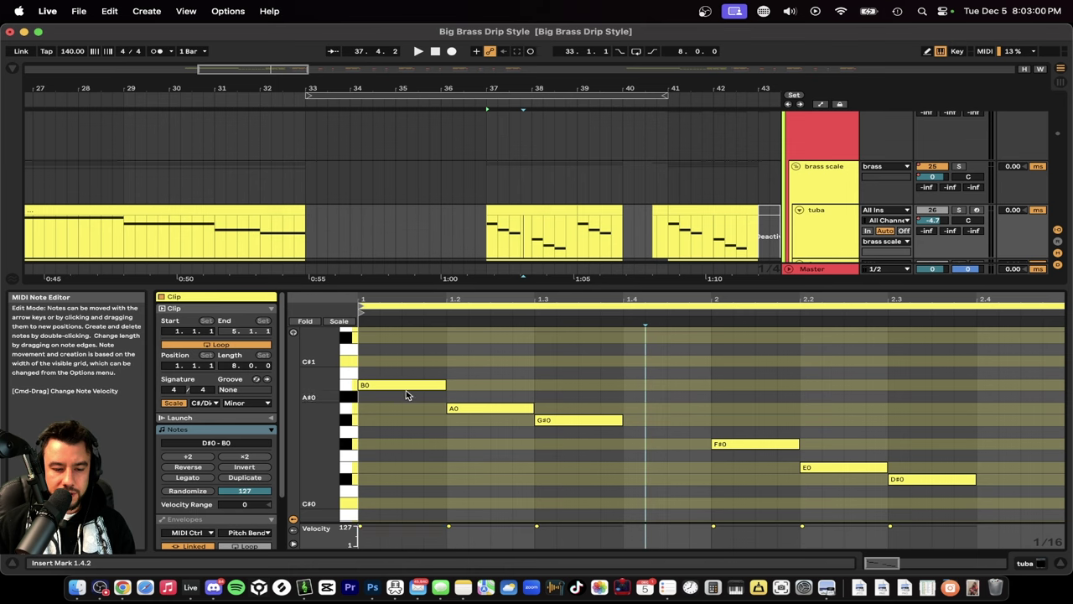
{"action": "scroll", "coordinate": [405, 390], "scroll_direction": "down", "scroll_amount": 5}
{"action": "scroll", "coordinate": [406, 389], "scroll_direction": "right", "scroll_amount": 2}
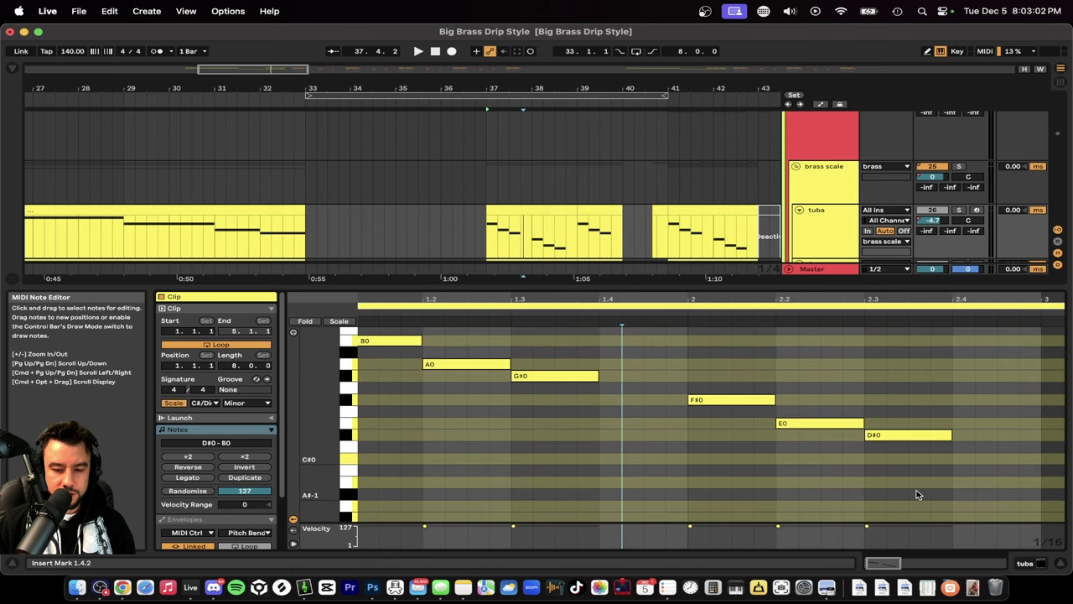
{"action": "scroll", "coordinate": [718, 380], "scroll_direction": "up", "scroll_amount": 2}
{"action": "scroll", "coordinate": [717, 380], "scroll_direction": "left", "scroll_amount": 2}
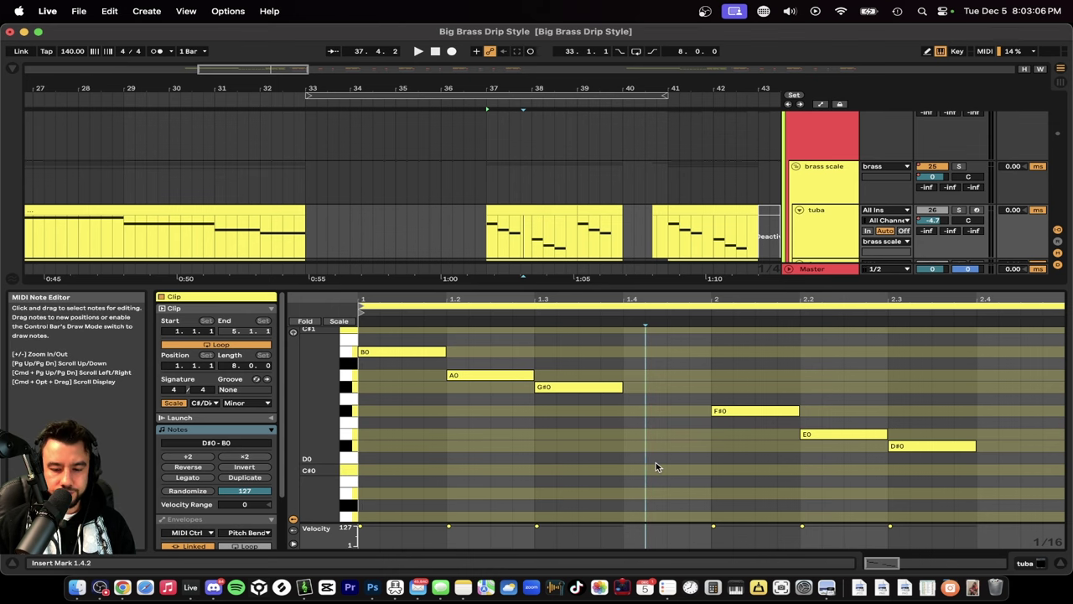
Step: Hide the clip view and select the range 25.1.1 to 25.3.1 on the tromb mono track
{"action": "key", "text": "alt+super+l"}
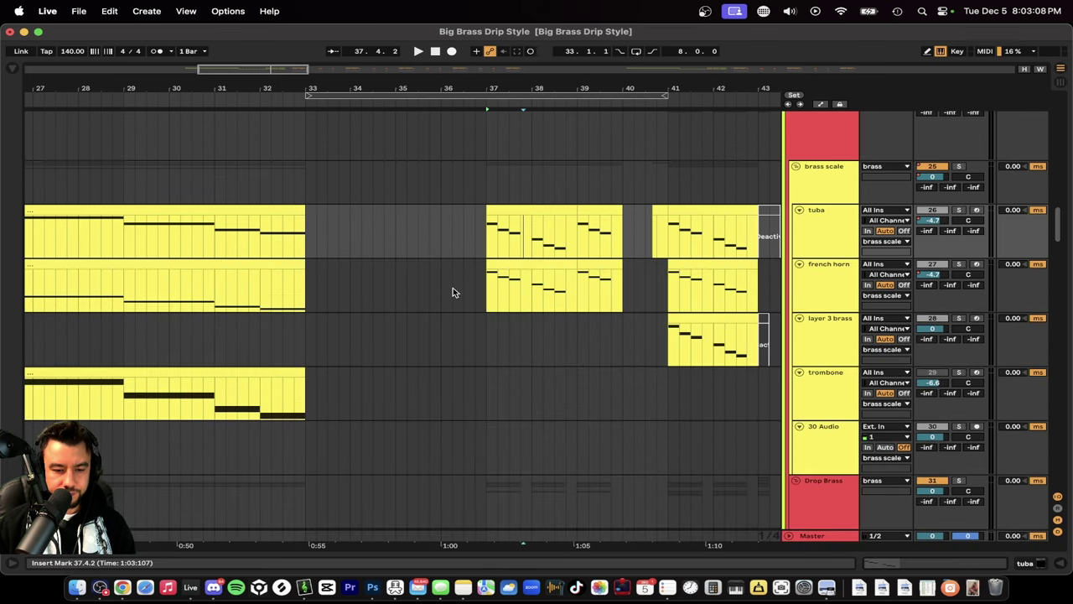
{"action": "scroll", "coordinate": [452, 289], "scroll_direction": "down", "scroll_amount": 3}
{"action": "scroll", "coordinate": [452, 289], "scroll_direction": "down", "scroll_amount": 5}
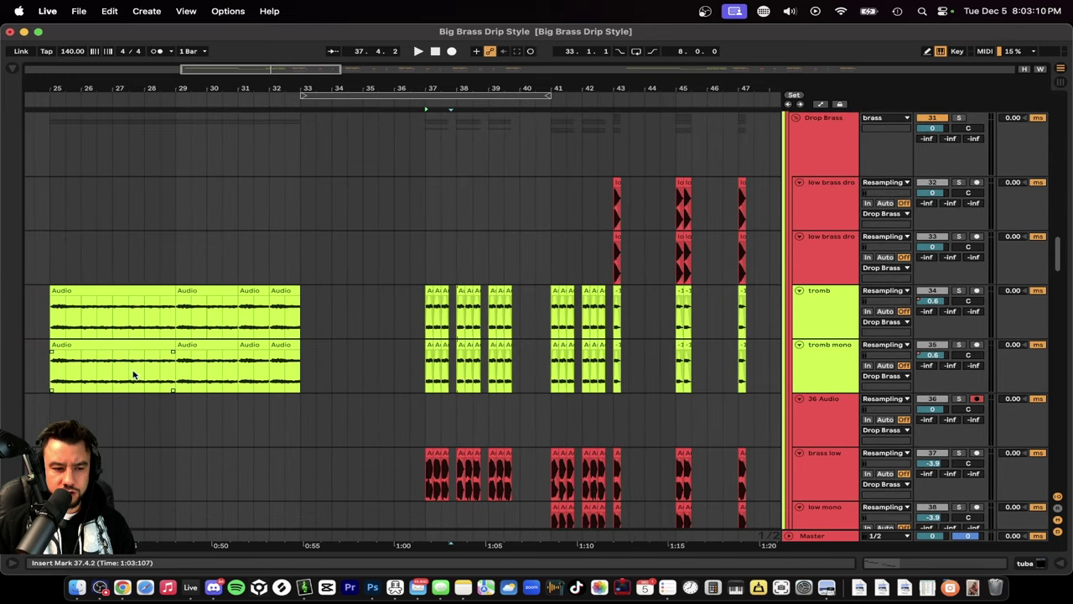
{"action": "left_click_drag", "start_coordinate": [52, 326], "coordinate": [65, 352]}
{"action": "scroll", "coordinate": [395, 332], "scroll_direction": "up", "scroll_amount": 4}
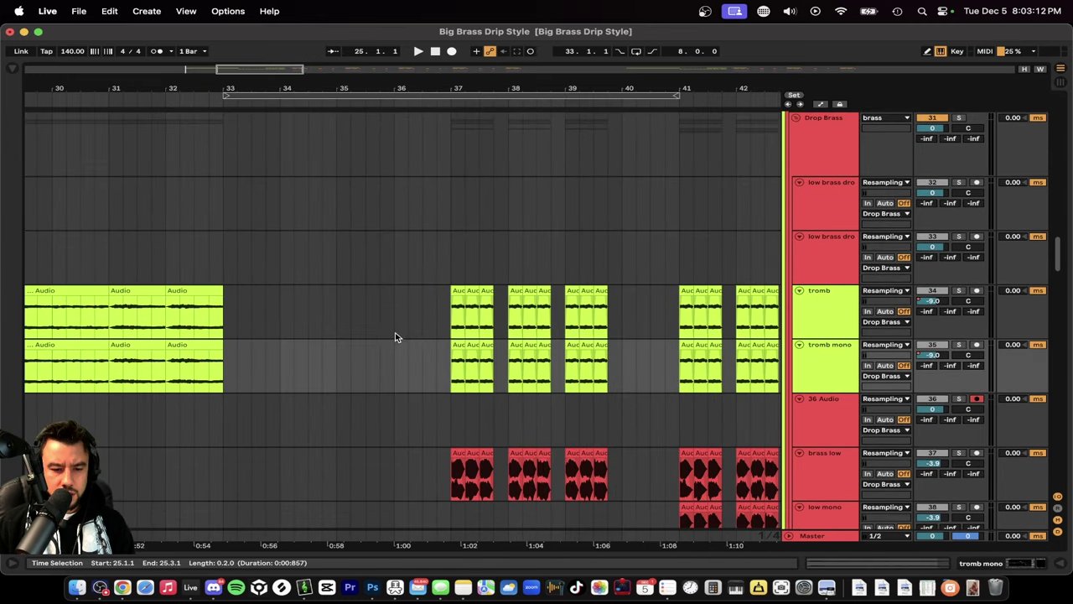
Step: Solo the tromb track and play it from its first clip at bar 37
{"action": "left_click", "coordinate": [415, 291]}
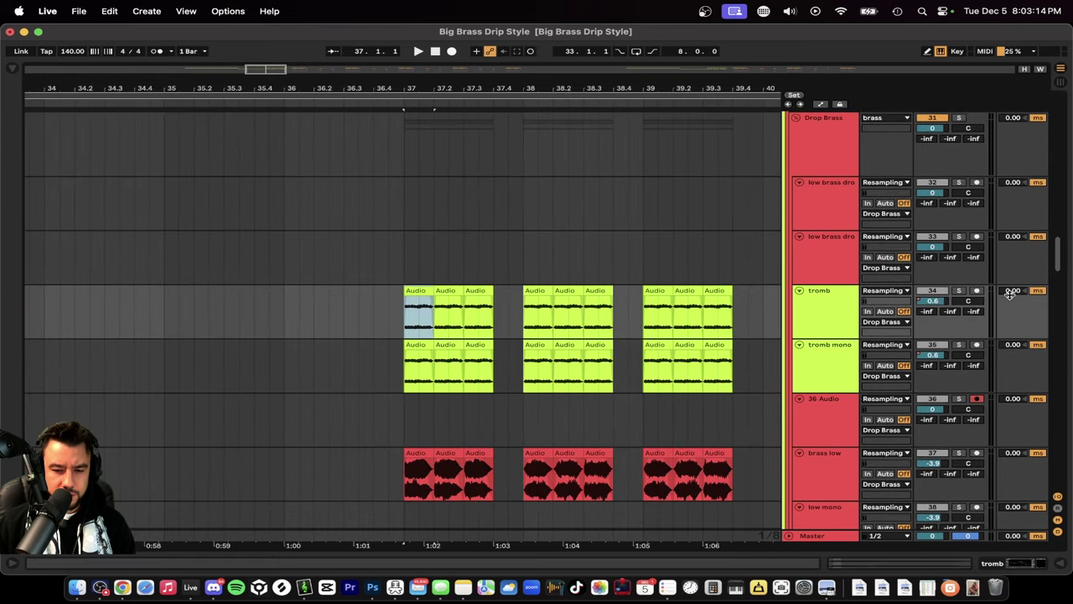
{"action": "left_click", "coordinate": [955, 291]}
{"action": "key", "text": "space"}
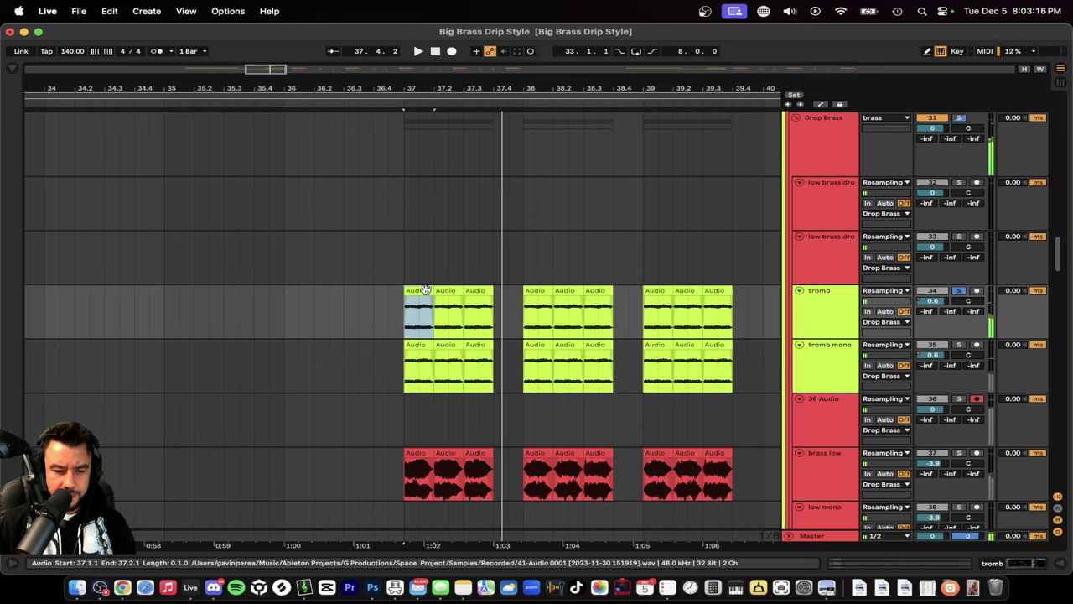
Step: Check the pitch transposition of the first three tromb clips, starting at 37.1.1, 37.2.1 and 37.3.1
{"action": "double_click", "coordinate": [417, 314]}
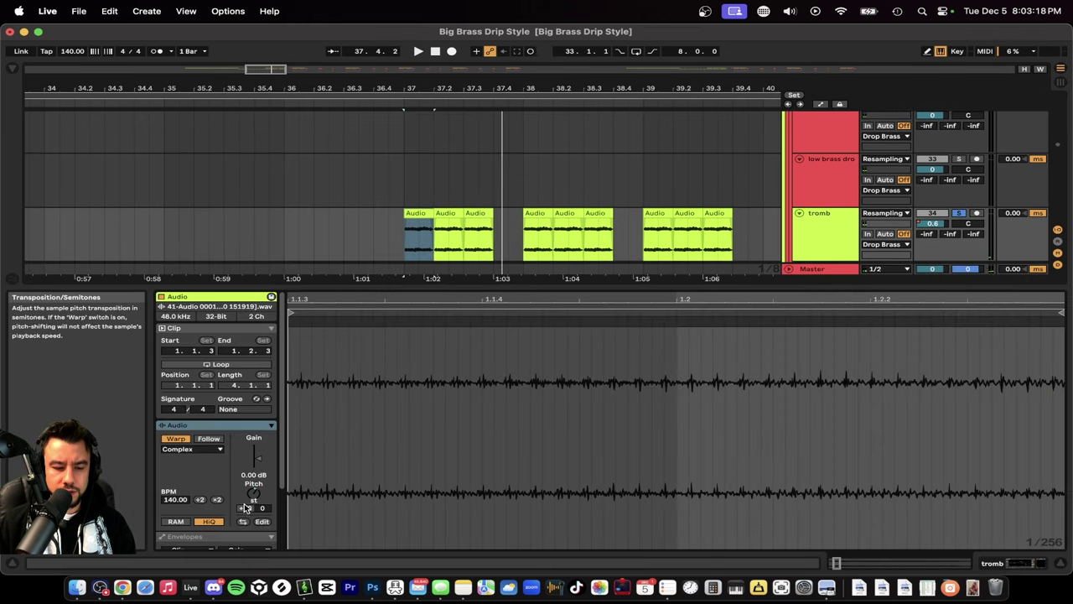
{"action": "scroll", "coordinate": [392, 329], "scroll_direction": "up", "scroll_amount": 3}
{"action": "scroll", "coordinate": [416, 245], "scroll_direction": "up", "scroll_amount": 3}
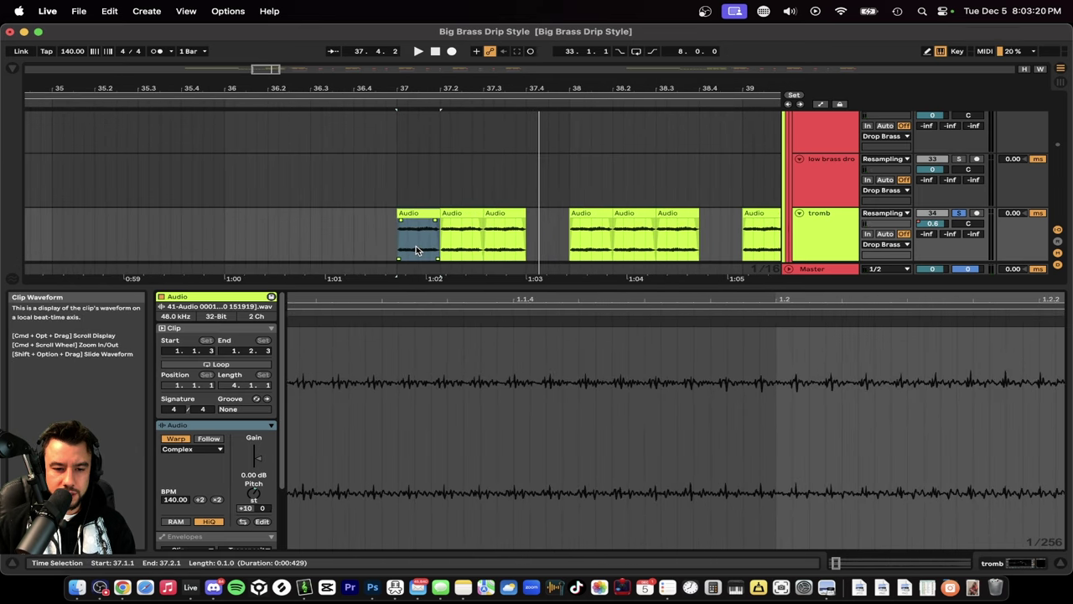
{"action": "left_click", "coordinate": [461, 211]}
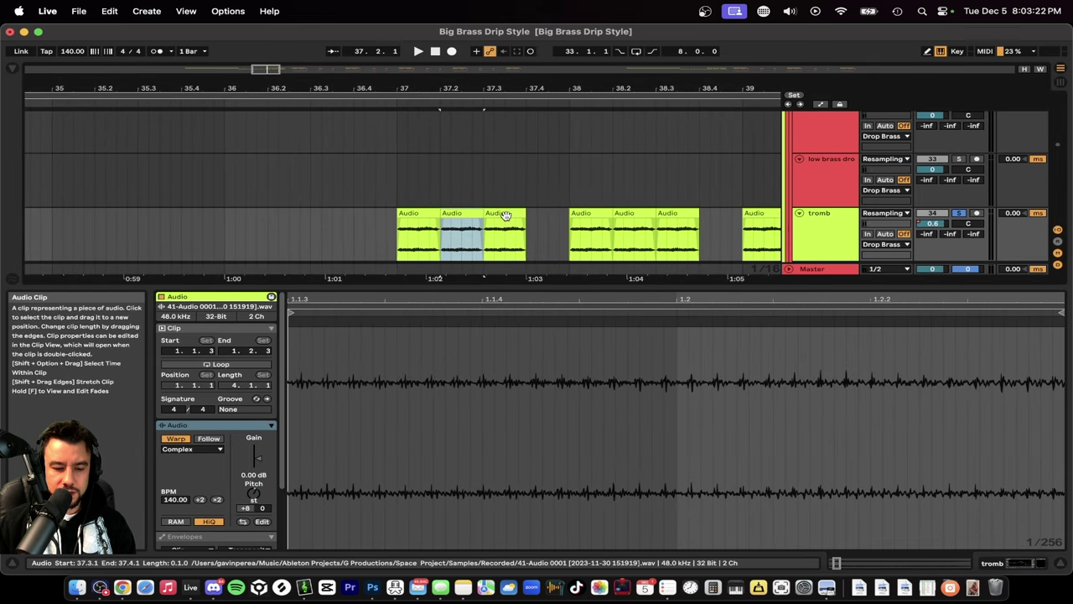
{"action": "left_click", "coordinate": [505, 216]}
{"action": "scroll", "coordinate": [501, 243], "scroll_direction": "down", "scroll_amount": 2}
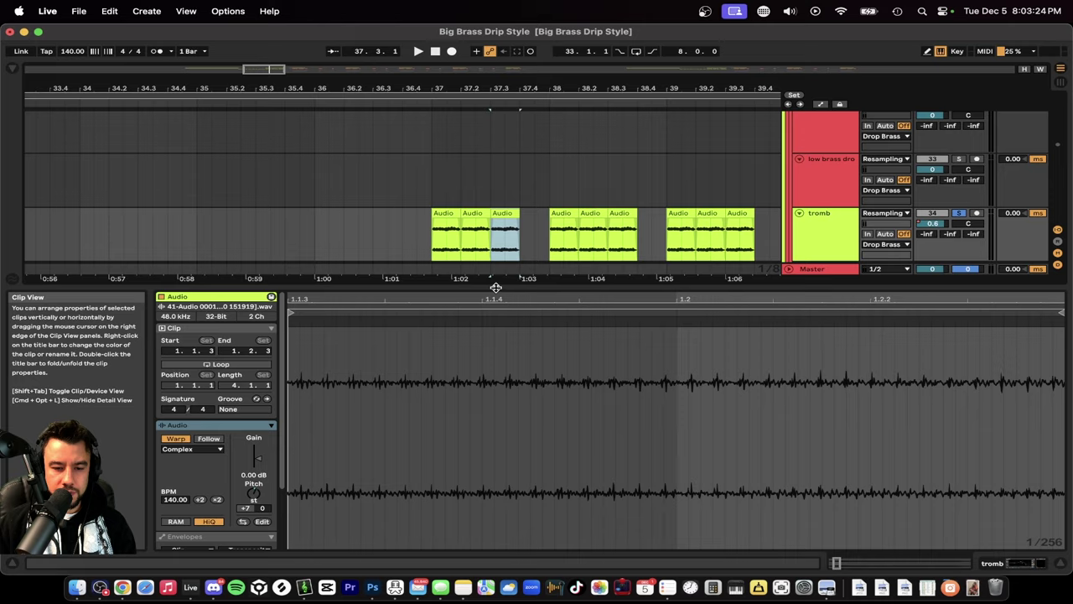
Step: Hide the clip view, solo tuba and french horn, and play from the tuba clip at bar 37
{"action": "left_click", "coordinate": [496, 288]}
{"action": "scroll", "coordinate": [496, 292], "scroll_direction": "up", "scroll_amount": 10}
{"action": "scroll", "coordinate": [496, 292], "scroll_direction": "down", "scroll_amount": 1}
{"action": "left_click", "coordinate": [447, 308]}
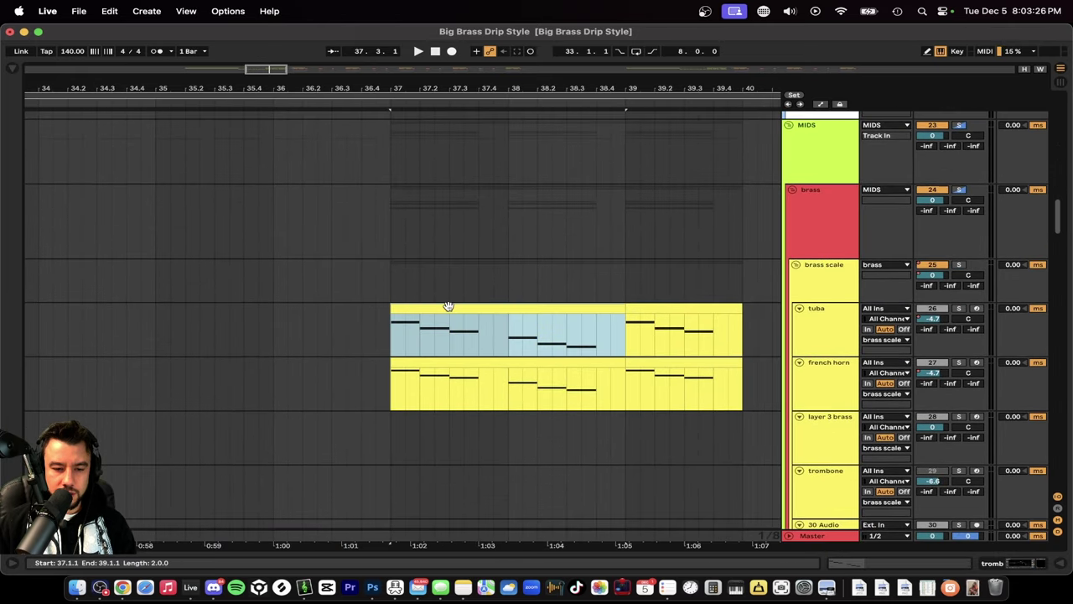
{"action": "left_click", "coordinate": [958, 308]}
{"action": "key", "text": "space"}
Step: Add tromb mono to the soloed tuba, french horn and tromb tracks, and play the layers together from bar 37
{"action": "scroll", "coordinate": [559, 370], "scroll_direction": "down", "scroll_amount": 2}
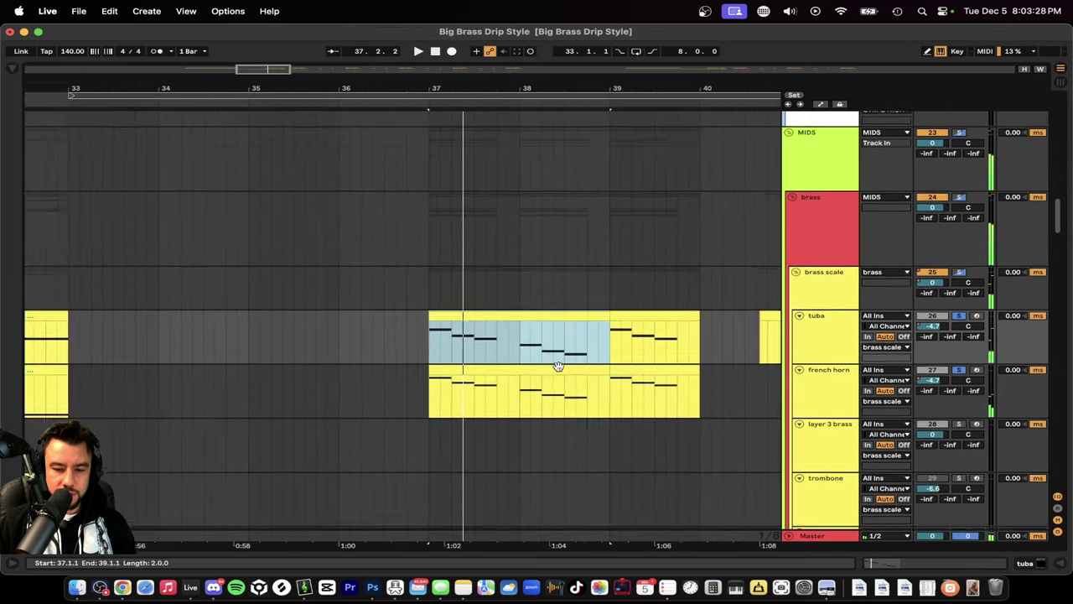
{"action": "scroll", "coordinate": [559, 370], "scroll_direction": "down", "scroll_amount": 5}
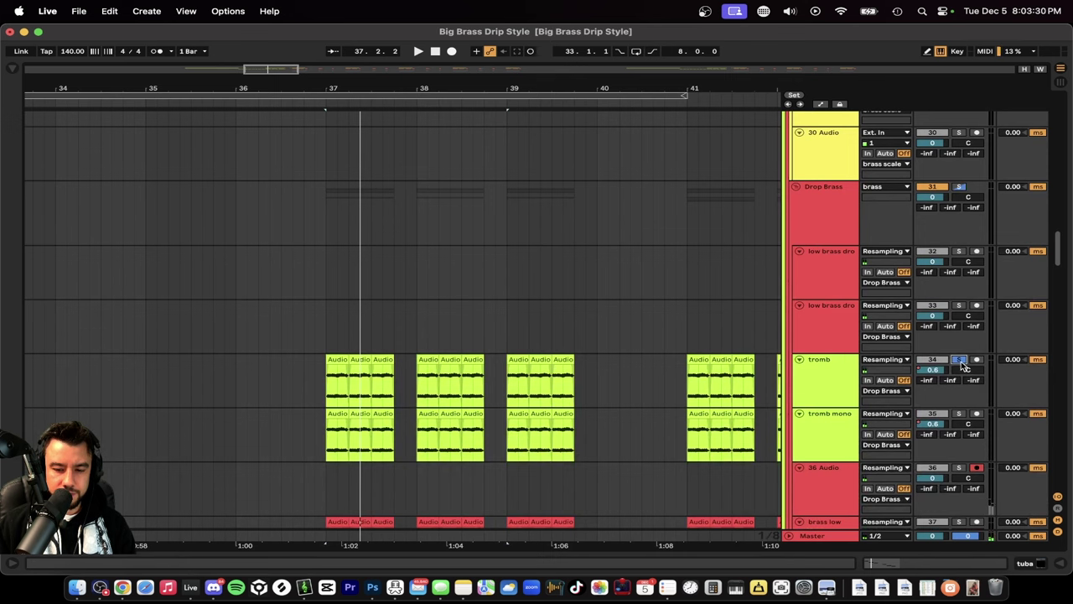
{"action": "left_click", "coordinate": [960, 415]}
{"action": "scroll", "coordinate": [431, 376], "scroll_direction": "down", "scroll_amount": 3}
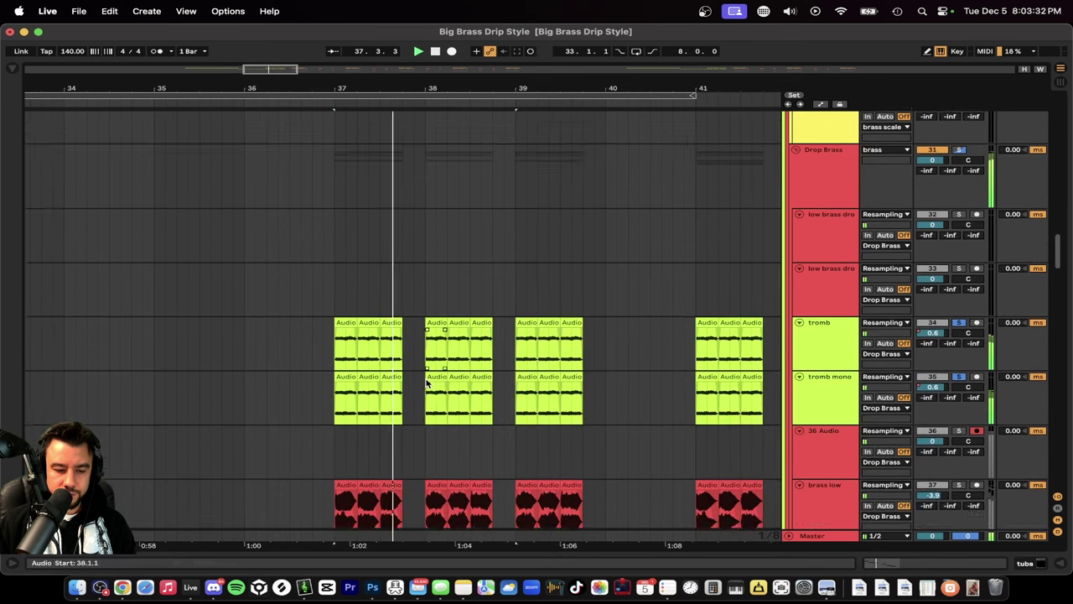
{"action": "scroll", "coordinate": [426, 383], "scroll_direction": "up", "scroll_amount": 1}
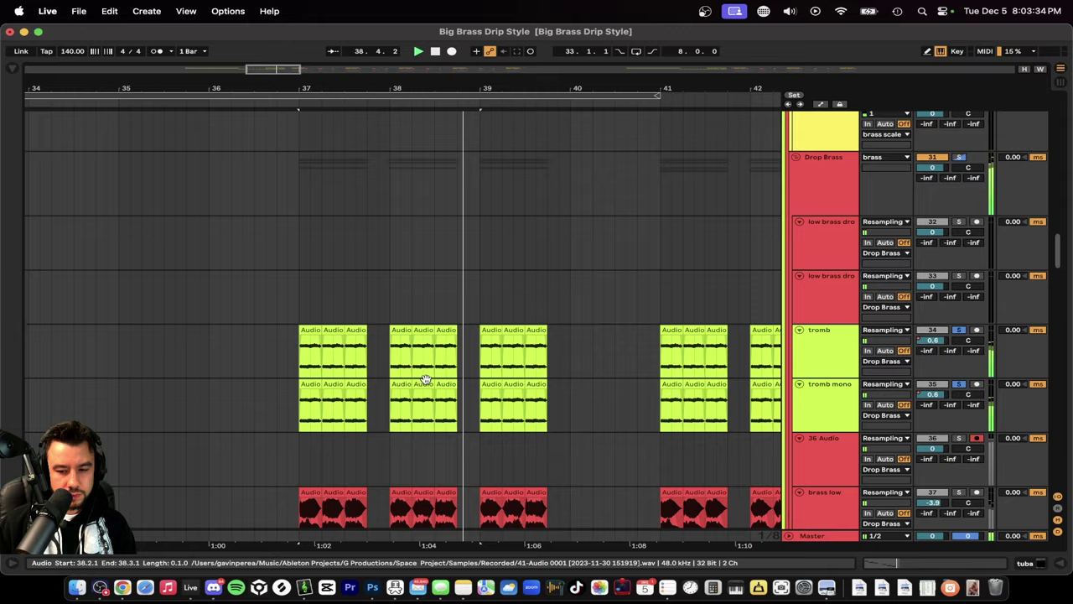
{"action": "scroll", "coordinate": [426, 383], "scroll_direction": "up", "scroll_amount": 12}
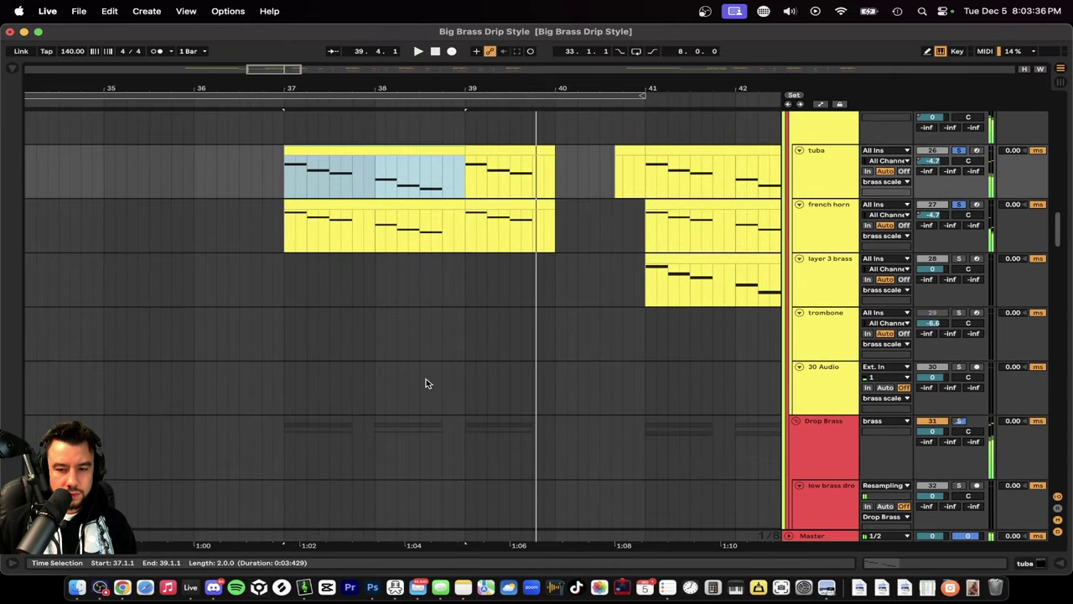
{"action": "scroll", "coordinate": [464, 295], "scroll_direction": "down", "scroll_amount": 12}
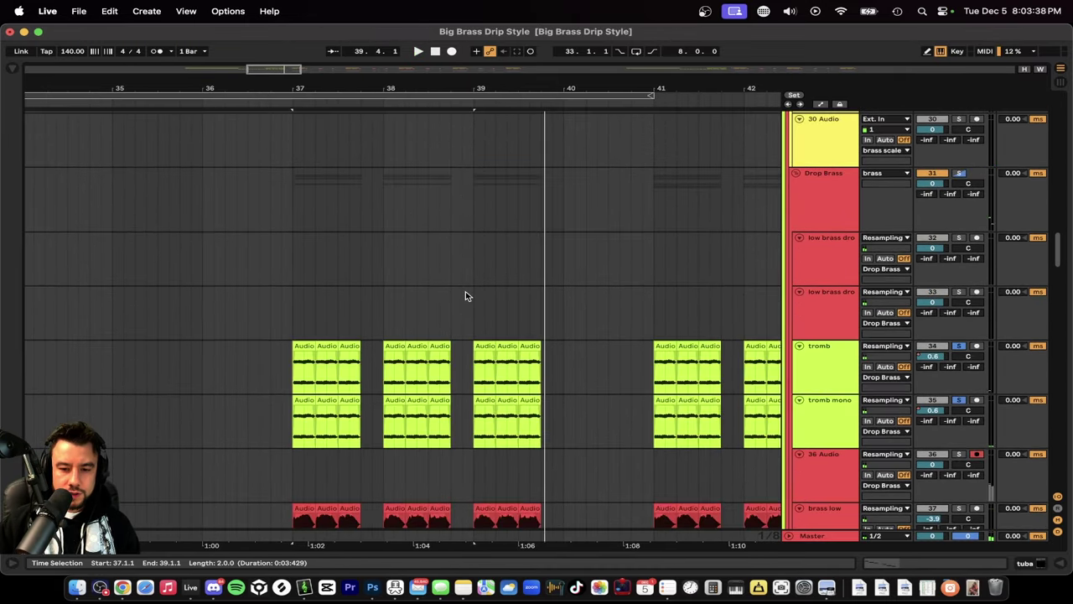
Step: Replay the soloed layers from bar 37, and open the first brass low clip at bar 37 in the clip view
{"action": "scroll", "coordinate": [522, 354], "scroll_direction": "down", "scroll_amount": 2}
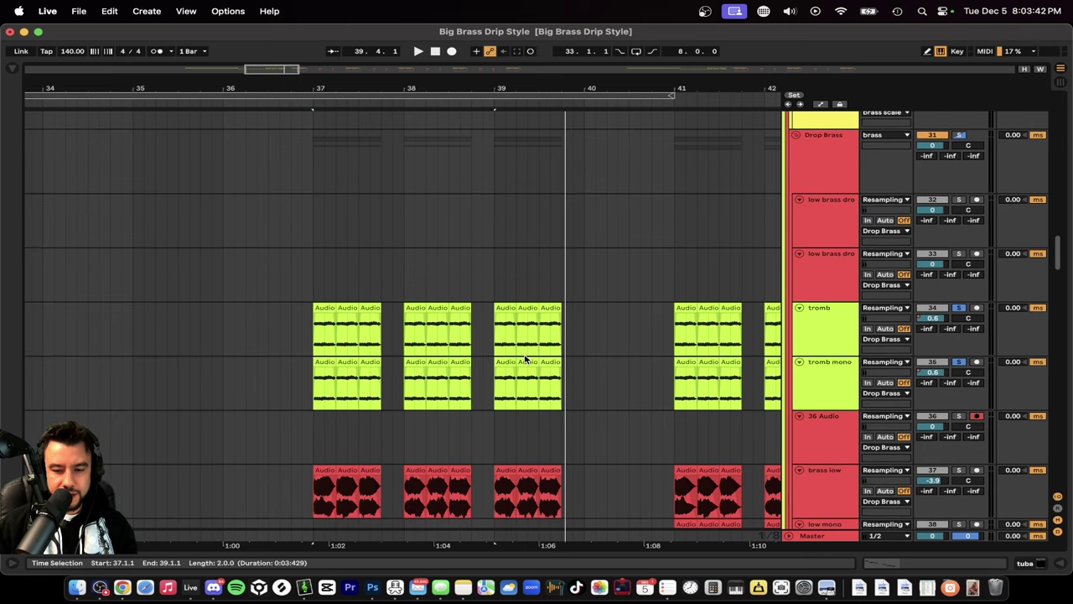
{"action": "scroll", "coordinate": [526, 359], "scroll_direction": "down", "scroll_amount": 5}
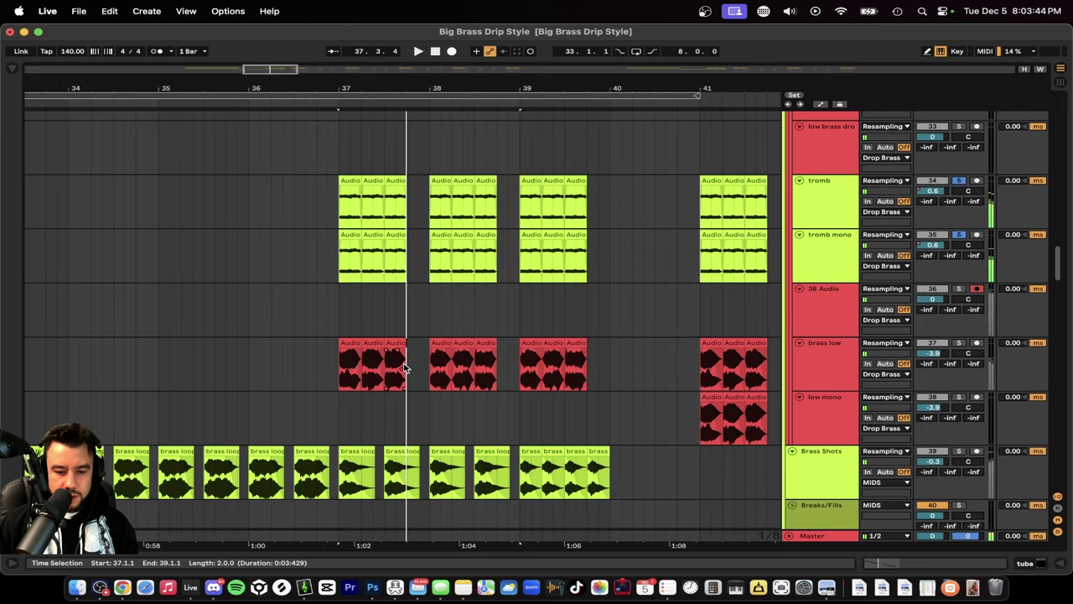
{"action": "scroll", "coordinate": [404, 369], "scroll_direction": "up", "scroll_amount": 3}
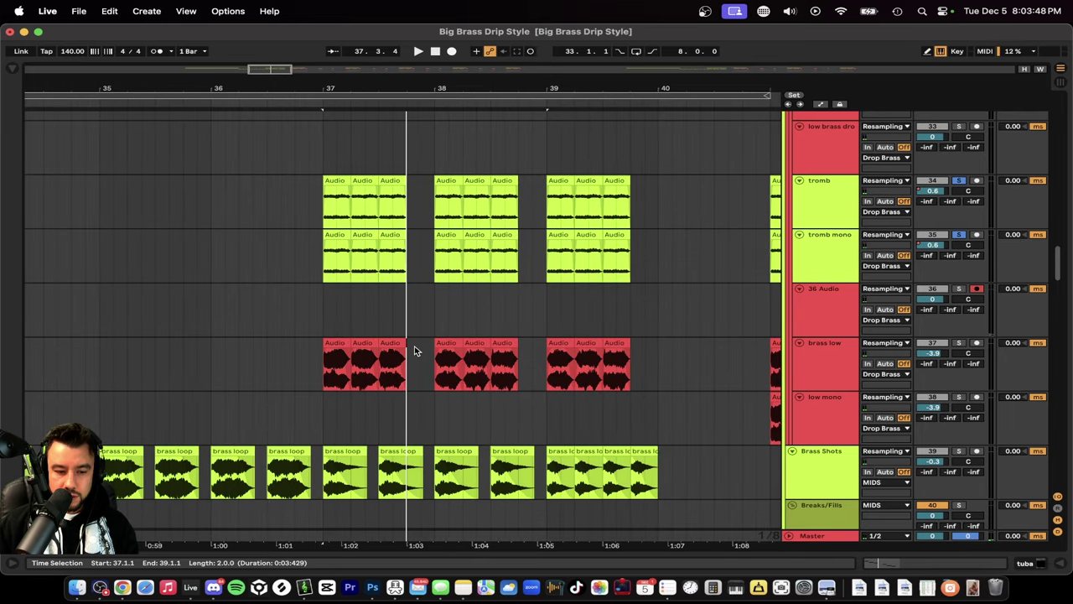
{"action": "left_click", "coordinate": [334, 345]}
{"action": "scroll", "coordinate": [334, 344], "scroll_direction": "up", "scroll_amount": 3}
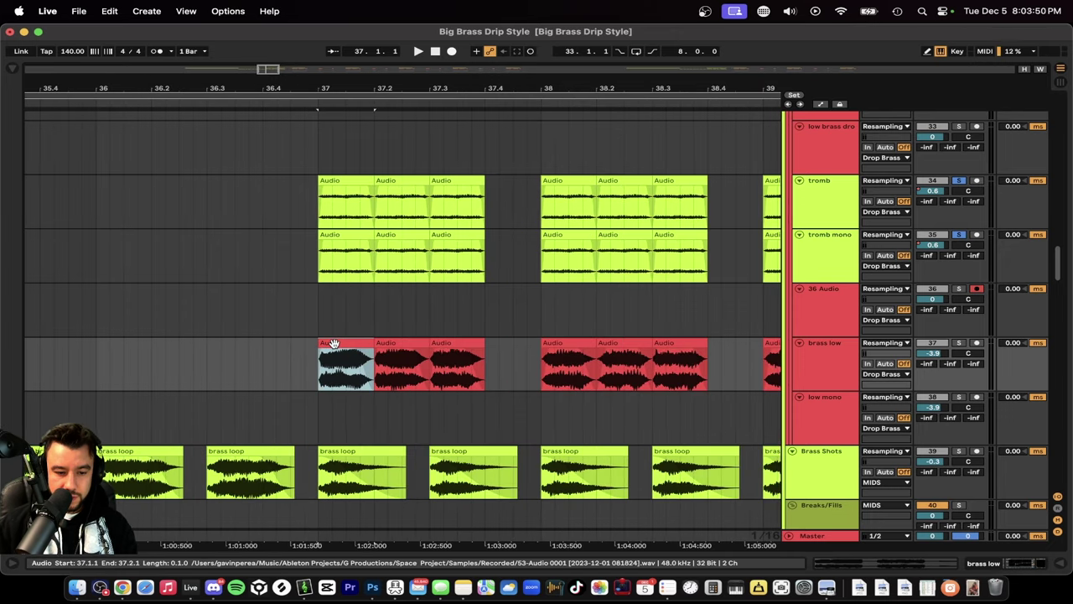
{"action": "double_click", "coordinate": [353, 355]}
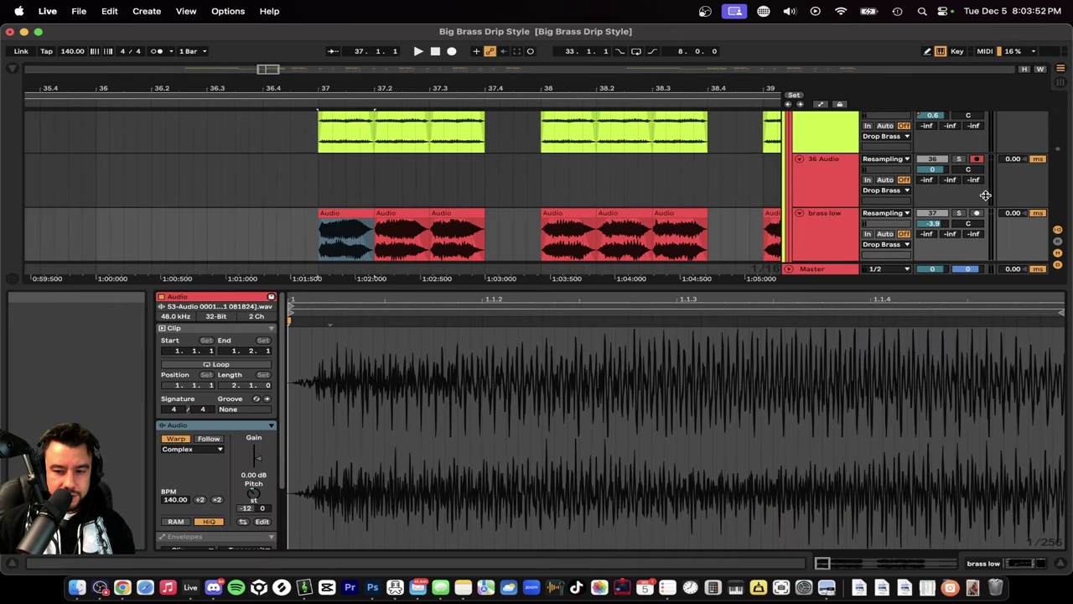
Step: Solo brass low, play it from bar 37, and check the pitch transposition of its clips in bars 37 and 38
{"action": "left_click", "coordinate": [959, 214]}
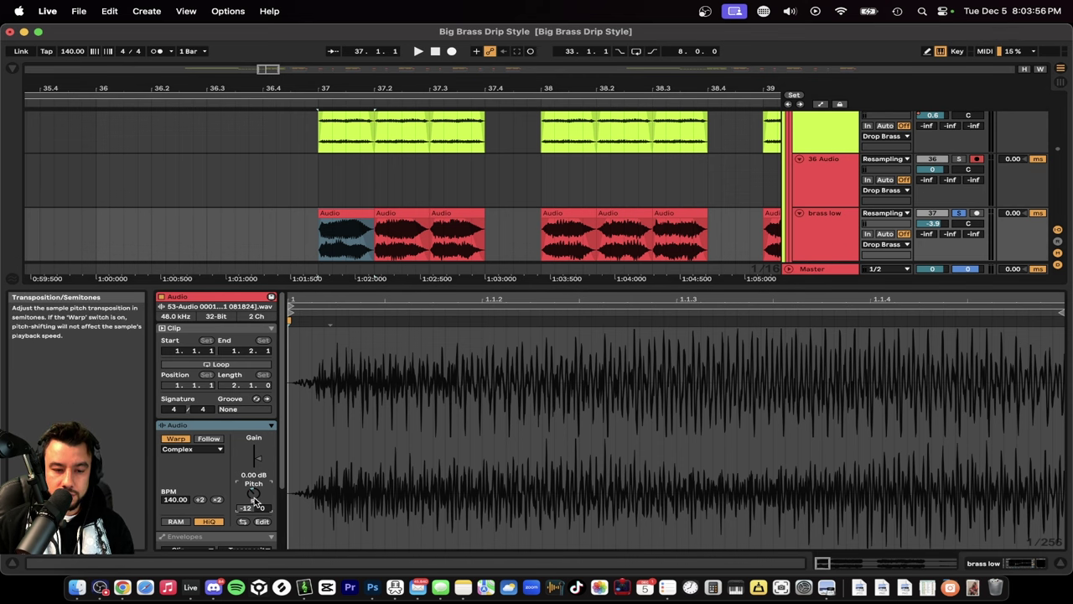
{"action": "key", "text": "space"}
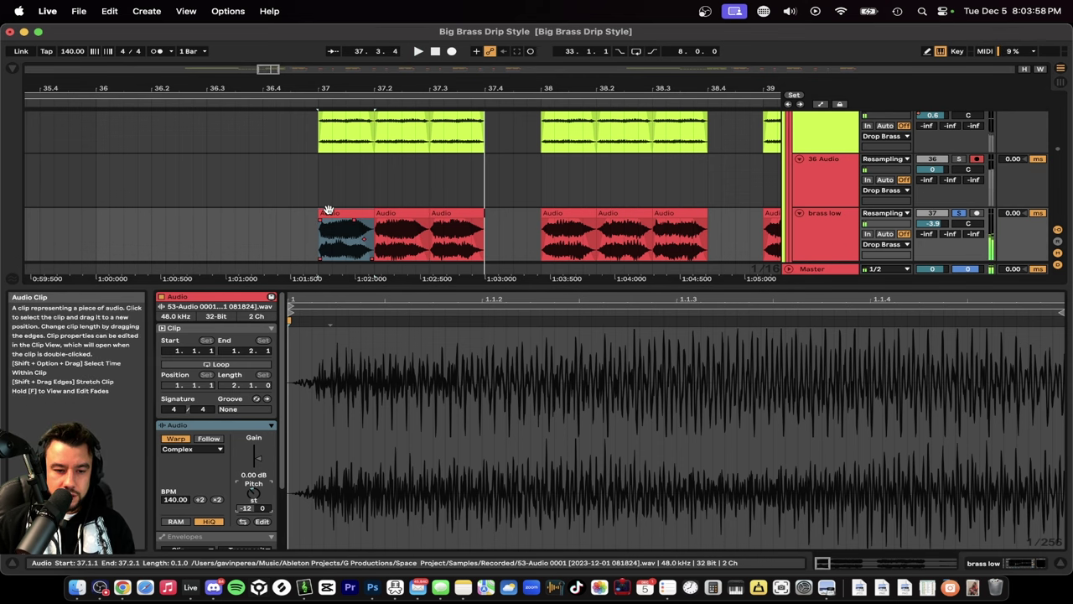
{"action": "left_click", "coordinate": [401, 214]}
{"action": "left_click", "coordinate": [635, 213]}
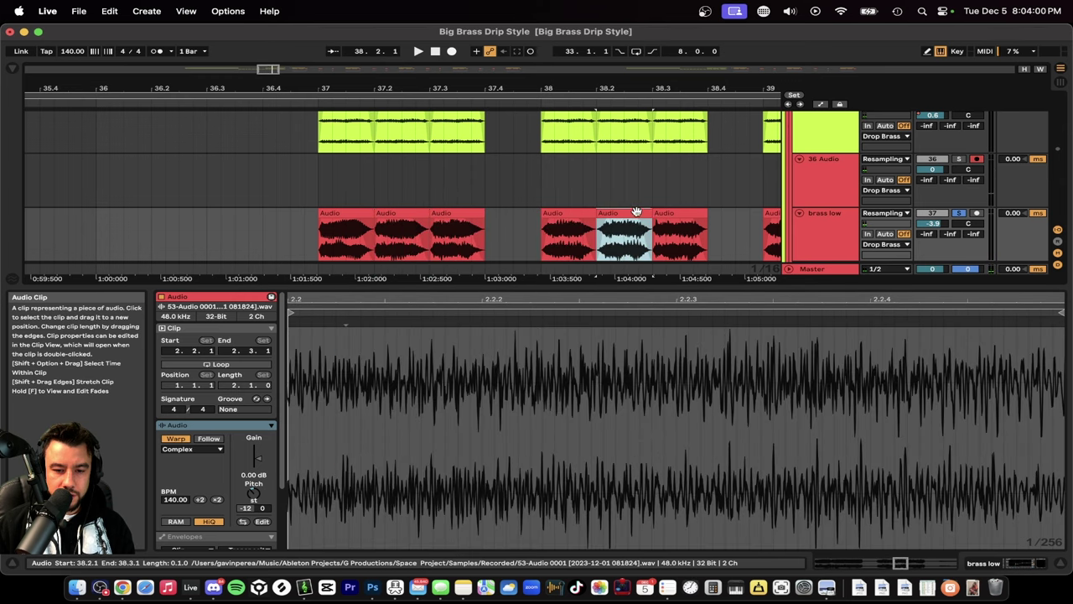
{"action": "left_click", "coordinate": [672, 211]}
{"action": "left_click", "coordinate": [335, 213]}
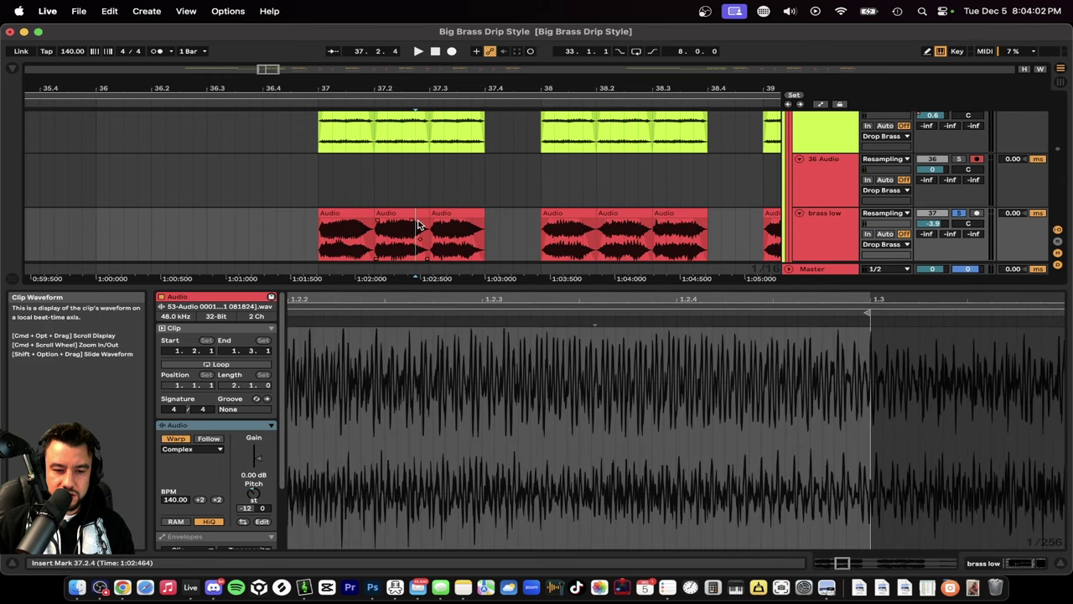
Step: Play the soloed brass low track from its first clip at bar 37 and hide the clip view
{"action": "left_click", "coordinate": [406, 217]}
{"action": "left_click", "coordinate": [357, 212]}
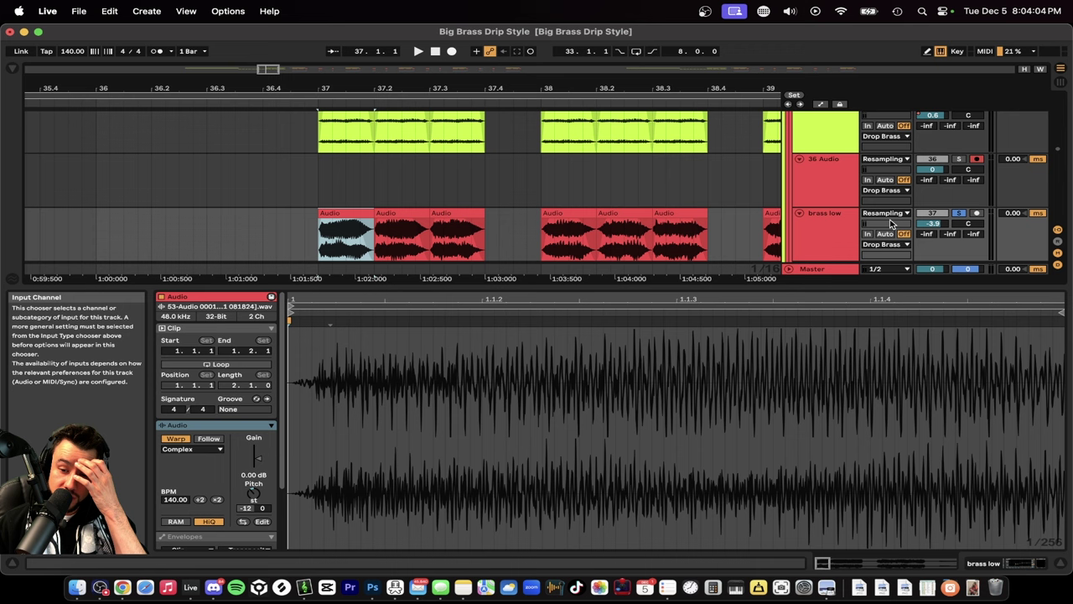
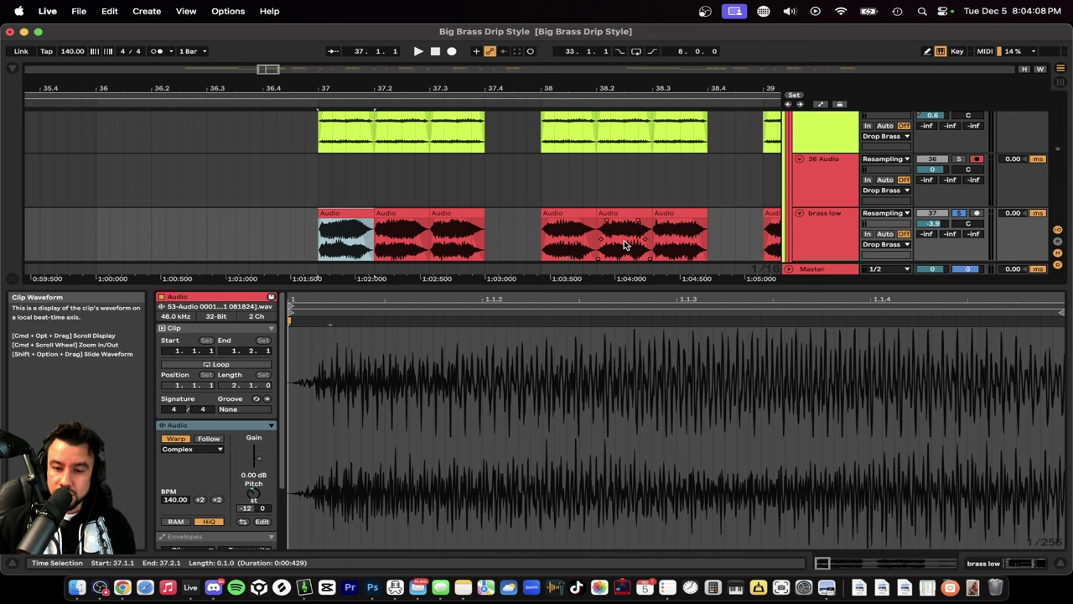
{"action": "key", "text": "space"}
{"action": "scroll", "coordinate": [462, 215], "scroll_direction": "down", "scroll_amount": 2}
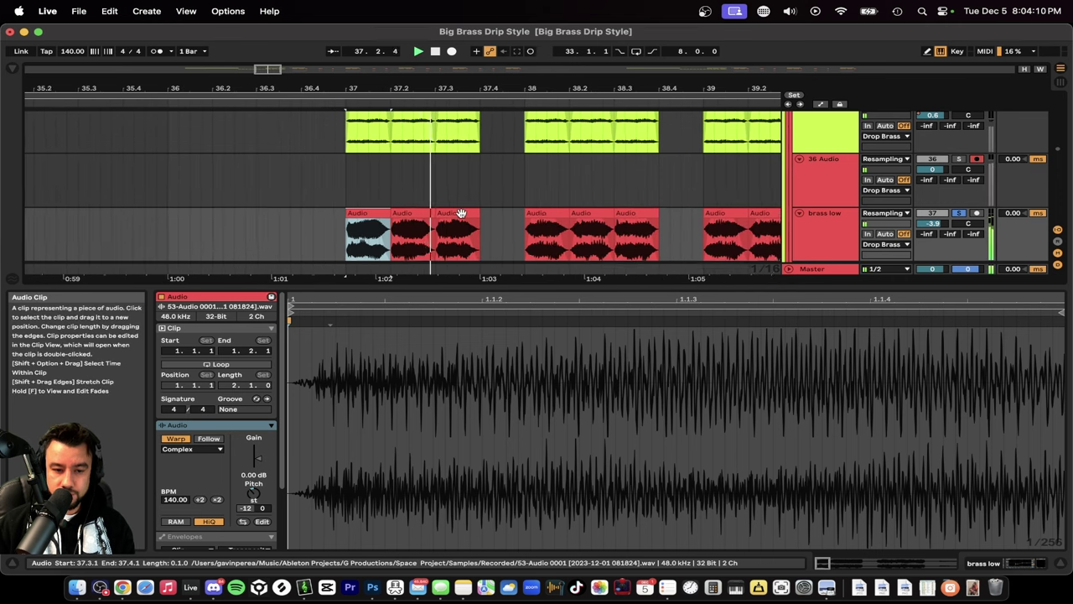
{"action": "scroll", "coordinate": [460, 220], "scroll_direction": "right", "scroll_amount": 2}
{"action": "key", "text": "super+alt+l"}
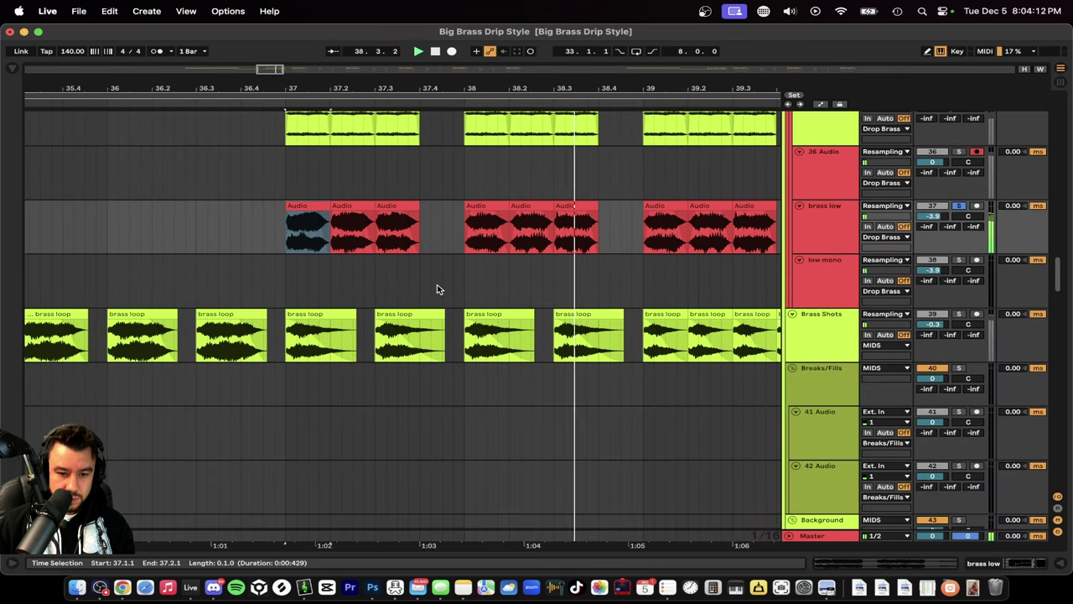
Step: Add tromb, tromb mono, tuba and french horn to the soloed brass low, and play all layers from bar 37
{"action": "scroll", "coordinate": [437, 284], "scroll_direction": "up", "scroll_amount": 2}
{"action": "scroll", "coordinate": [333, 288], "scroll_direction": "up", "scroll_amount": 2}
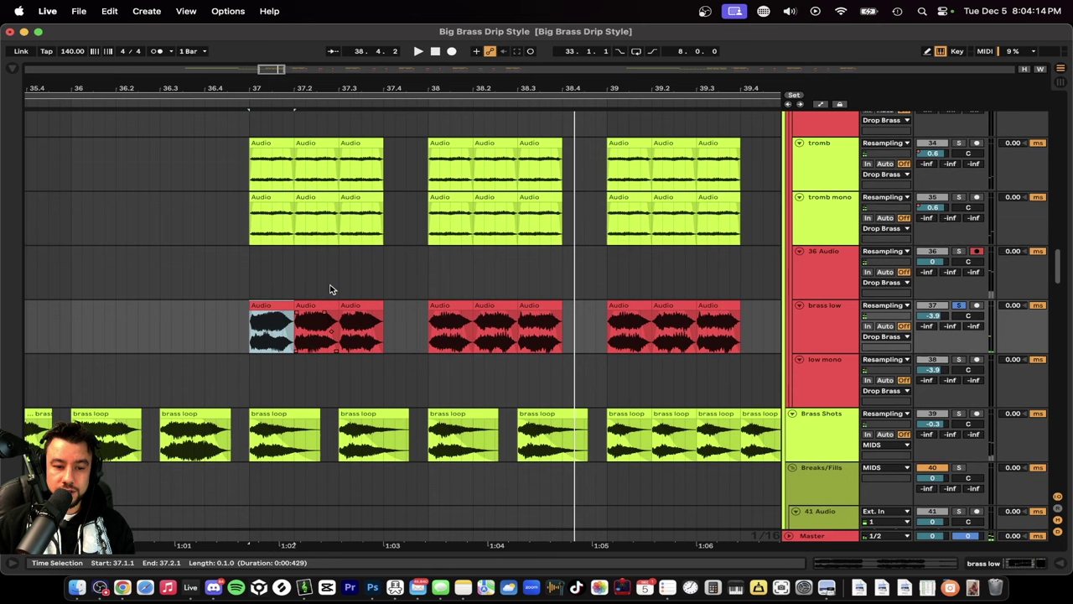
{"action": "scroll", "coordinate": [290, 327], "scroll_direction": "up", "scroll_amount": 1}
{"action": "scroll", "coordinate": [502, 334], "scroll_direction": "up", "scroll_amount": 4}
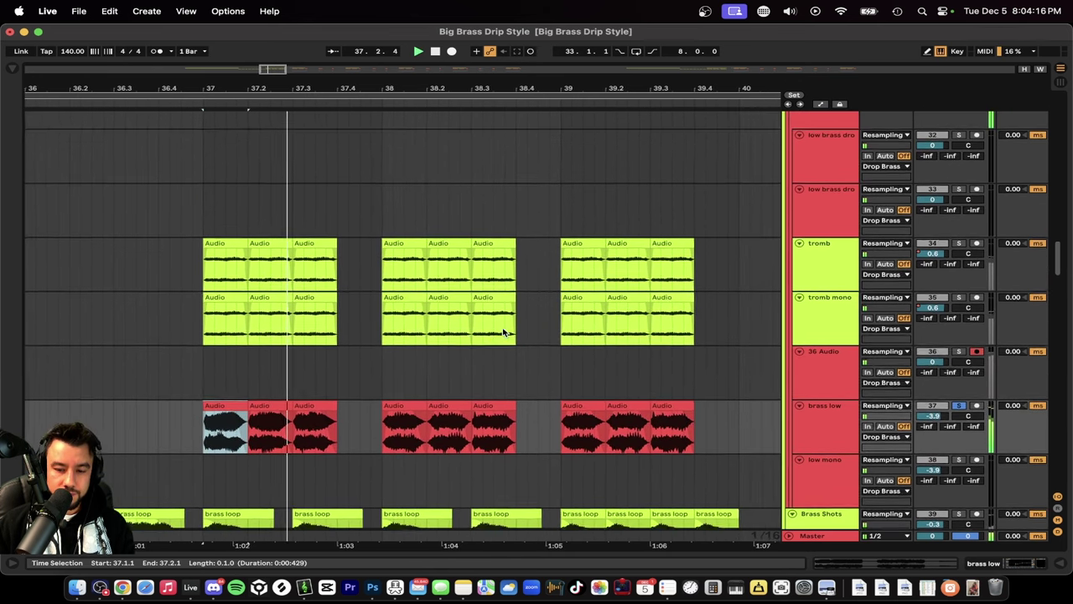
{"action": "scroll", "coordinate": [956, 311], "scroll_direction": "up", "scroll_amount": 10}
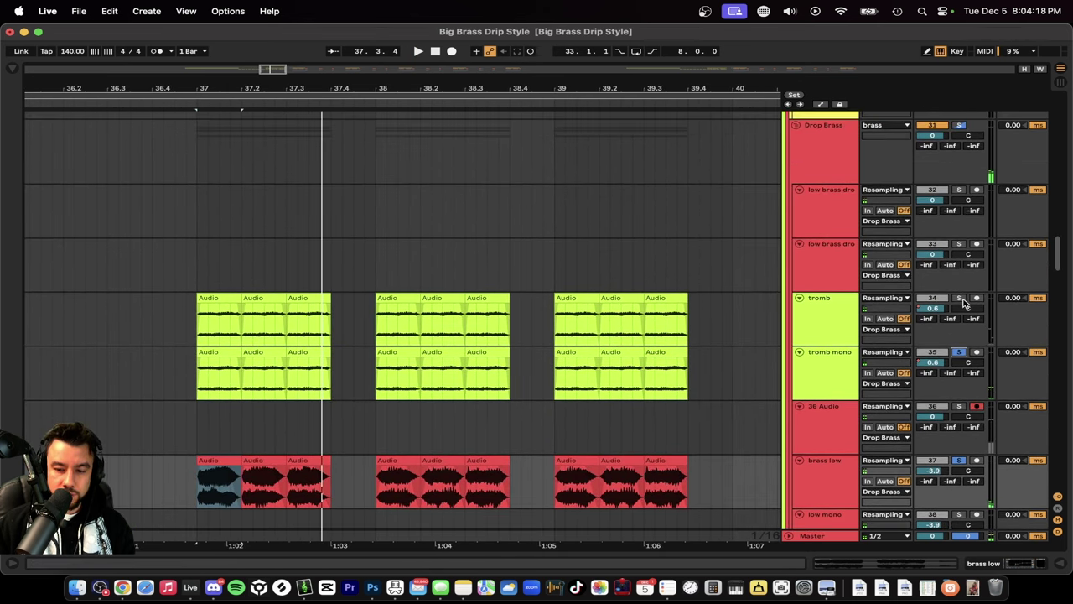
{"action": "scroll", "coordinate": [955, 314], "scroll_direction": "up", "scroll_amount": 8}
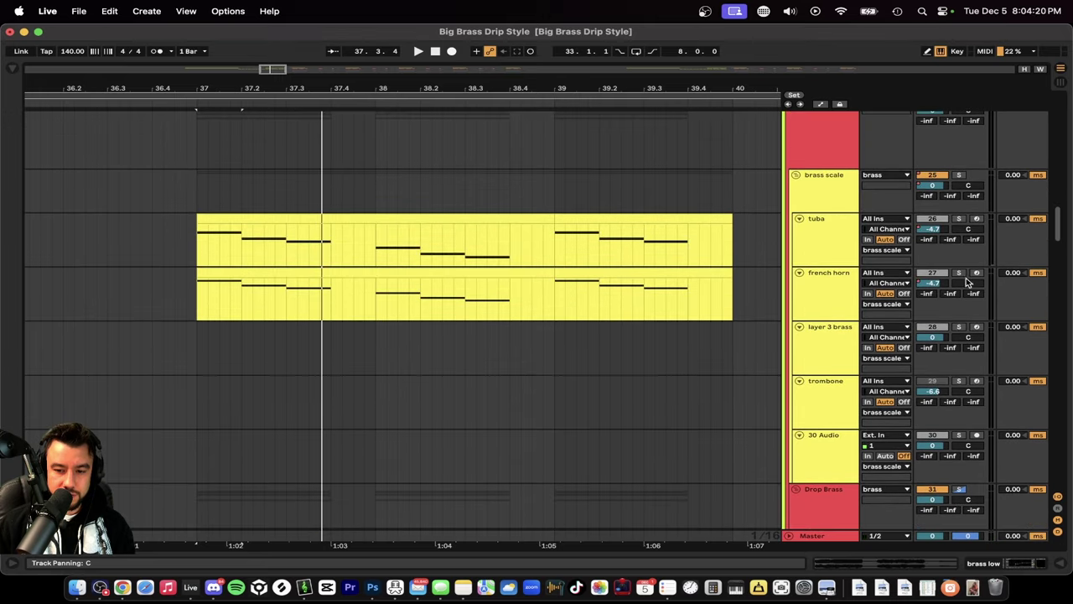
{"action": "left_click", "coordinate": [959, 219], "text": "super"}
{"action": "key", "text": "space"}
{"action": "scroll", "coordinate": [586, 338], "scroll_direction": "down", "scroll_amount": 4}
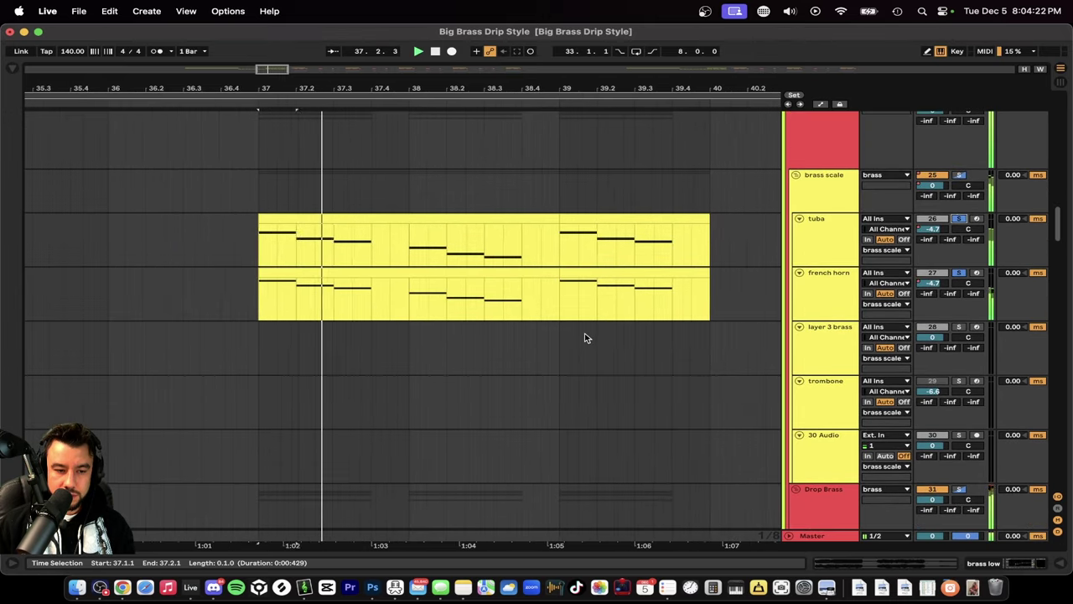
{"action": "scroll", "coordinate": [586, 338], "scroll_direction": "down", "scroll_amount": 9}
{"action": "scroll", "coordinate": [584, 338], "scroll_direction": "down", "scroll_amount": 12}
{"action": "scroll", "coordinate": [585, 338], "scroll_direction": "right", "scroll_amount": 10}
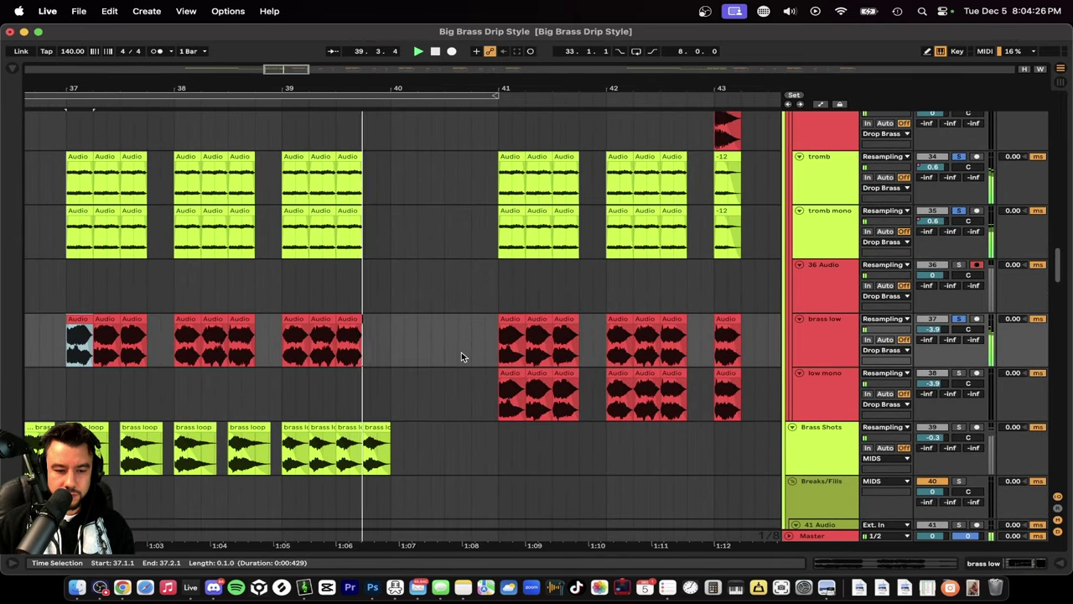
Step: Solo only brass low, play it from bar 39, and examine its stereo width in the track's Ozone Imager
{"action": "scroll", "coordinate": [461, 351], "scroll_direction": "left", "scroll_amount": 5}
{"action": "double_click", "coordinate": [809, 326]}
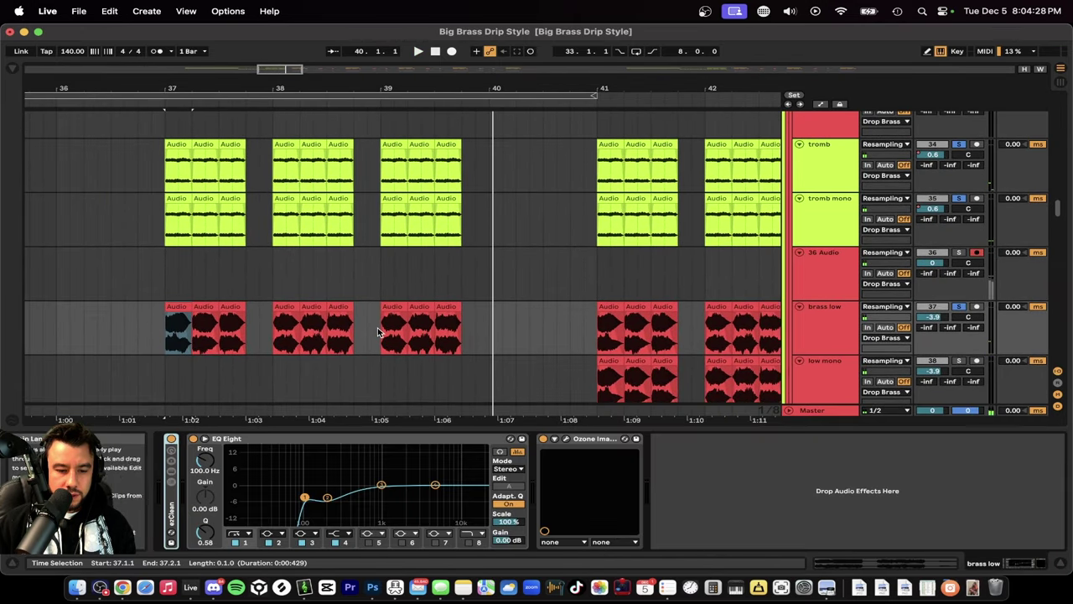
{"action": "left_click", "coordinate": [391, 326]}
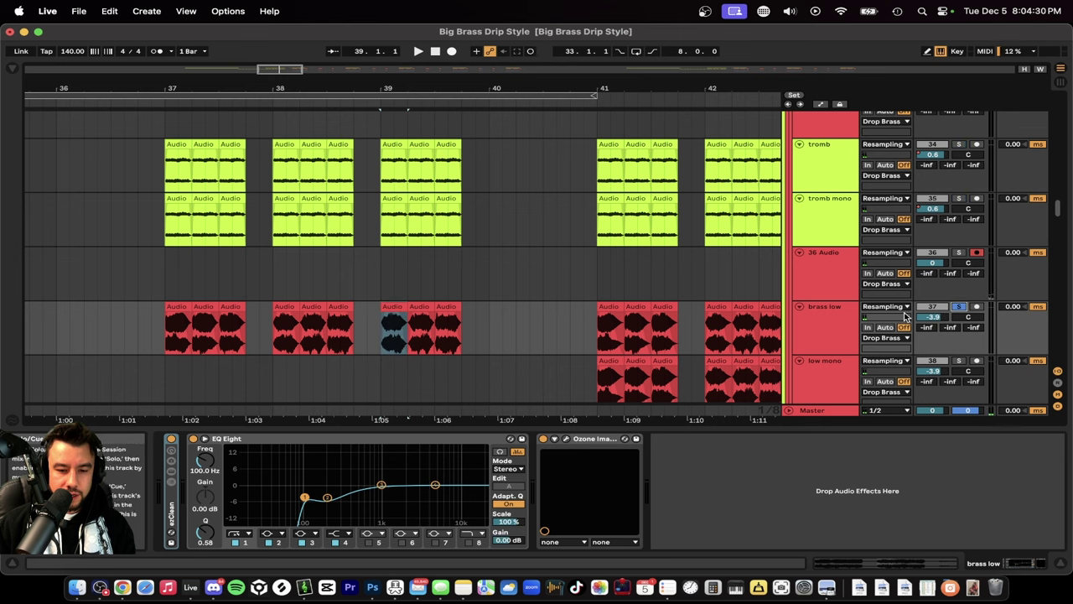
{"action": "key", "text": "space"}
{"action": "left_click", "coordinate": [566, 438]}
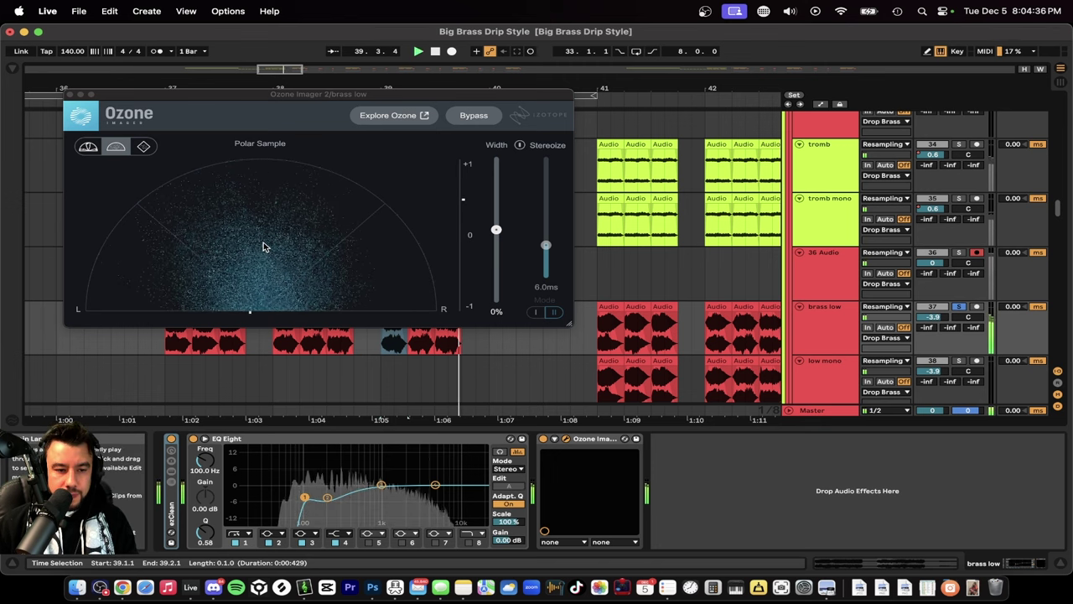
{"action": "key", "text": "space"}
{"action": "left_click", "coordinate": [70, 93]}
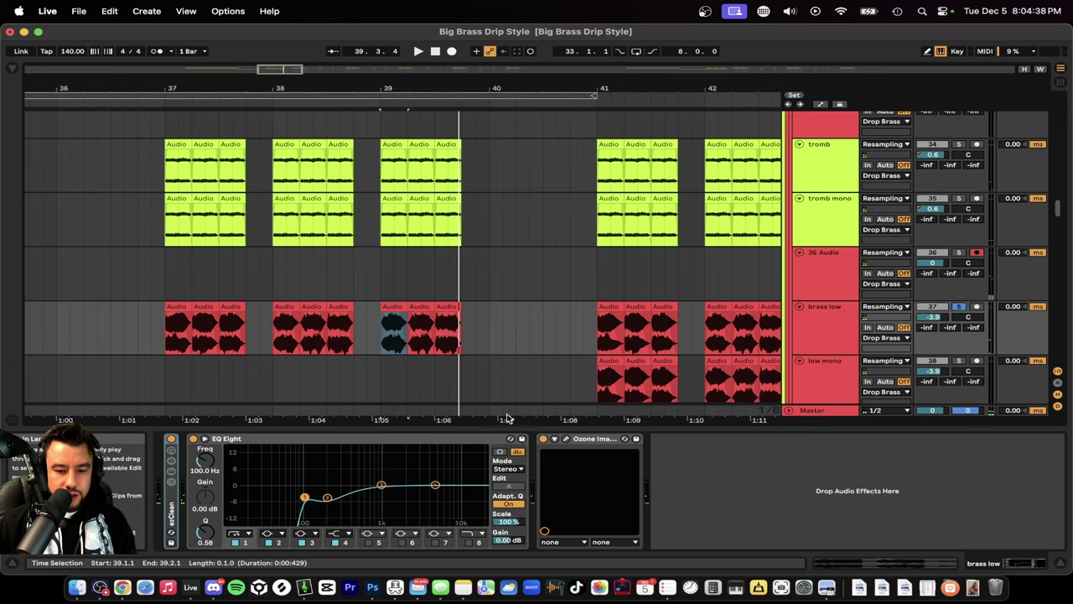
Step: Add low mono to the soloed brass low and play both tracks from the low mono clip at bar 41
{"action": "scroll", "coordinate": [503, 369], "scroll_direction": "down", "scroll_amount": 2}
{"action": "scroll", "coordinate": [503, 368], "scroll_direction": "right", "scroll_amount": 2}
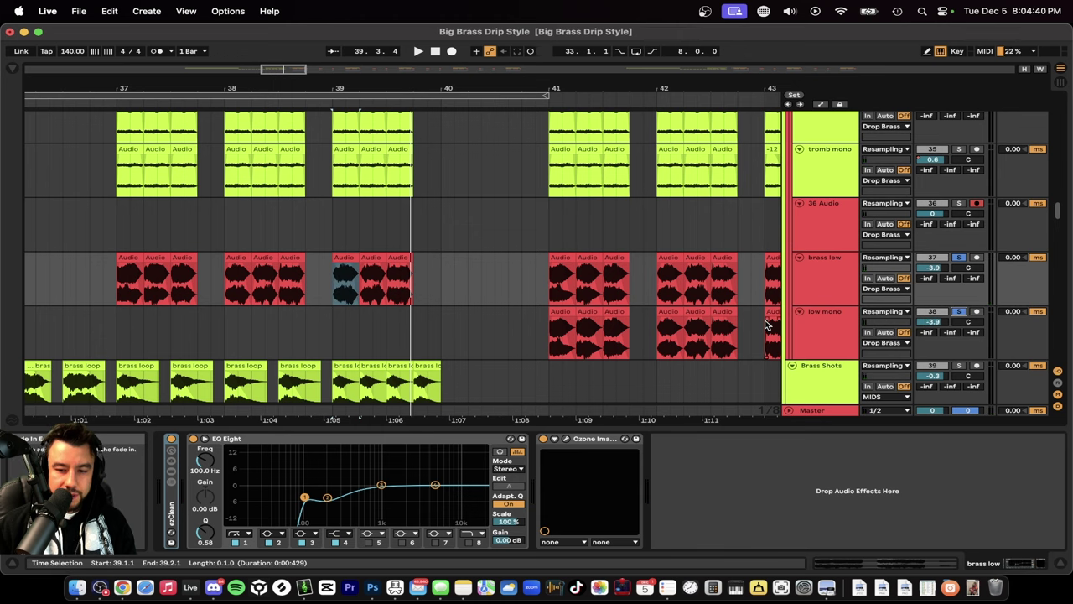
{"action": "scroll", "coordinate": [662, 311], "scroll_direction": "right", "scroll_amount": 2}
{"action": "left_click", "coordinate": [534, 312]}
{"action": "key", "text": "space"}
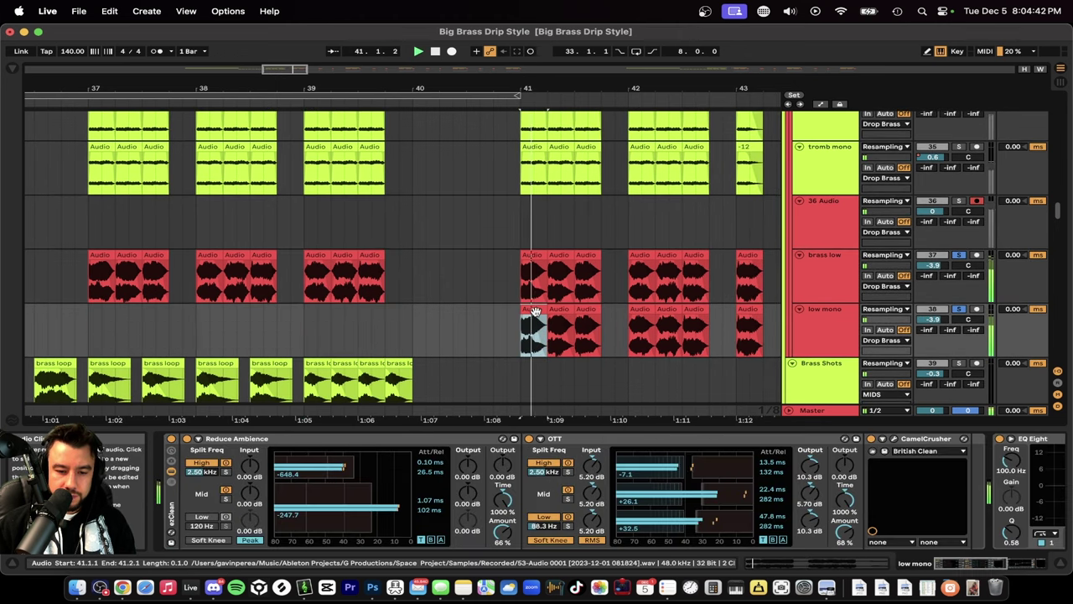
{"action": "scroll", "coordinate": [534, 312], "scroll_direction": "right", "scroll_amount": 2}
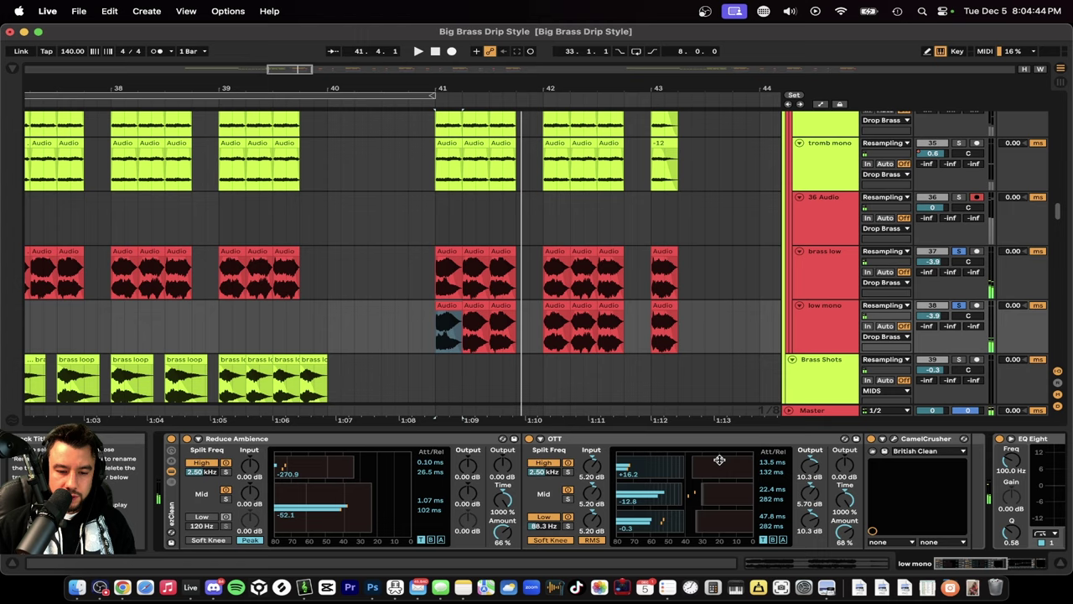
Step: Compare the device chains of low mono and brass low, from Reduce Ambience and OTT through to Ozone Imager
{"action": "scroll", "coordinate": [687, 468], "scroll_direction": "right", "scroll_amount": 5}
{"action": "scroll", "coordinate": [413, 498], "scroll_direction": "left", "scroll_amount": 4}
{"action": "scroll", "coordinate": [162, 501], "scroll_direction": "right", "scroll_amount": 5}
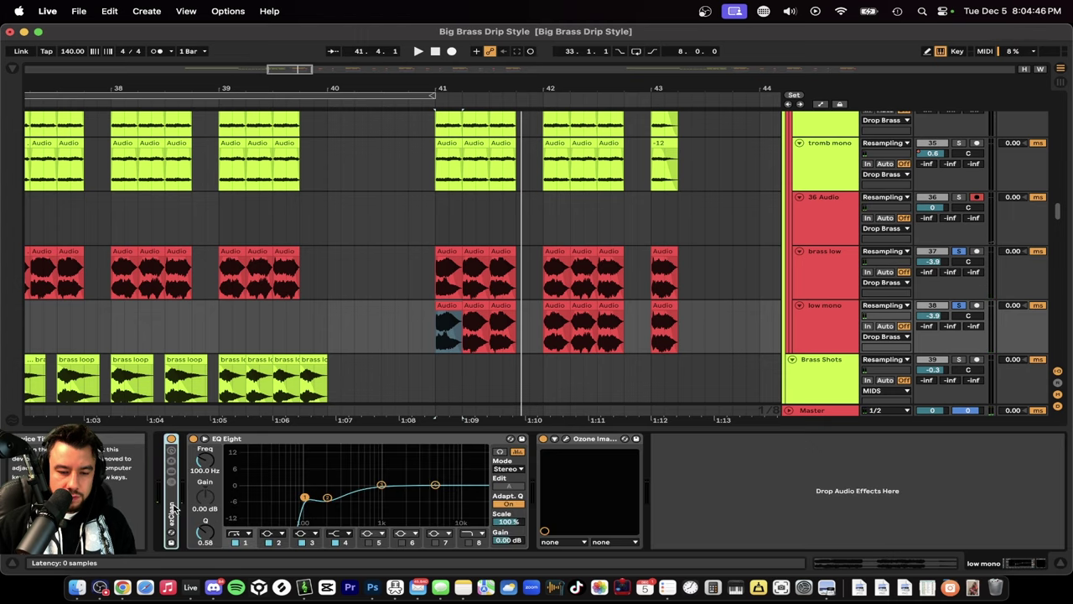
{"action": "left_click", "coordinate": [812, 273]}
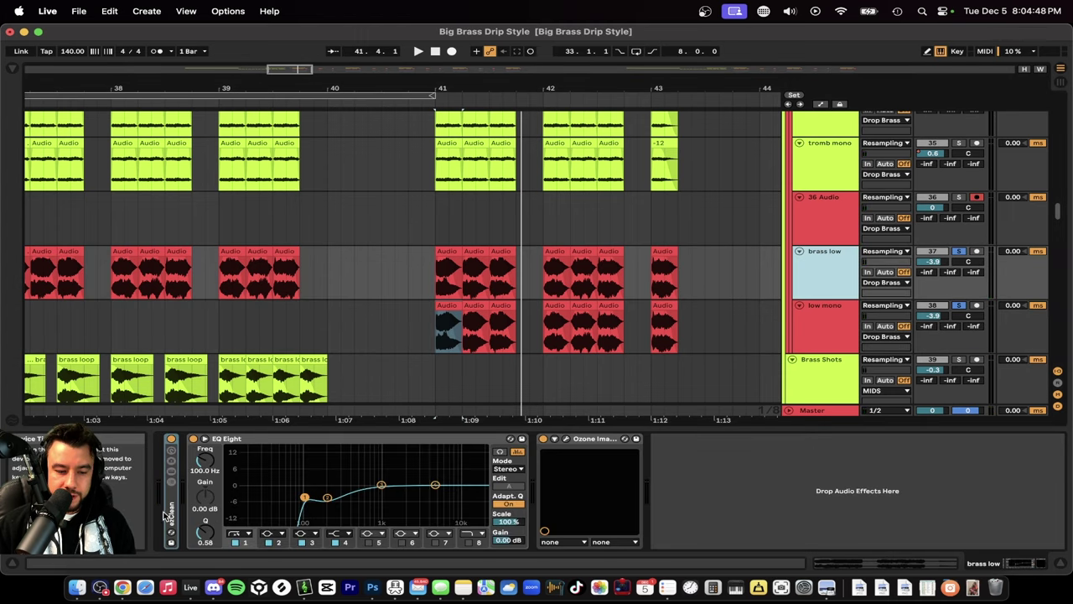
{"action": "scroll", "coordinate": [165, 515], "scroll_direction": "left", "scroll_amount": 5}
{"action": "scroll", "coordinate": [359, 497], "scroll_direction": "right", "scroll_amount": 1}
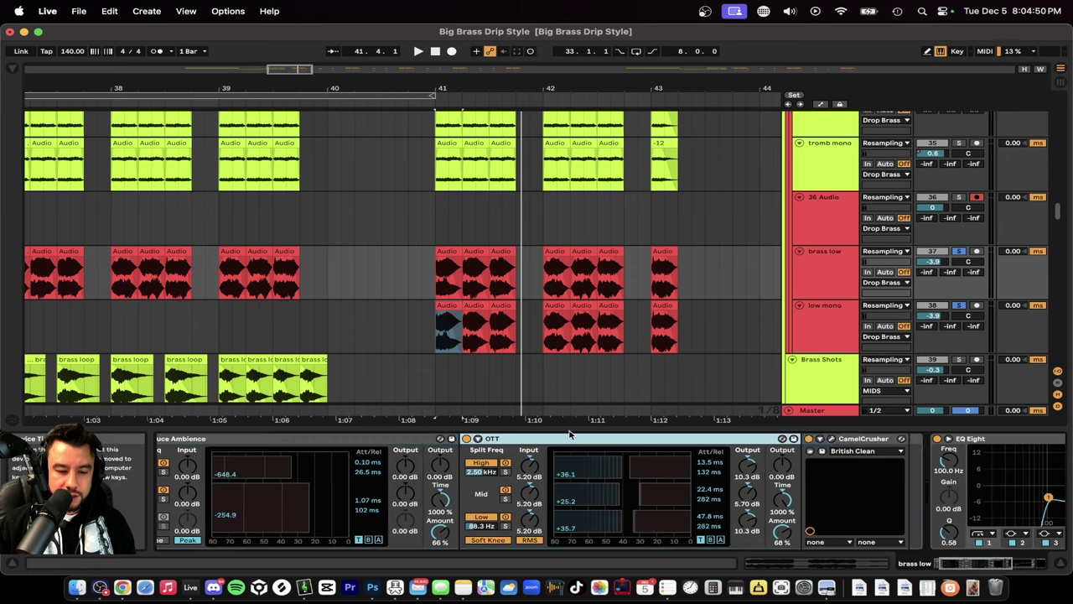
{"action": "left_click", "coordinate": [838, 442]}
{"action": "scroll", "coordinate": [617, 488], "scroll_direction": "left", "scroll_amount": 2}
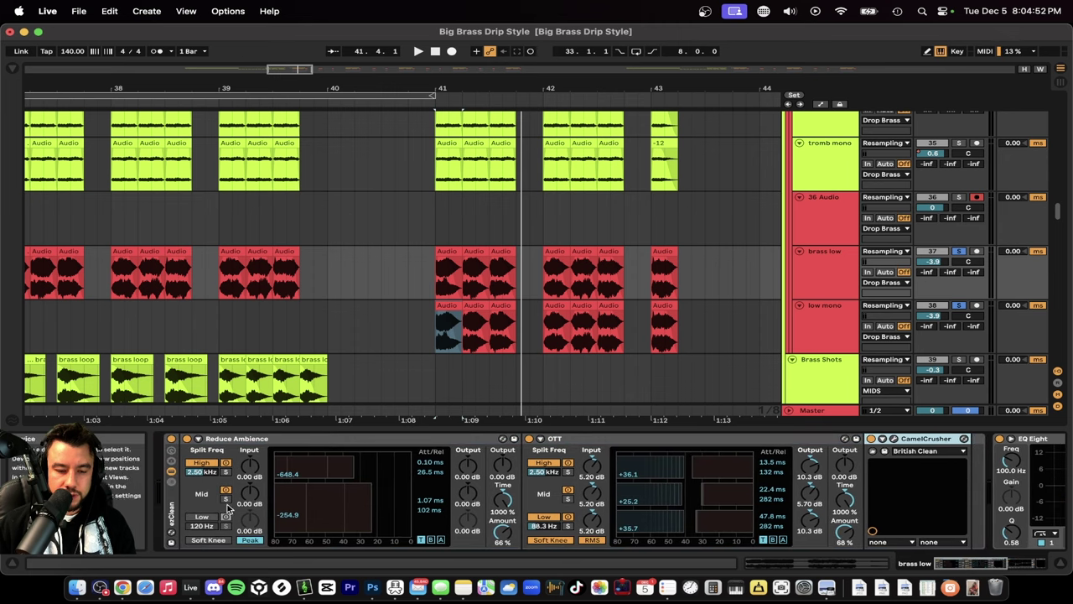
{"action": "scroll", "coordinate": [172, 514], "scroll_direction": "right", "scroll_amount": 5}
{"action": "left_click", "coordinate": [844, 330]}
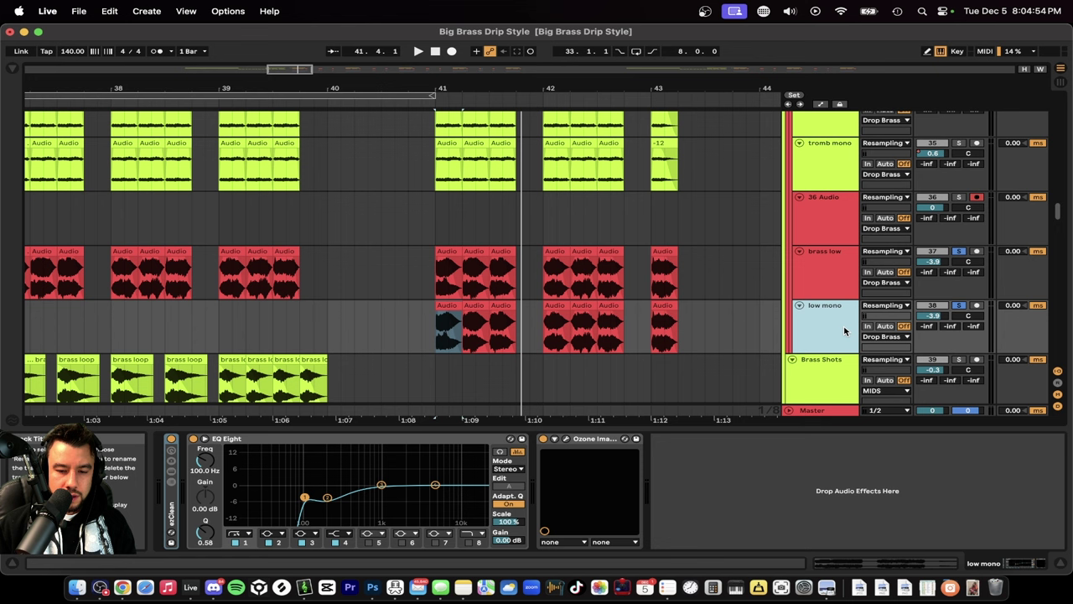
Step: Open low mono's Ozone Imager, solo only that track, and play it from bar 41 to examine its stereo width
{"action": "left_click", "coordinate": [566, 440]}
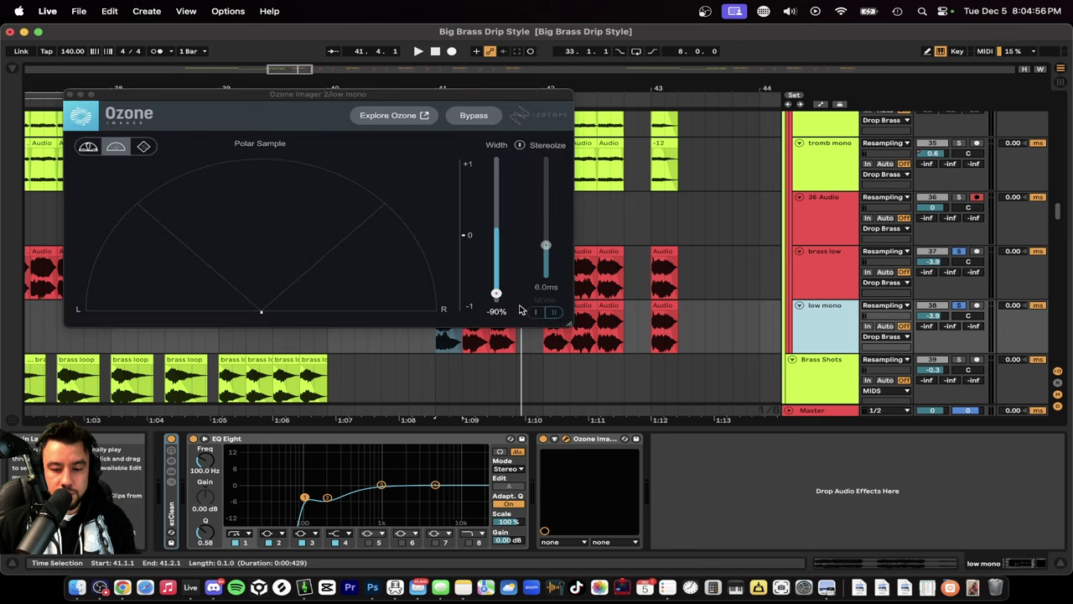
{"action": "left_click", "coordinate": [962, 307]}
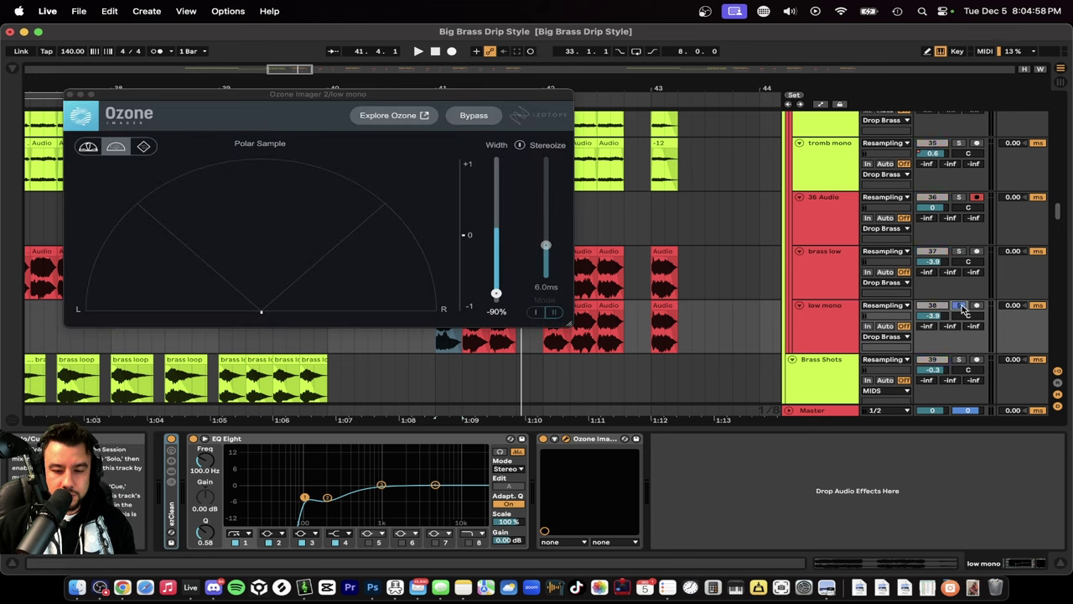
{"action": "key", "text": "space"}
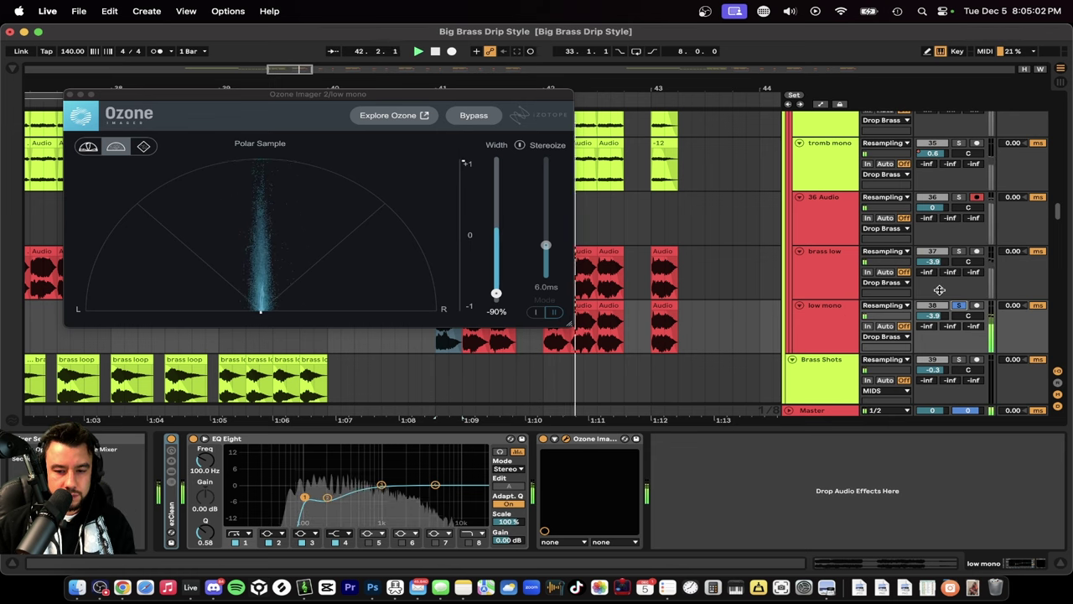
Step: Solo brass low instead, play it from bar 41, and examine its stereo width in its own Ozone Imager
{"action": "left_click", "coordinate": [959, 251]}
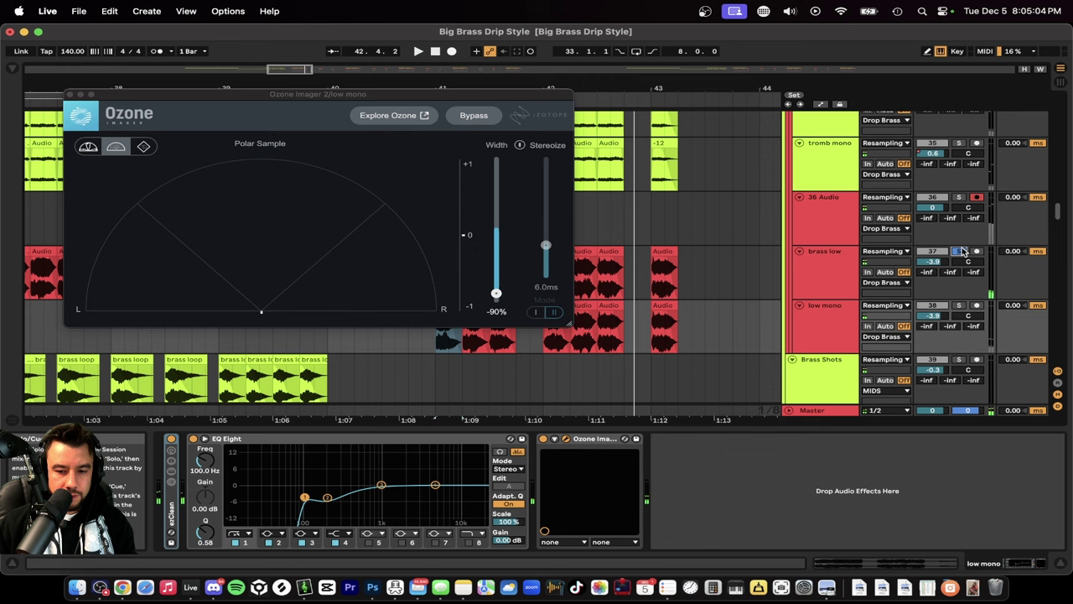
{"action": "key", "text": "space"}
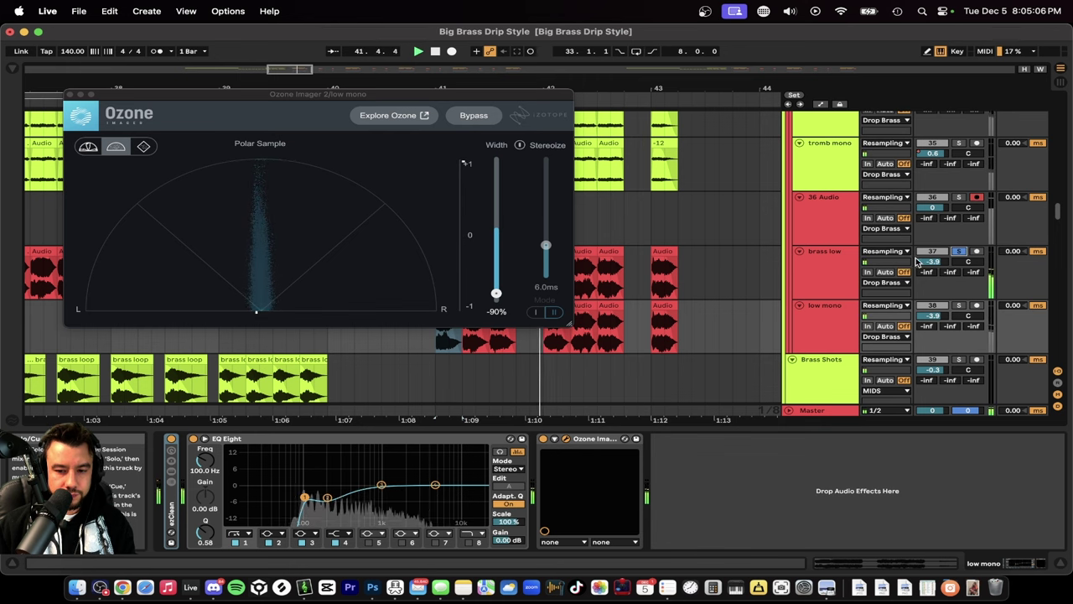
{"action": "left_click", "coordinate": [819, 275]}
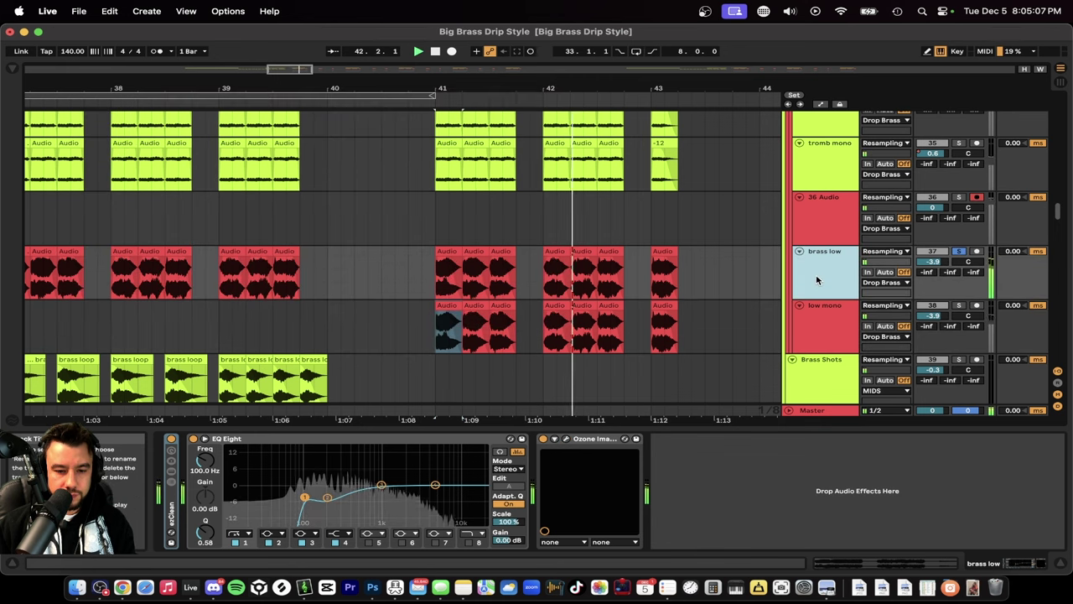
{"action": "left_click", "coordinate": [565, 438]}
{"action": "key", "text": "space"}
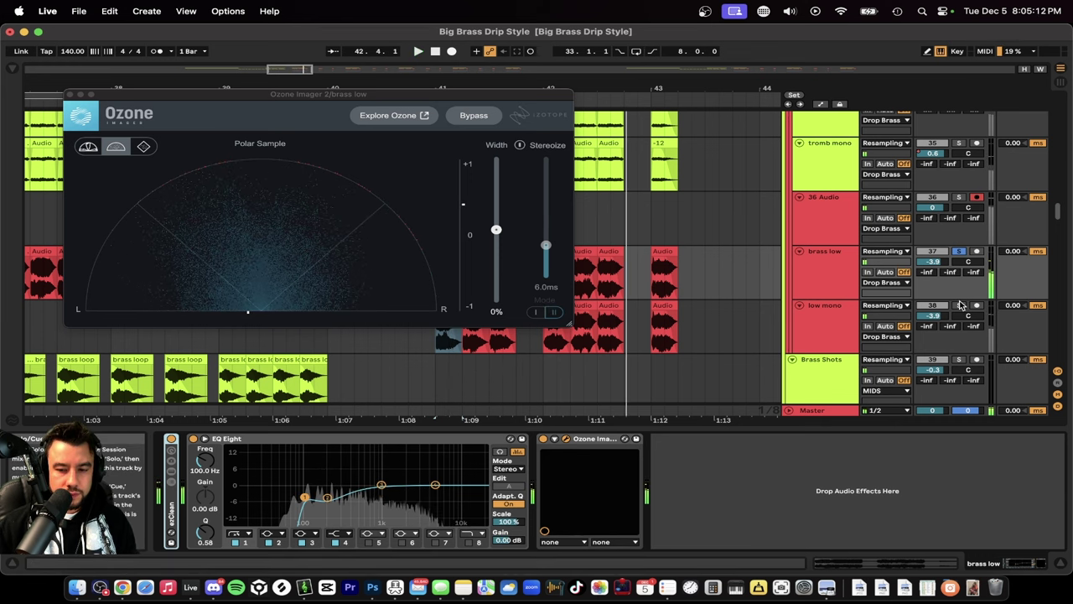
Step: Solo low mono together with brass low, play both from bar 41, and close the imager and device view
{"action": "left_click", "coordinate": [961, 305]}
{"action": "key", "text": "space"}
{"action": "key", "text": "space"}
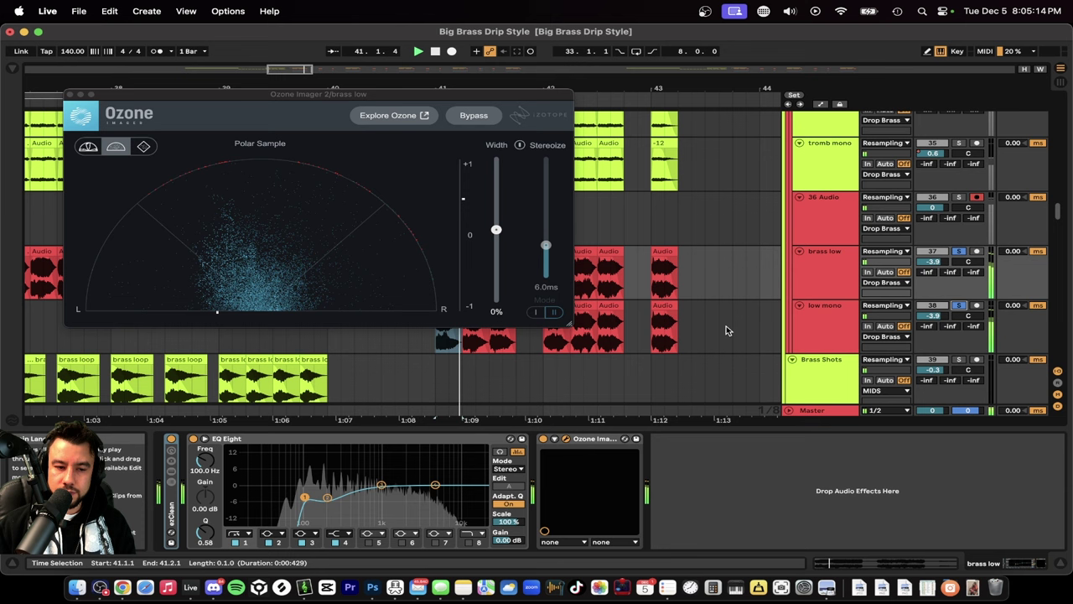
{"action": "left_click", "coordinate": [70, 95]}
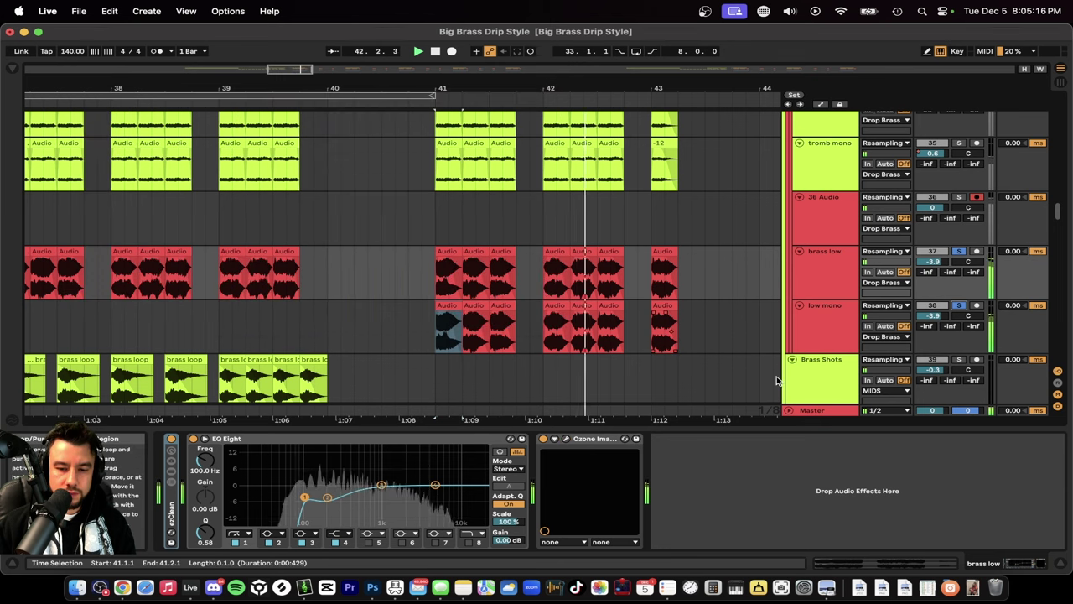
{"action": "left_click", "coordinate": [769, 428]}
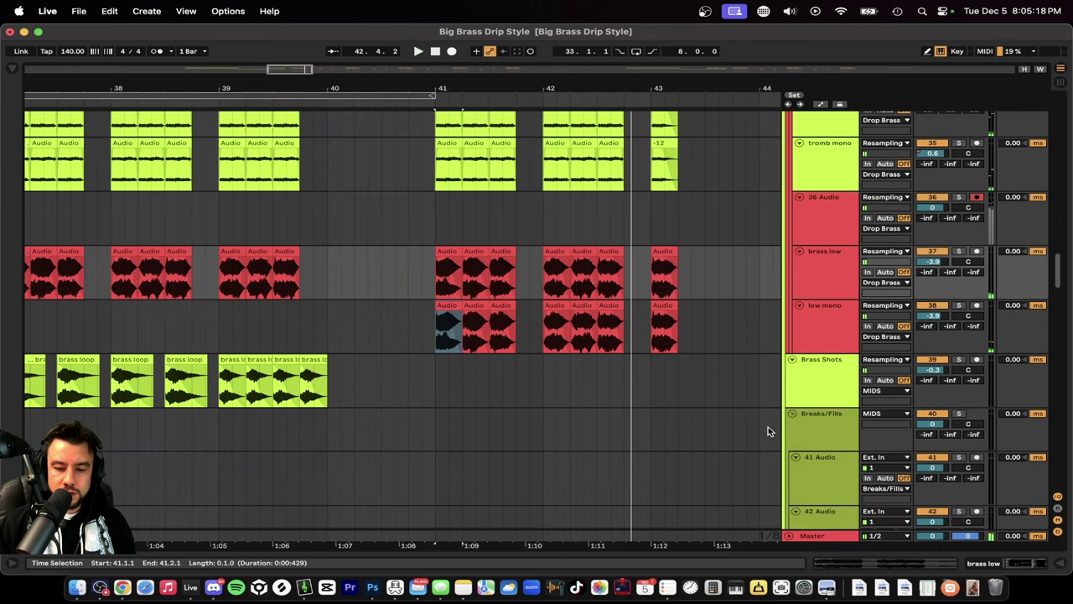
Step: Solo the tromb and tromb mono tracks around bar 41
{"action": "scroll", "coordinate": [771, 429], "scroll_direction": "up", "scroll_amount": 2}
{"action": "scroll", "coordinate": [738, 367], "scroll_direction": "up", "scroll_amount": 2}
{"action": "scroll", "coordinate": [419, 336], "scroll_direction": "up", "scroll_amount": 5}
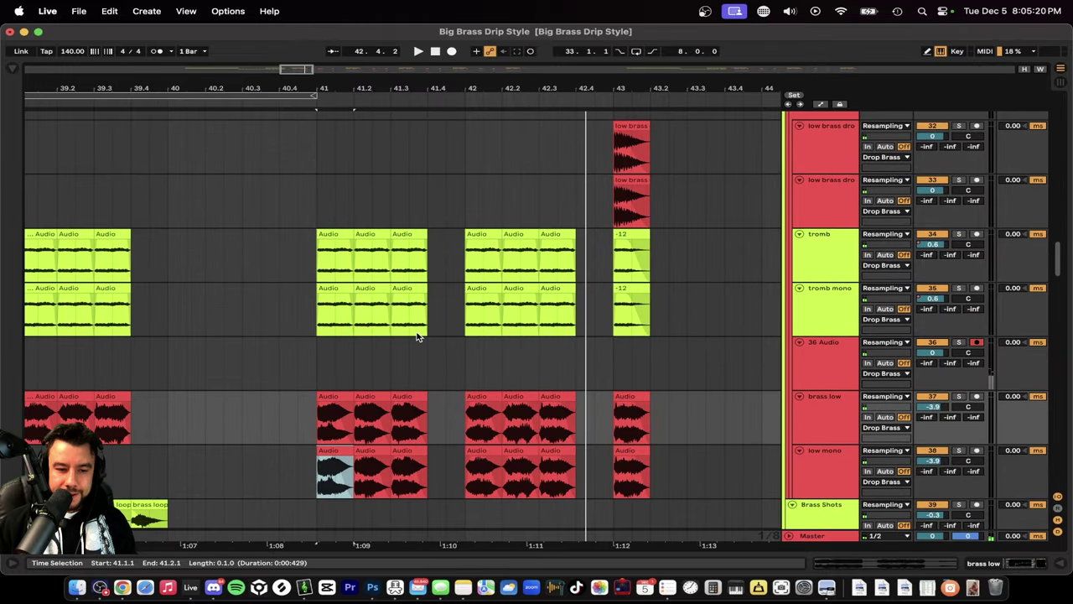
{"action": "scroll", "coordinate": [419, 336], "scroll_direction": "down", "scroll_amount": 6}
{"action": "scroll", "coordinate": [379, 315], "scroll_direction": "up", "scroll_amount": 3}
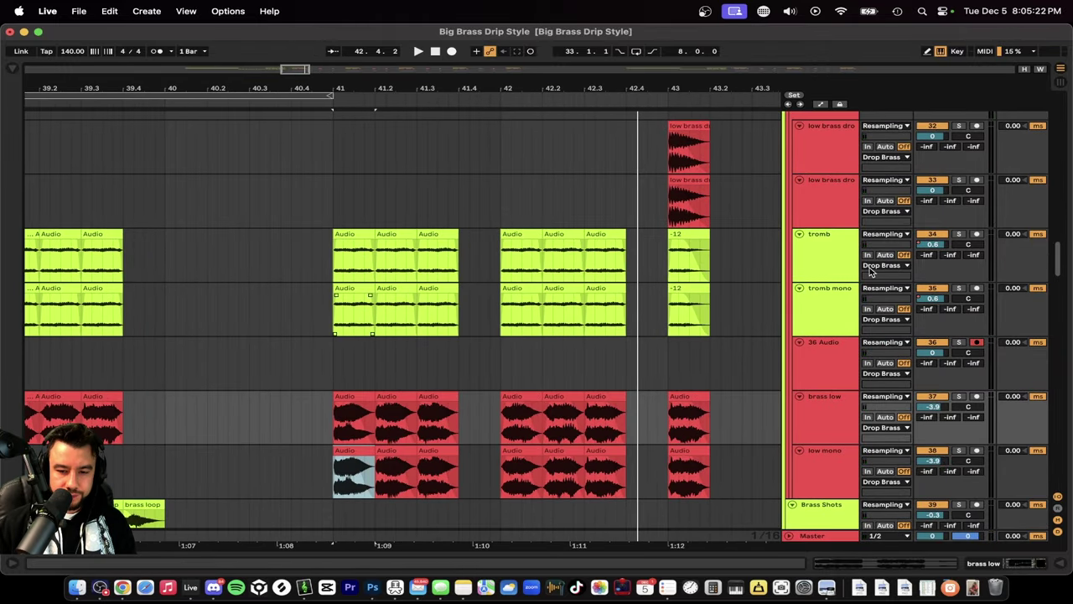
{"action": "left_click", "coordinate": [957, 289]}
{"action": "left_click", "coordinate": [957, 226]}
{"action": "left_click", "coordinate": [959, 233]}
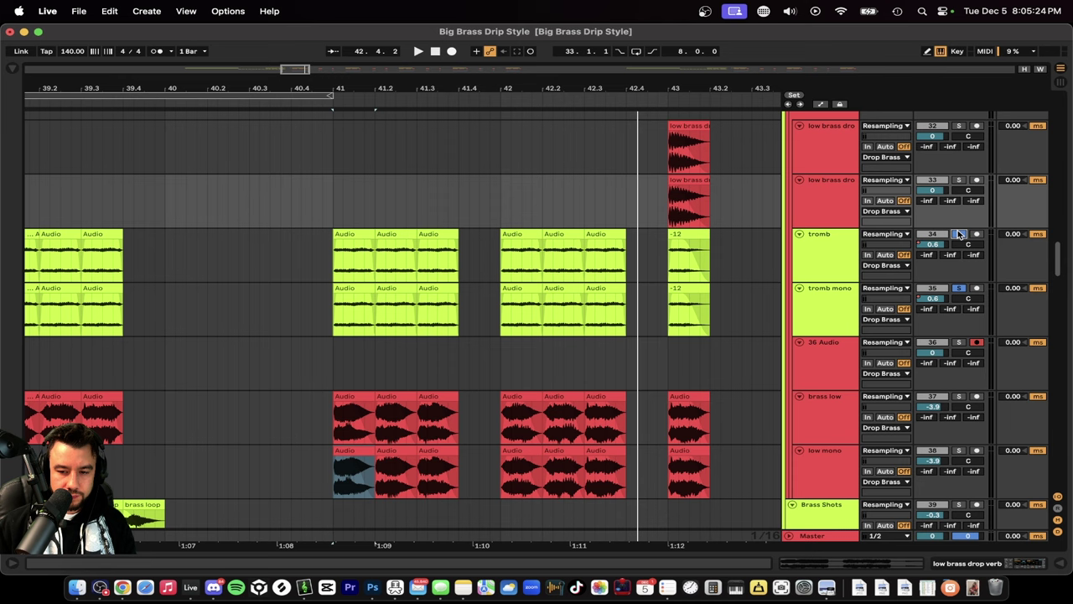
Step: Play the soloed tromb and tromb mono layers from bar 41
{"action": "key", "text": "space"}
{"action": "scroll", "coordinate": [389, 322], "scroll_direction": "down", "scroll_amount": 3}
{"action": "scroll", "coordinate": [381, 324], "scroll_direction": "up", "scroll_amount": 2}
{"action": "key", "text": "space"}
{"action": "scroll", "coordinate": [380, 325], "scroll_direction": "right", "scroll_amount": 1}
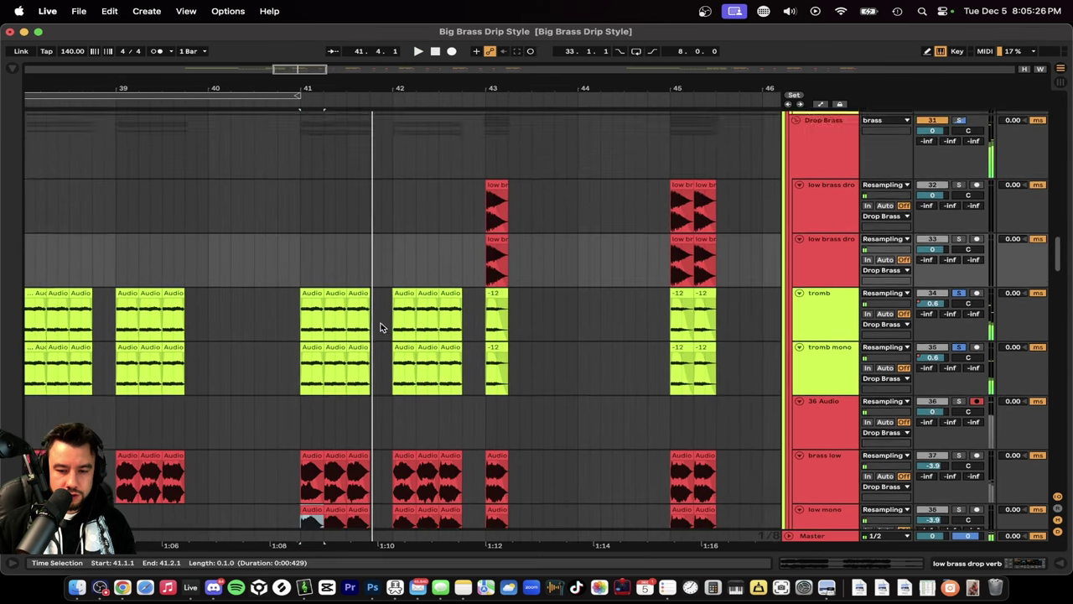
Step: Solo the tuba and french horn tracks in the brass scale group
{"action": "scroll", "coordinate": [381, 327], "scroll_direction": "up", "scroll_amount": 5}
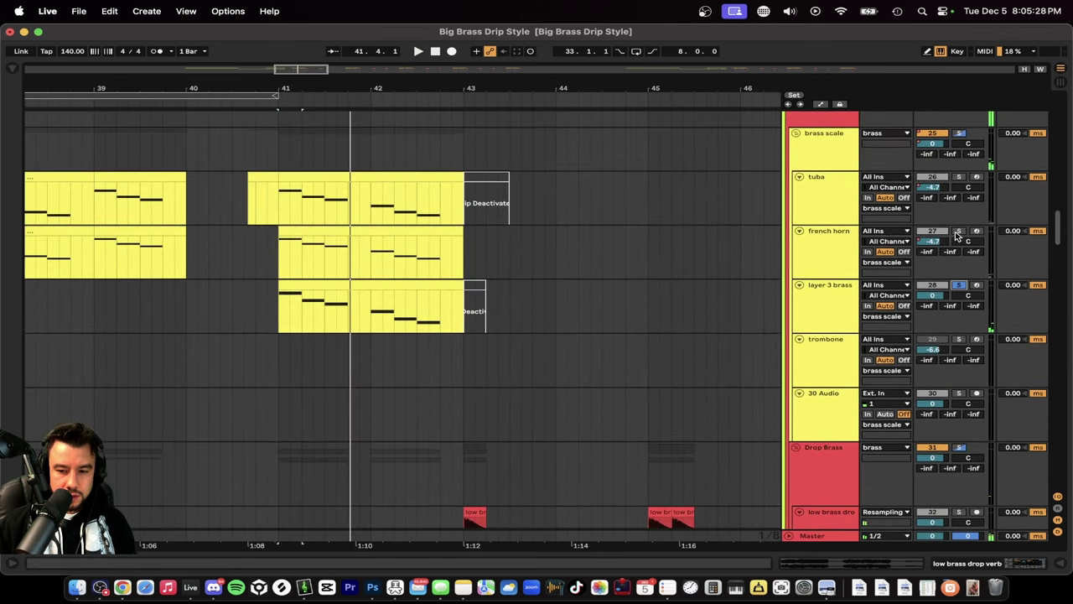
{"action": "left_click", "coordinate": [960, 177]}
{"action": "scroll", "coordinate": [493, 306], "scroll_direction": "down", "scroll_amount": 4}
{"action": "scroll", "coordinate": [493, 306], "scroll_direction": "up", "scroll_amount": 1}
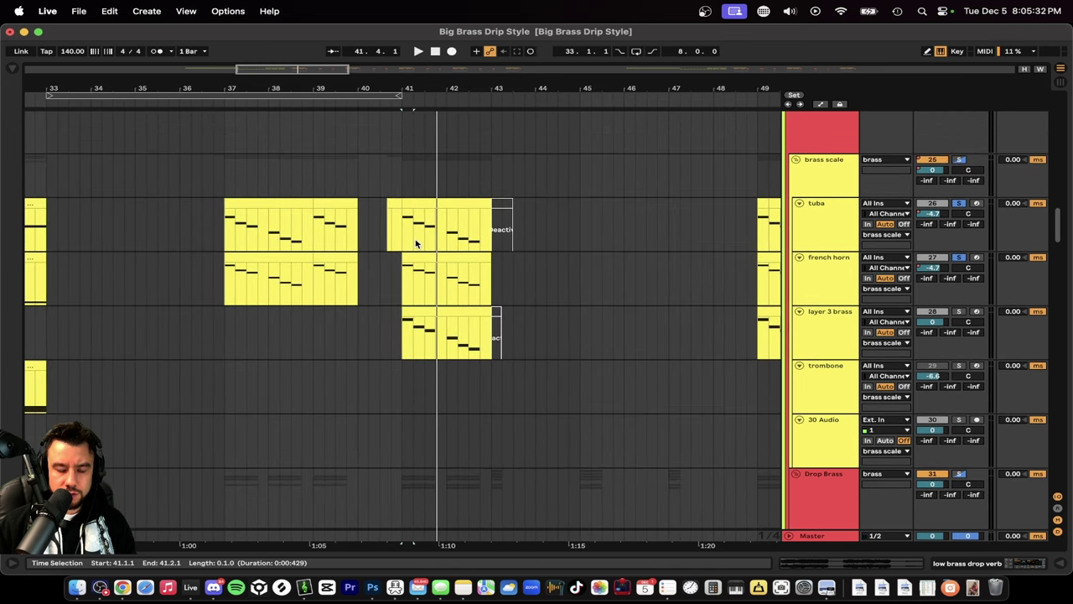
Step: Highlight the tuba and french horn MIDI phrases at bar 41 and at bar 37
{"action": "left_click_drag", "start_coordinate": [403, 225], "coordinate": [491, 275]}
{"action": "scroll", "coordinate": [491, 274], "scroll_direction": "left", "scroll_amount": 1}
{"action": "scroll", "coordinate": [491, 275], "scroll_direction": "down", "scroll_amount": 1}
{"action": "left_click", "coordinate": [271, 206]}
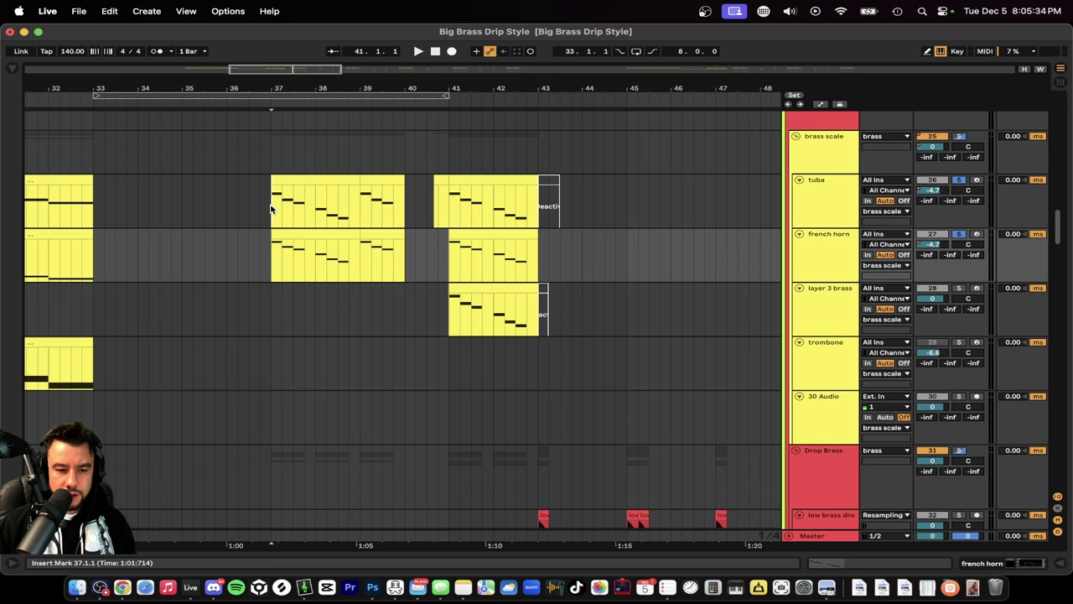
{"action": "left_click_drag", "start_coordinate": [271, 209], "coordinate": [413, 248]}
{"action": "scroll", "coordinate": [411, 244], "scroll_direction": "right", "scroll_amount": 1}
{"action": "scroll", "coordinate": [411, 244], "scroll_direction": "down", "scroll_amount": 1}
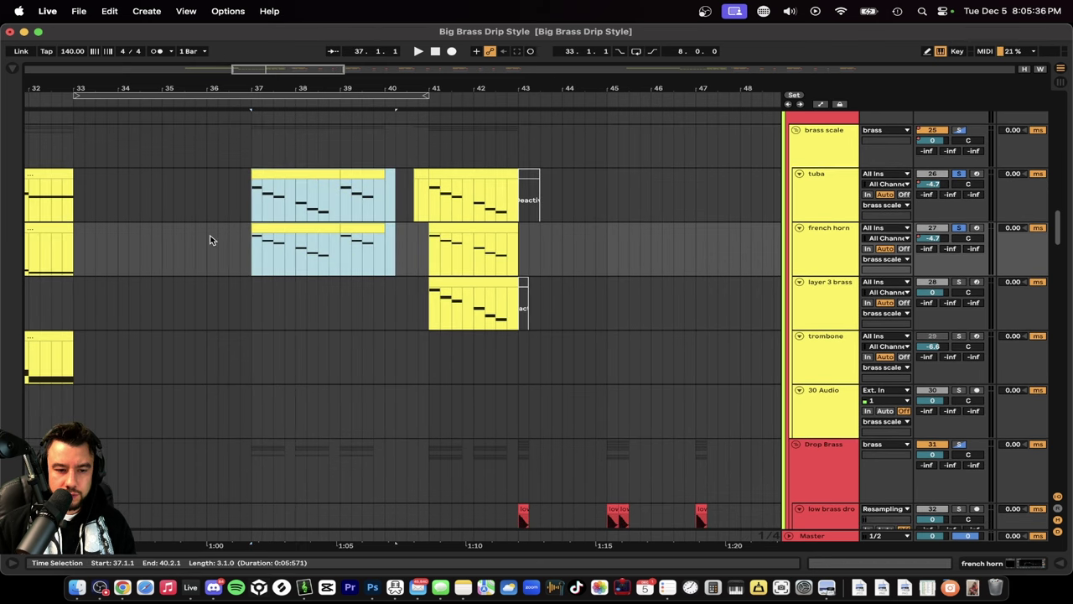
Step: Play tuba and french horn together with the soloed tromb and brass low layers and their mono duplicates from bar 41
{"action": "left_click_drag", "start_coordinate": [428, 199], "coordinate": [493, 255]}
{"action": "scroll", "coordinate": [530, 266], "scroll_direction": "up", "scroll_amount": 1}
{"action": "key", "text": "space"}
{"action": "scroll", "coordinate": [503, 307], "scroll_direction": "down", "scroll_amount": 10}
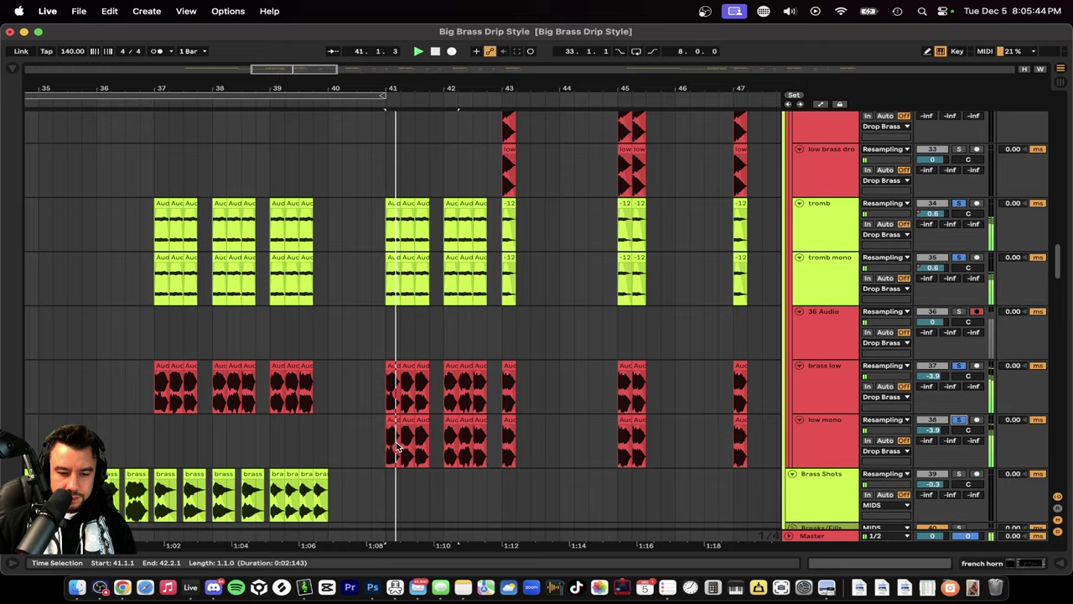
{"action": "scroll", "coordinate": [447, 401], "scroll_direction": "up", "scroll_amount": 5}
{"action": "scroll", "coordinate": [447, 406], "scroll_direction": "up", "scroll_amount": 3}
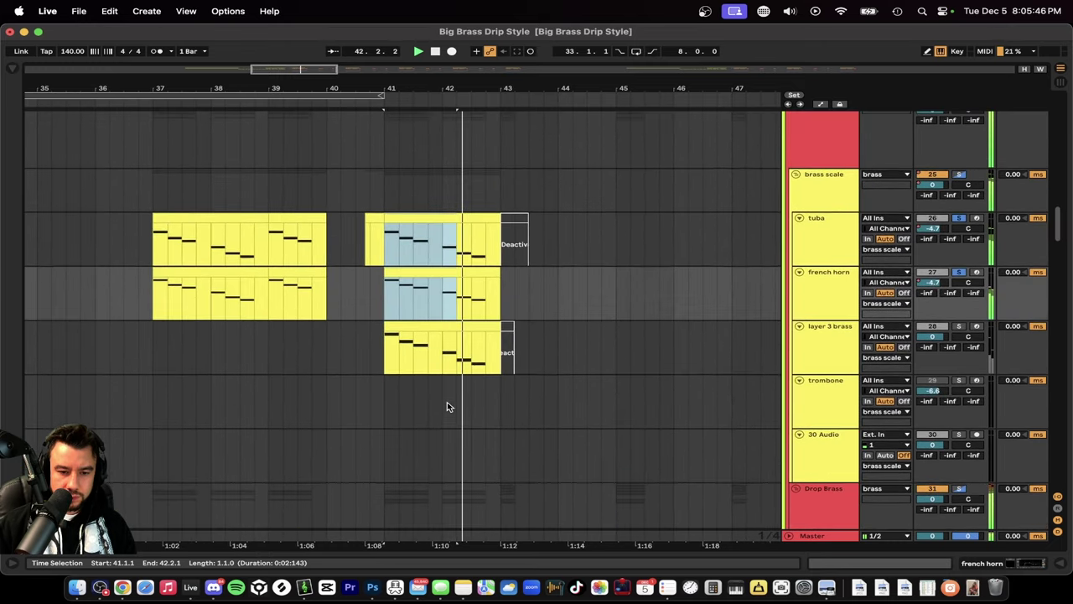
{"action": "scroll", "coordinate": [610, 362], "scroll_direction": "down", "scroll_amount": 10}
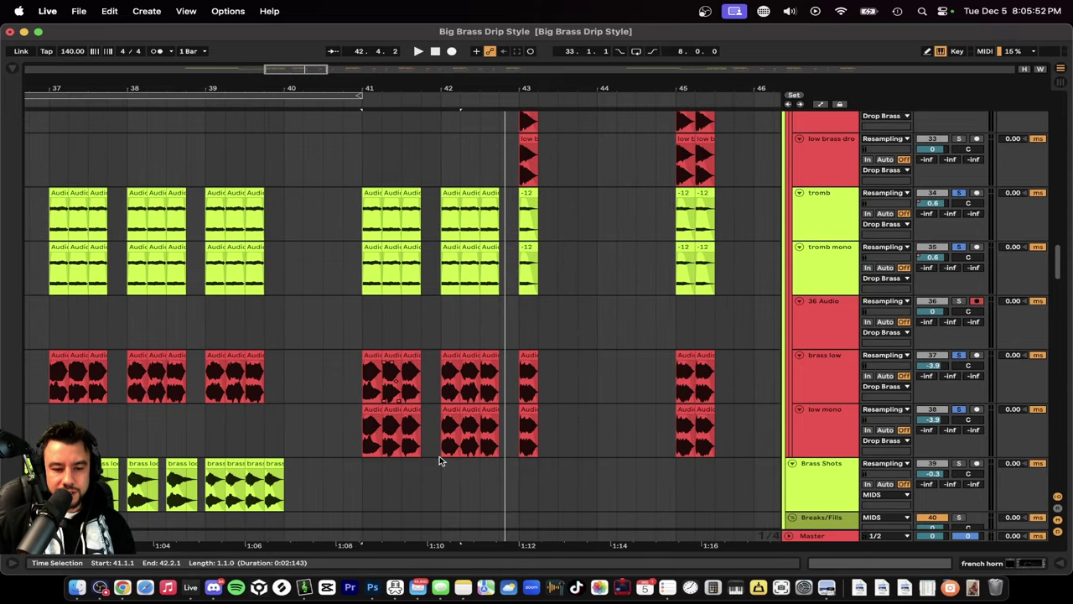
{"action": "scroll", "coordinate": [406, 402], "scroll_direction": "up", "scroll_amount": 10}
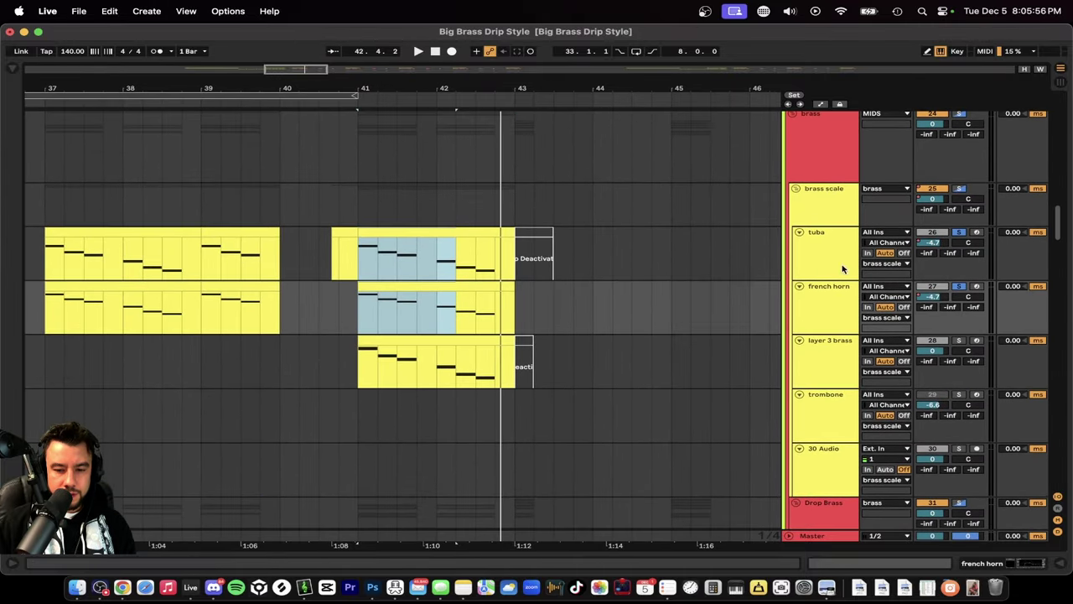
Step: Solo only layer 3 brass, play it from bar 41, and view its Kontakt and EQ Eight device chain
{"action": "scroll", "coordinate": [378, 403], "scroll_direction": "up", "scroll_amount": 3}
{"action": "scroll", "coordinate": [378, 403], "scroll_direction": "right", "scroll_amount": 3}
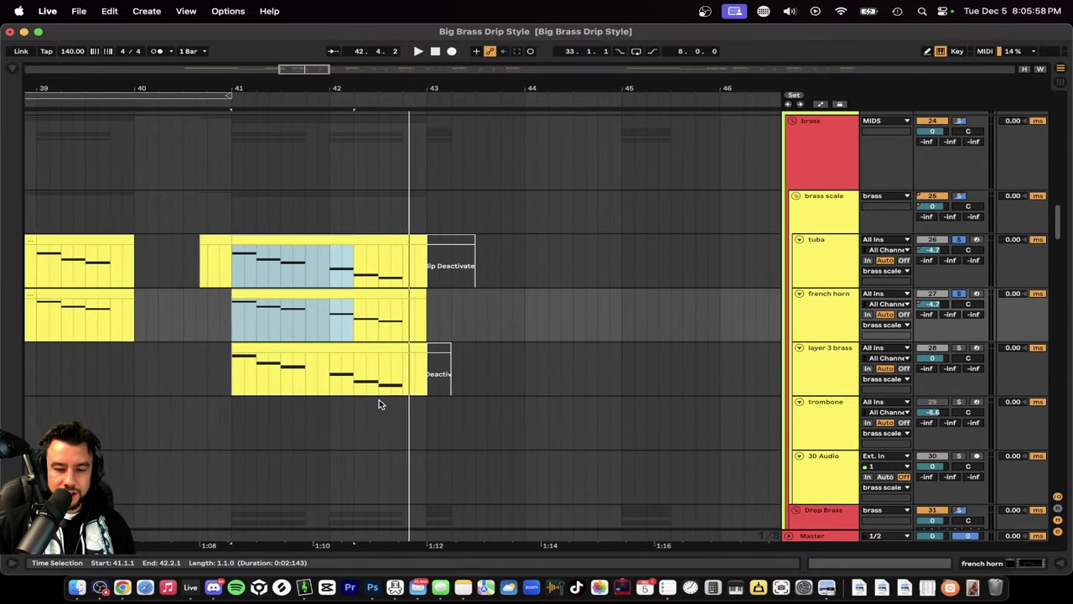
{"action": "left_click", "coordinate": [959, 348]}
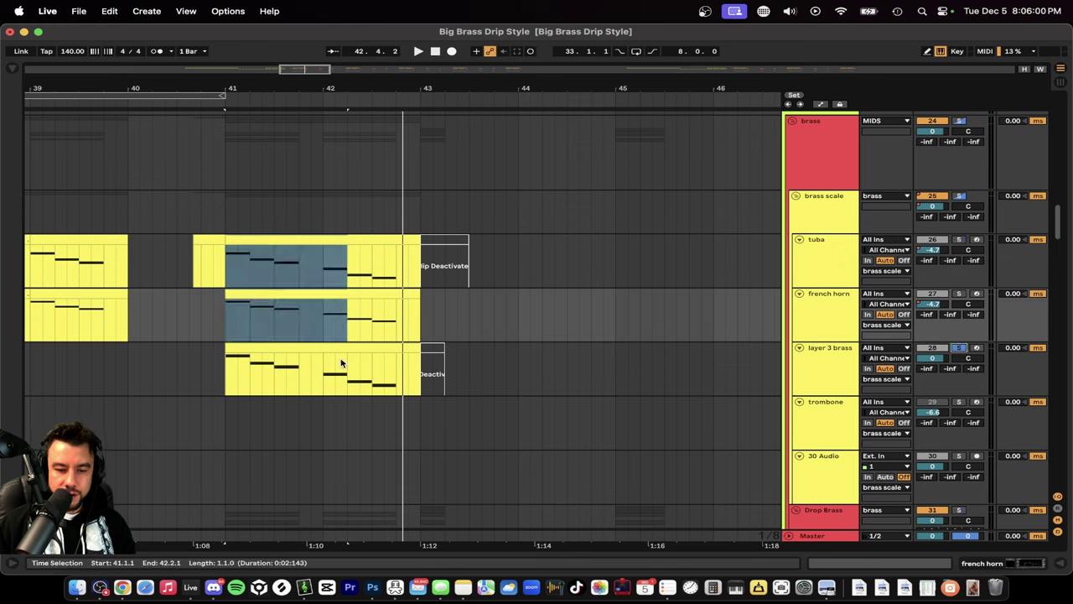
{"action": "left_click", "coordinate": [297, 358]}
{"action": "left_click", "coordinate": [278, 348]}
{"action": "key", "text": "space"}
{"action": "double_click", "coordinate": [839, 361]}
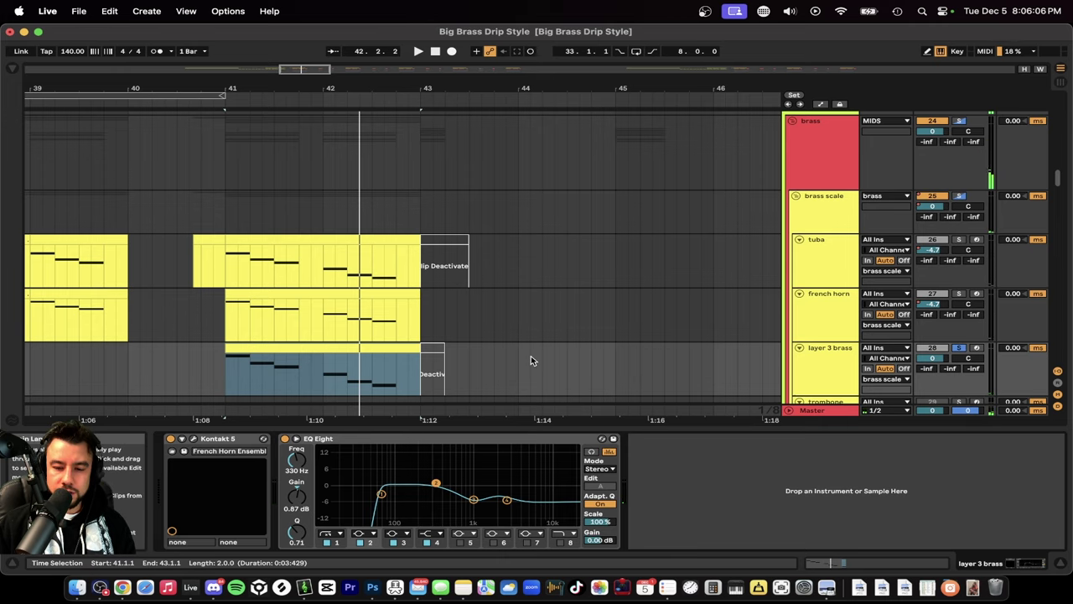
{"action": "scroll", "coordinate": [531, 360], "scroll_direction": "down", "scroll_amount": 3}
{"action": "left_click", "coordinate": [354, 430]}
Step: Clear the solo on layer 3 brass and play the full arrangement from bar 41
{"action": "scroll", "coordinate": [354, 428], "scroll_direction": "down", "scroll_amount": 4}
{"action": "scroll", "coordinate": [355, 428], "scroll_direction": "down", "scroll_amount": 5}
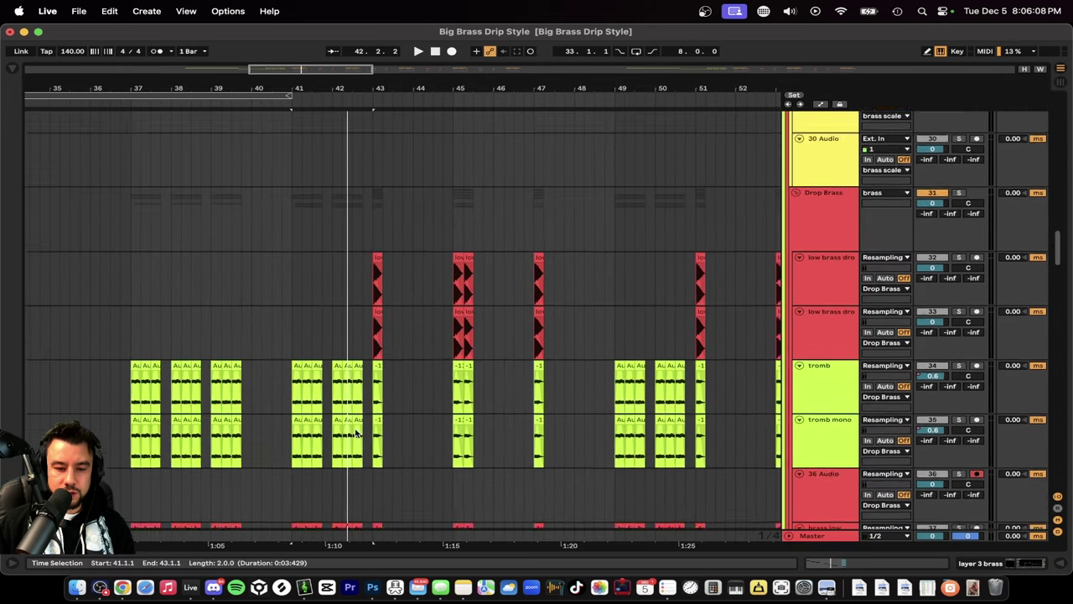
{"action": "scroll", "coordinate": [401, 323], "scroll_direction": "up", "scroll_amount": 6}
{"action": "key", "text": "plus"}
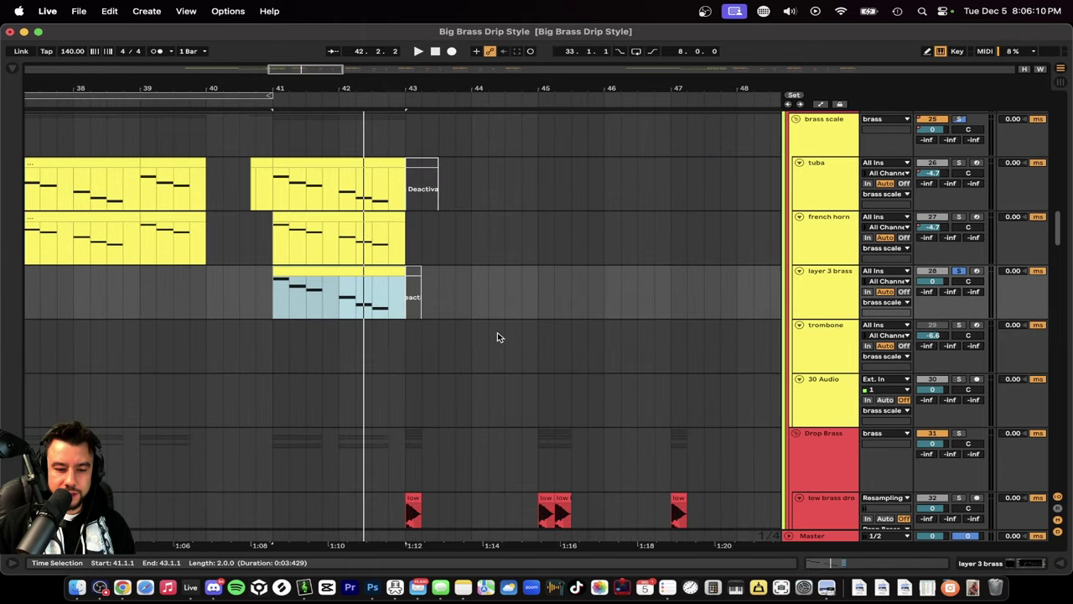
{"action": "scroll", "coordinate": [497, 337], "scroll_direction": "down", "scroll_amount": 2}
{"action": "key", "text": "space"}
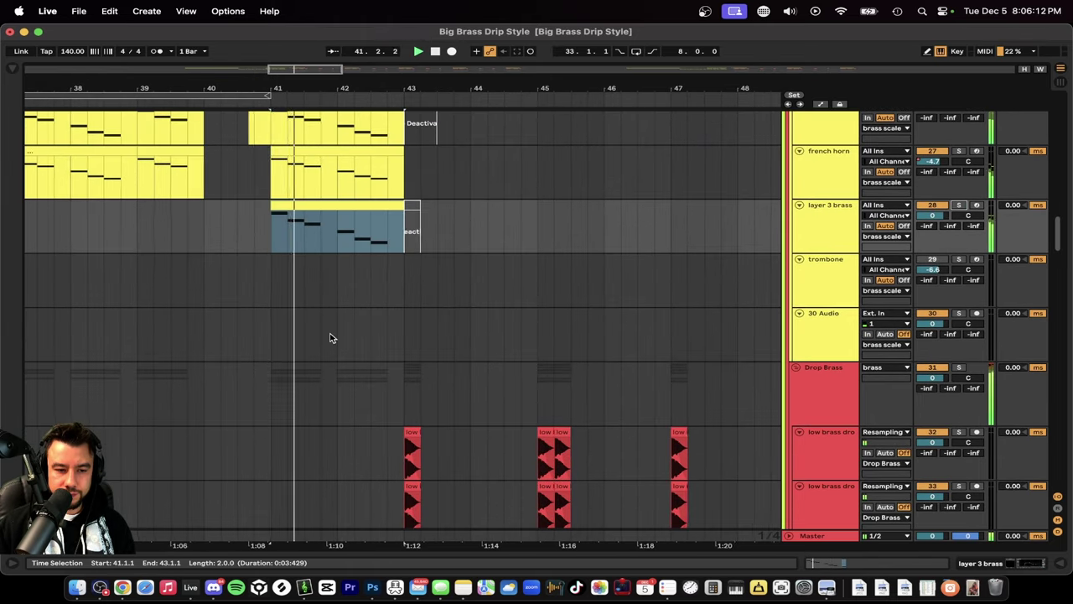
{"action": "scroll", "coordinate": [330, 338], "scroll_direction": "up", "scroll_amount": 2}
{"action": "scroll", "coordinate": [330, 338], "scroll_direction": "up", "scroll_amount": 1}
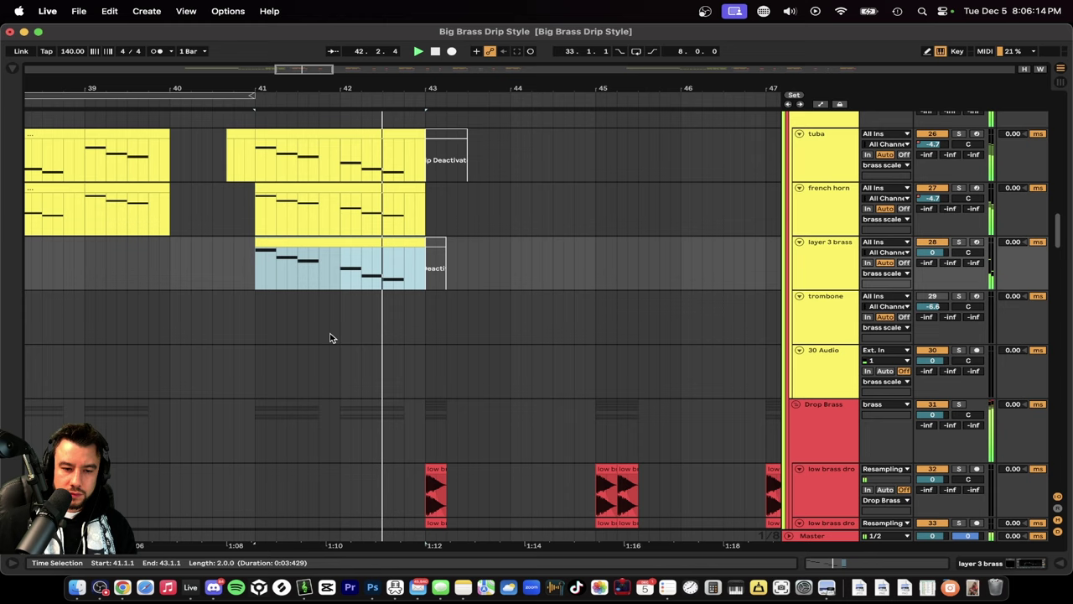
{"action": "scroll", "coordinate": [331, 338], "scroll_direction": "down", "scroll_amount": 3}
{"action": "key", "text": "space"}
Step: Inspect layer 3 brass's Kontakt French Horn Ensemble instrument, and close the plugin and device view
{"action": "scroll", "coordinate": [335, 347], "scroll_direction": "left", "scroll_amount": 5}
{"action": "scroll", "coordinate": [335, 347], "scroll_direction": "up", "scroll_amount": 1}
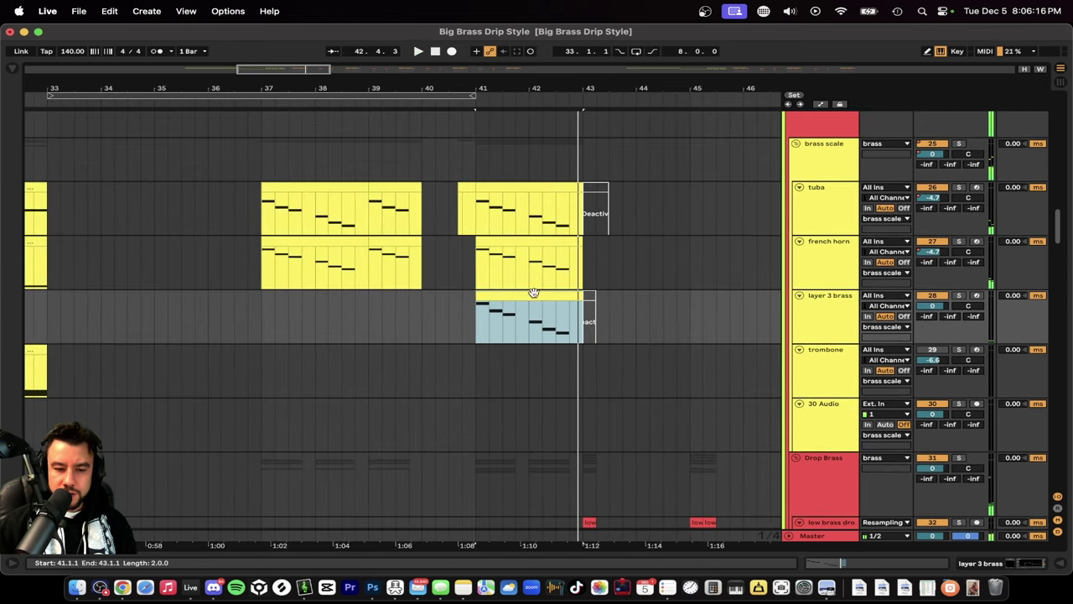
{"action": "scroll", "coordinate": [266, 326], "scroll_direction": "down", "scroll_amount": 3}
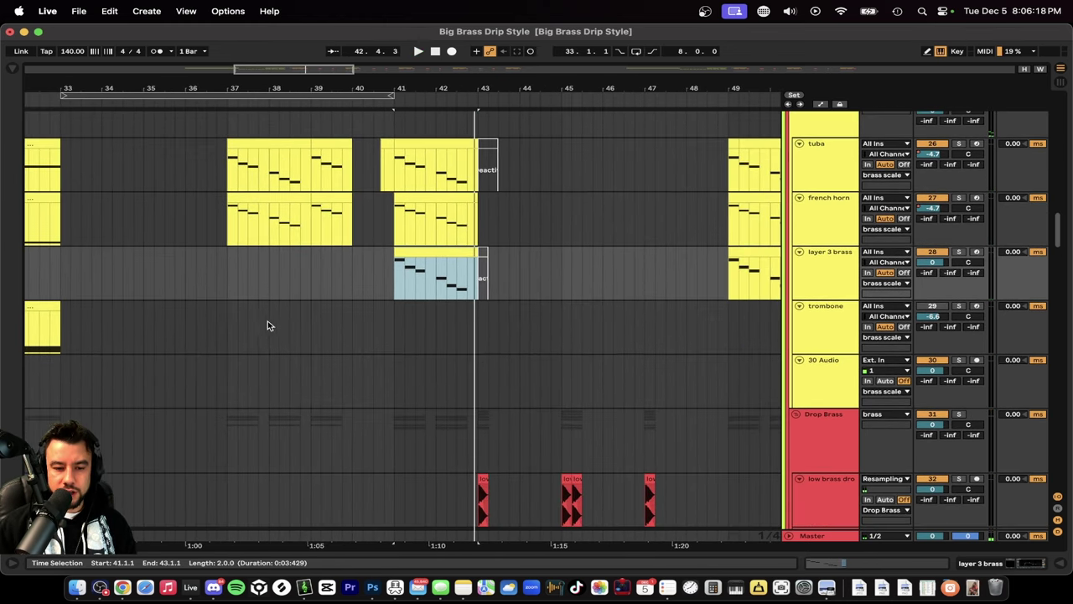
{"action": "scroll", "coordinate": [481, 358], "scroll_direction": "down", "scroll_amount": 2}
{"action": "scroll", "coordinate": [482, 358], "scroll_direction": "right", "scroll_amount": 1}
{"action": "scroll", "coordinate": [424, 201], "scroll_direction": "down", "scroll_amount": 1}
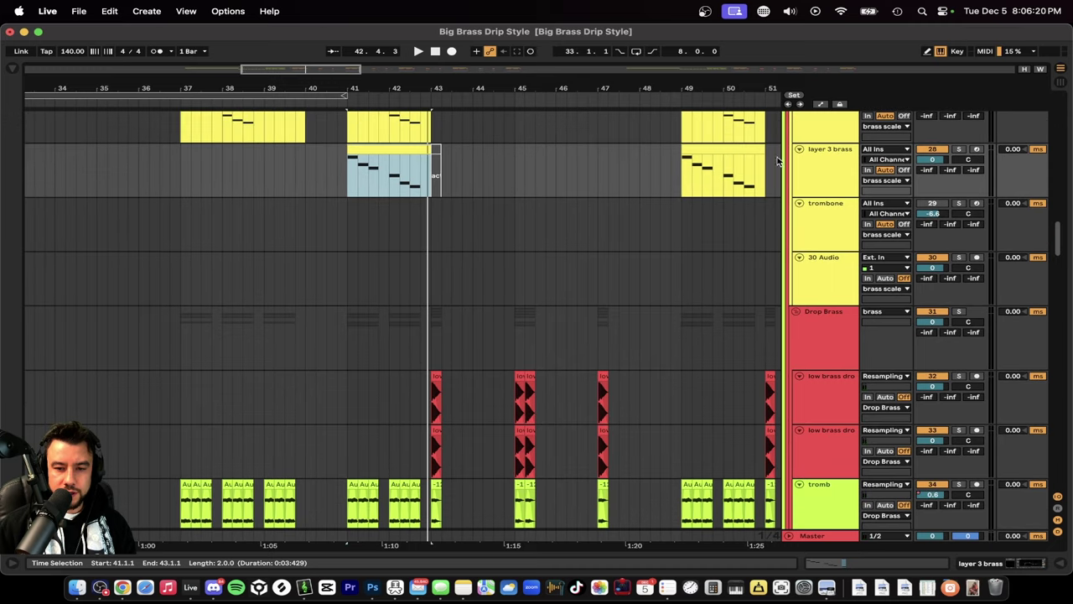
{"action": "double_click", "coordinate": [824, 164]}
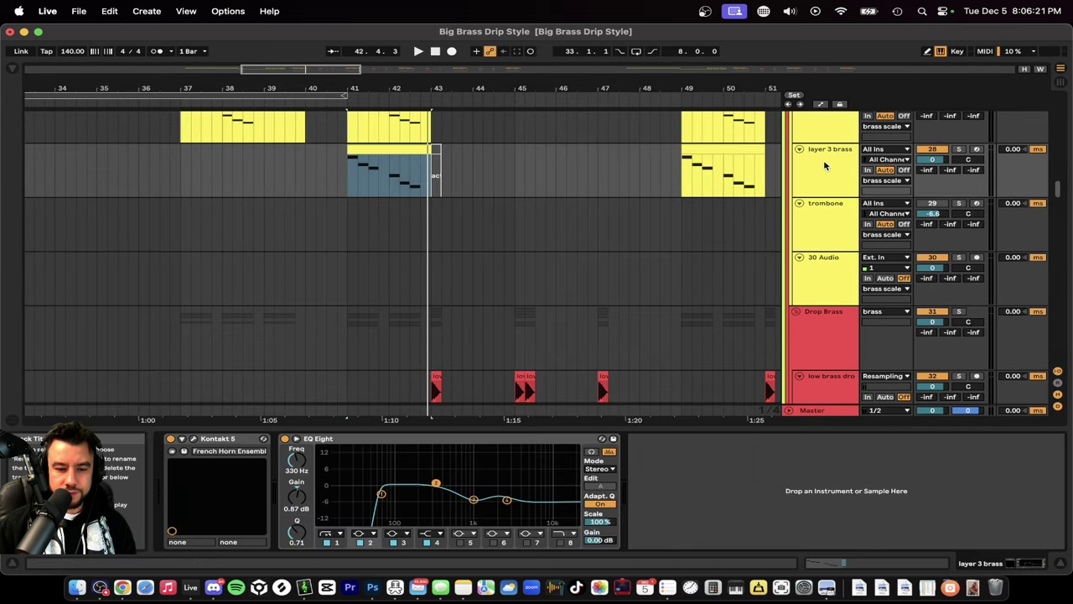
{"action": "left_click", "coordinate": [195, 442]}
{"action": "left_click", "coordinate": [151, 41]}
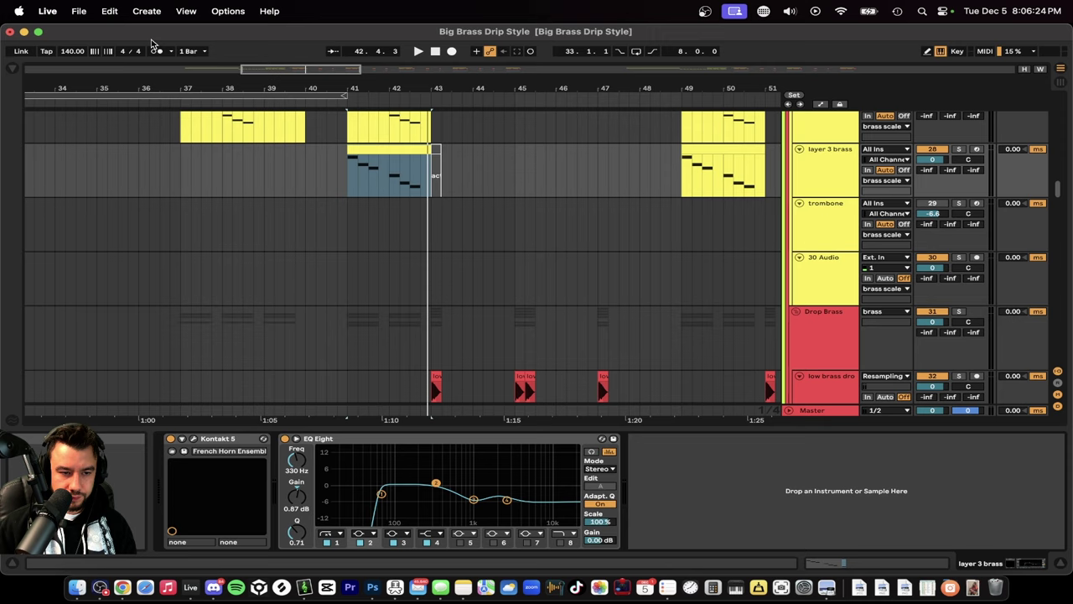
{"action": "scroll", "coordinate": [315, 282], "scroll_direction": "down", "scroll_amount": 3}
{"action": "left_click", "coordinate": [404, 428]}
Step: Examine the notes of layer 3 brass's MIDI clip at bar 41 and close the clip view
{"action": "scroll", "coordinate": [393, 294], "scroll_direction": "up", "scroll_amount": 5}
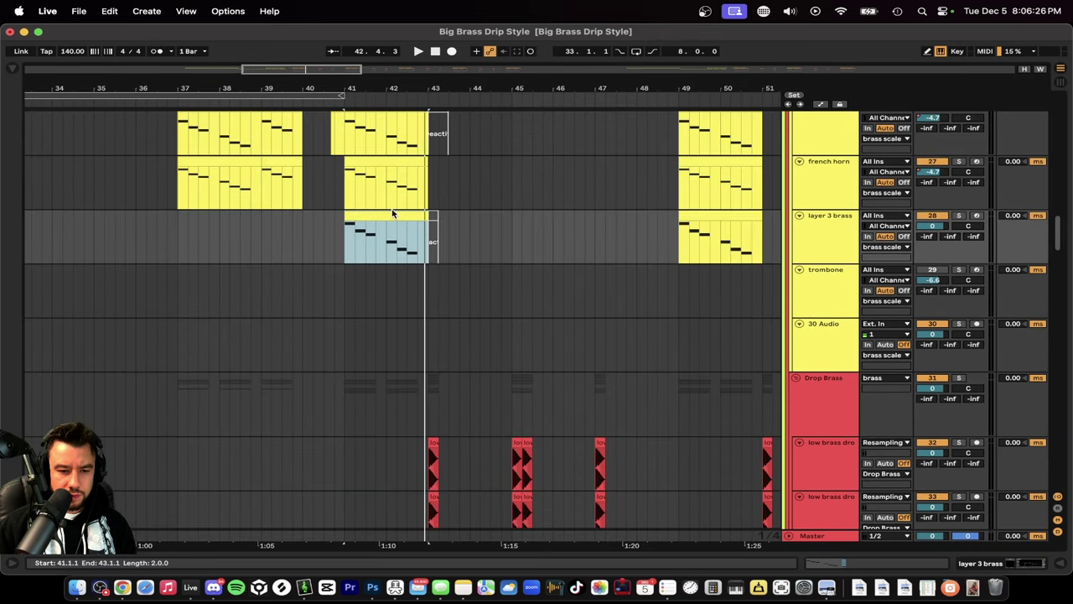
{"action": "double_click", "coordinate": [389, 219]}
{"action": "scroll", "coordinate": [475, 364], "scroll_direction": "up", "scroll_amount": 3}
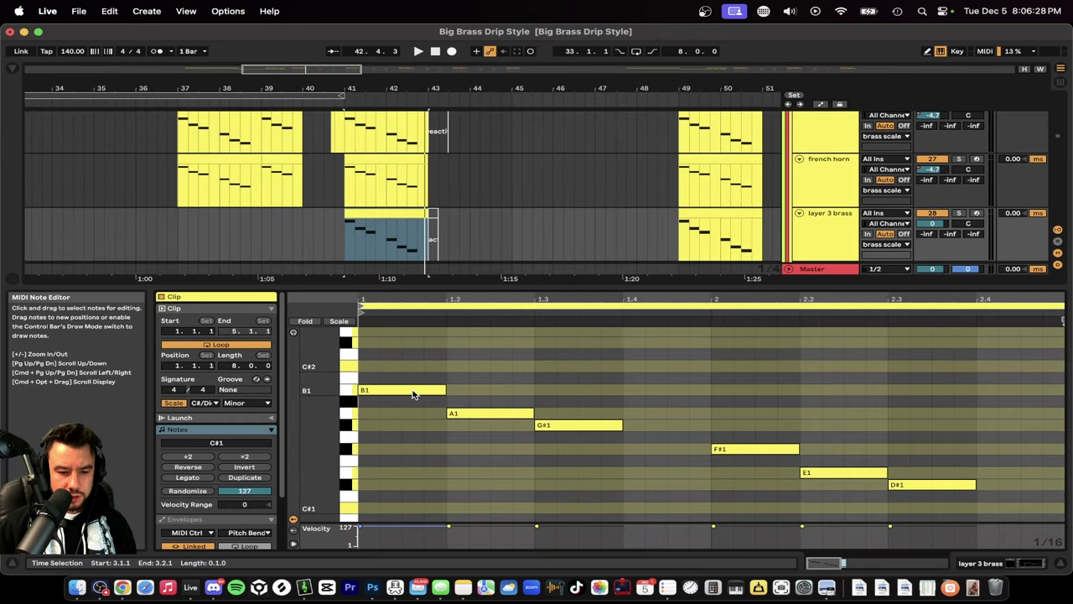
{"action": "left_click", "coordinate": [414, 288]}
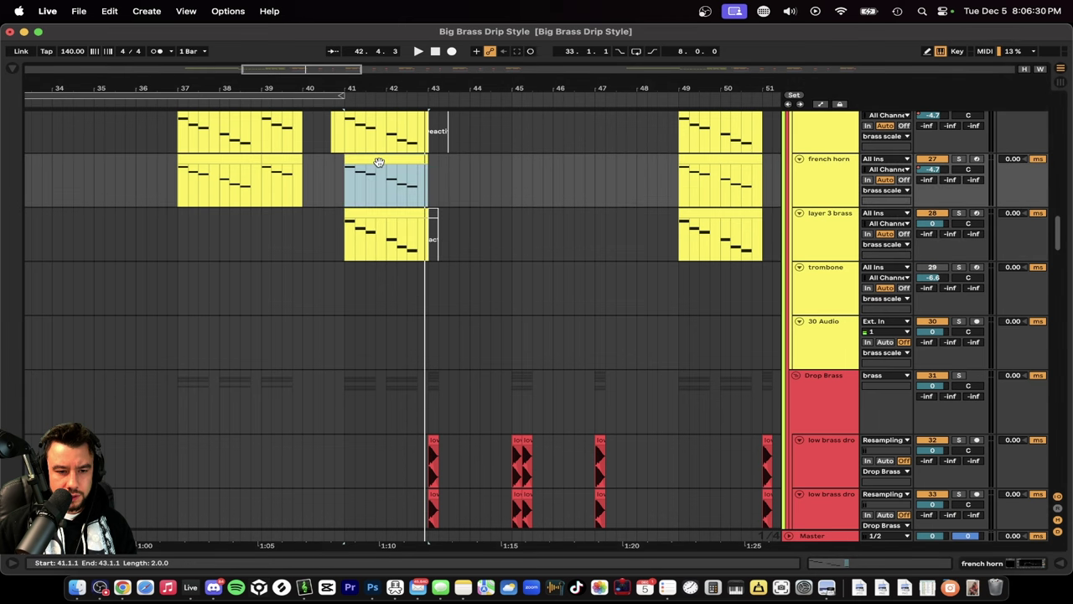
Step: Examine the french horn clip's notes at bar 41 to compare octaves with layer 3 brass, and close the clip view
{"action": "double_click", "coordinate": [386, 174]}
{"action": "scroll", "coordinate": [490, 442], "scroll_direction": "up", "scroll_amount": 3}
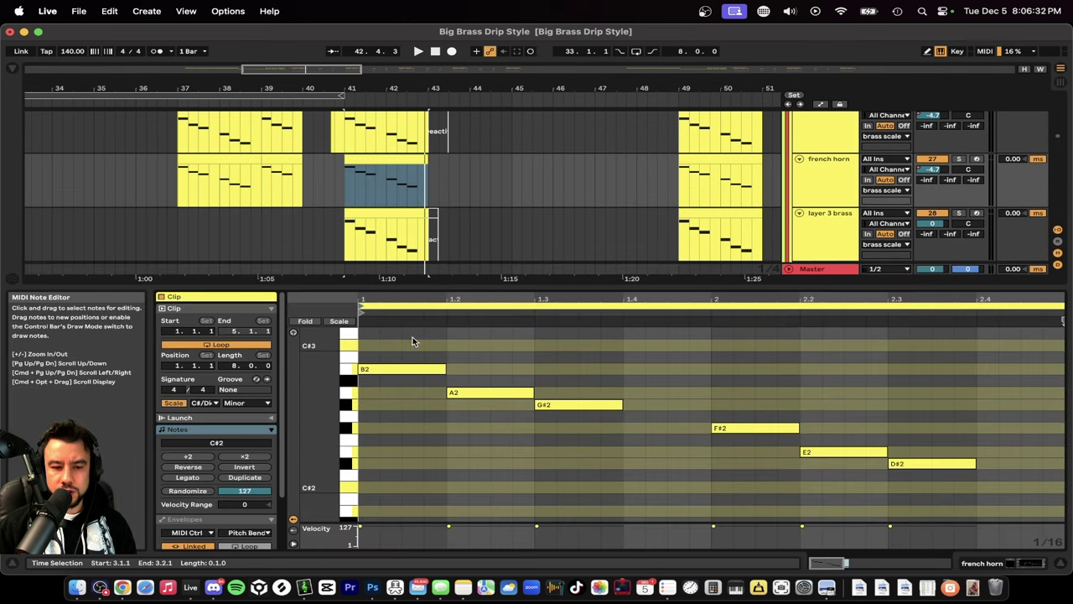
{"action": "left_click", "coordinate": [822, 229]}
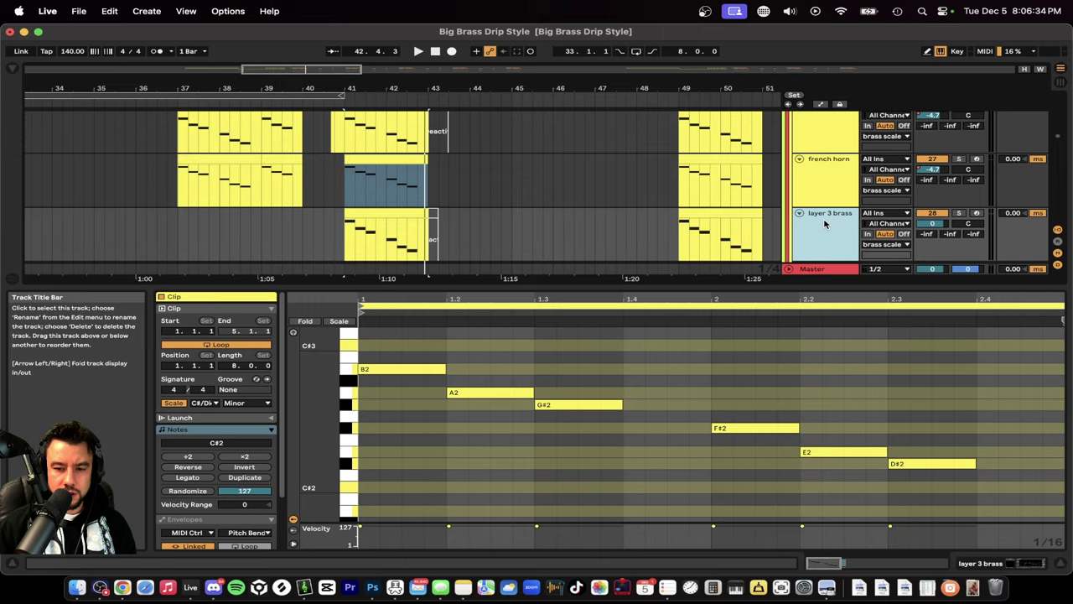
{"action": "left_click", "coordinate": [606, 288]}
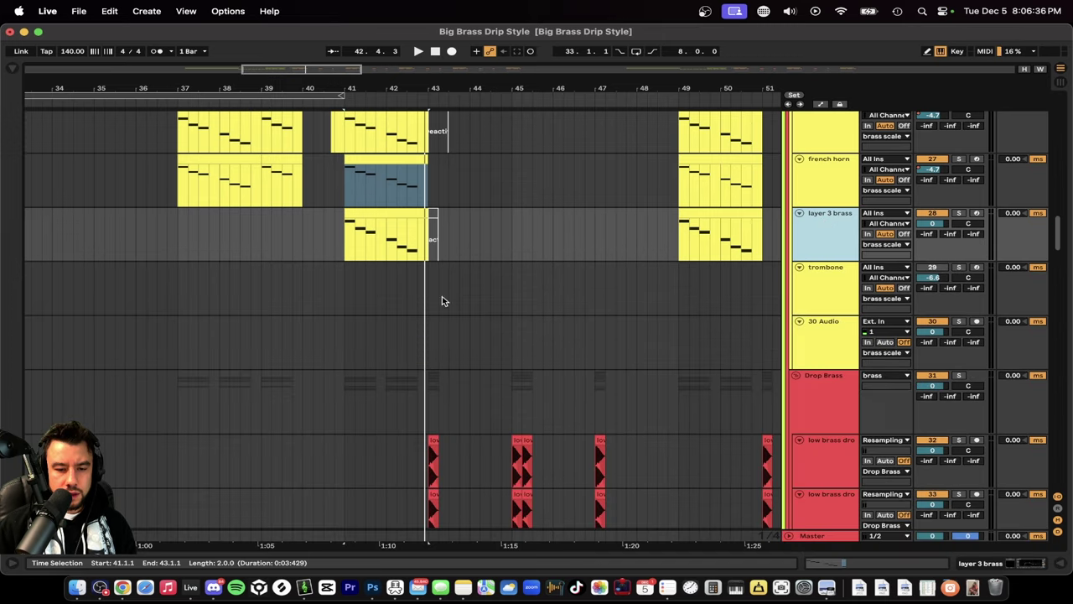
Step: Set the playback position to bar 43 and examine the resampled Drop Brass clips there
{"action": "scroll", "coordinate": [417, 301], "scroll_direction": "down", "scroll_amount": 5}
{"action": "scroll", "coordinate": [415, 300], "scroll_direction": "down", "scroll_amount": 5}
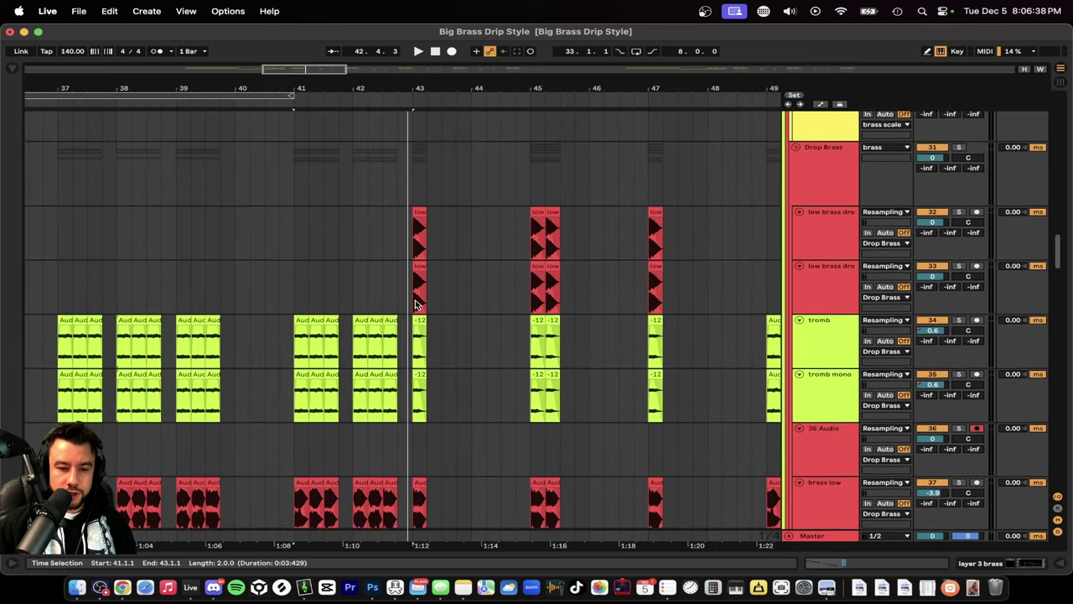
{"action": "scroll", "coordinate": [414, 335], "scroll_direction": "up", "scroll_amount": 2}
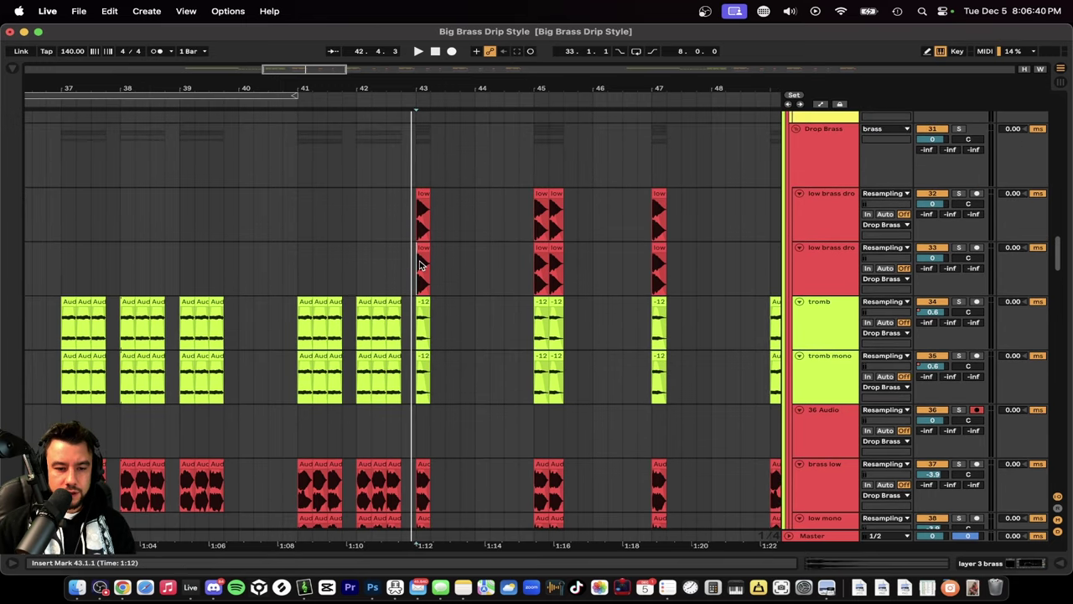
{"action": "left_click", "coordinate": [420, 265]}
{"action": "scroll", "coordinate": [420, 265], "scroll_direction": "up", "scroll_amount": 1}
{"action": "scroll", "coordinate": [420, 265], "scroll_direction": "down", "scroll_amount": 3}
{"action": "scroll", "coordinate": [421, 265], "scroll_direction": "up", "scroll_amount": 1}
{"action": "scroll", "coordinate": [421, 265], "scroll_direction": "down", "scroll_amount": 4}
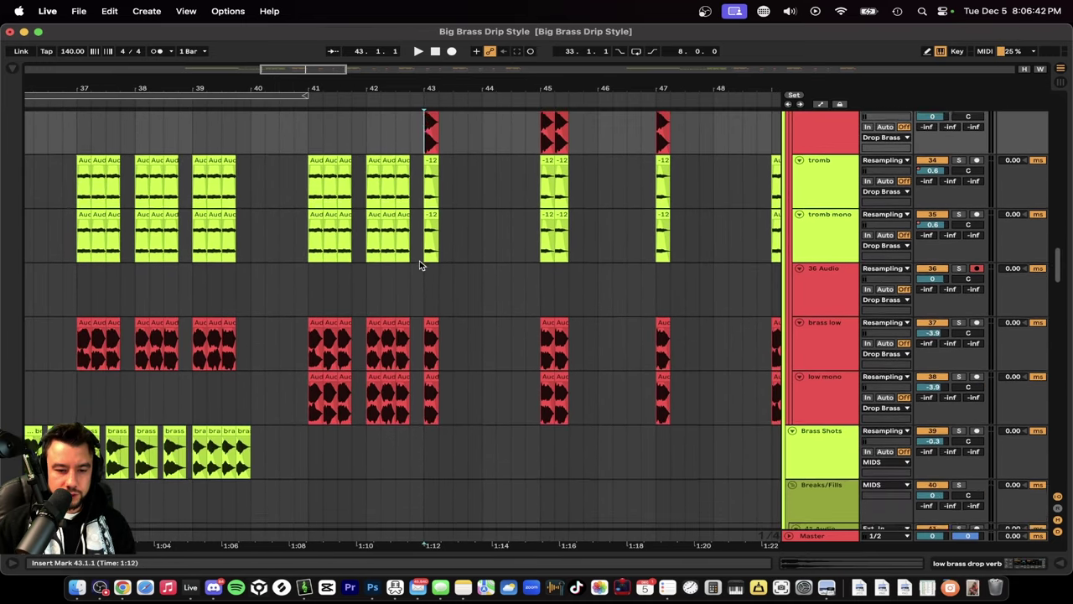
{"action": "scroll", "coordinate": [422, 268], "scroll_direction": "up", "scroll_amount": 2}
{"action": "scroll", "coordinate": [423, 272], "scroll_direction": "up", "scroll_amount": 2}
{"action": "scroll", "coordinate": [443, 309], "scroll_direction": "down", "scroll_amount": 1}
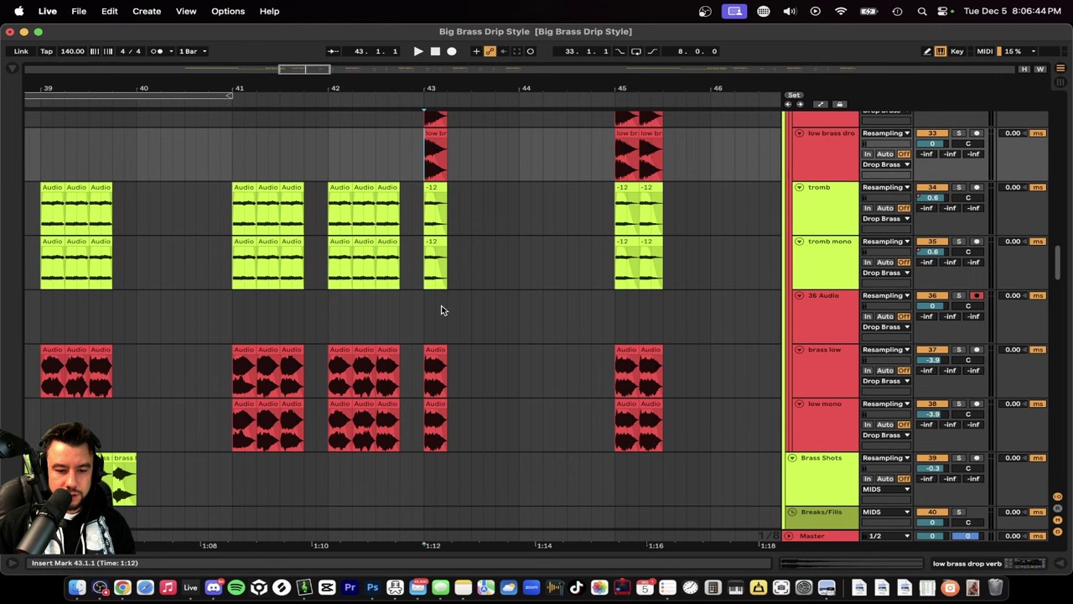
Step: Solo the brass group, play it from bar 43, and examine the Reverb in its device chain during playback
{"action": "scroll", "coordinate": [509, 278], "scroll_direction": "up", "scroll_amount": 10}
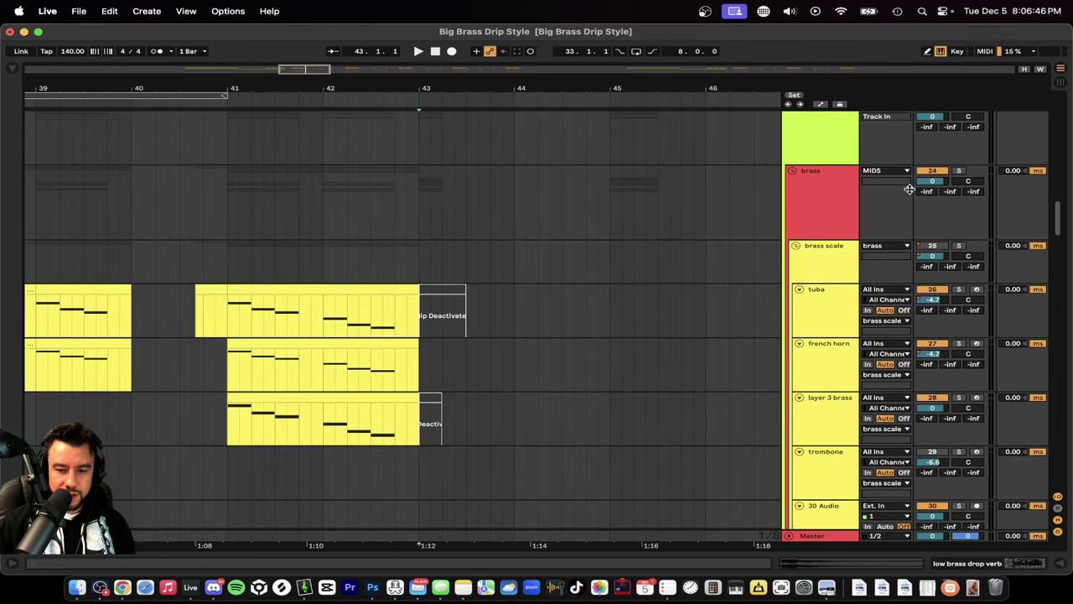
{"action": "left_click", "coordinate": [959, 170]}
{"action": "key", "text": "space"}
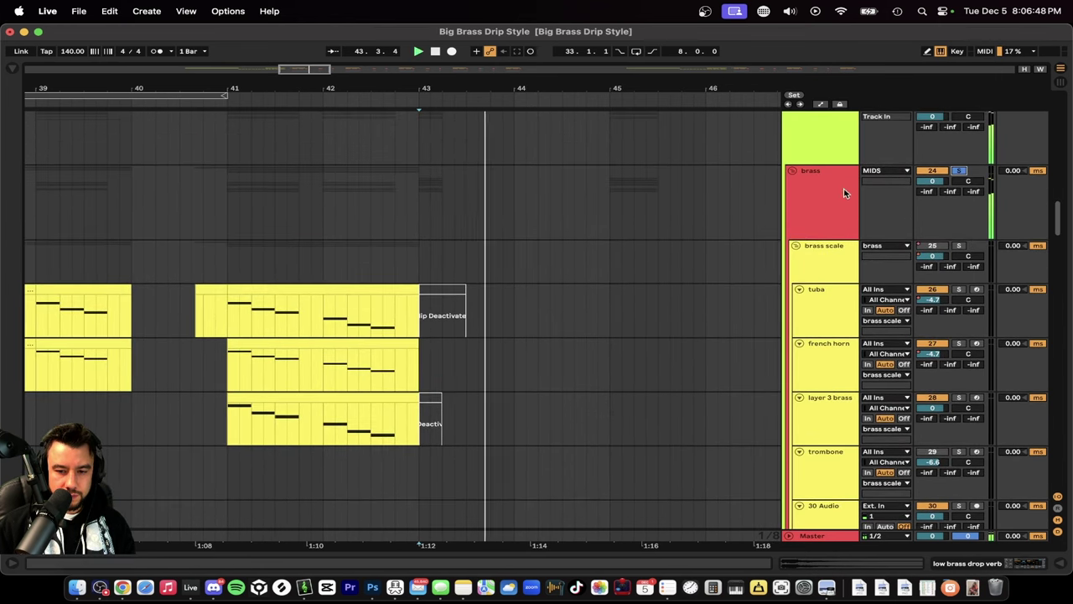
{"action": "key", "text": "space"}
{"action": "double_click", "coordinate": [821, 210]}
{"action": "scroll", "coordinate": [778, 474], "scroll_direction": "right", "scroll_amount": 3}
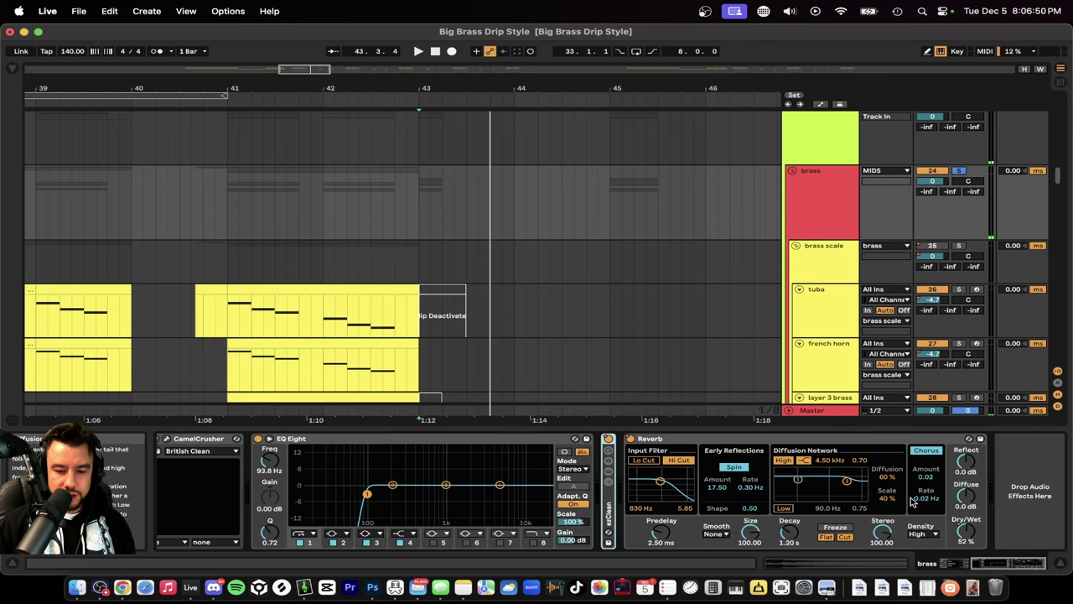
{"action": "key", "text": "space"}
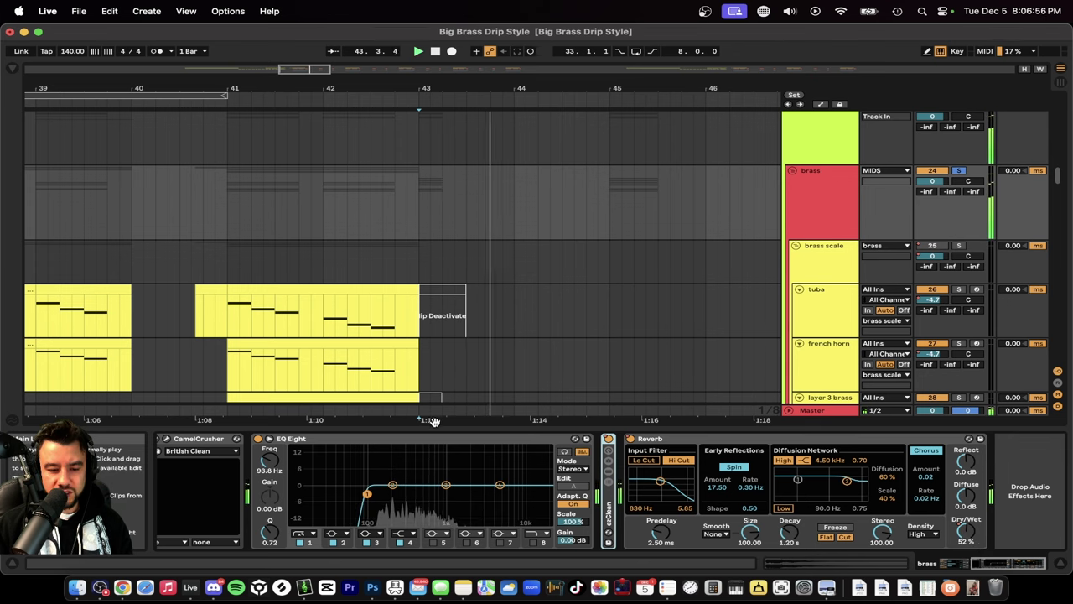
Step: Close the device view, unsolo the brass group and play the arrangement from bar 43
{"action": "key", "text": "super+alt+l"}
{"action": "key", "text": "space"}
{"action": "key", "text": "space"}
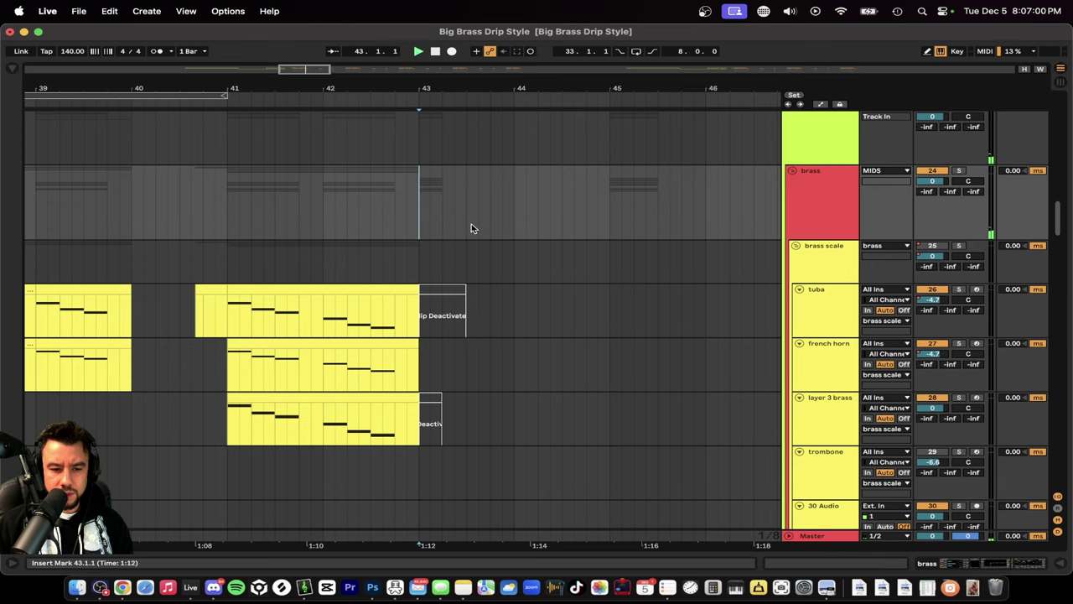
{"action": "scroll", "coordinate": [471, 228], "scroll_direction": "down", "scroll_amount": 10}
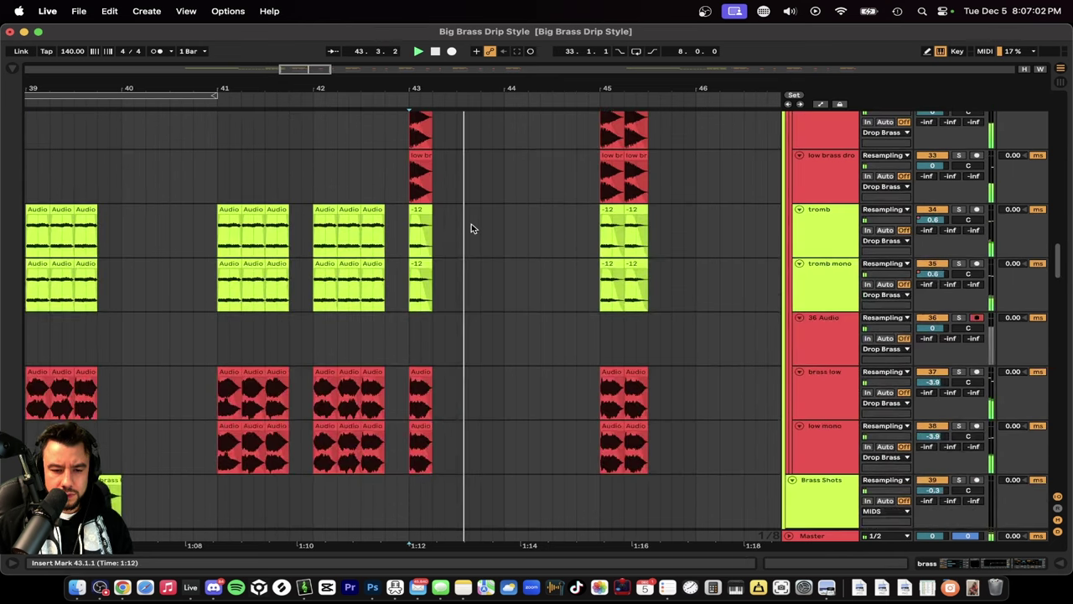
{"action": "scroll", "coordinate": [471, 228], "scroll_direction": "down", "scroll_amount": 1}
{"action": "key", "text": "space"}
Step: Compare the clip settings of the tromb clip at bar 43 with those of the tromb clips at bar 41 and beat 42.3
{"action": "scroll", "coordinate": [428, 230], "scroll_direction": "up", "scroll_amount": 3}
{"action": "left_click", "coordinate": [429, 183]}
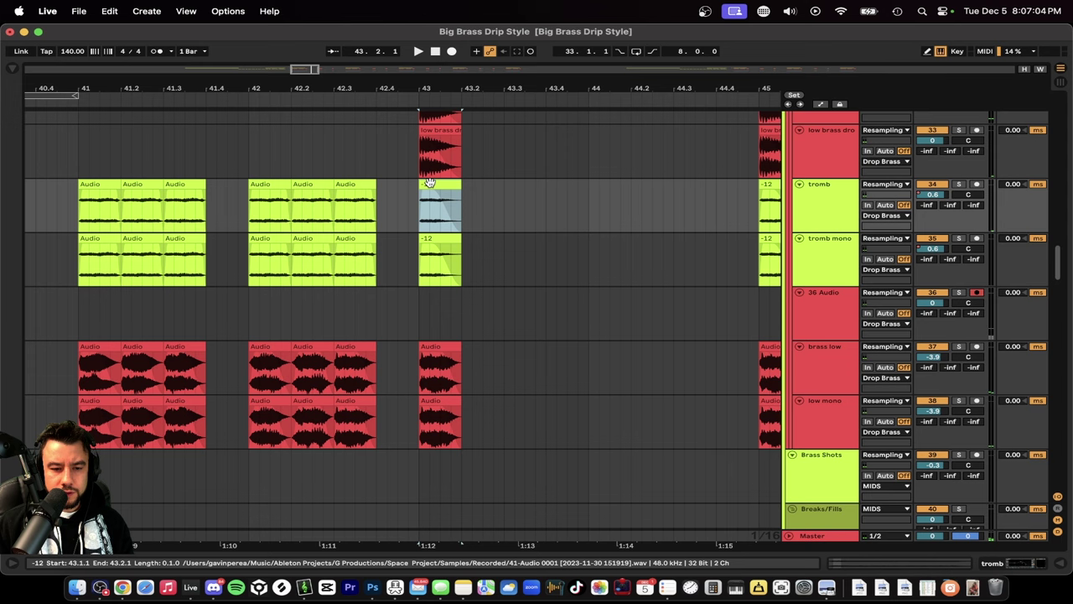
{"action": "double_click", "coordinate": [429, 183]}
{"action": "scroll", "coordinate": [281, 194], "scroll_direction": "down", "scroll_amount": 1}
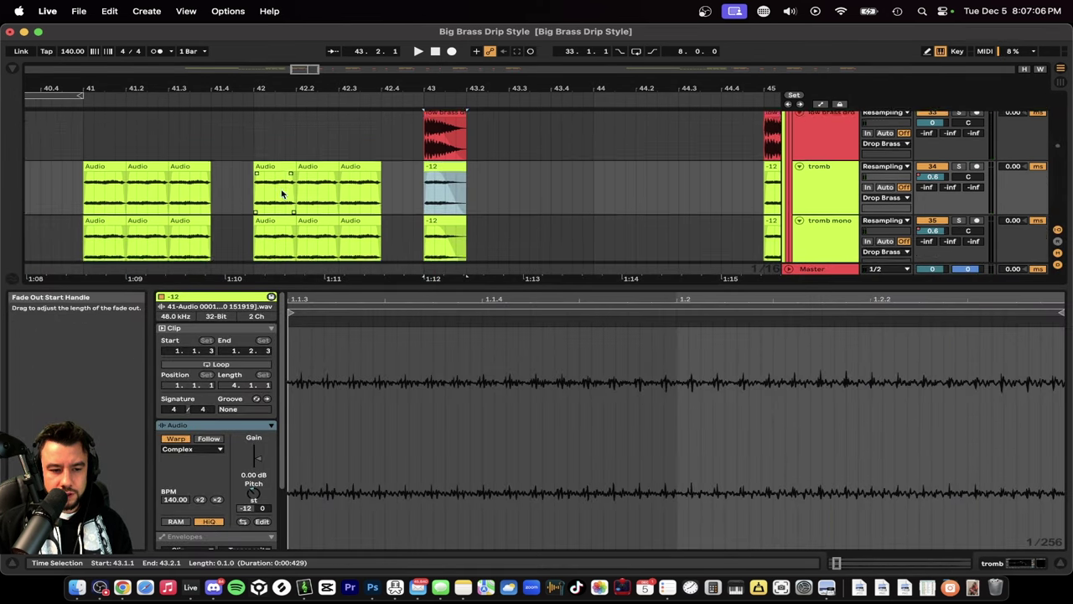
{"action": "scroll", "coordinate": [282, 195], "scroll_direction": "down", "scroll_amount": 1}
{"action": "left_click", "coordinate": [104, 149]}
{"action": "left_click", "coordinate": [359, 149]}
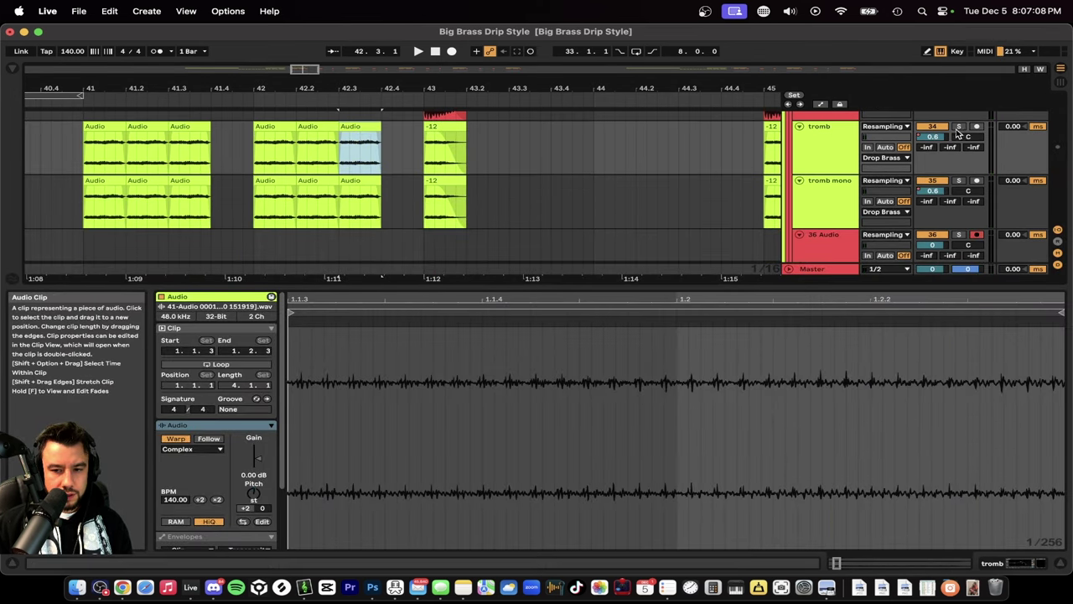
Step: Solo the tromb track, play it from beat 42.3 and close the clip view
{"action": "left_click", "coordinate": [959, 126]}
{"action": "key", "text": "space"}
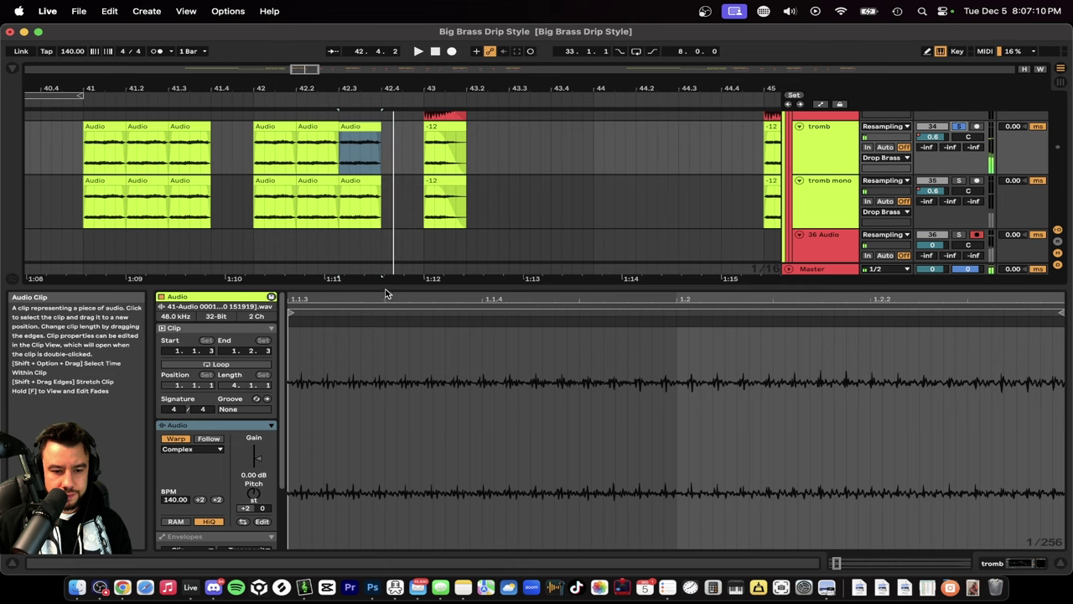
{"action": "left_click", "coordinate": [385, 287]}
{"action": "left_click", "coordinate": [438, 134]}
{"action": "left_click", "coordinate": [379, 139]}
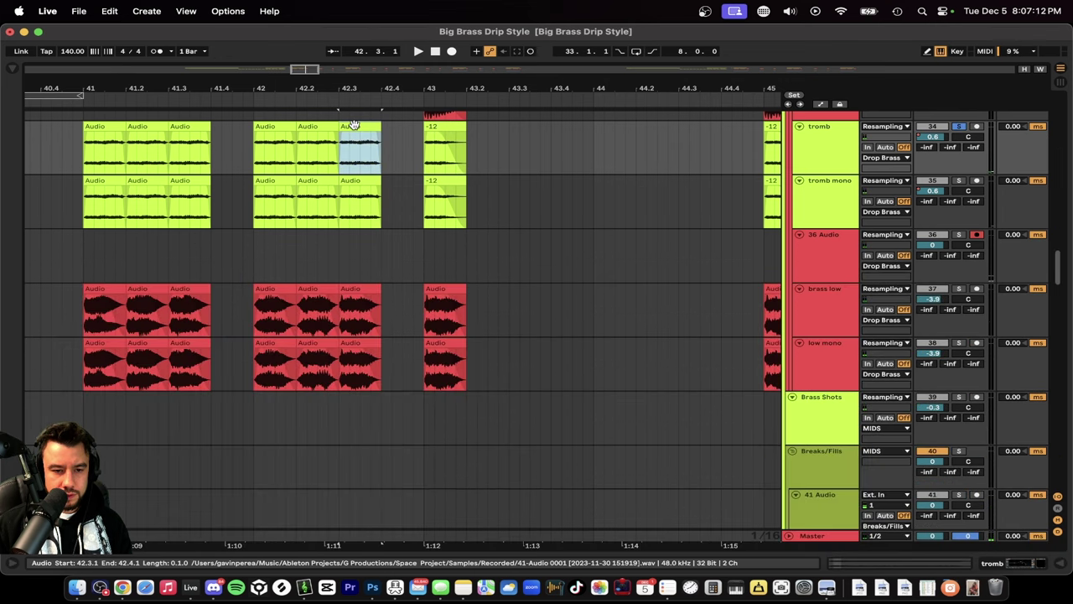
Step: Try duplicating the tromb clip from beat 42.3 onto 42.4 ahead of the bar 43 clip, and delete the copy
{"action": "key", "text": "super+d"}
{"action": "scroll", "coordinate": [406, 151], "scroll_direction": "up", "scroll_amount": 3}
{"action": "left_click_drag", "start_coordinate": [212, 148], "coordinate": [268, 144]}
{"action": "double_click", "coordinate": [464, 124]}
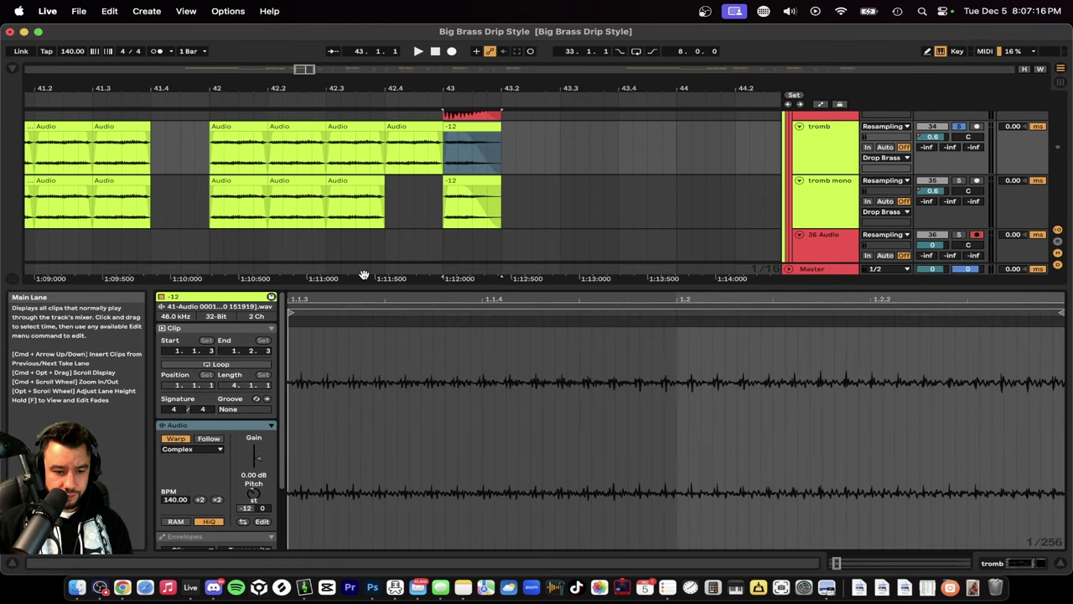
{"action": "key", "text": "super+alt+l"}
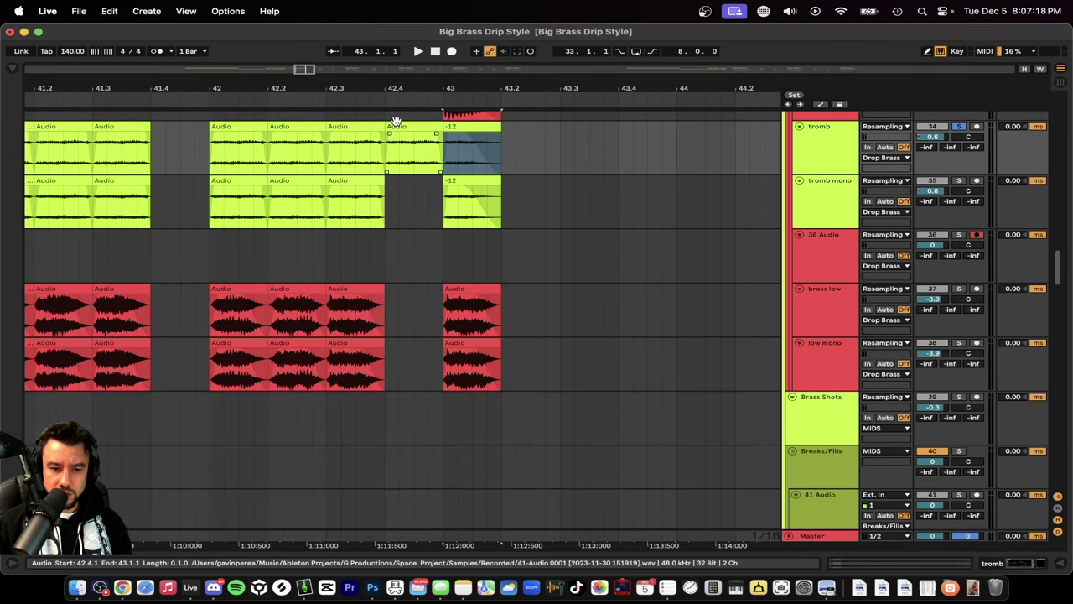
{"action": "left_click", "coordinate": [413, 139]}
{"action": "key", "text": "Delete"}
Step: Play the soloed tromb clip from bar 43, and play it again with tromb mono soloed too
{"action": "left_click", "coordinate": [464, 130]}
{"action": "scroll", "coordinate": [520, 185], "scroll_direction": "up", "scroll_amount": 3}
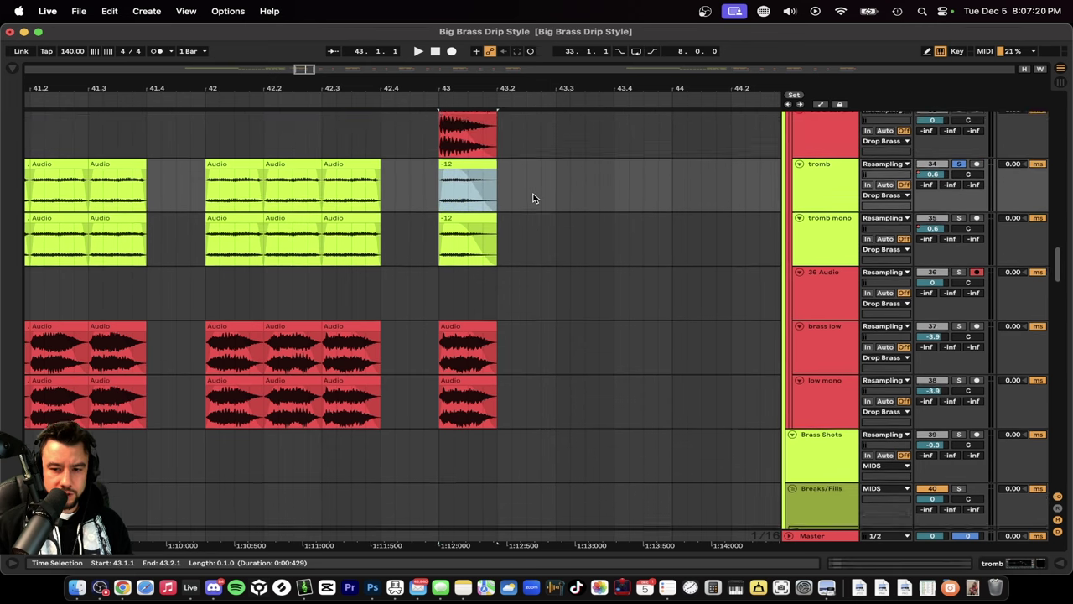
{"action": "key", "text": "space"}
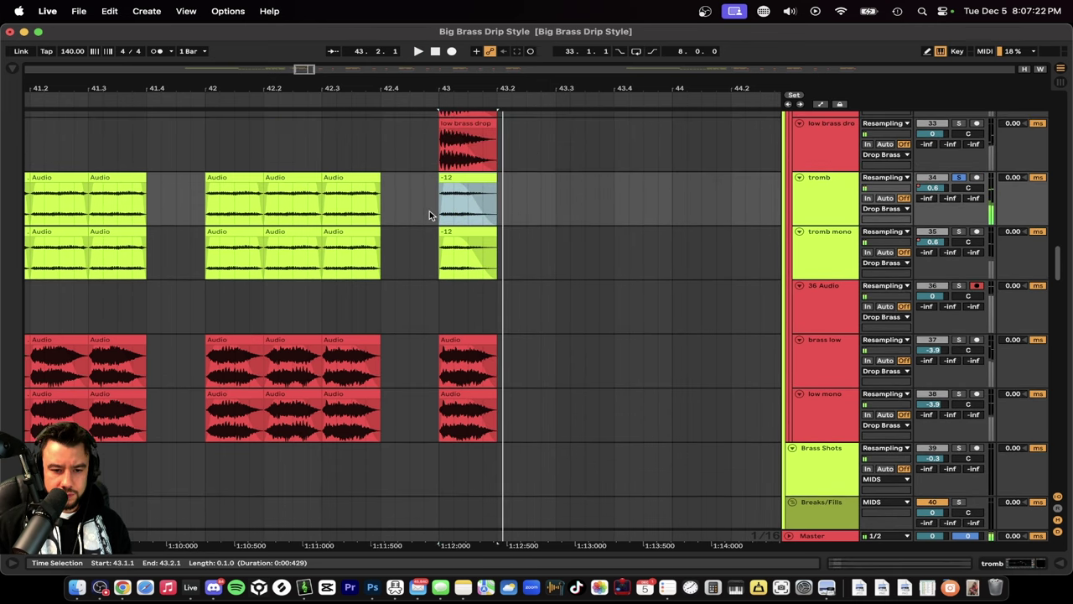
{"action": "scroll", "coordinate": [241, 237], "scroll_direction": "left", "scroll_amount": 3}
{"action": "left_click_drag", "start_coordinate": [50, 210], "coordinate": [498, 176]}
{"action": "left_click", "coordinate": [532, 210]}
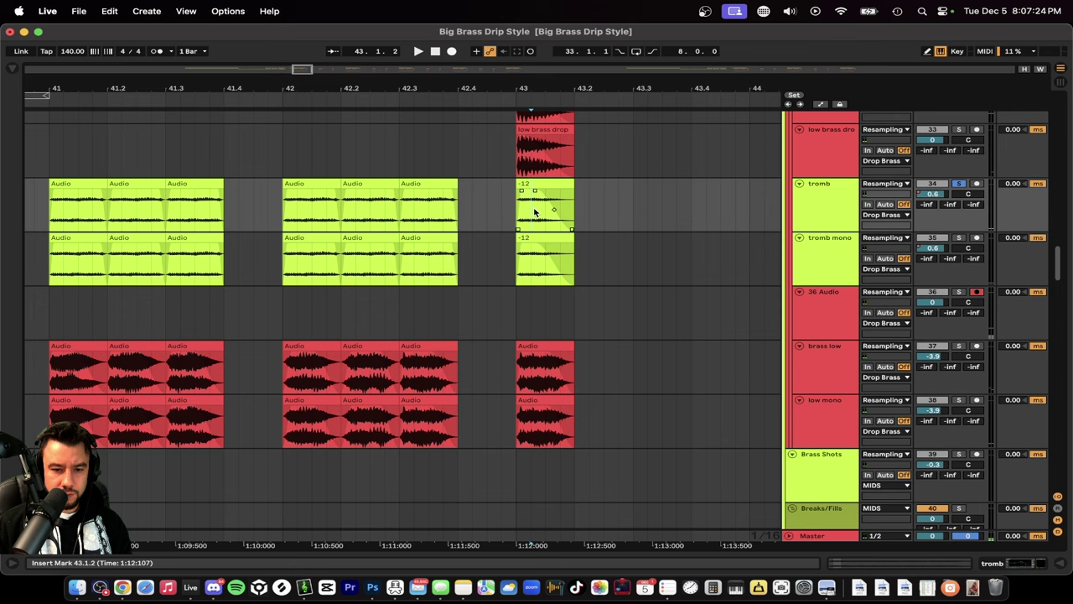
{"action": "key", "text": "space"}
{"action": "key", "text": "space"}
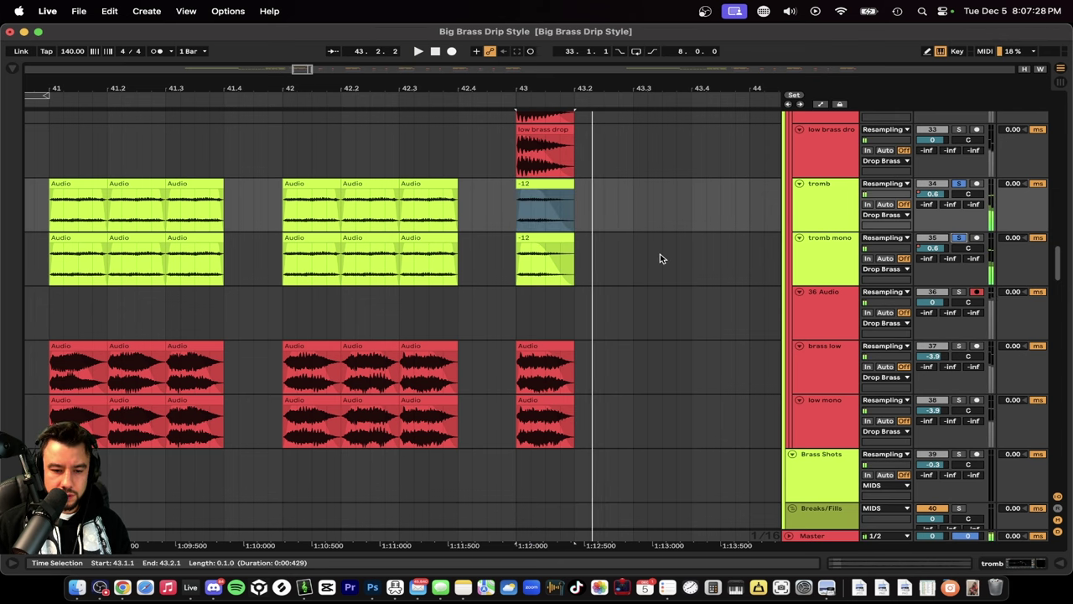
Step: Add brass low and low mono to the soloed tromb tracks and play all four layers from bar 43
{"action": "scroll", "coordinate": [629, 293], "scroll_direction": "down", "scroll_amount": 3}
{"action": "left_click", "coordinate": [958, 277]}
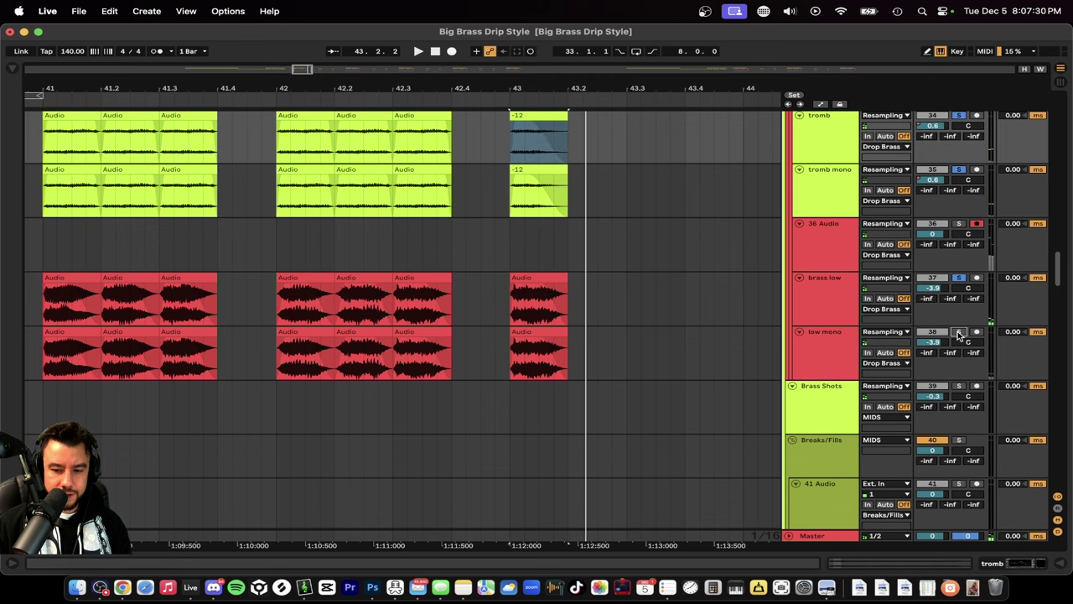
{"action": "left_click", "coordinate": [960, 334]}
{"action": "left_click", "coordinate": [510, 363]}
{"action": "scroll", "coordinate": [511, 363], "scroll_direction": "up", "scroll_amount": 5}
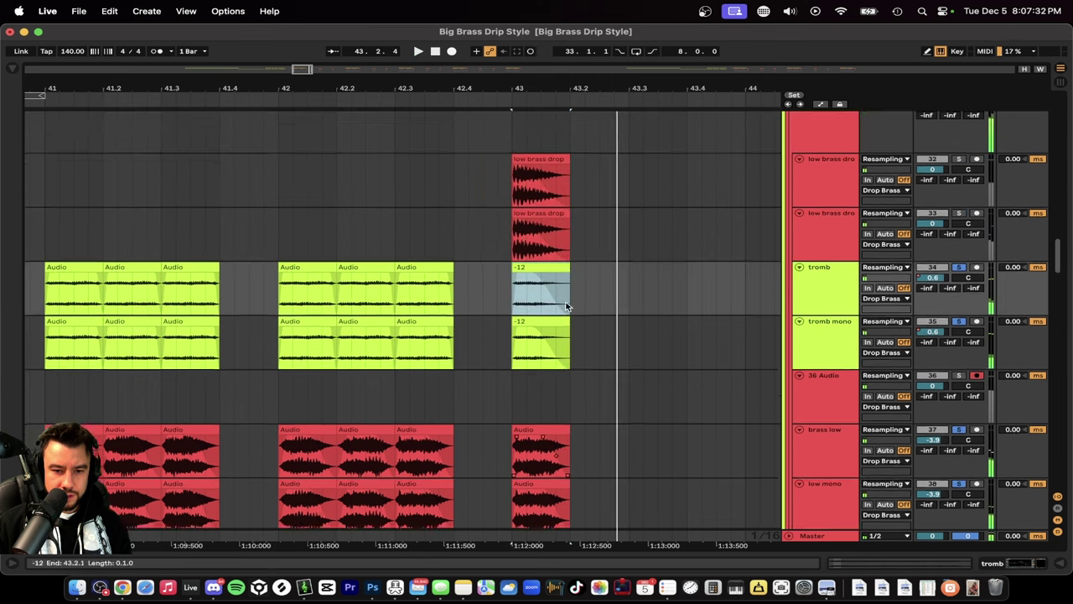
Step: Solo the two low brass drop tracks and play their clips from bar 43
{"action": "left_click", "coordinate": [959, 372]}
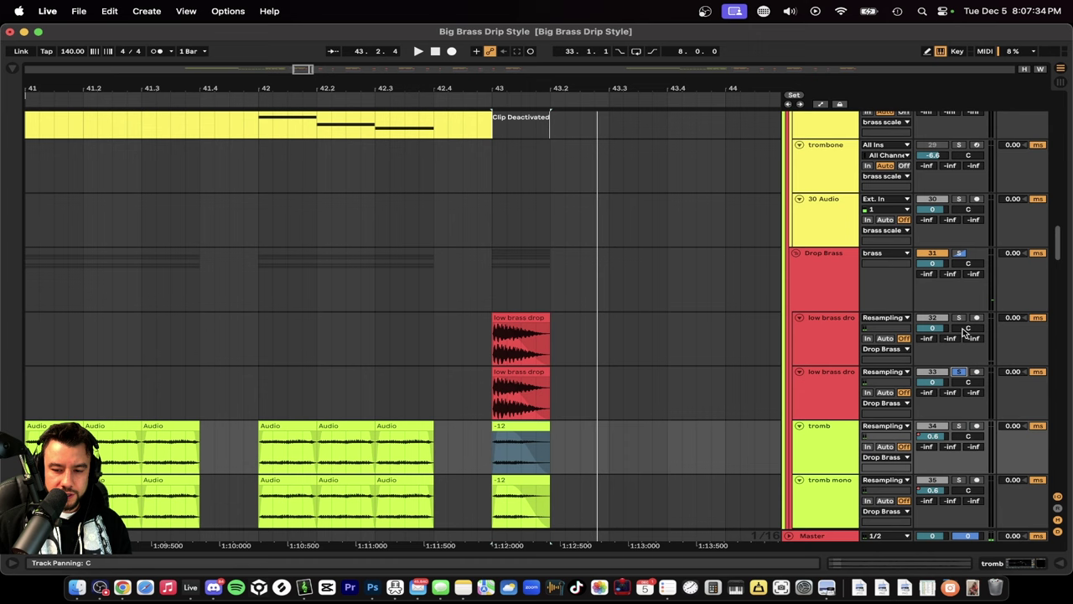
{"action": "left_click", "coordinate": [959, 371]}
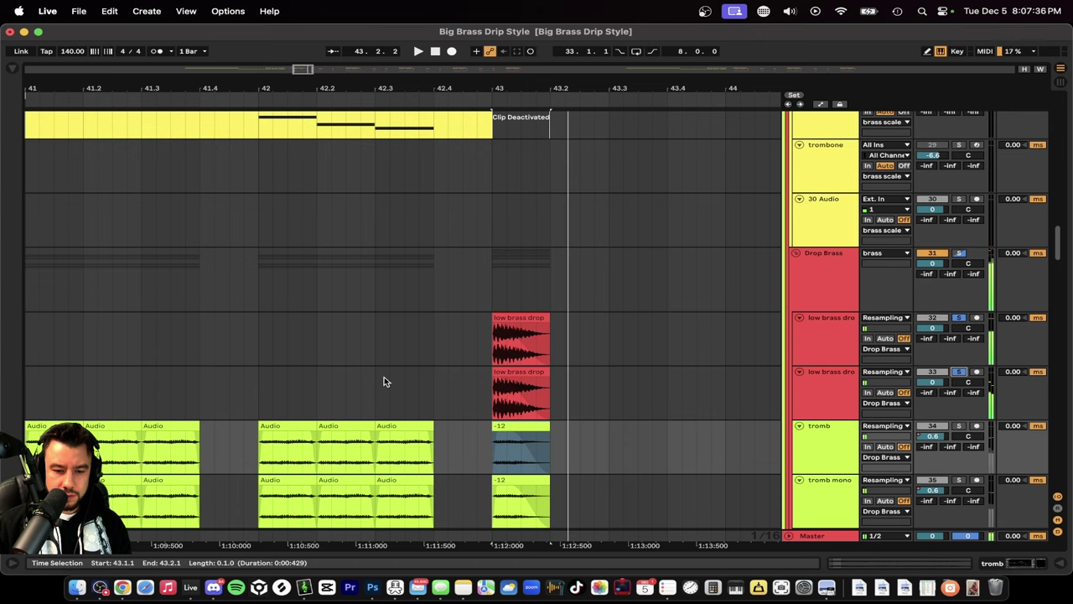
{"action": "scroll", "coordinate": [595, 384], "scroll_direction": "down", "scroll_amount": 3}
{"action": "left_click_drag", "start_coordinate": [573, 401], "coordinate": [517, 344]}
Step: Solo the brass scale group and reactivate the deactivated tuba and layer 3 brass clips at bar 43
{"action": "scroll", "coordinate": [517, 343], "scroll_direction": "up", "scroll_amount": 3}
{"action": "scroll", "coordinate": [517, 342], "scroll_direction": "up", "scroll_amount": 4}
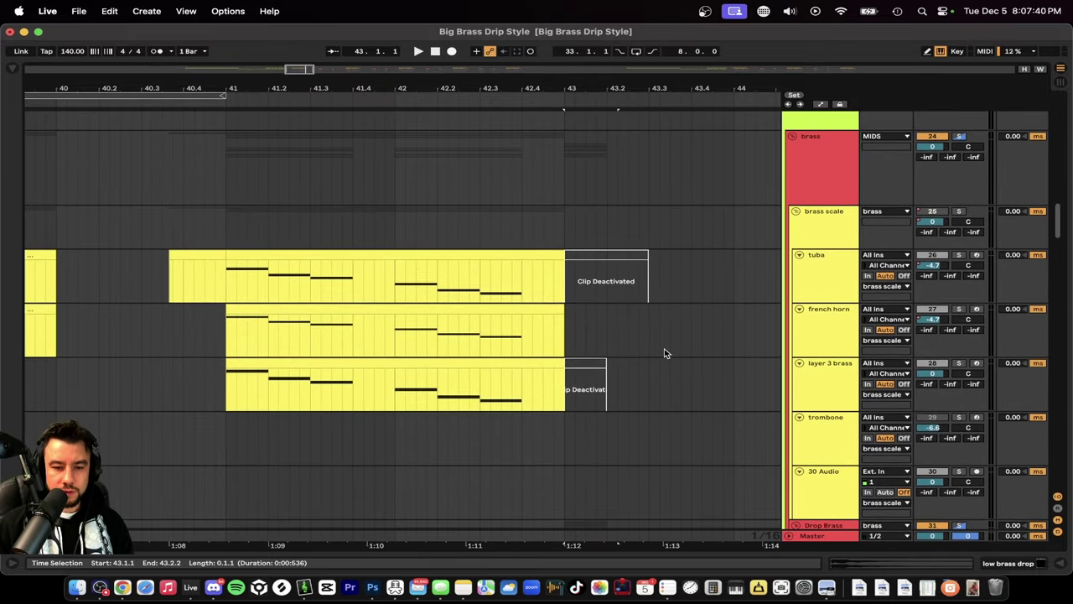
{"action": "scroll", "coordinate": [664, 348], "scroll_direction": "down", "scroll_amount": 2}
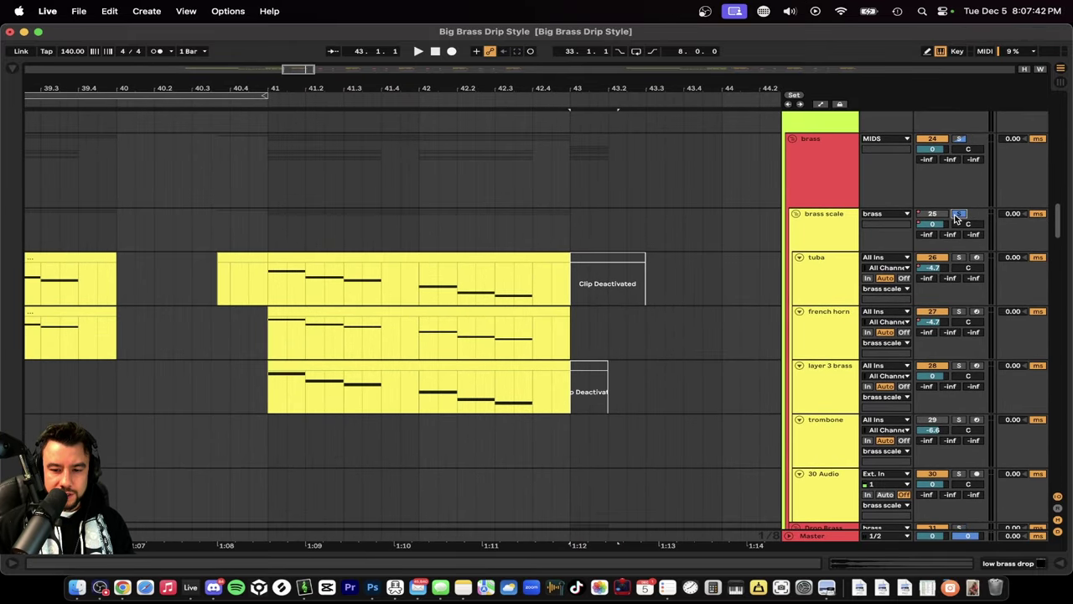
{"action": "scroll", "coordinate": [541, 293], "scroll_direction": "down", "scroll_amount": 1}
{"action": "scroll", "coordinate": [572, 361], "scroll_direction": "up", "scroll_amount": 1}
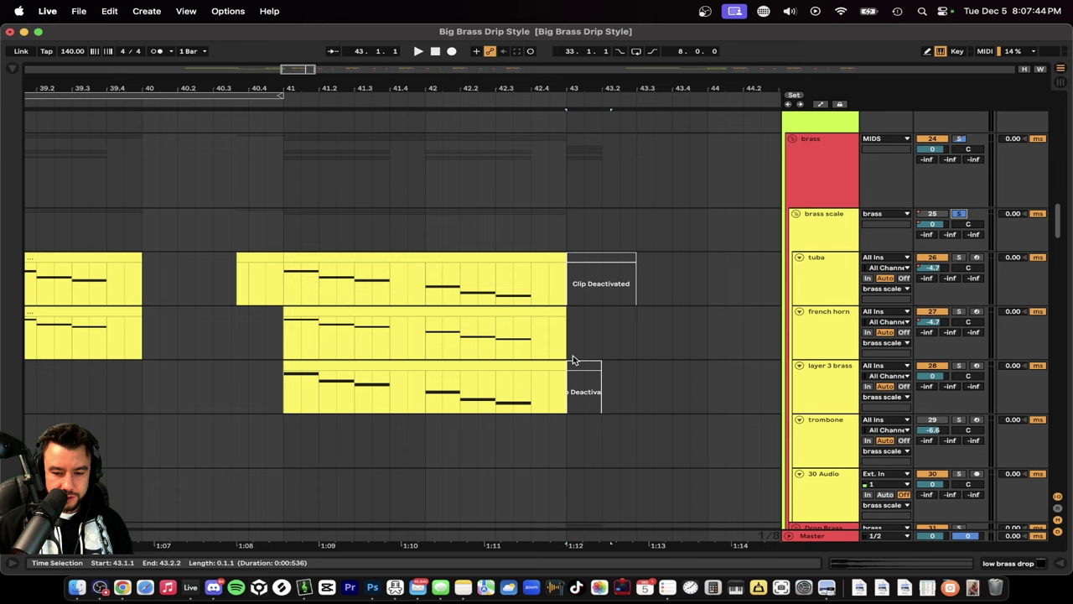
{"action": "left_click", "coordinate": [590, 260]}
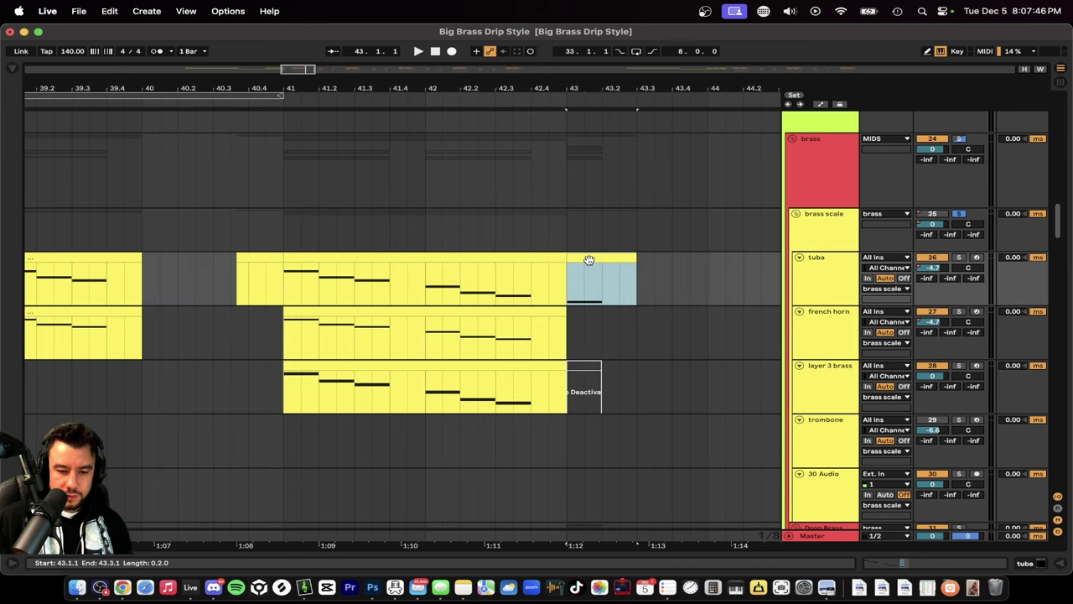
{"action": "left_click_drag", "start_coordinate": [584, 362], "coordinate": [584, 369]}
{"action": "scroll", "coordinate": [579, 368], "scroll_direction": "down", "scroll_amount": 1}
{"action": "scroll", "coordinate": [579, 368], "scroll_direction": "up", "scroll_amount": 2}
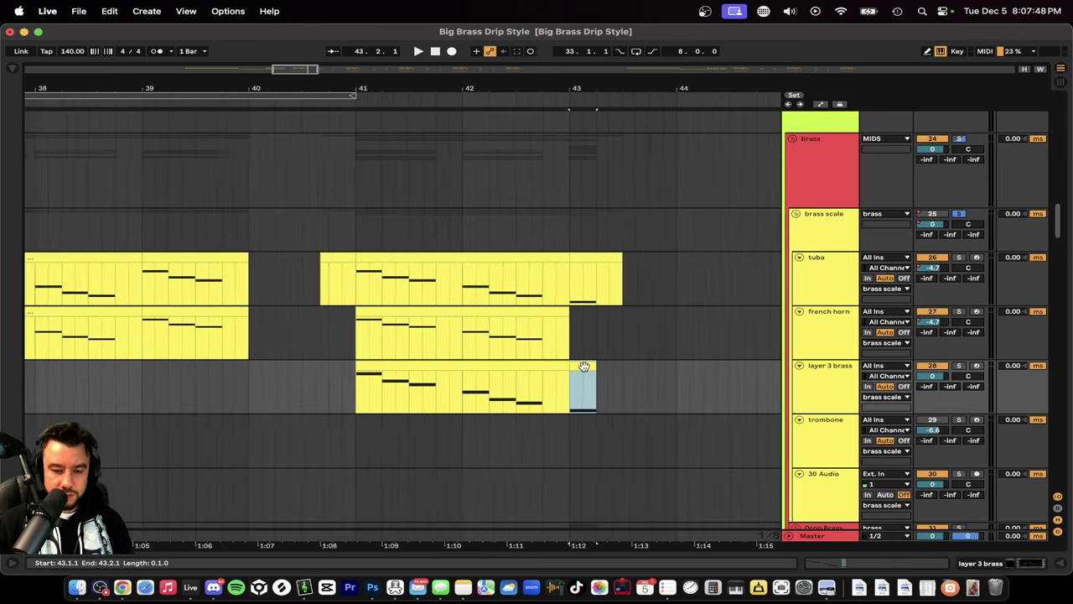
Step: Solo the tuba and layer 3 brass tracks, and open the tuba's MIDI clip at bar 41
{"action": "left_click", "coordinate": [959, 258]}
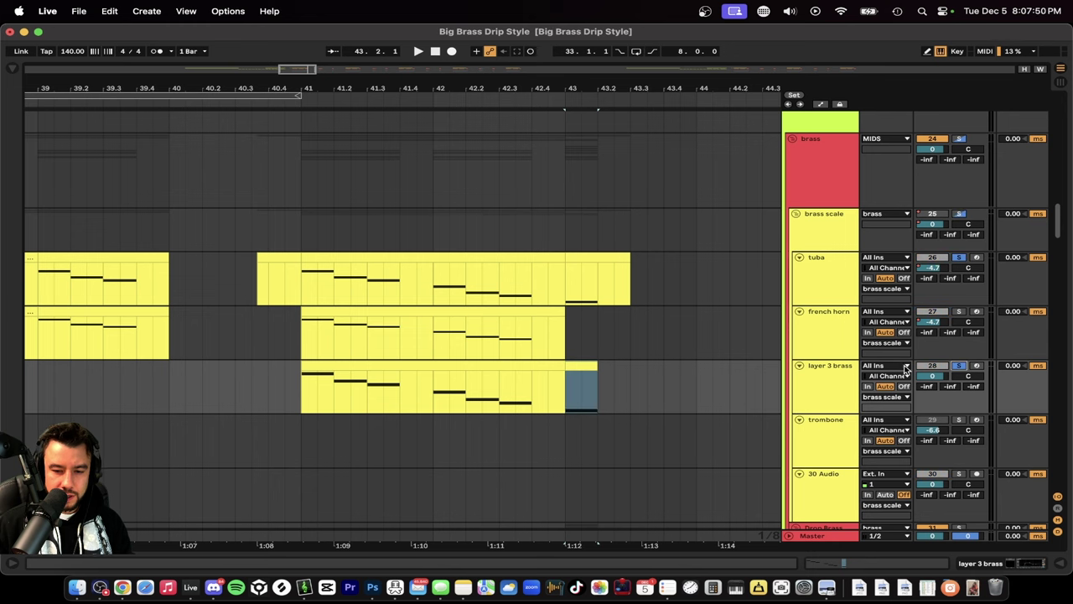
{"action": "scroll", "coordinate": [567, 376], "scroll_direction": "down", "scroll_amount": 2}
{"action": "scroll", "coordinate": [431, 264], "scroll_direction": "left", "scroll_amount": 1}
{"action": "double_click", "coordinate": [431, 264]}
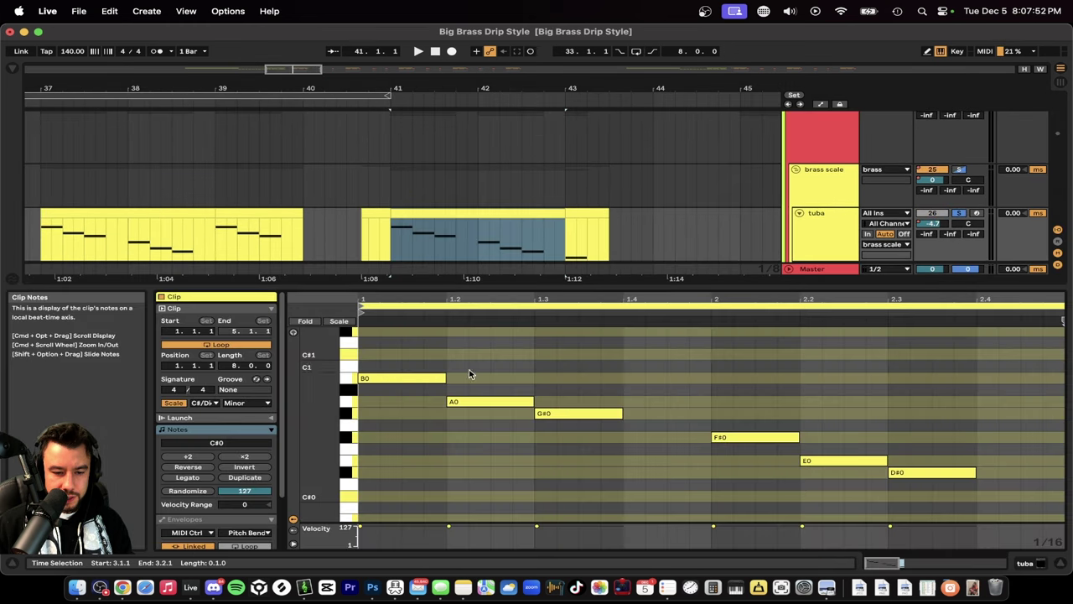
Step: Select the tuba clip's notes in turn to examine the melody line across bars 41 and 42
{"action": "left_click", "coordinate": [377, 381]}
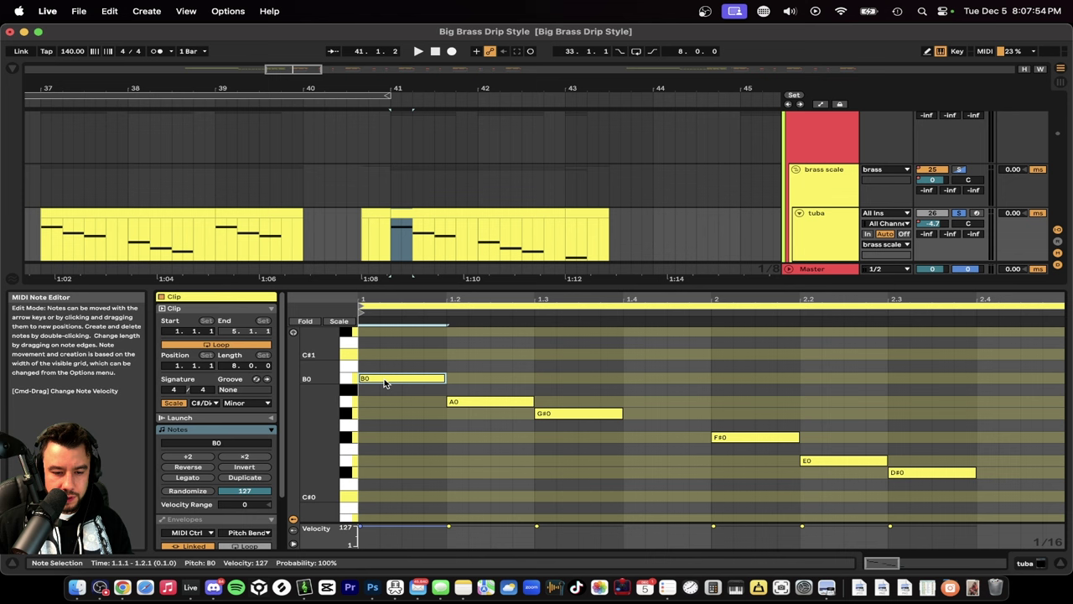
{"action": "left_click", "coordinate": [553, 413]}
{"action": "left_click", "coordinate": [743, 438]}
{"action": "left_click", "coordinate": [814, 462]}
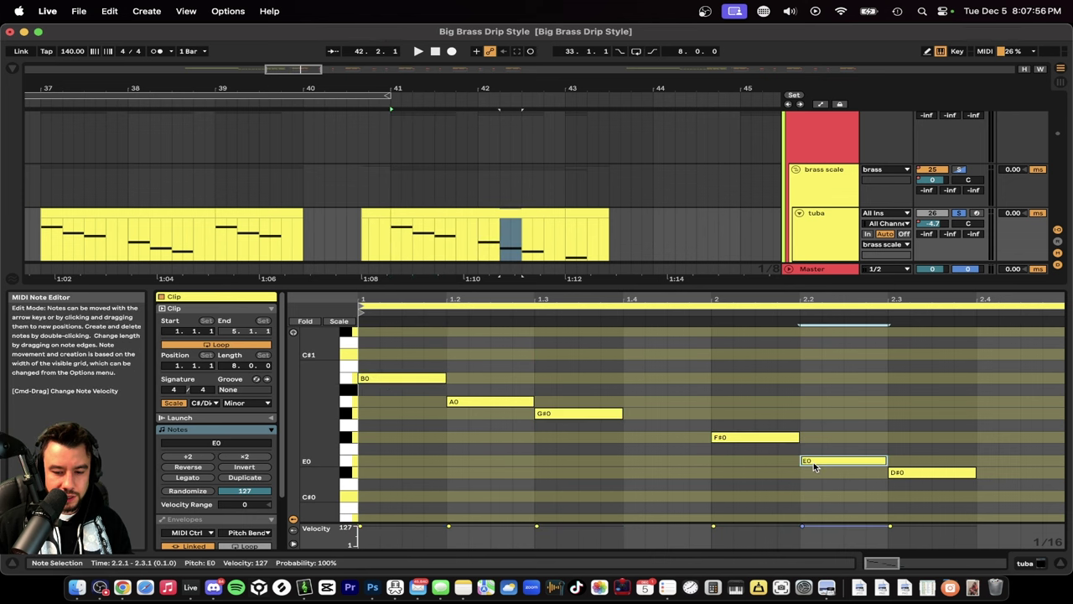
{"action": "left_click", "coordinate": [906, 474]}
{"action": "scroll", "coordinate": [572, 212], "scroll_direction": "down", "scroll_amount": 2}
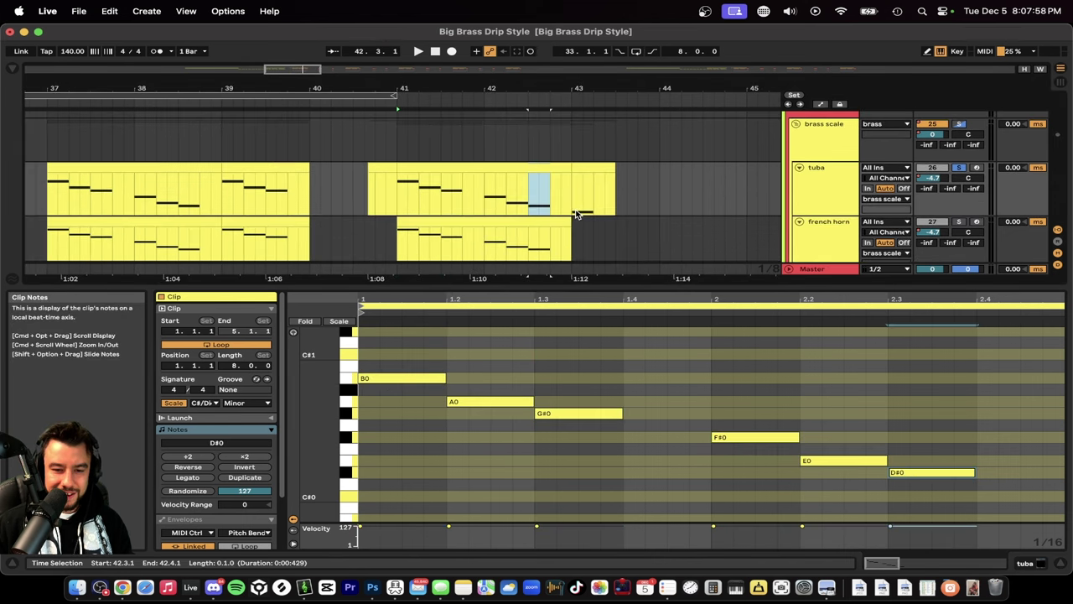
Step: Examine the tuba clip's note at bar 43, select the layer 3 brass clip there and close the clip view
{"action": "scroll", "coordinate": [577, 215], "scroll_direction": "up", "scroll_amount": 3}
{"action": "left_click_drag", "start_coordinate": [573, 193], "coordinate": [614, 194]}
{"action": "double_click", "coordinate": [568, 288]}
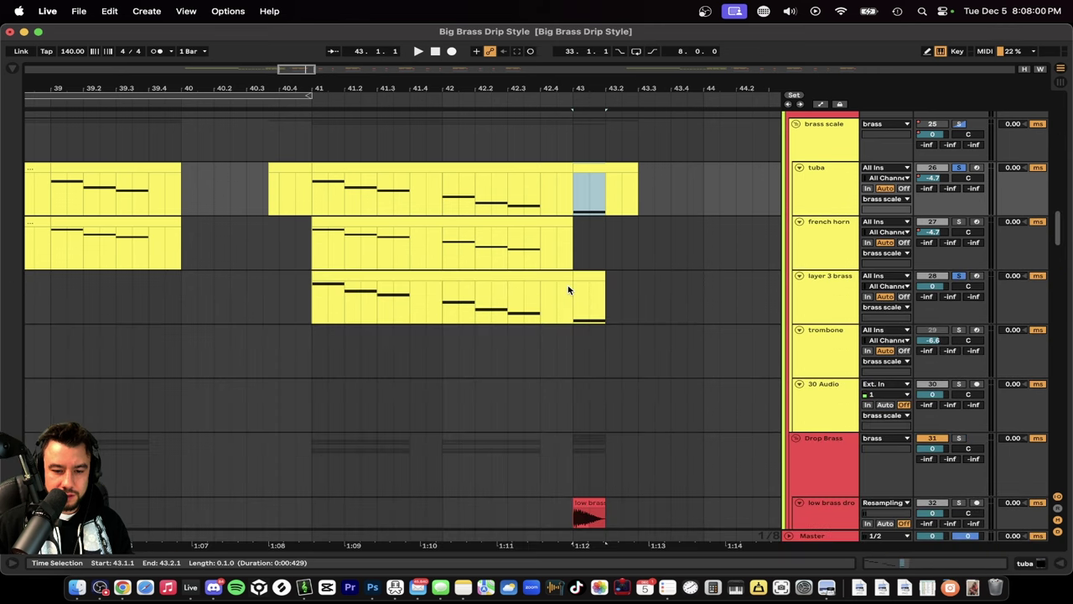
{"action": "scroll", "coordinate": [567, 289], "scroll_direction": "down", "scroll_amount": 3}
{"action": "scroll", "coordinate": [612, 319], "scroll_direction": "up", "scroll_amount": 3}
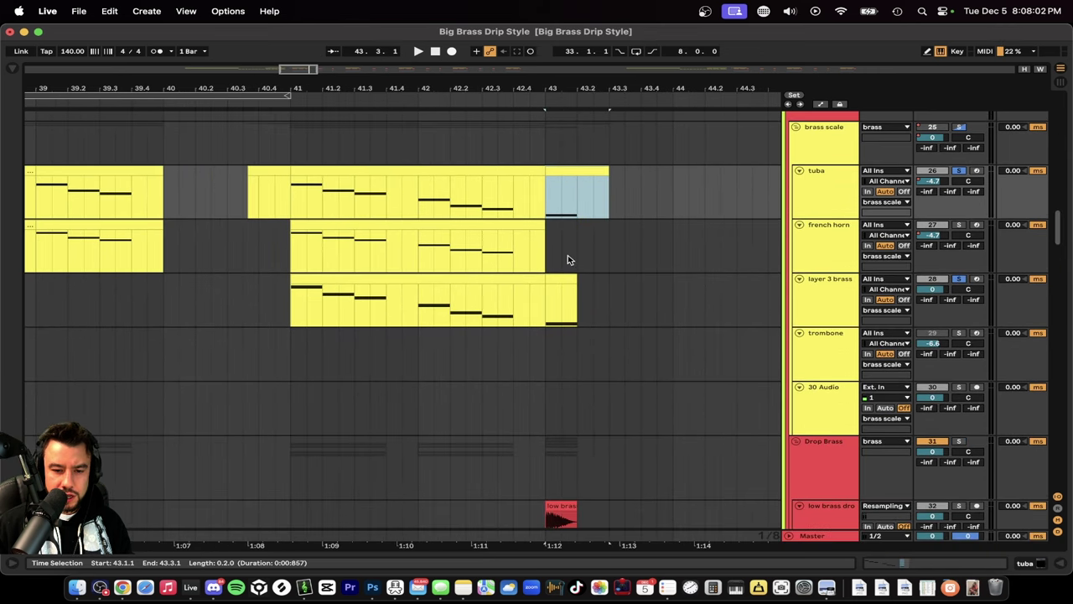
{"action": "left_click", "coordinate": [554, 278]}
{"action": "left_click_drag", "start_coordinate": [606, 299], "coordinate": [544, 211]}
{"action": "double_click", "coordinate": [550, 198]}
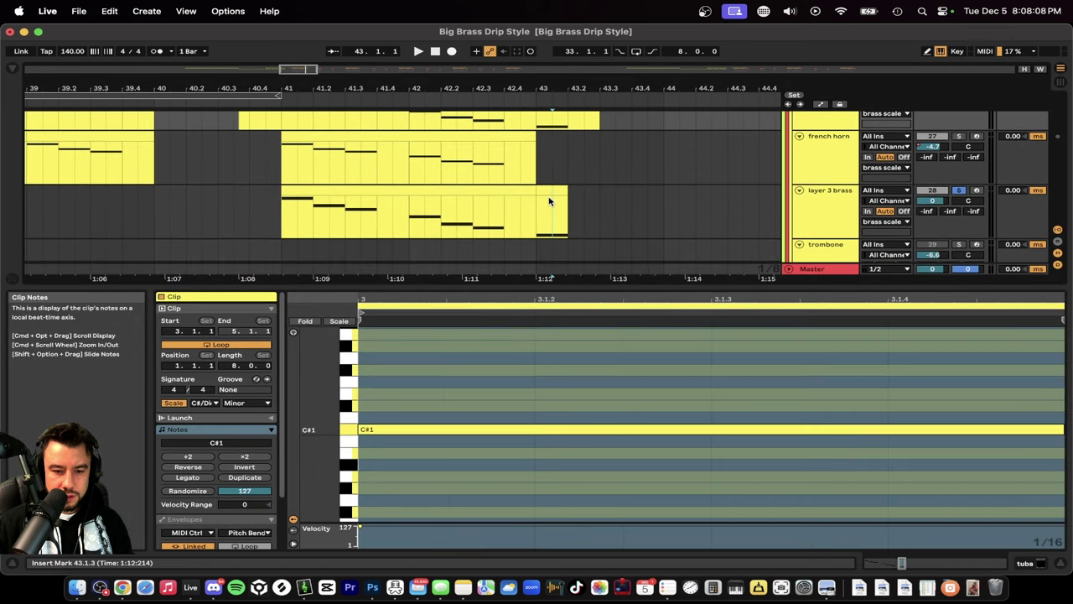
{"action": "left_click", "coordinate": [552, 211]}
{"action": "key", "text": "super+alt+l"}
Step: Play tuba and layer 3 brass from bar 43 with the brass scale group switched on, and re-enable the group's automation
{"action": "scroll", "coordinate": [539, 288], "scroll_direction": "up", "scroll_amount": 5}
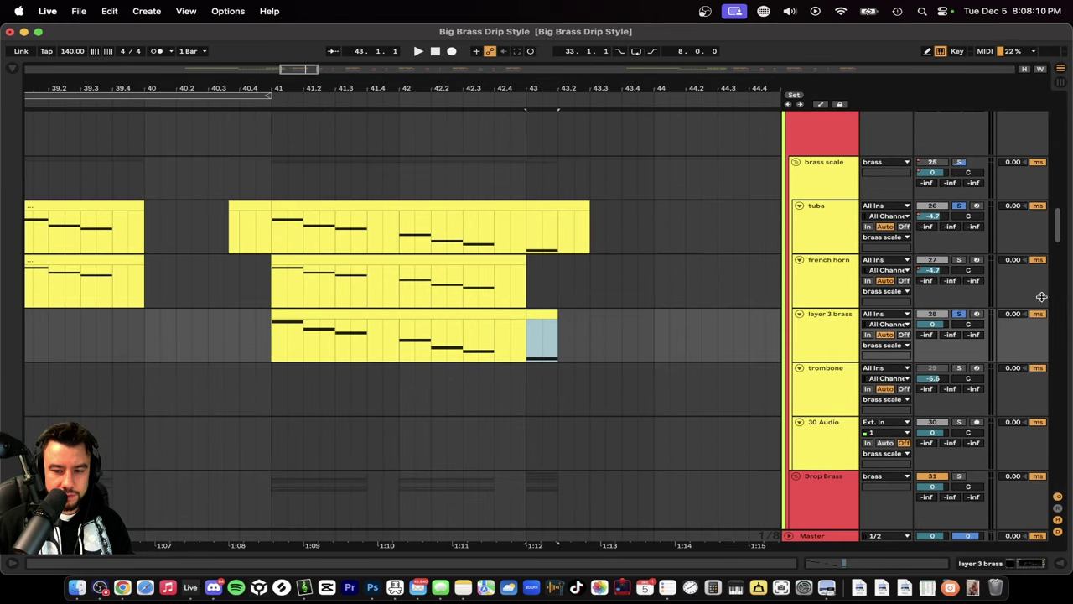
{"action": "key", "text": "space"}
{"action": "scroll", "coordinate": [511, 342], "scroll_direction": "up", "scroll_amount": 2}
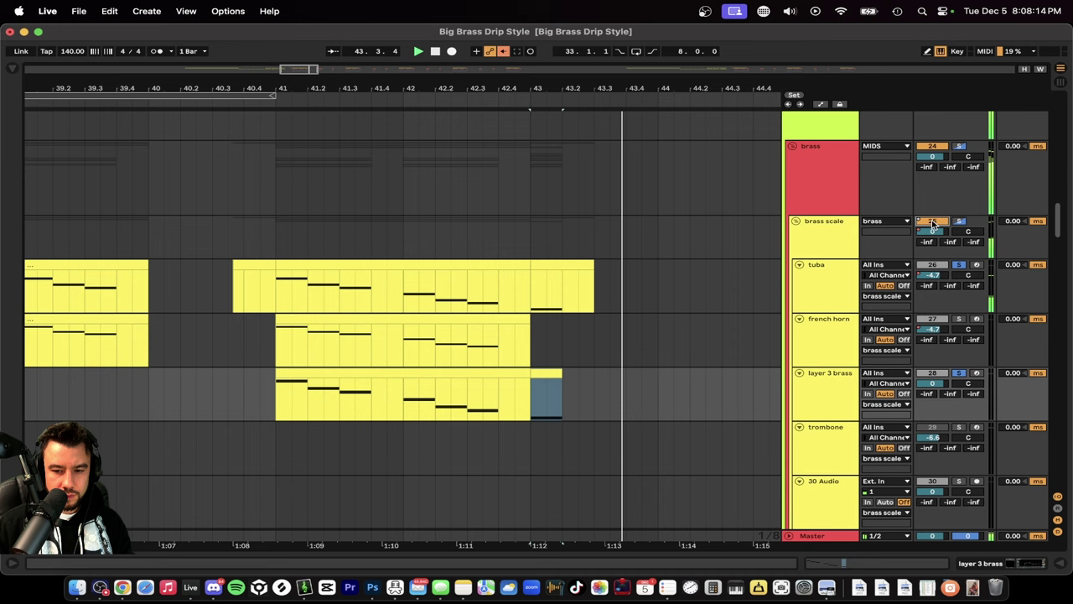
{"action": "right_click", "coordinate": [932, 226]}
{"action": "left_click", "coordinate": [954, 246]}
{"action": "key", "text": "space"}
Step: Select the upper low brass drop clip at bar 43 and play it with both low brass drop tracks soloed
{"action": "scroll", "coordinate": [585, 299], "scroll_direction": "down", "scroll_amount": 8}
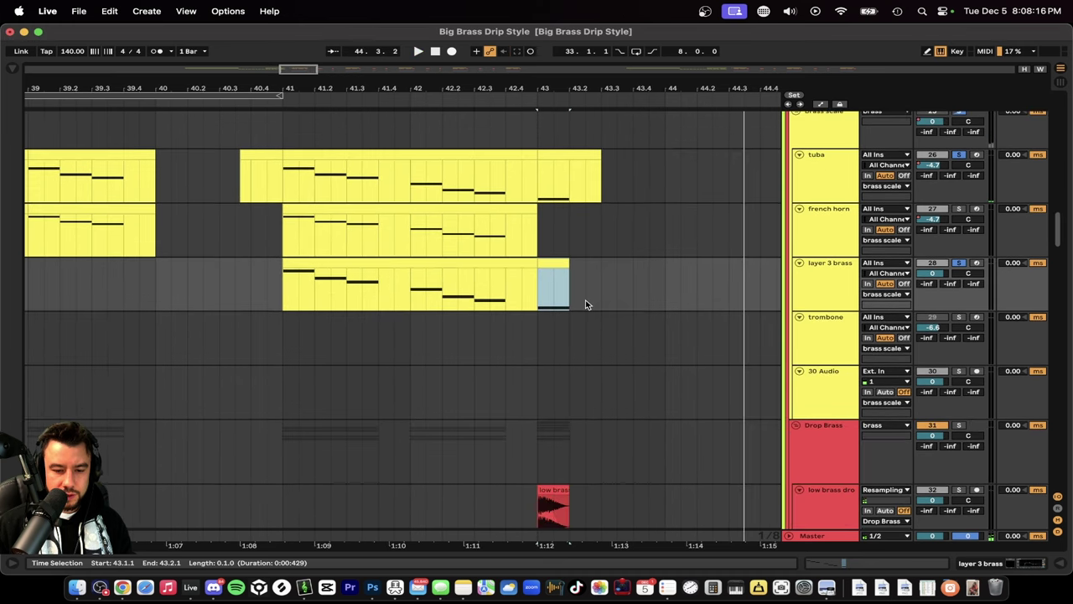
{"action": "scroll", "coordinate": [563, 392], "scroll_direction": "down", "scroll_amount": 3}
{"action": "left_click", "coordinate": [550, 316]}
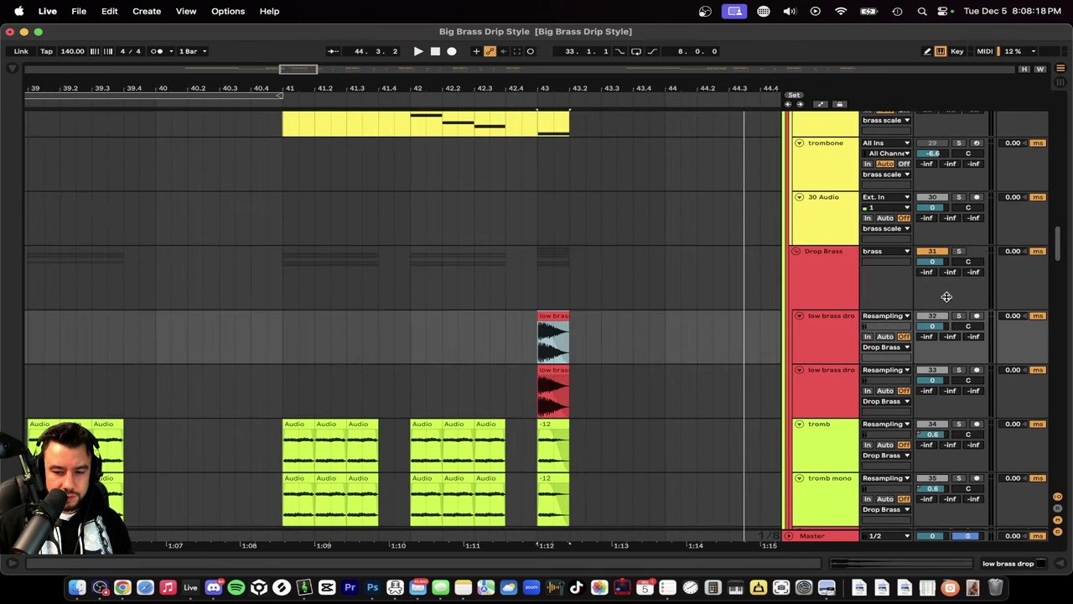
{"action": "key", "text": "space"}
{"action": "scroll", "coordinate": [560, 348], "scroll_direction": "up", "scroll_amount": 5}
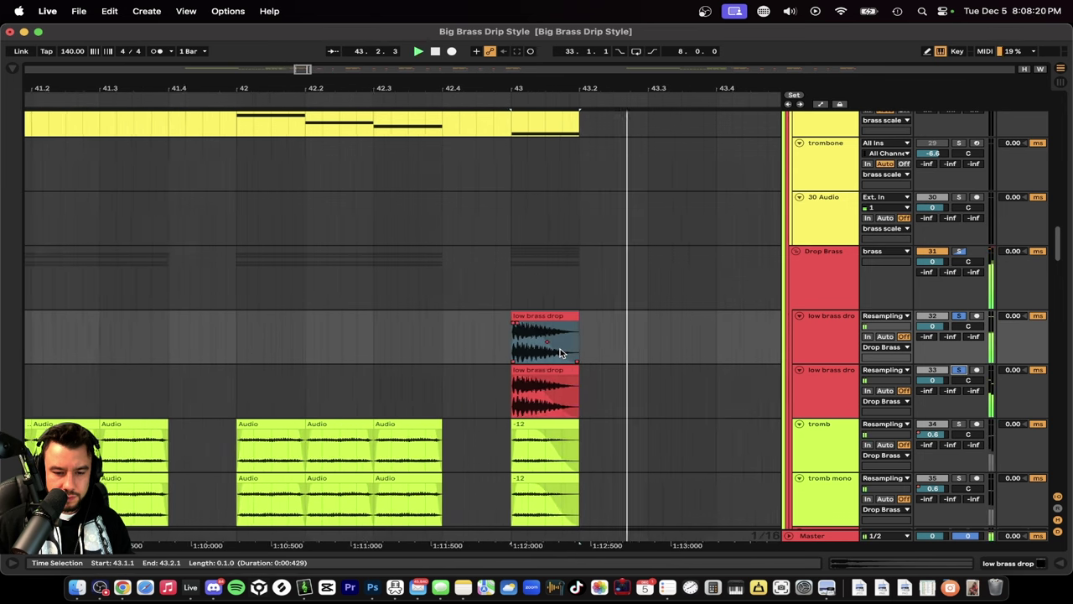
Step: Play the upper low brass drop clip at bar 43 without its fade-out, and restore the fade-out across the clip
{"action": "key", "text": "space"}
{"action": "key", "text": "space"}
{"action": "left_click", "coordinate": [644, 326]}
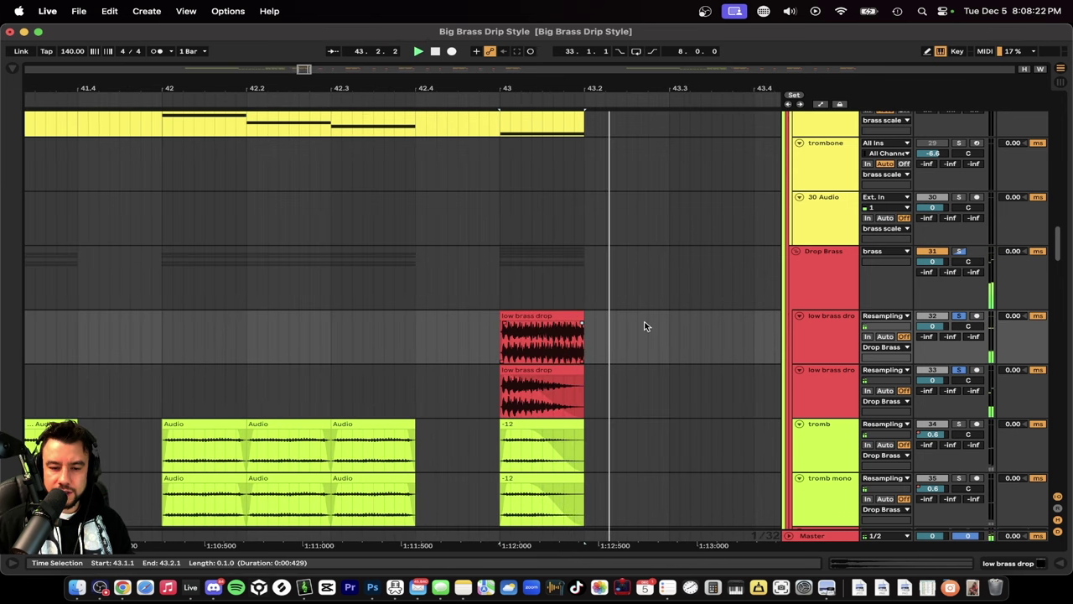
{"action": "left_click_drag", "start_coordinate": [550, 330], "coordinate": [509, 329]}
Step: Deactivate the tuba and layer 3 brass clip sections between 43.1 and 43.3
{"action": "scroll", "coordinate": [585, 351], "scroll_direction": "down", "scroll_amount": 3}
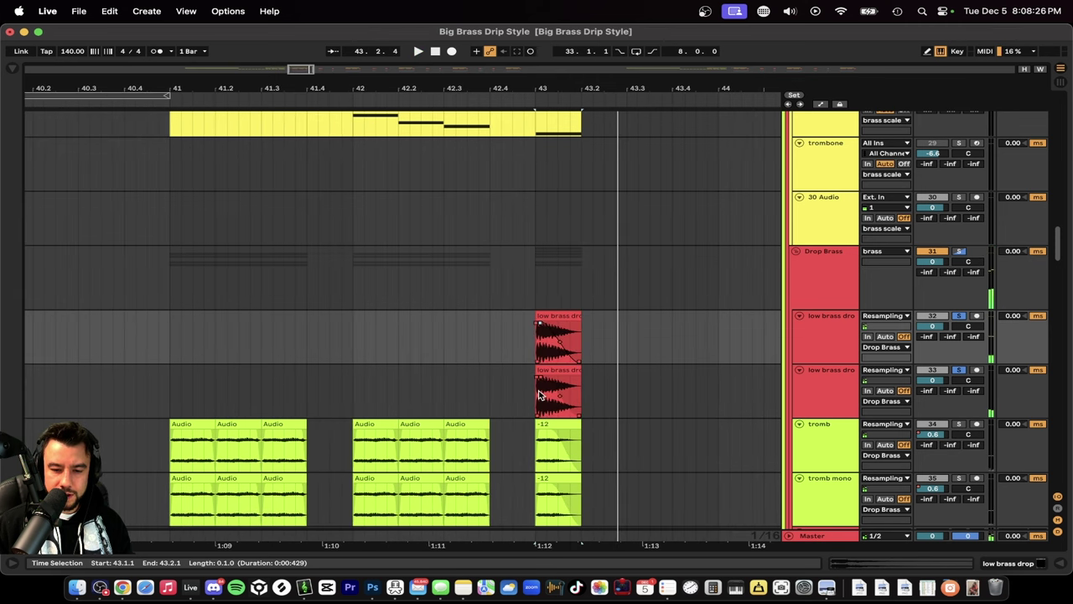
{"action": "scroll", "coordinate": [563, 374], "scroll_direction": "down", "scroll_amount": 2}
{"action": "scroll", "coordinate": [563, 374], "scroll_direction": "right", "scroll_amount": 3}
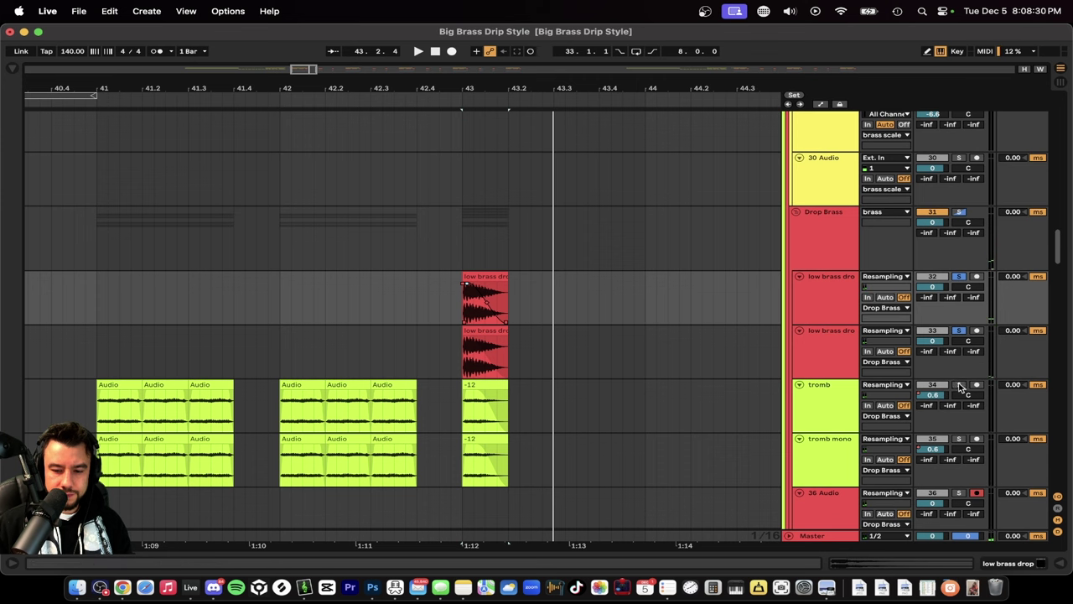
{"action": "scroll", "coordinate": [958, 444], "scroll_direction": "up", "scroll_amount": 5}
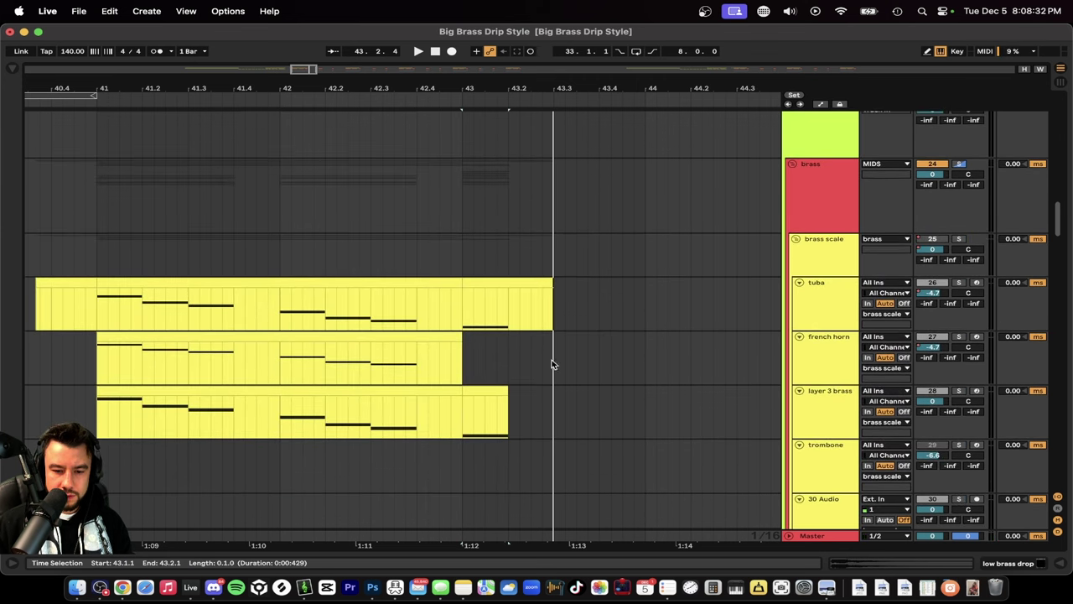
{"action": "left_click_drag", "start_coordinate": [558, 435], "coordinate": [459, 306]}
{"action": "key", "text": "Delete"}
Step: Show the device chains of the two low brass drop tracks in turn
{"action": "scroll", "coordinate": [460, 306], "scroll_direction": "down", "scroll_amount": 13}
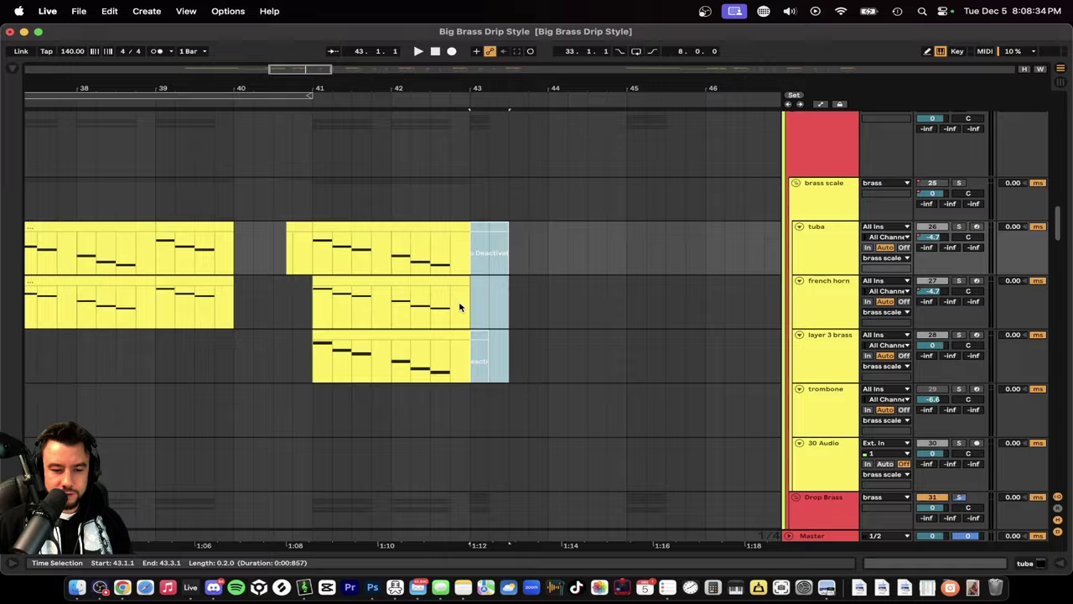
{"action": "scroll", "coordinate": [491, 316], "scroll_direction": "up", "scroll_amount": 2, "text": "super"}
{"action": "scroll", "coordinate": [493, 306], "scroll_direction": "up", "scroll_amount": 3}
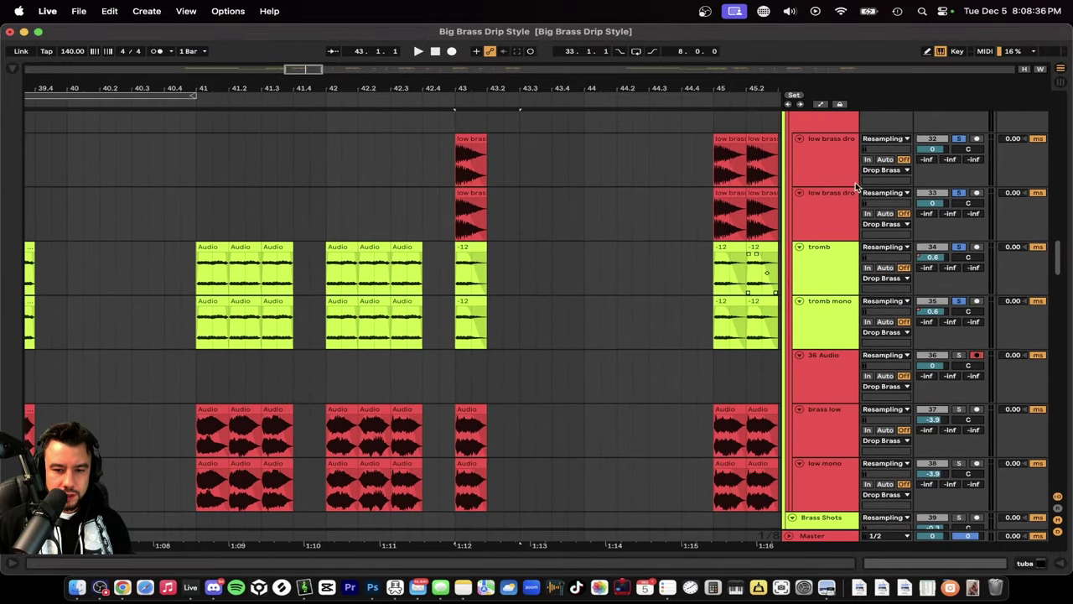
{"action": "double_click", "coordinate": [831, 152]}
{"action": "left_click", "coordinate": [827, 215]}
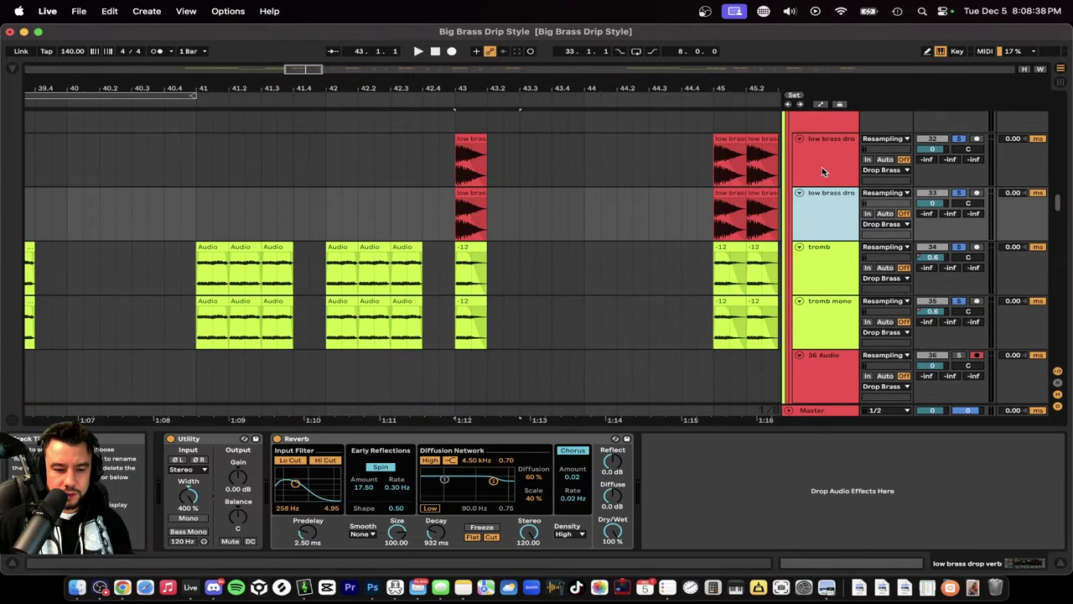
Step: Open the Ozone Imager on the upper low brass drop track and play that track soloed from bar 43
{"action": "left_click", "coordinate": [811, 139]}
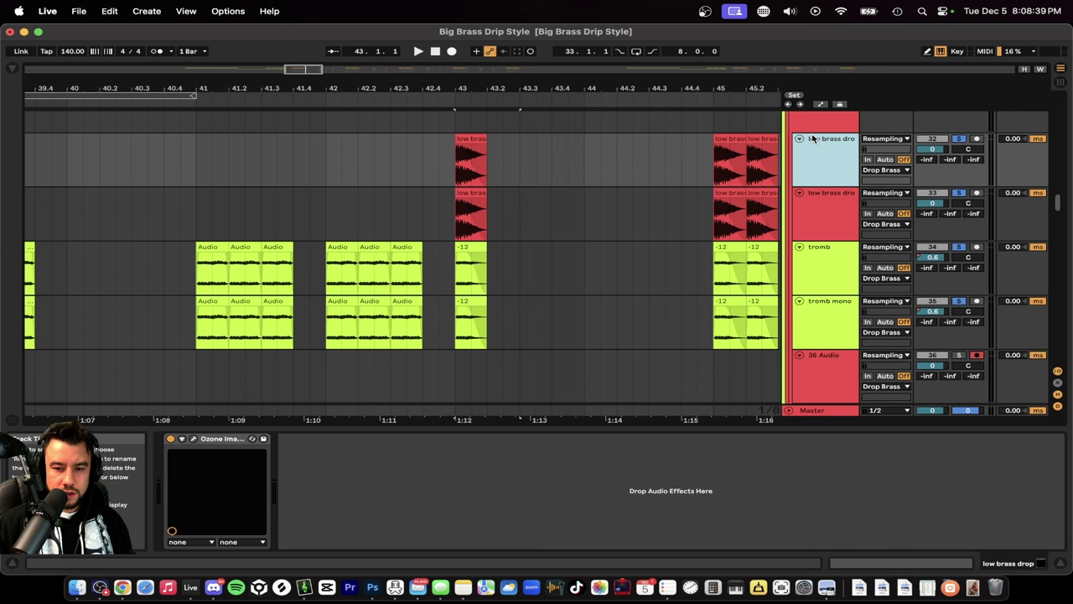
{"action": "left_click", "coordinate": [194, 439]}
{"action": "left_click", "coordinate": [959, 139]}
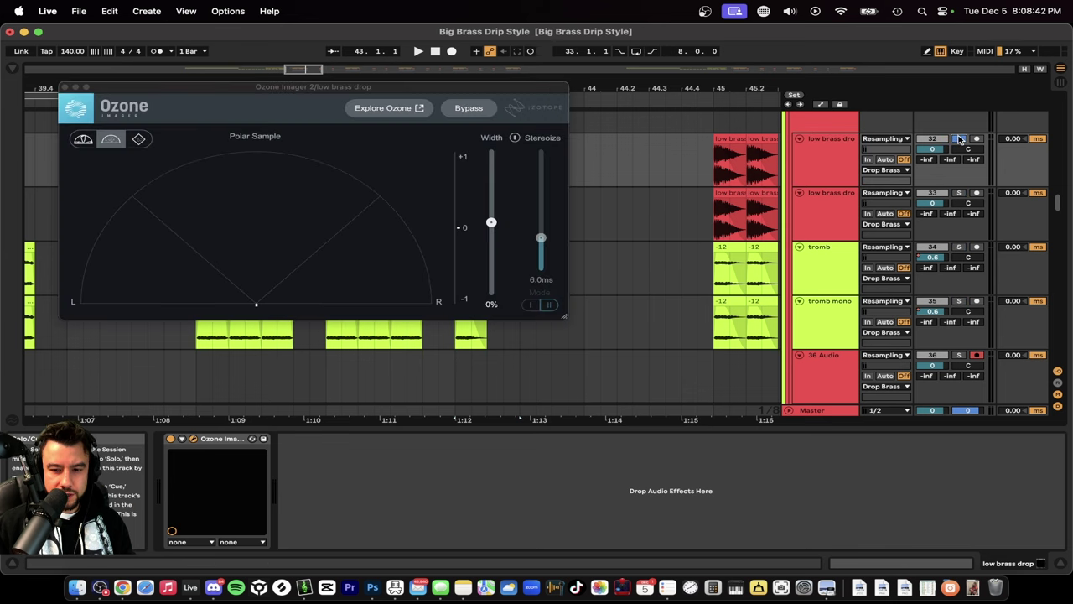
{"action": "key", "text": "space"}
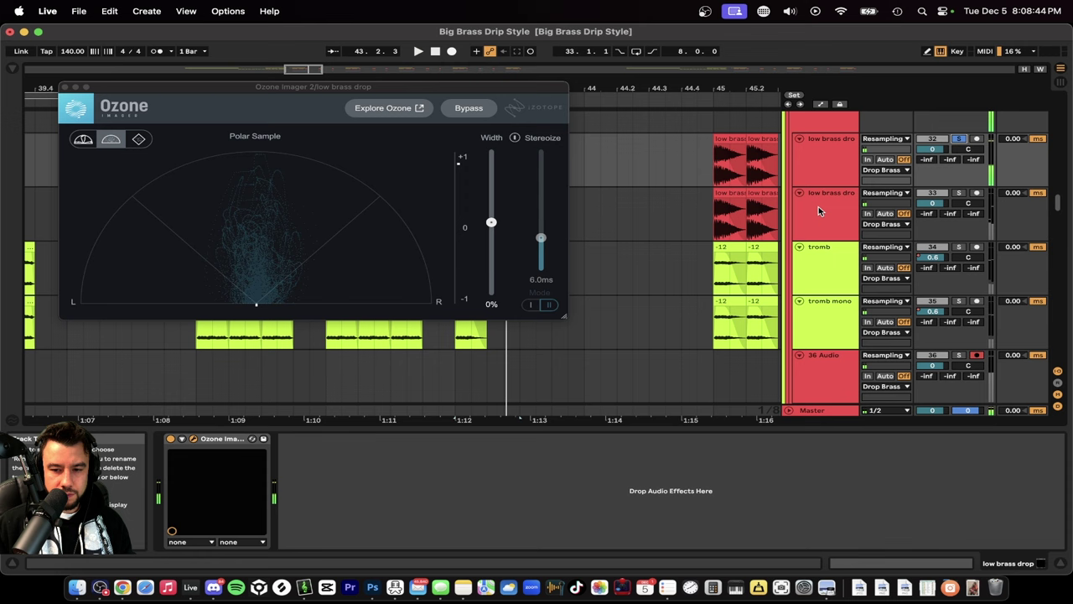
Step: Play the low brass drop verb track soloed from bar 43, examining its Utility width and Reverb settings, and close the device view
{"action": "left_click", "coordinate": [820, 210]}
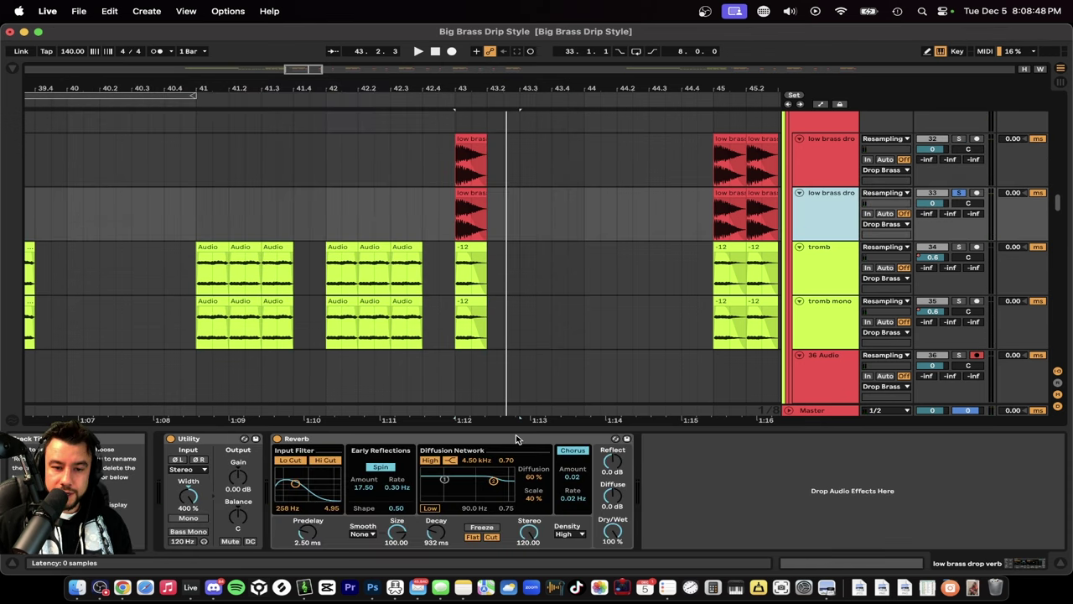
{"action": "key", "text": "space"}
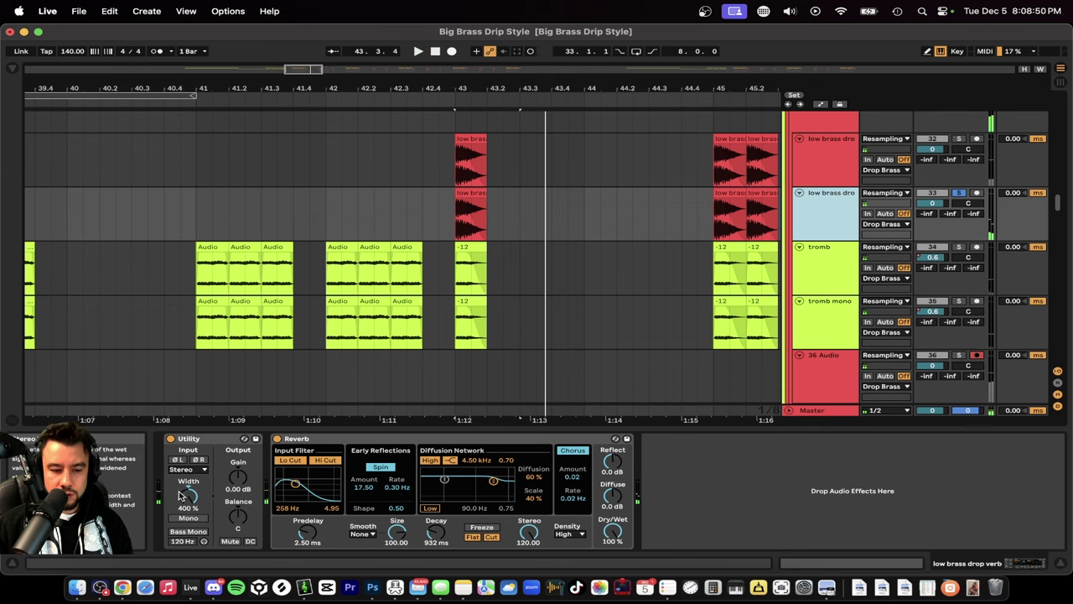
{"action": "left_click", "coordinate": [193, 502]}
{"action": "left_click", "coordinate": [378, 439]}
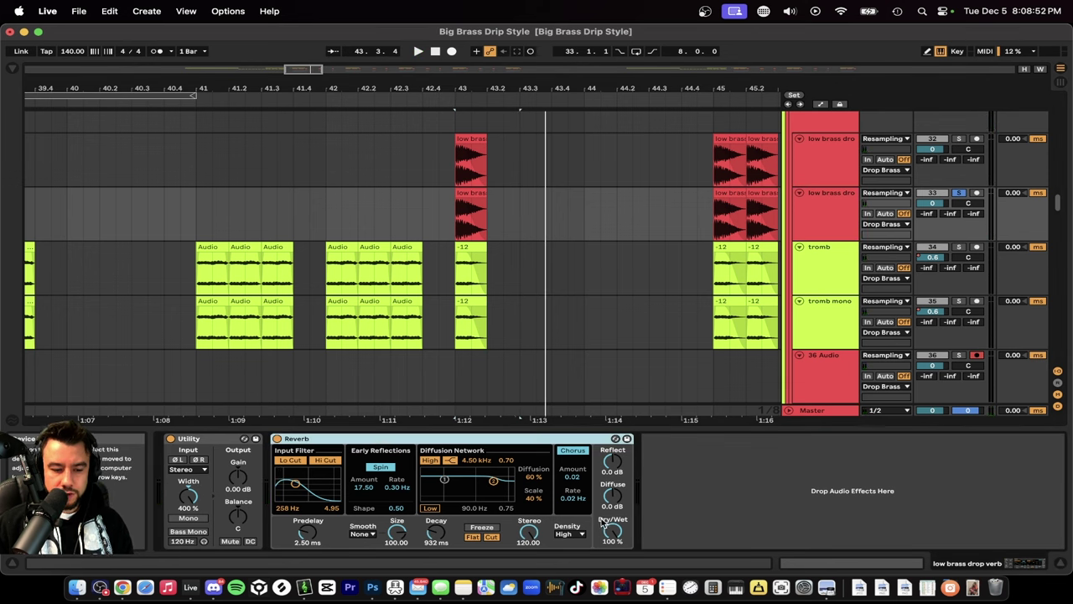
{"action": "key", "text": "space"}
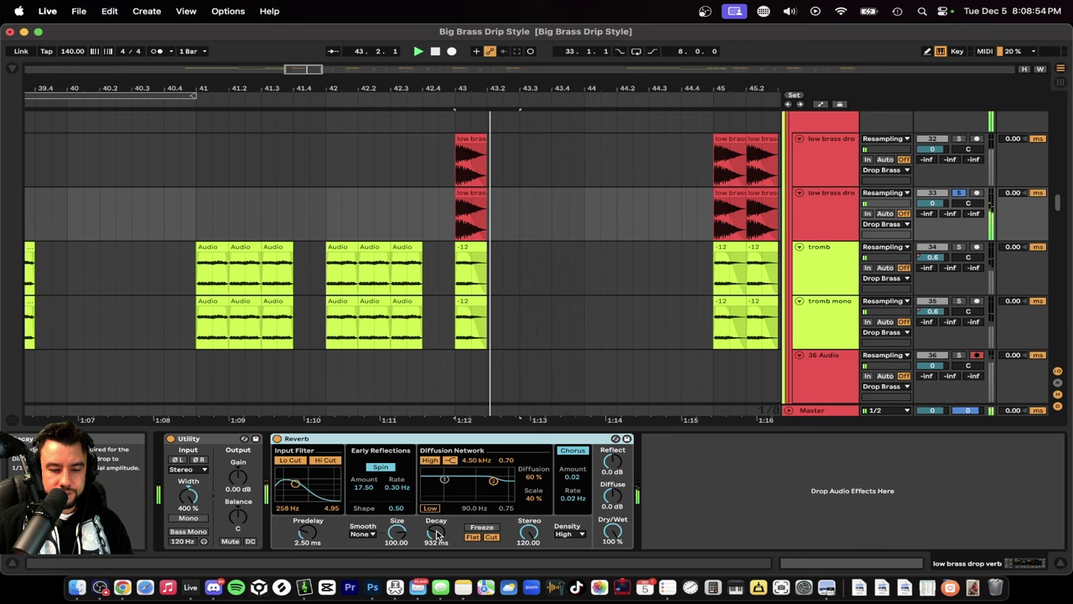
{"action": "left_click", "coordinate": [363, 428]}
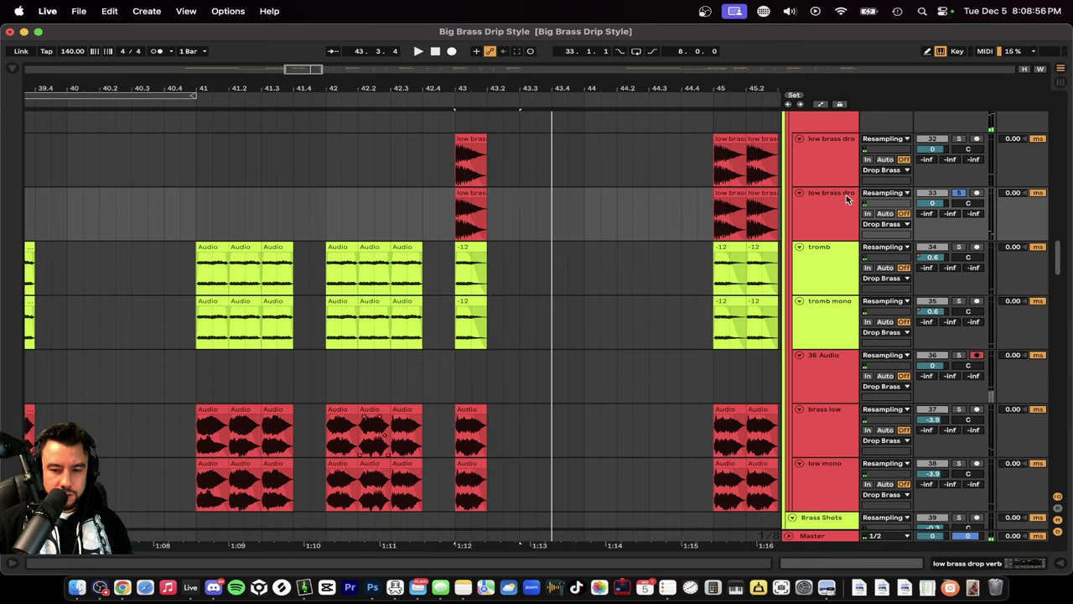
Step: Solo both low brass drop tracks together with tromb, tromb mono, brass low and low mono
{"action": "scroll", "coordinate": [838, 216], "scroll_direction": "up", "scroll_amount": 2}
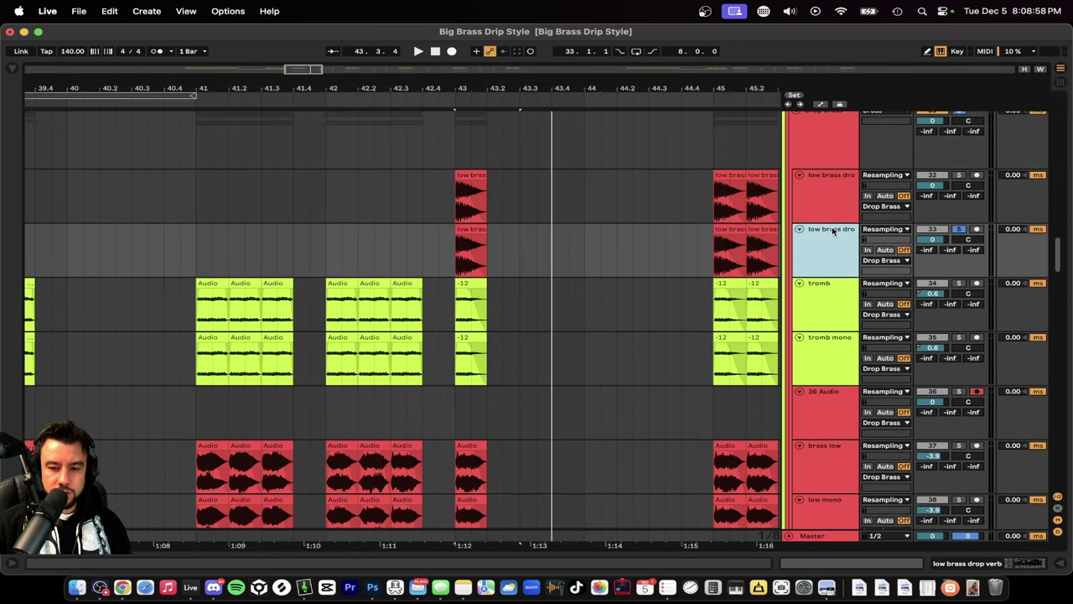
{"action": "left_click", "coordinate": [957, 175]}
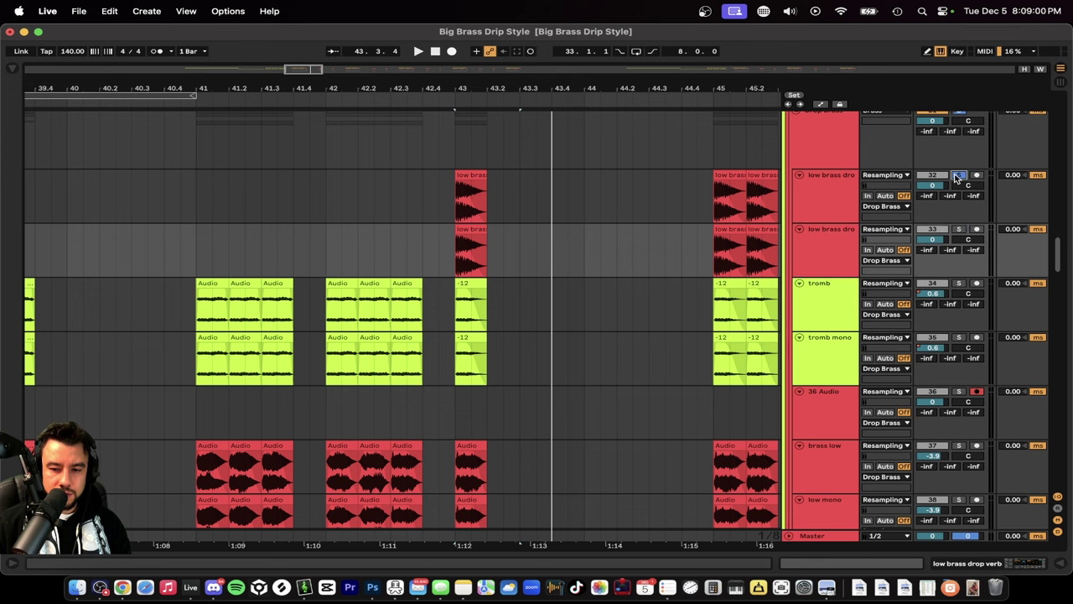
{"action": "scroll", "coordinate": [485, 269], "scroll_direction": "down", "scroll_amount": 2}
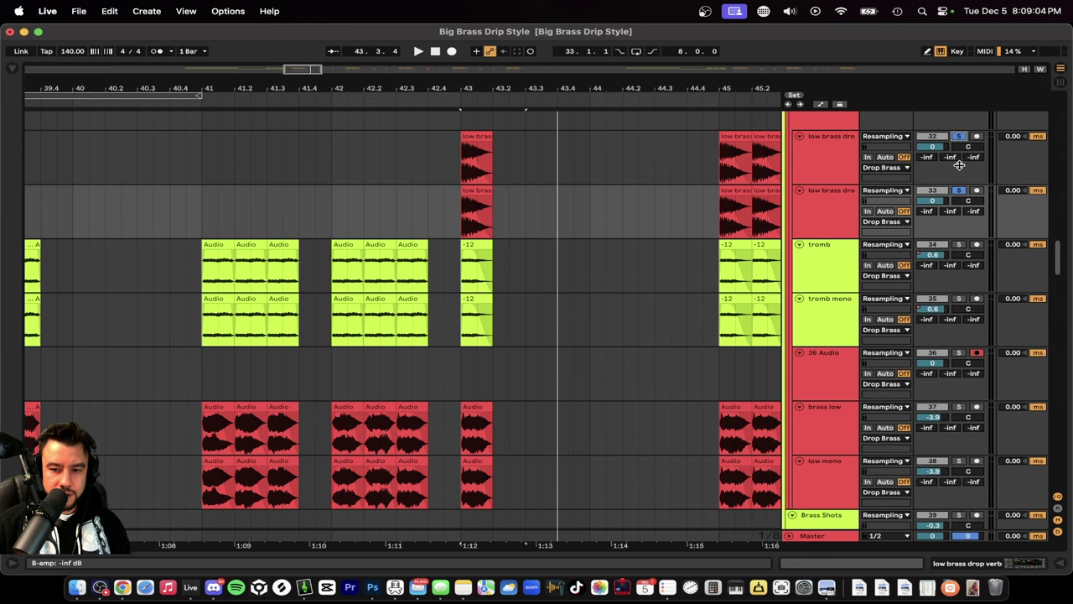
{"action": "left_click", "coordinate": [959, 298]}
{"action": "scroll", "coordinate": [960, 302], "scroll_direction": "down", "scroll_amount": 3}
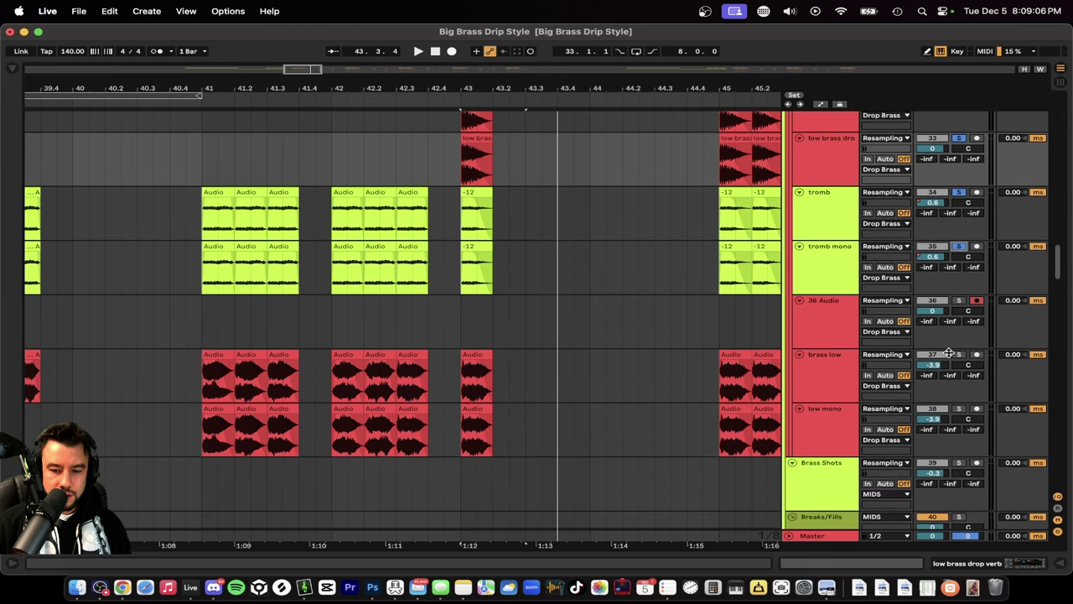
{"action": "scroll", "coordinate": [961, 410], "scroll_direction": "down", "scroll_amount": 5}
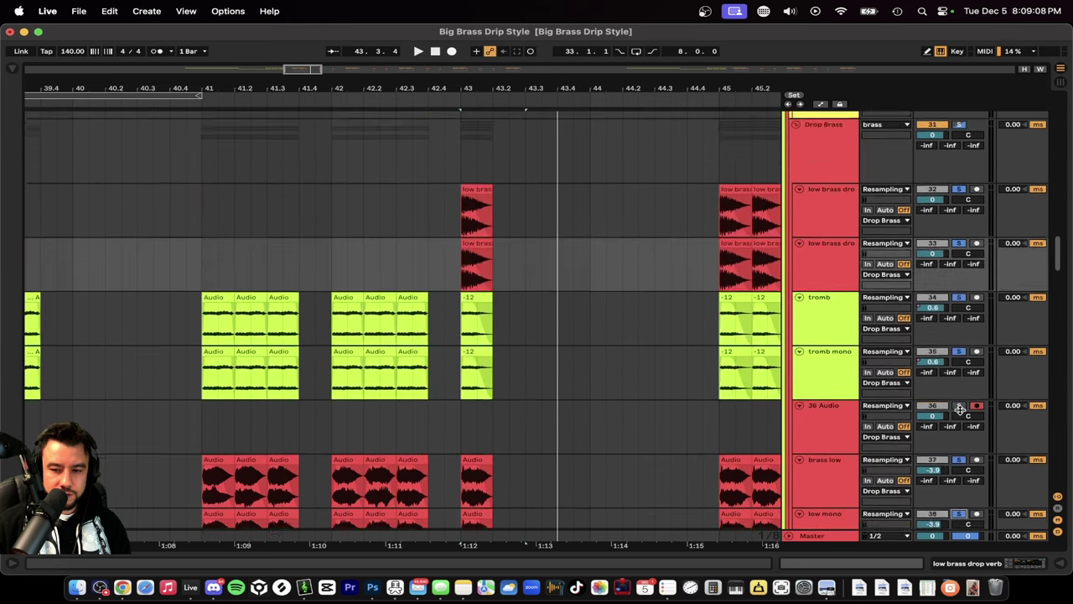
Step: Solo the whole brass group, play it from bar 43 and open the group's device chain
{"action": "scroll", "coordinate": [961, 402], "scroll_direction": "up", "scroll_amount": 20}
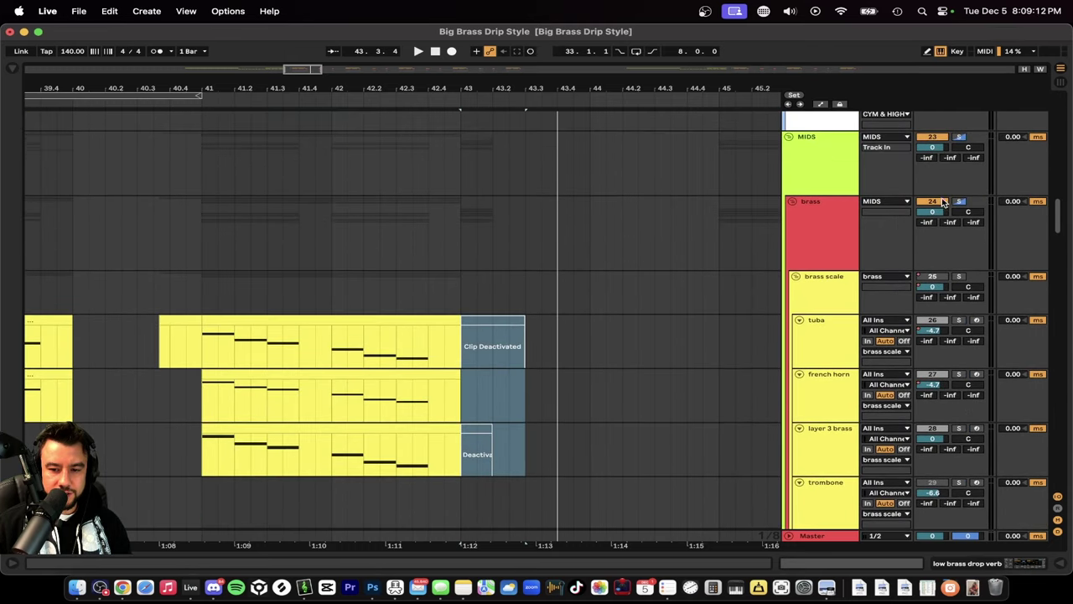
{"action": "left_click", "coordinate": [462, 249]}
{"action": "key", "text": "space"}
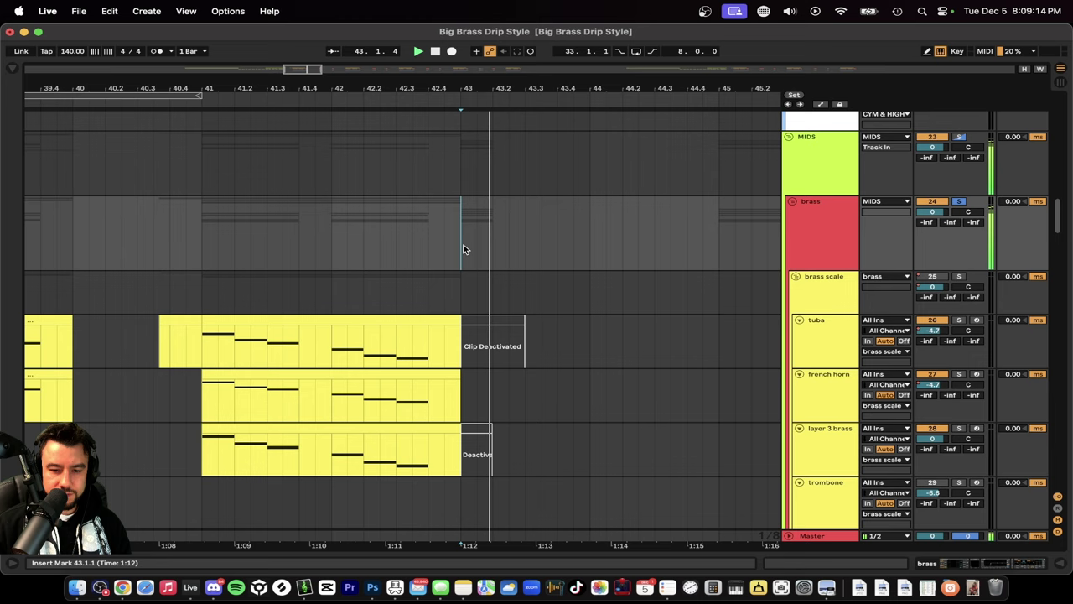
{"action": "left_click", "coordinate": [819, 247]}
{"action": "double_click", "coordinate": [819, 247]}
Step: Switch off the brass group's solo and close its device view
{"action": "scroll", "coordinate": [547, 252], "scroll_direction": "down", "scroll_amount": 7}
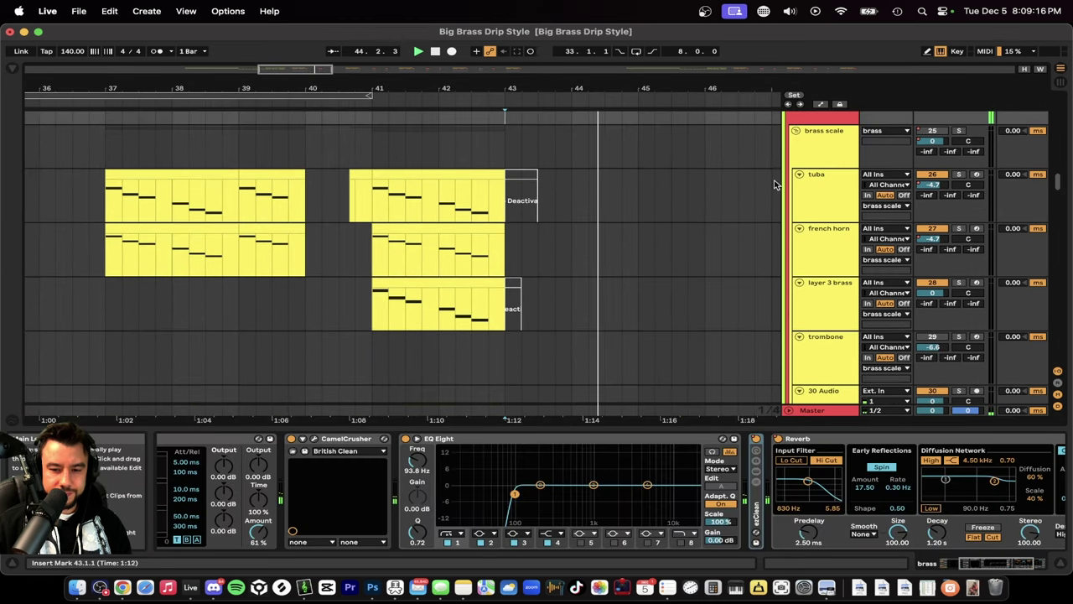
{"action": "scroll", "coordinate": [953, 142], "scroll_direction": "up", "scroll_amount": 3}
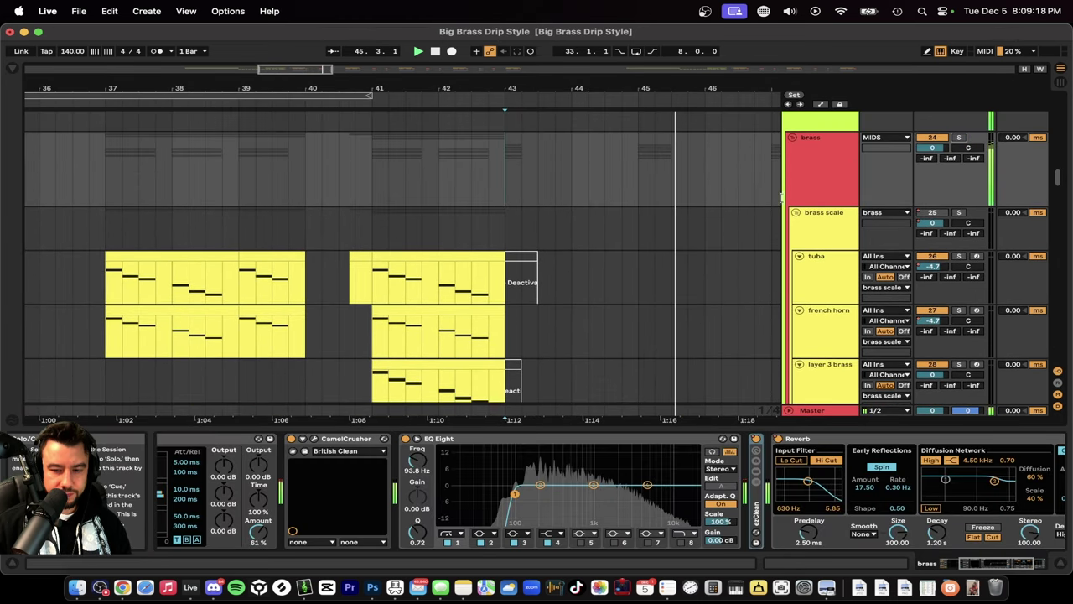
{"action": "scroll", "coordinate": [500, 230], "scroll_direction": "down", "scroll_amount": 3}
{"action": "left_click", "coordinate": [509, 428]}
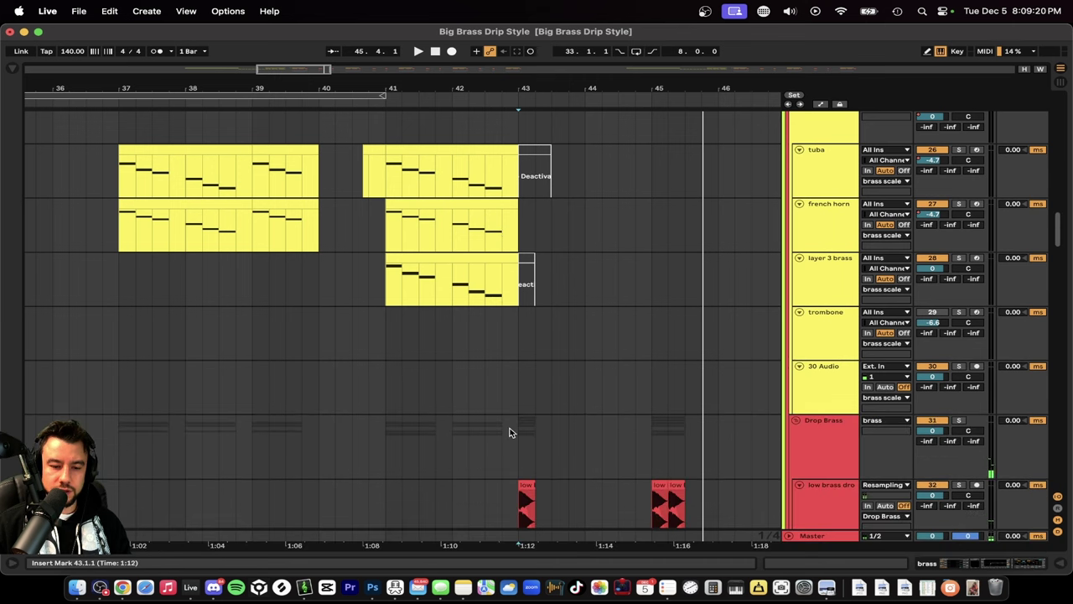
Step: Play the full arrangement with no solos from bar 41 through the brass drop
{"action": "key", "text": "space"}
{"action": "scroll", "coordinate": [568, 393], "scroll_direction": "down", "scroll_amount": 3}
{"action": "left_click", "coordinate": [440, 372]}
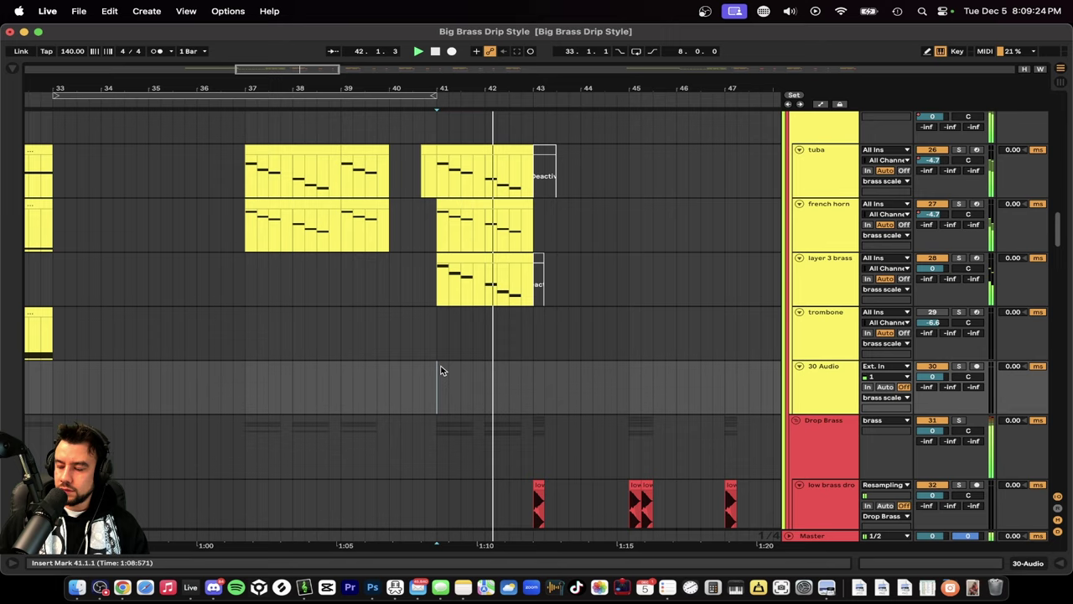
{"action": "scroll", "coordinate": [441, 369], "scroll_direction": "down", "scroll_amount": 2}
{"action": "scroll", "coordinate": [441, 370], "scroll_direction": "right", "scroll_amount": 2}
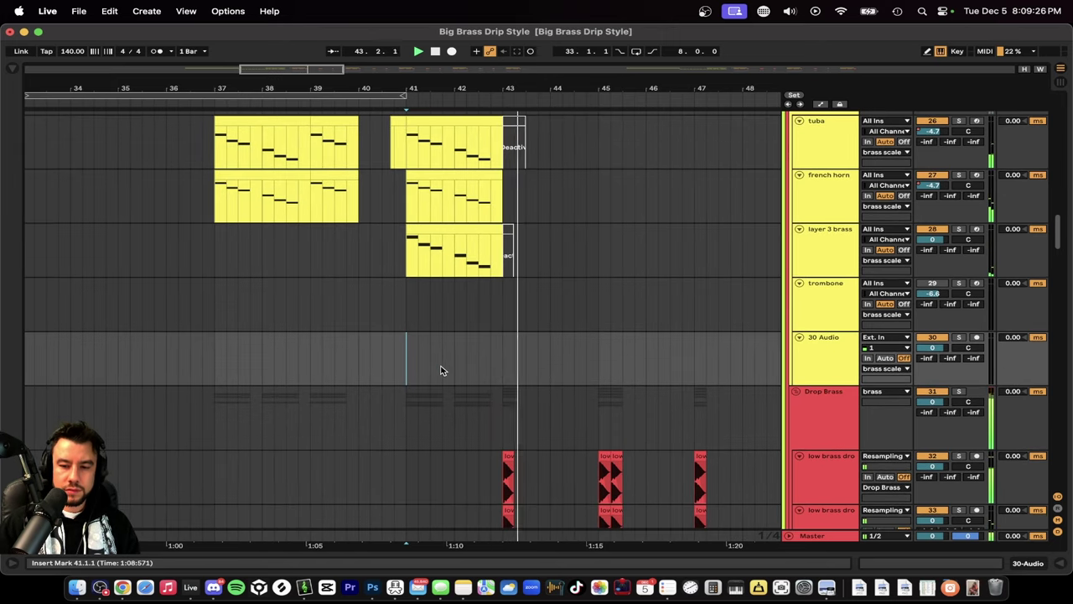
Step: Open the Master track's device chain during playback and examine its loudness meter and spectrum alongside the drop brass clips
{"action": "scroll", "coordinate": [441, 370], "scroll_direction": "down", "scroll_amount": 4}
{"action": "double_click", "coordinate": [812, 535]}
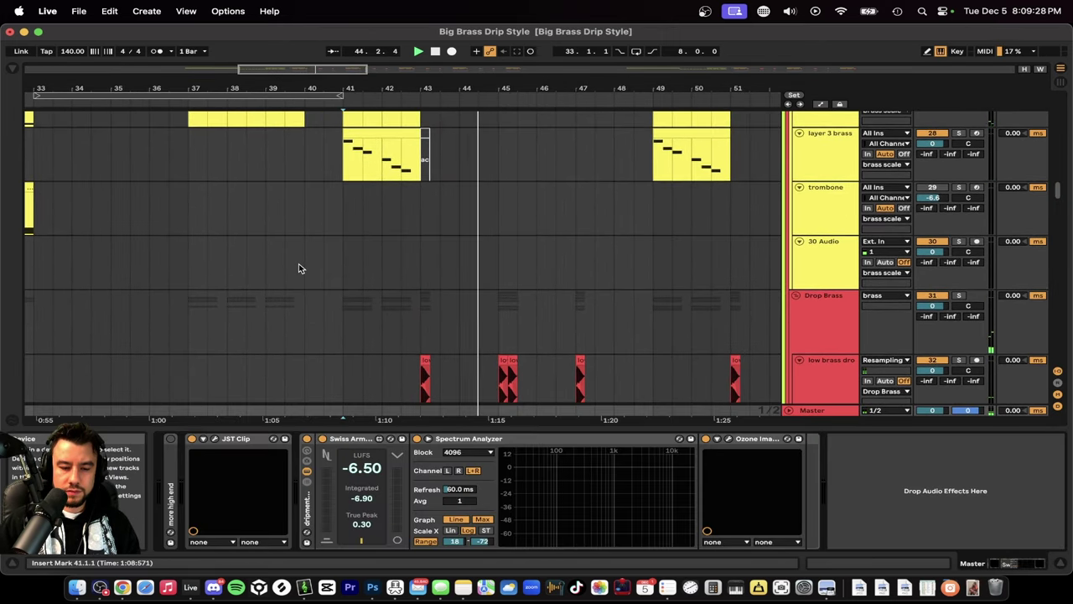
{"action": "scroll", "coordinate": [299, 264], "scroll_direction": "down", "scroll_amount": 2}
{"action": "scroll", "coordinate": [299, 264], "scroll_direction": "right", "scroll_amount": 2}
{"action": "scroll", "coordinate": [328, 307], "scroll_direction": "down", "scroll_amount": 2}
{"action": "scroll", "coordinate": [328, 307], "scroll_direction": "down", "scroll_amount": 3}
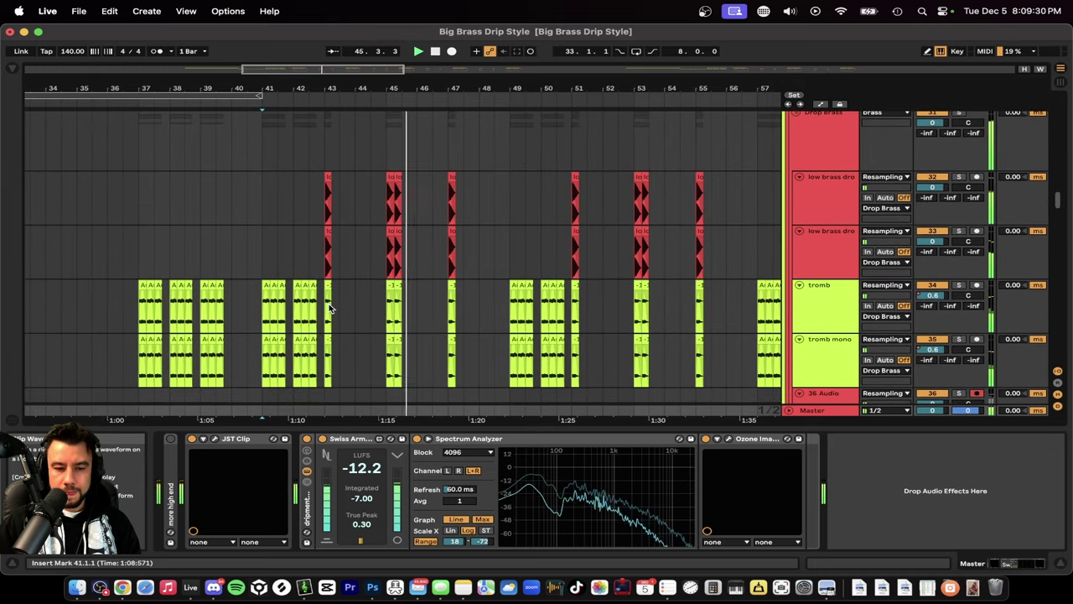